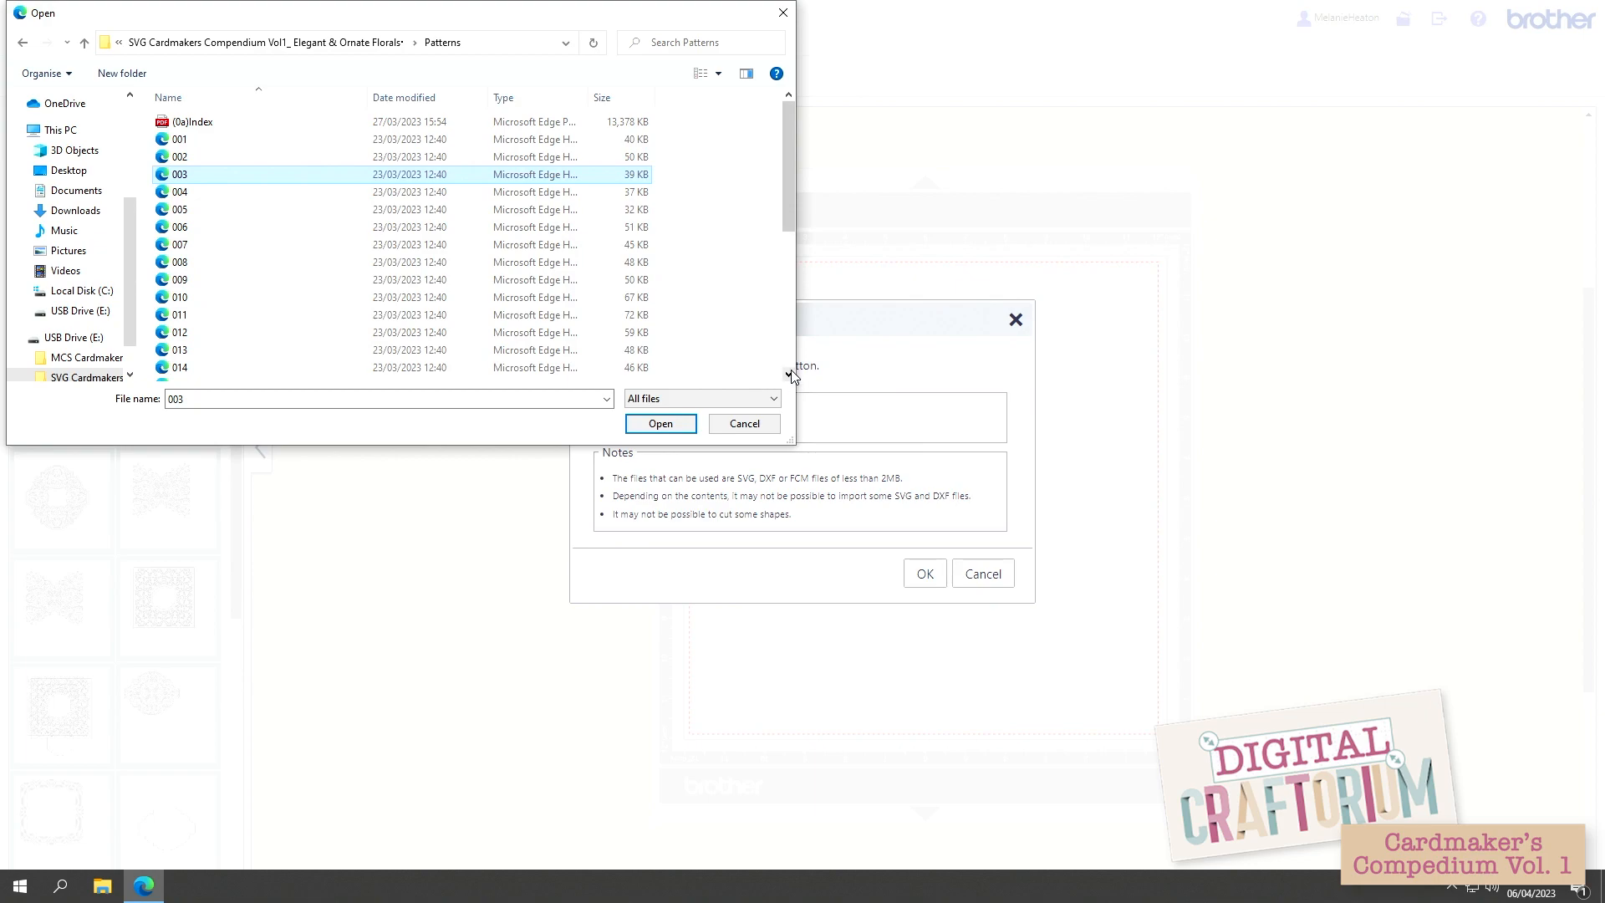
left_click(788, 373)
left_click(789, 374)
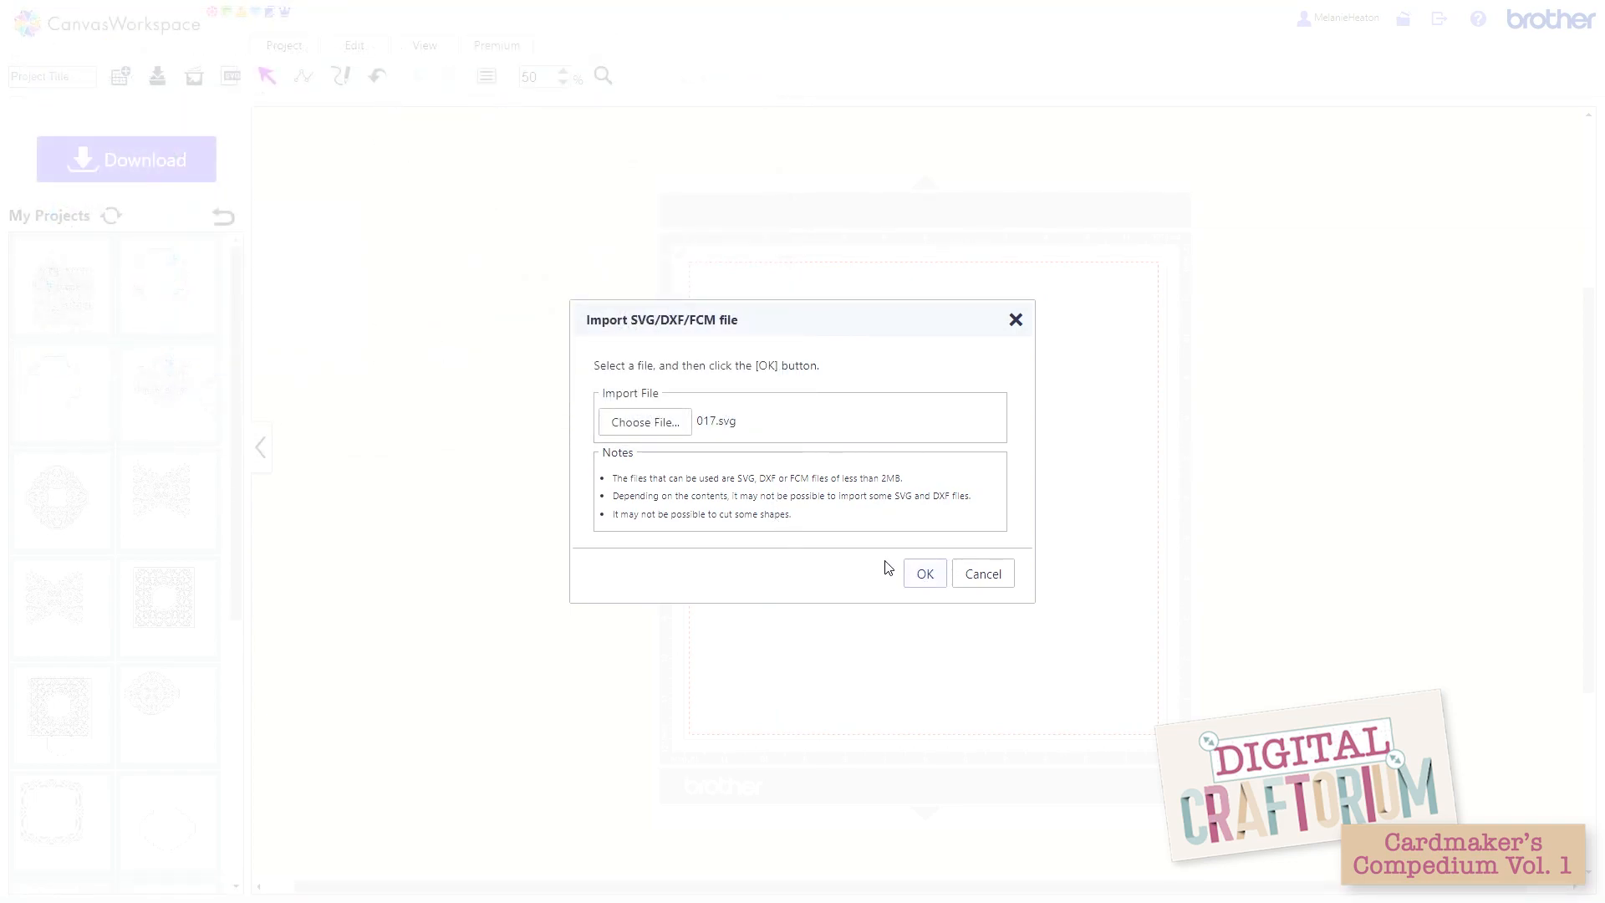
left_click(923, 575)
left_click(679, 428)
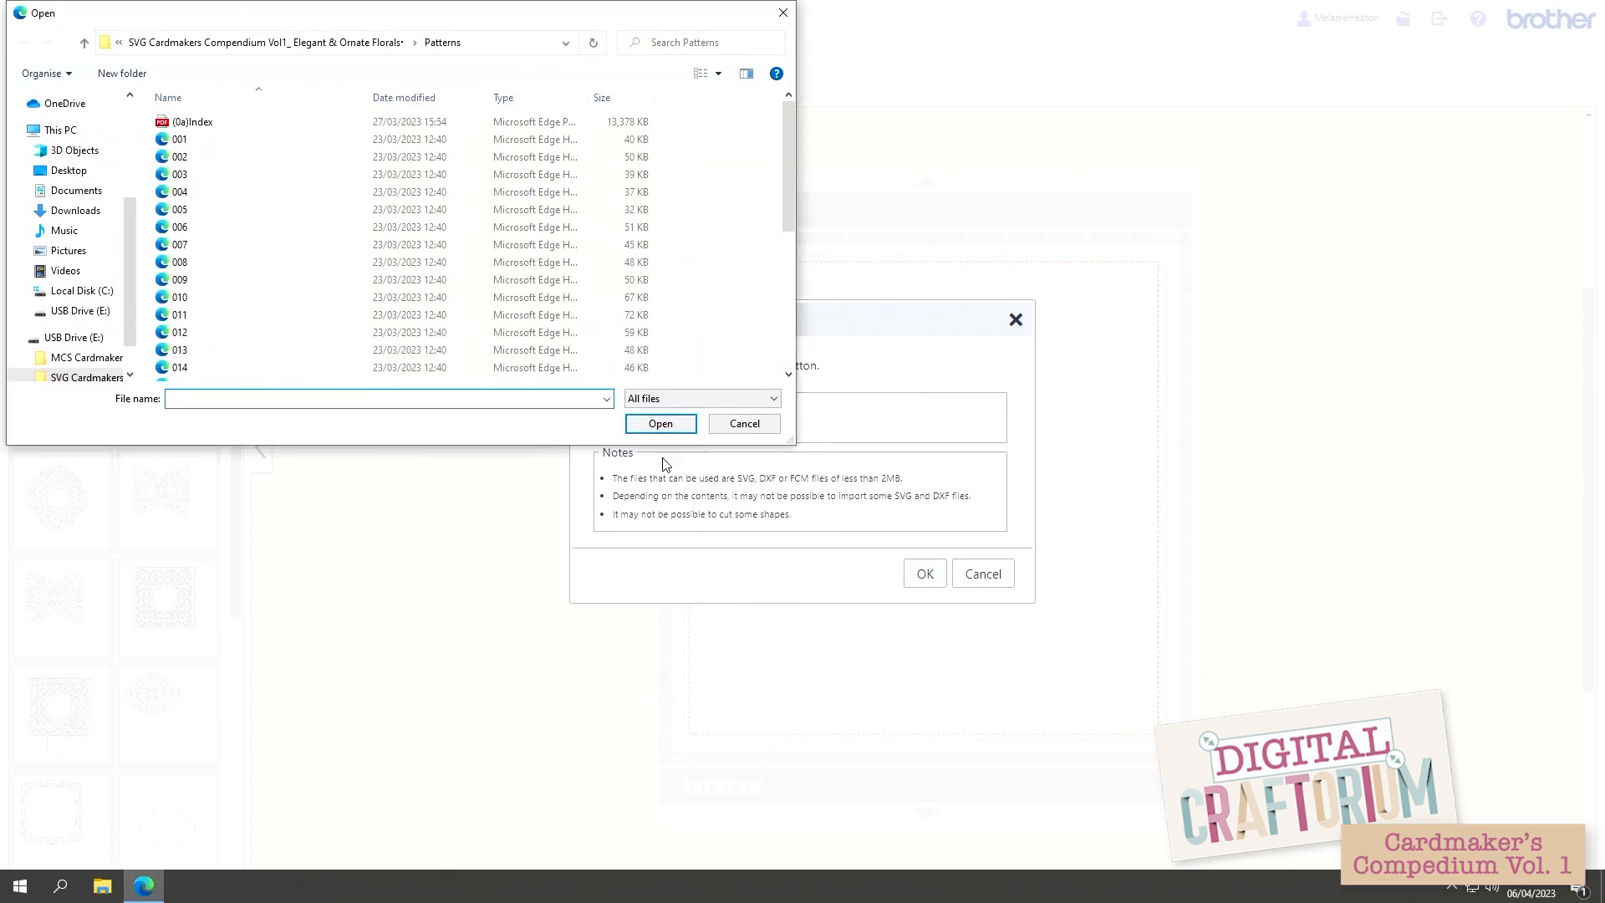
left_click(724, 428)
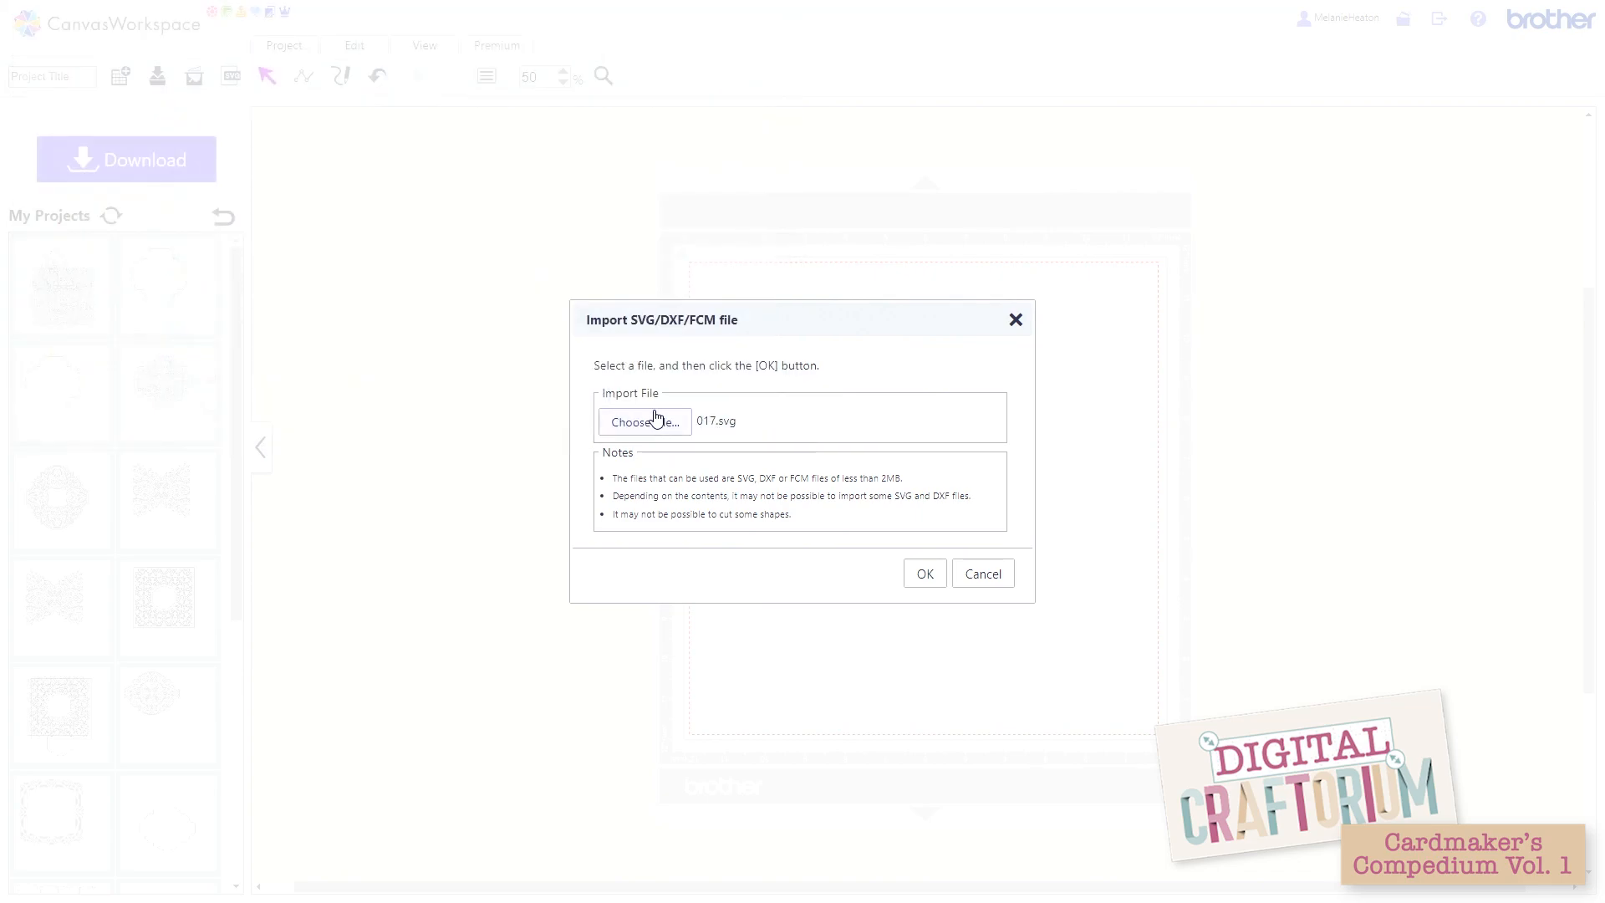
left_click(924, 577)
left_click(971, 576)
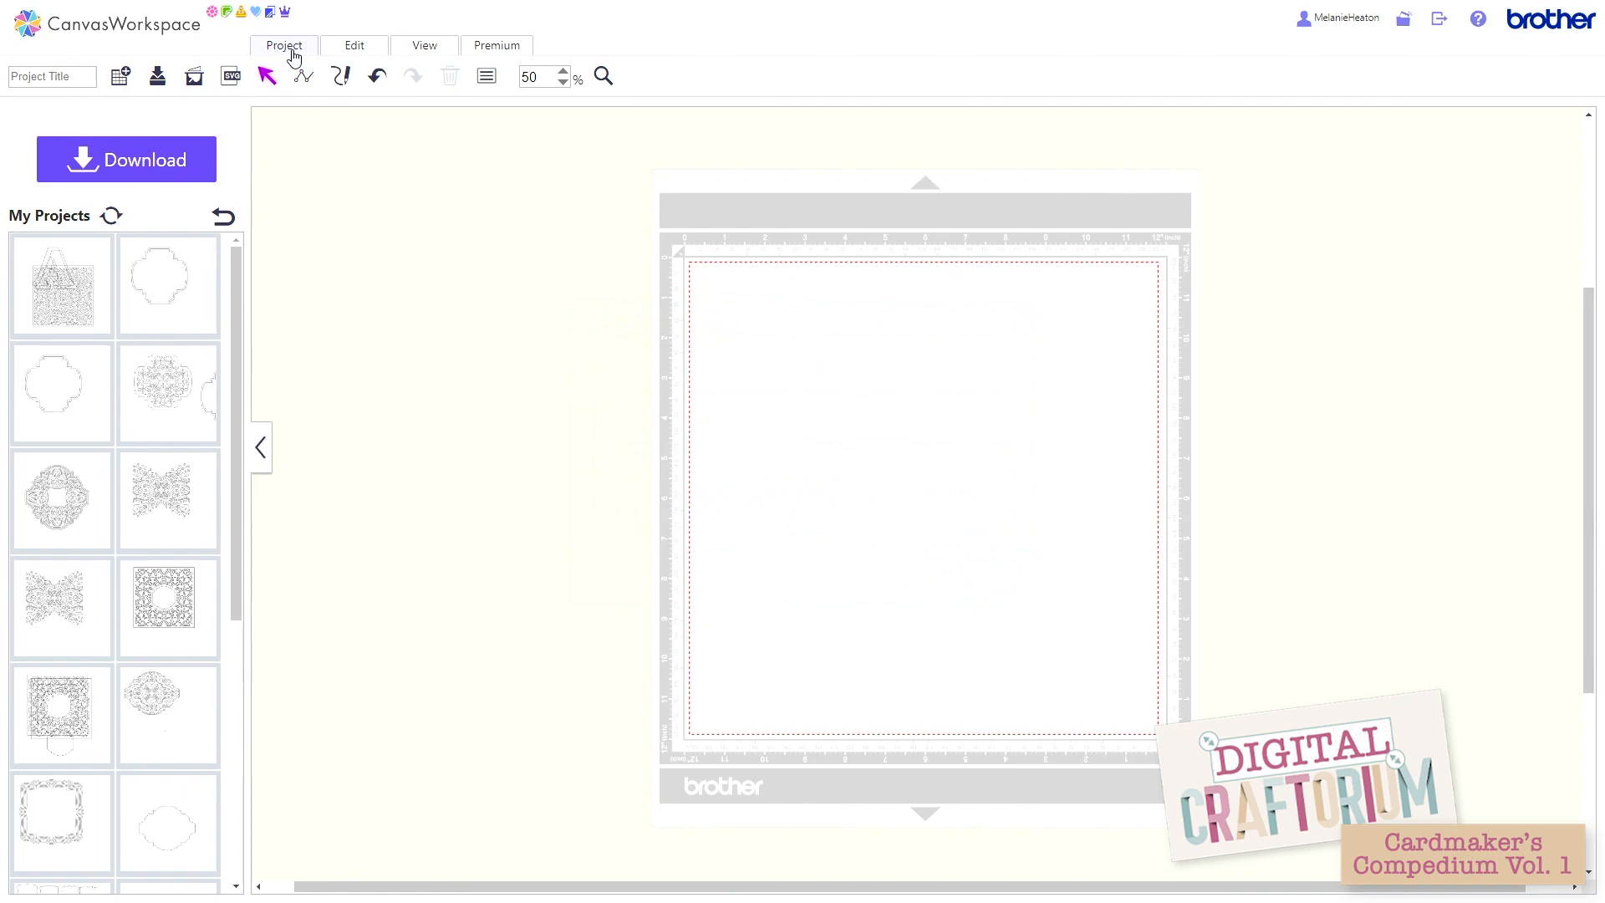
Step: Import the pattern file 017.svg from the Patterns folder onto the mat
left_click(232, 77)
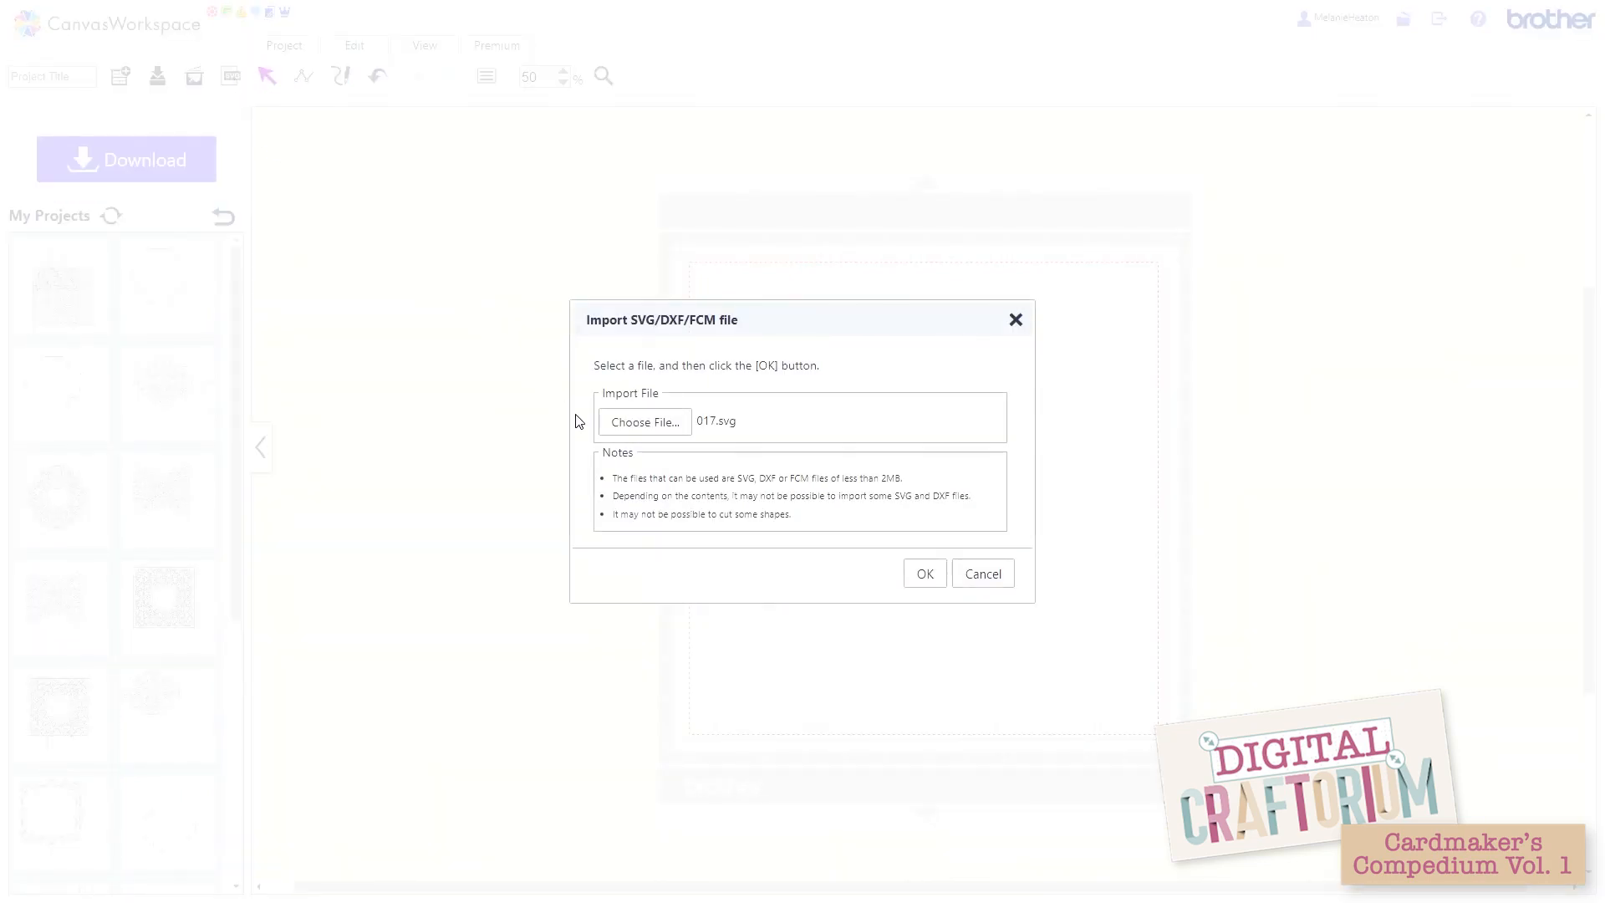
left_click(617, 422)
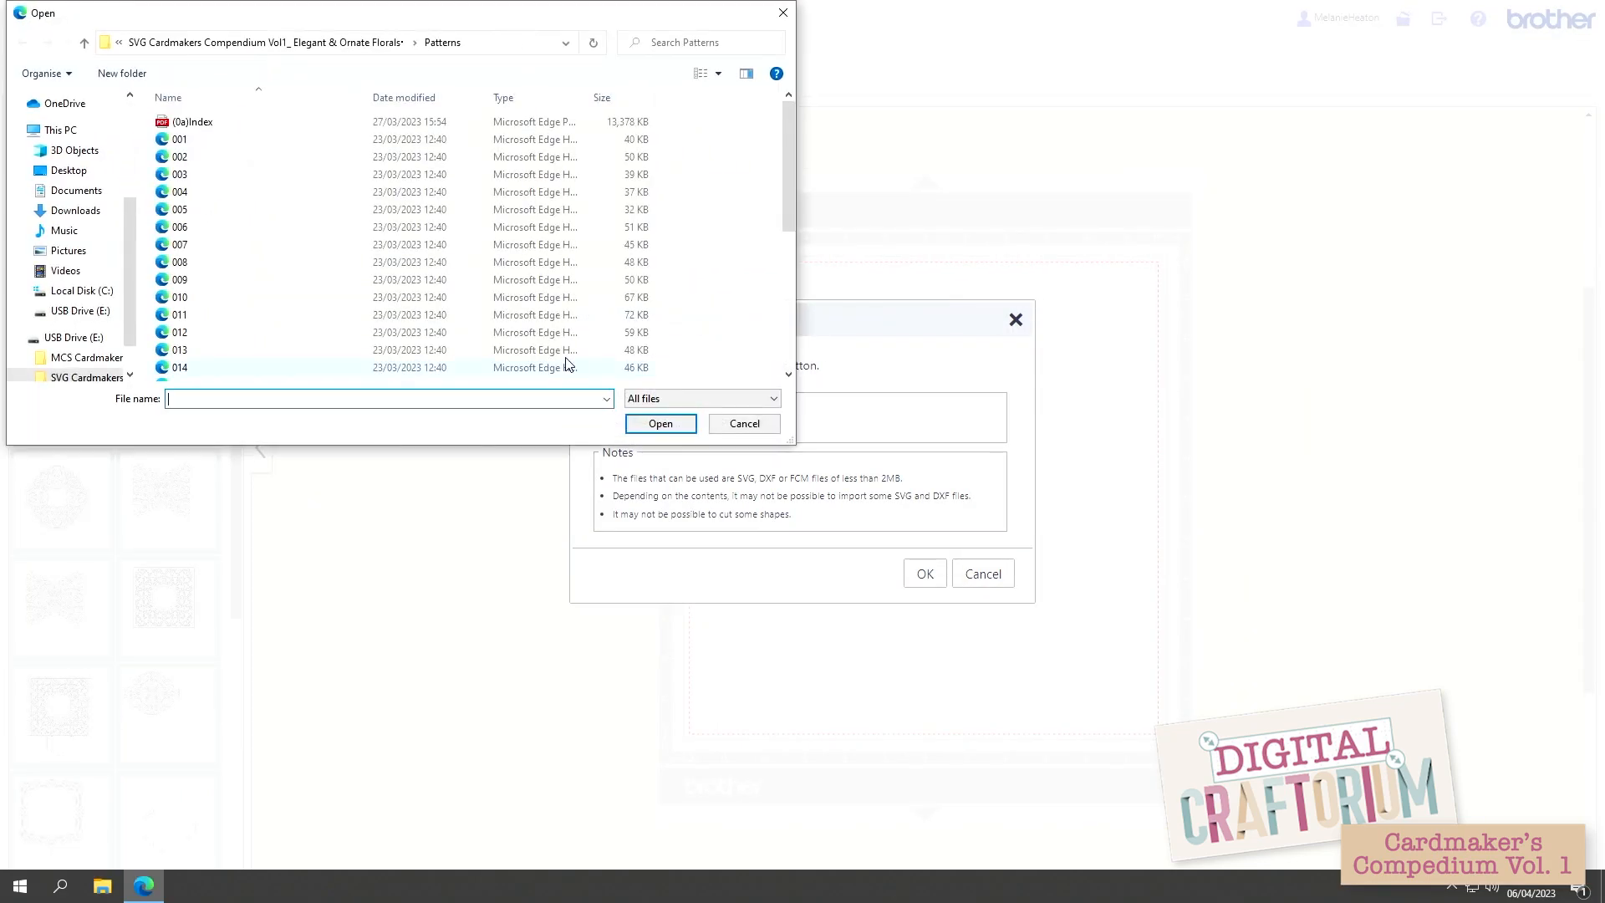
scroll(608, 314, "down", 2)
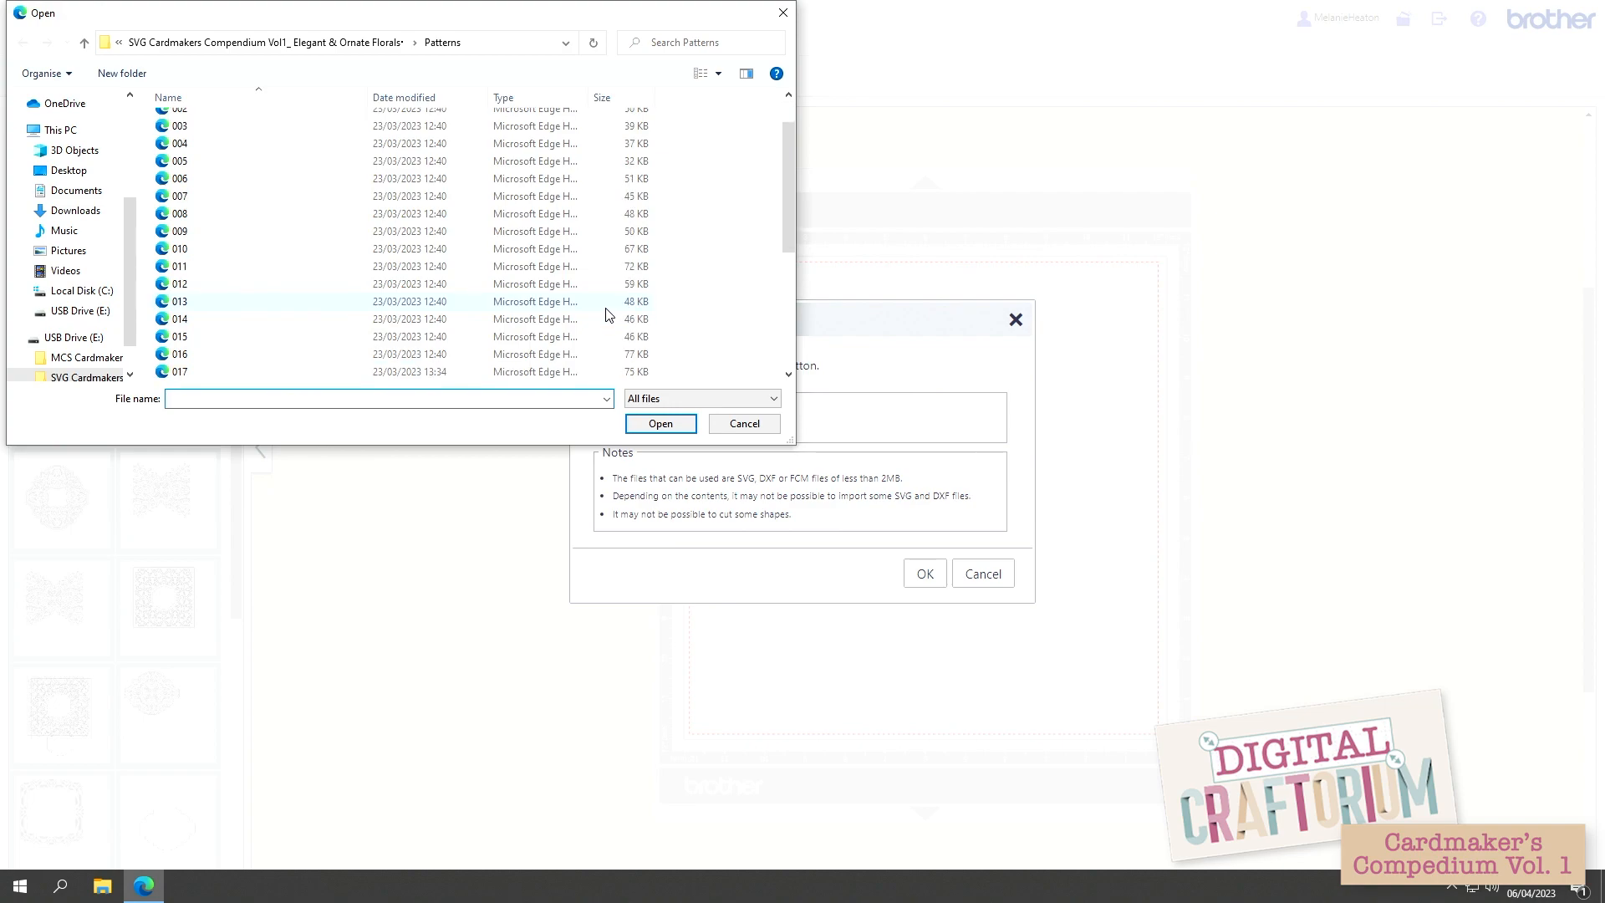
scroll(594, 315, "up", 2)
scroll(589, 319, "down", 2)
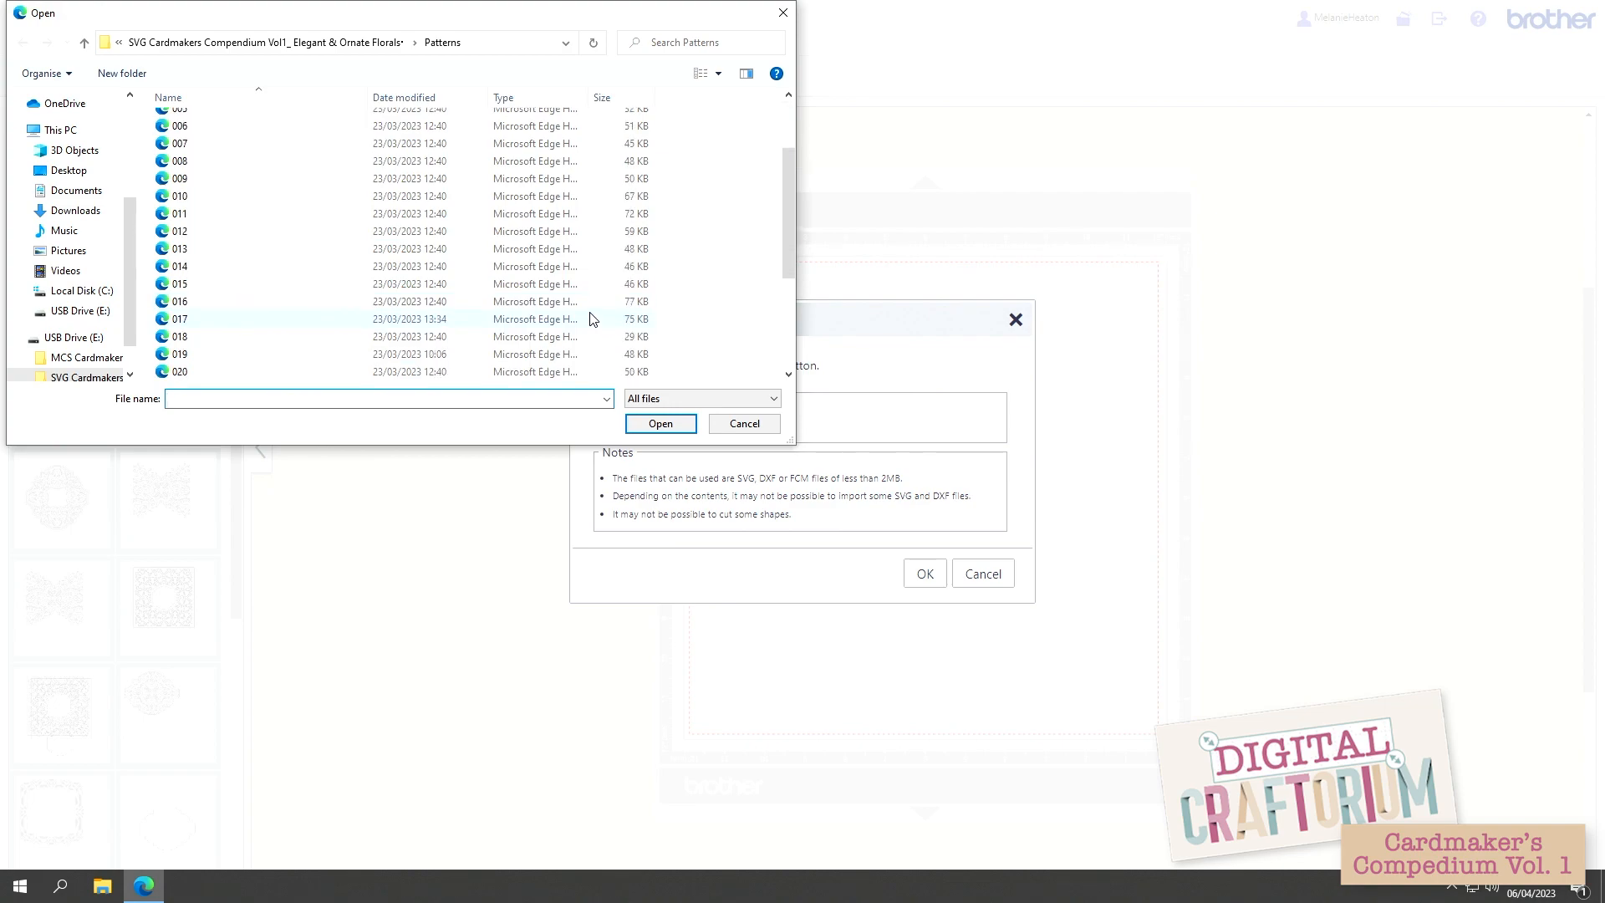
double_click(475, 323)
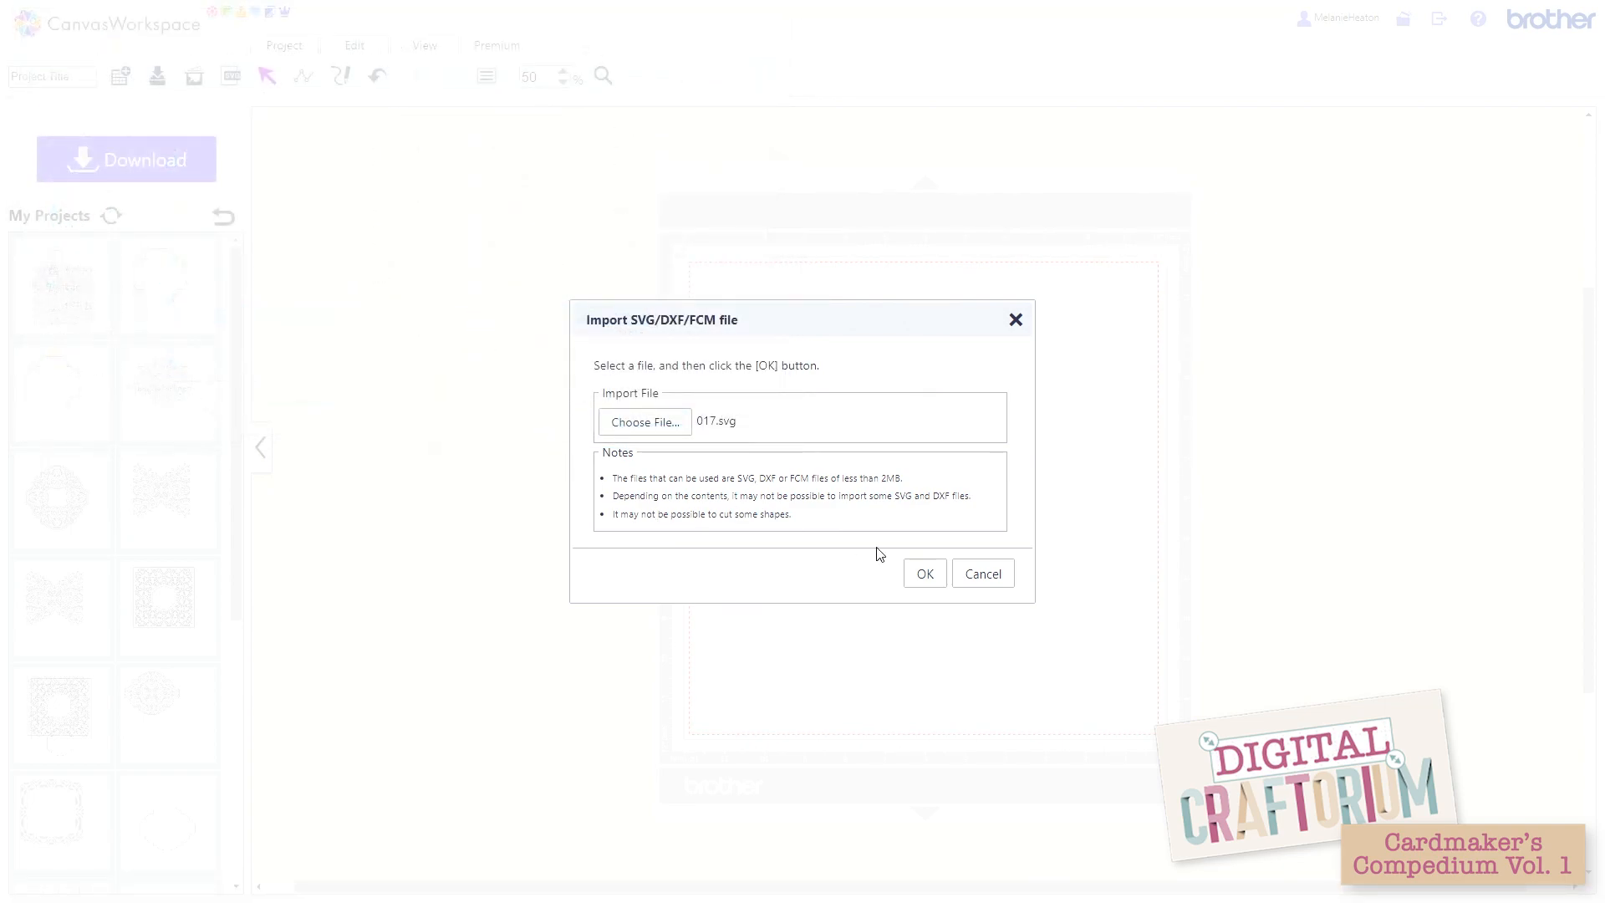
left_click(926, 577)
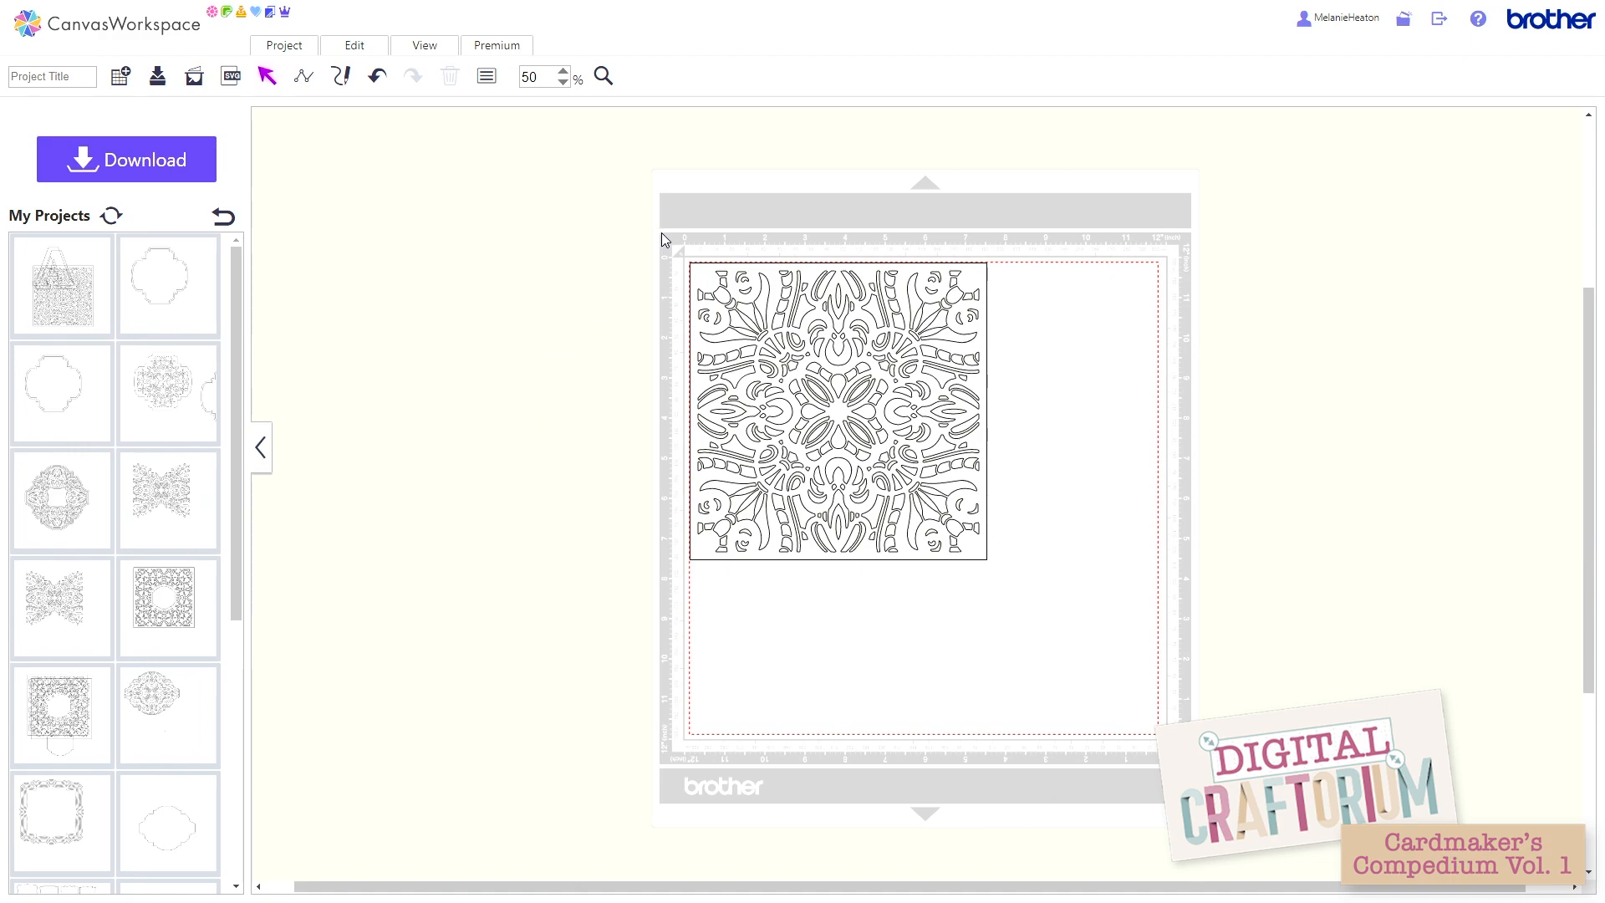
Step: Select the entire imported pattern and apply the Divide overlap process to it
left_click_drag(661, 232, 1044, 628)
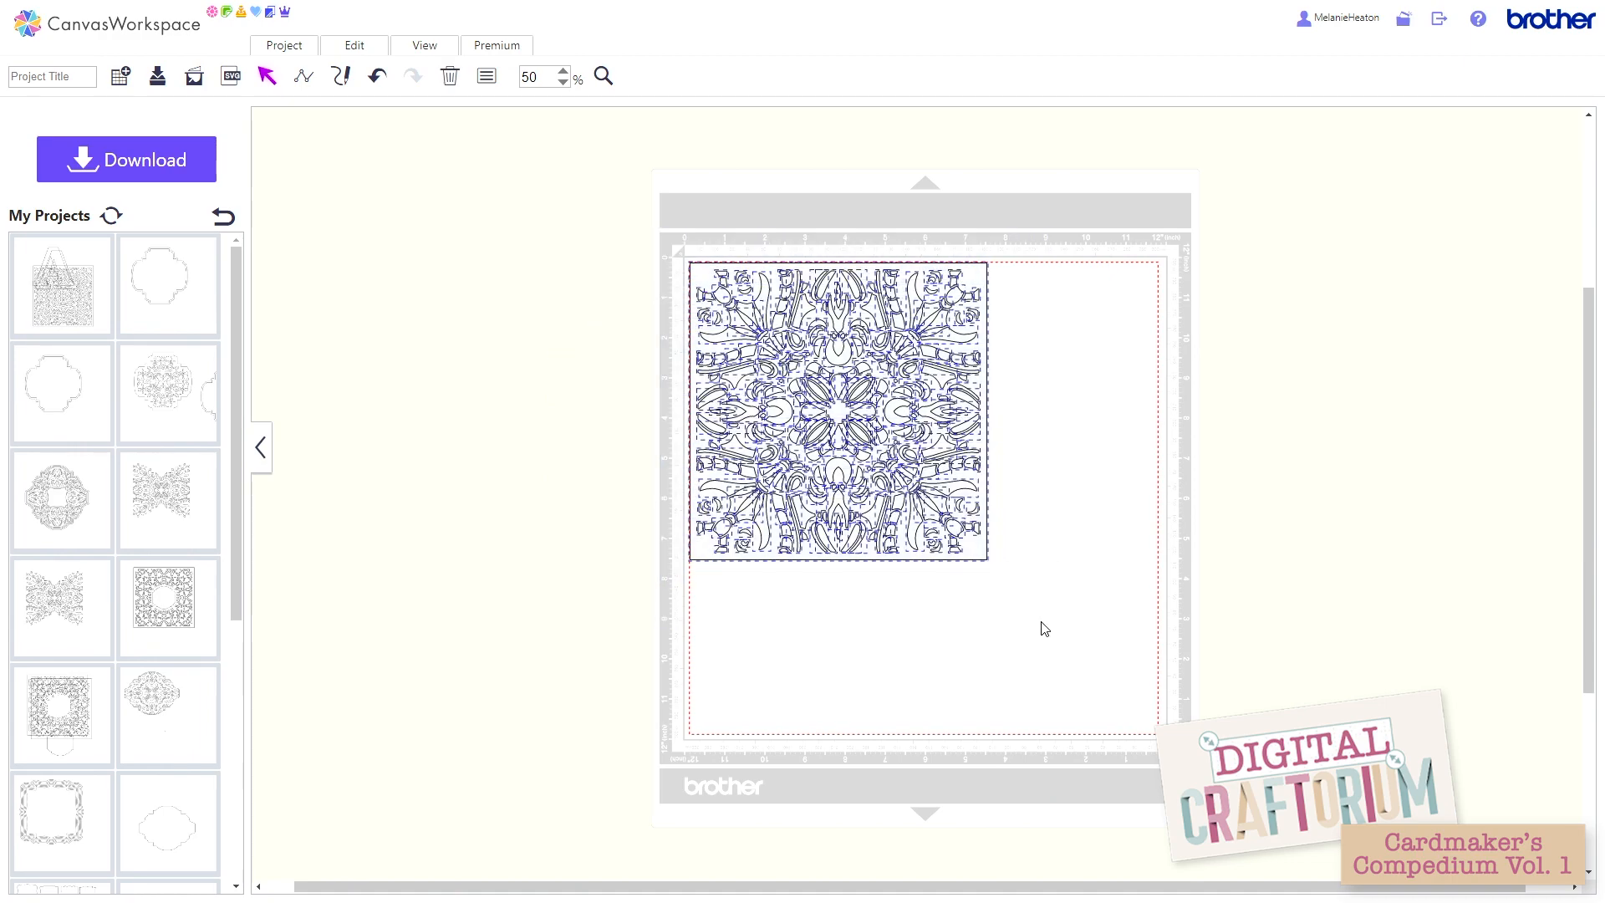
left_click(355, 49)
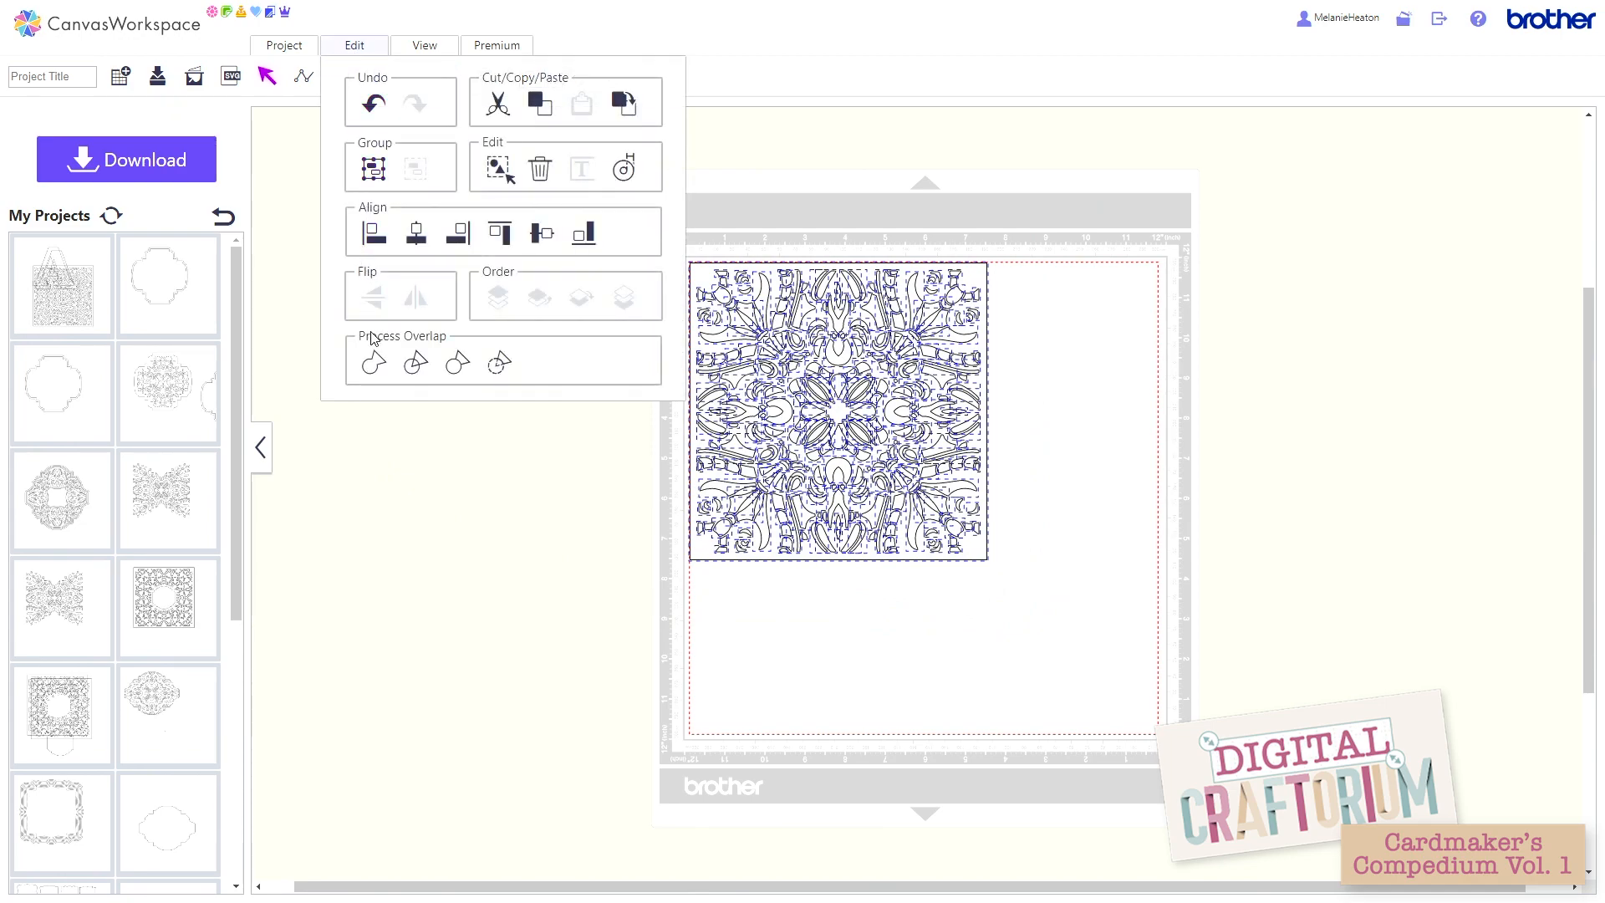
left_click(415, 365)
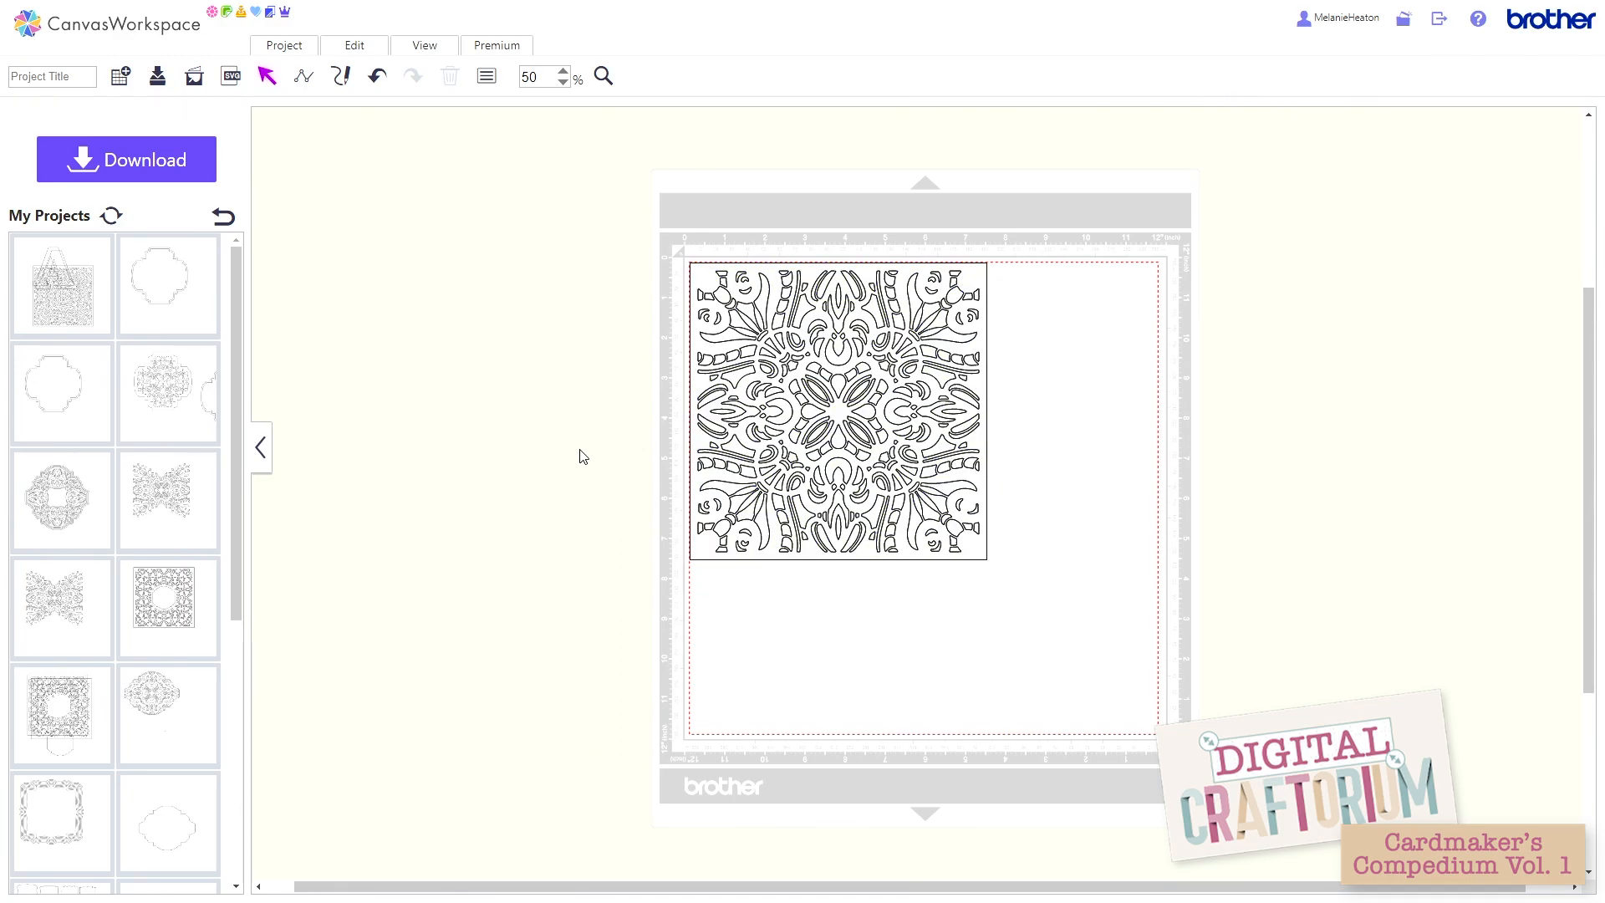
Step: Separate the divided pattern square from its leftover pieces, delete those pieces, and park the square just right of the mat
left_click_drag(690, 427, 284, 305)
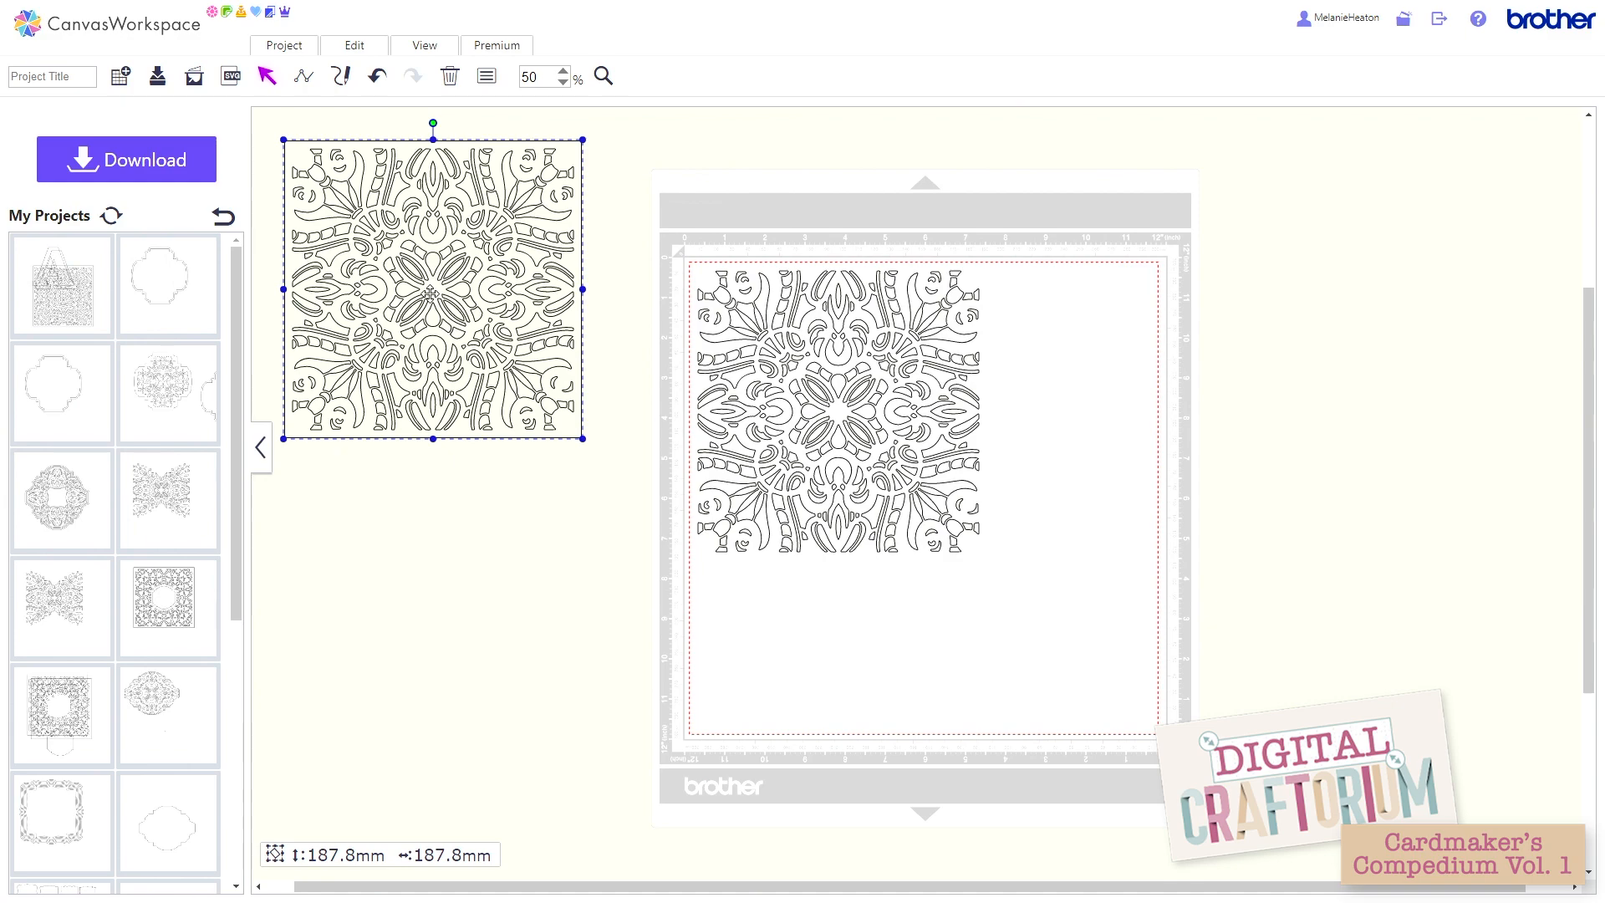
left_click_drag(685, 247, 1057, 592)
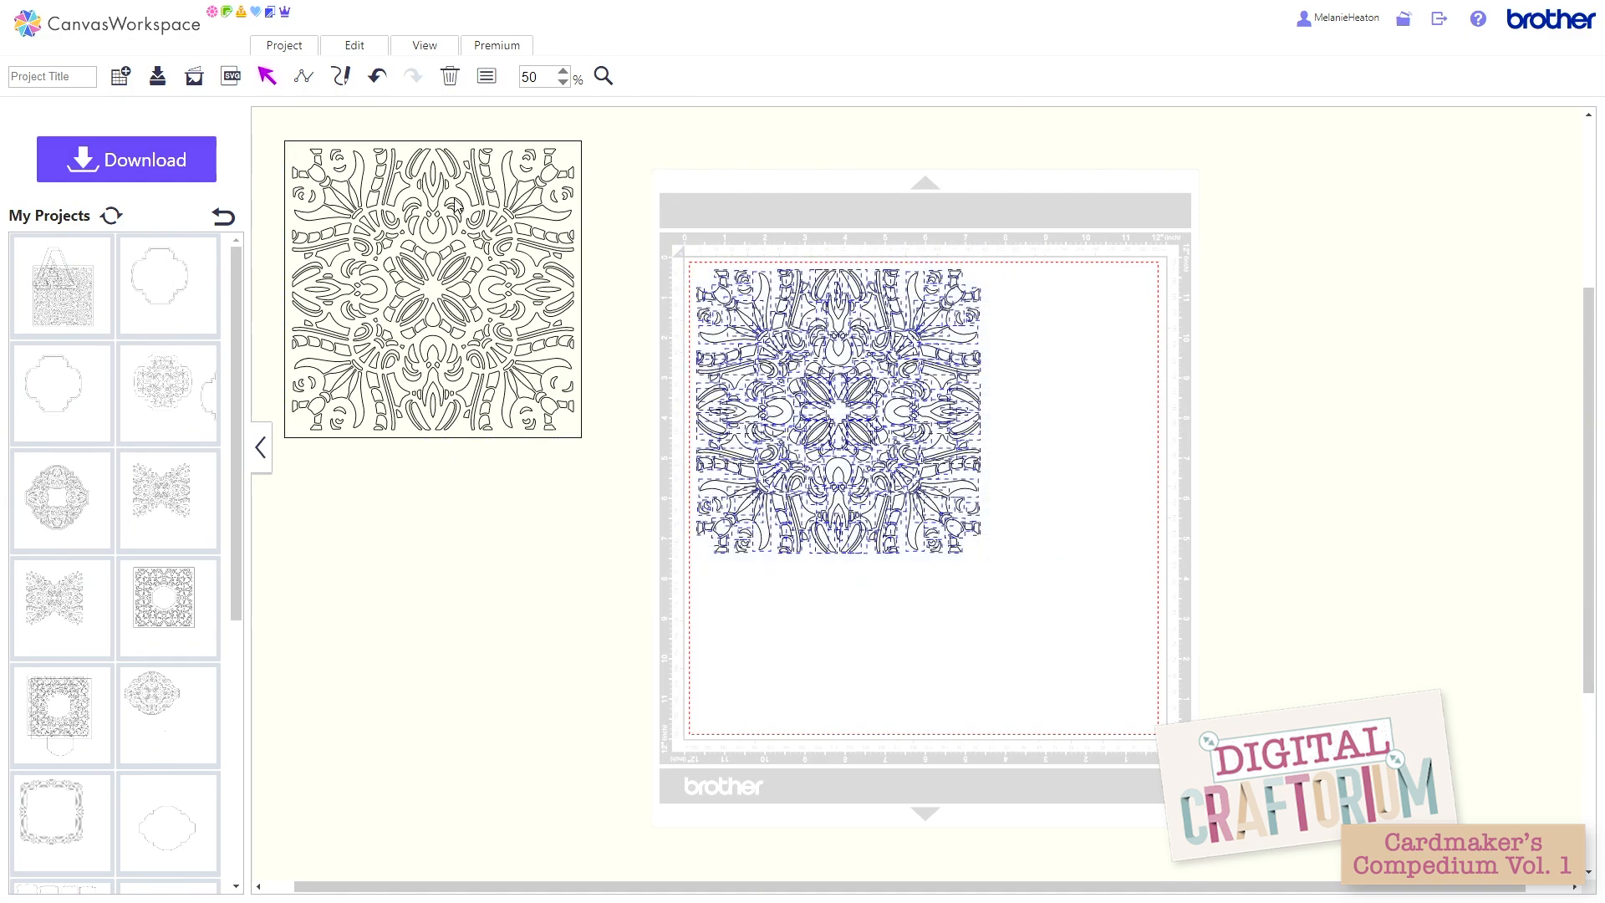
left_click(450, 78)
left_click_drag(564, 204, 1596, 167)
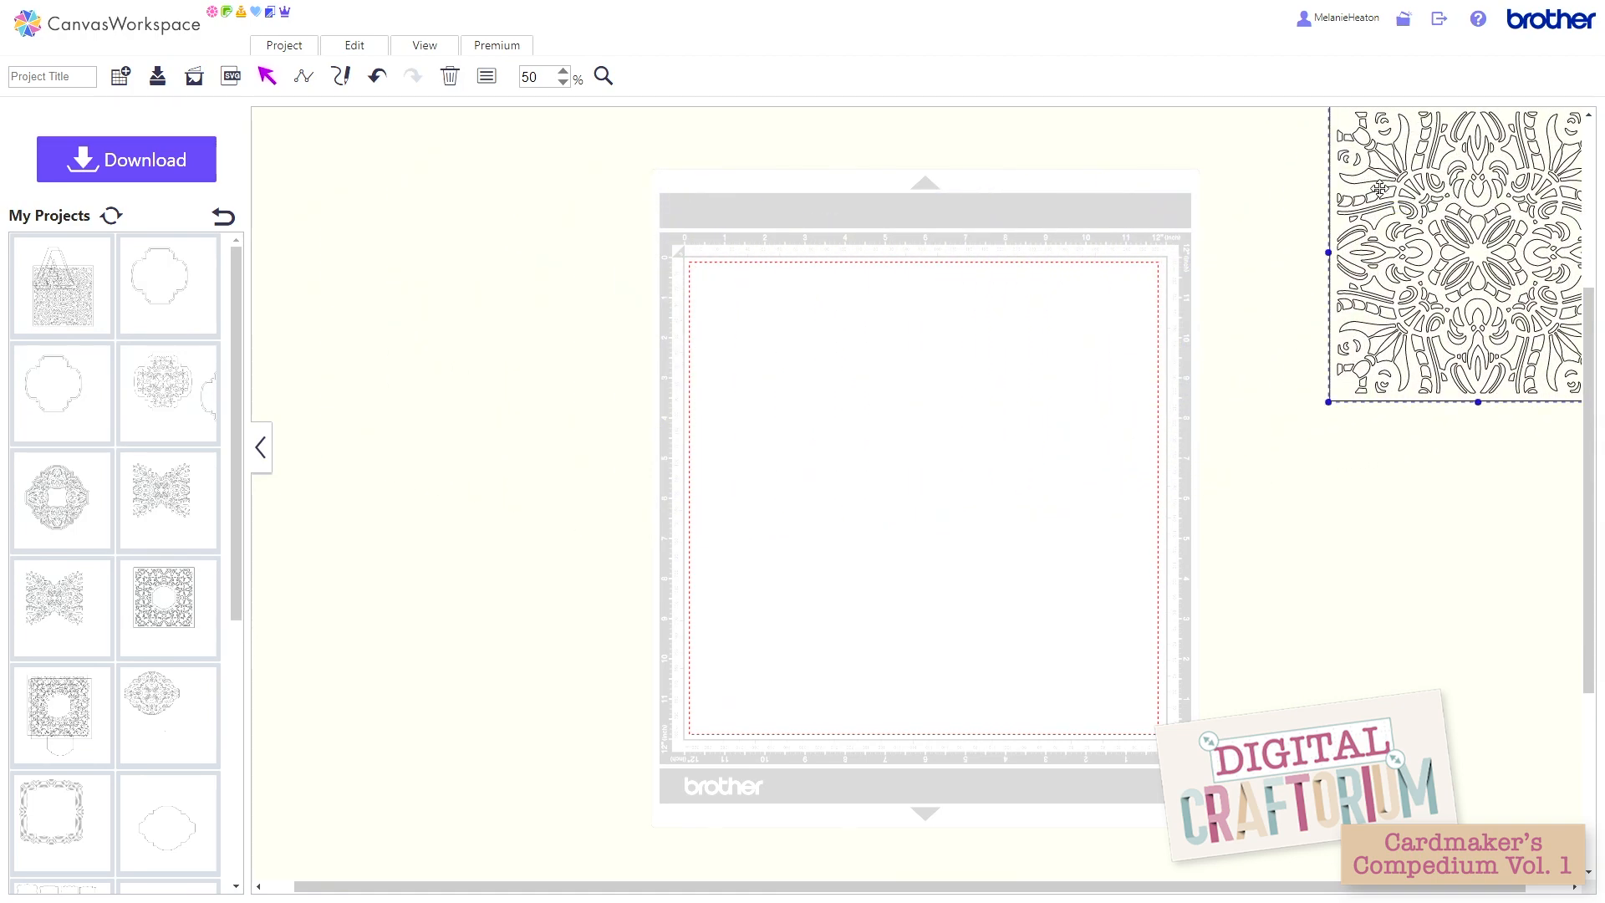
left_click_drag(1379, 189, 1266, 272)
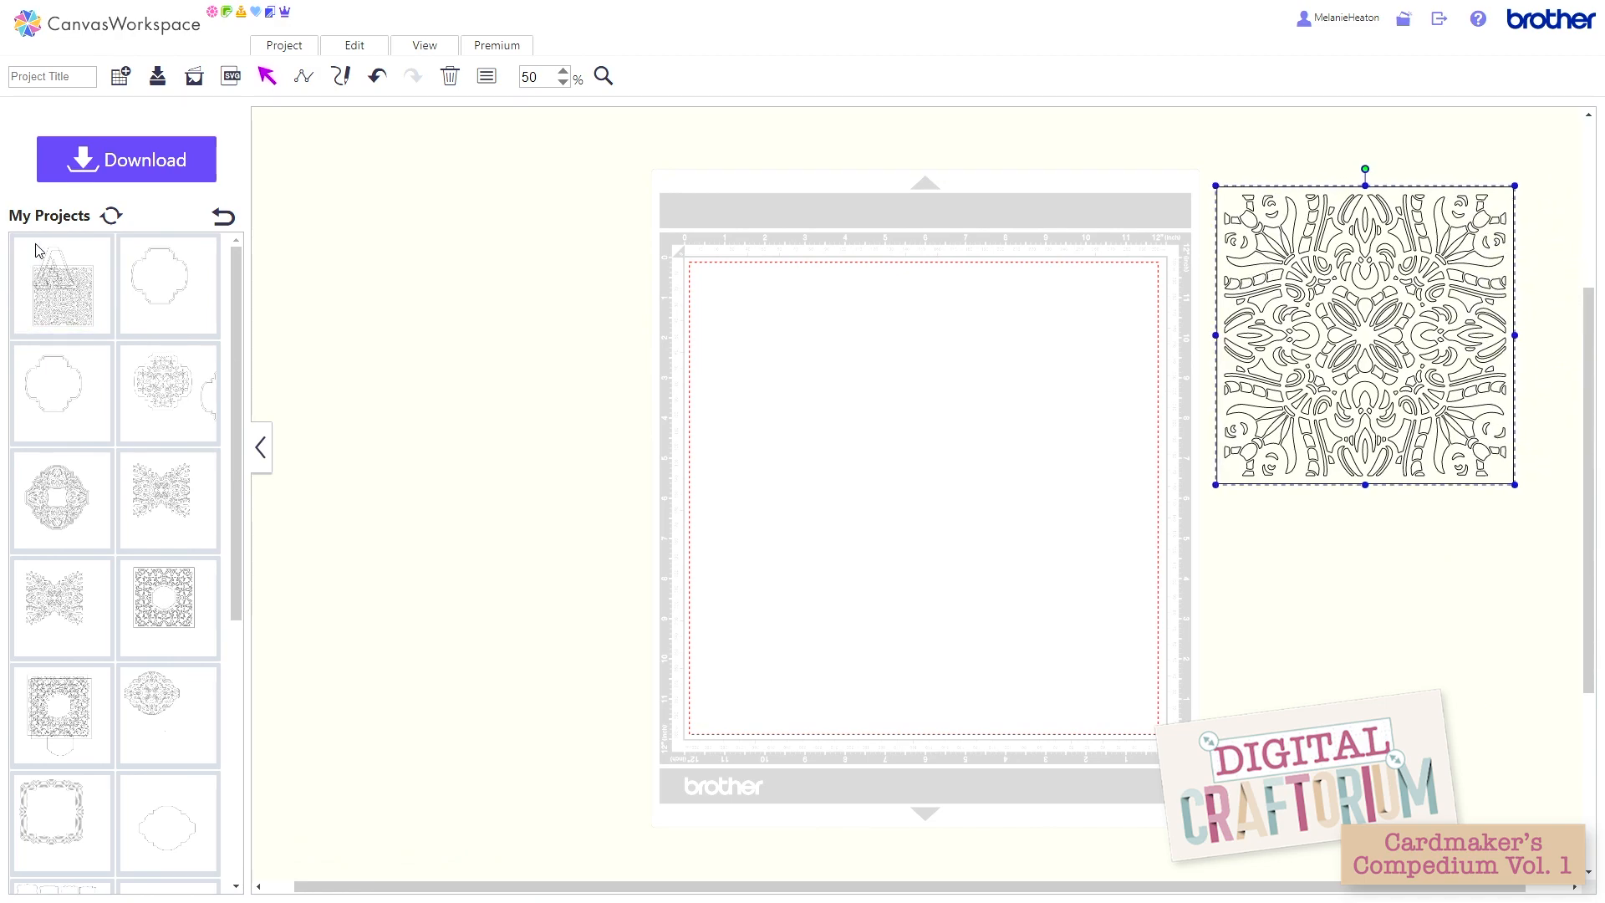
Step: Import the card shape 003.svg from the 8x8 folder inside Cardshapes
left_click(232, 76)
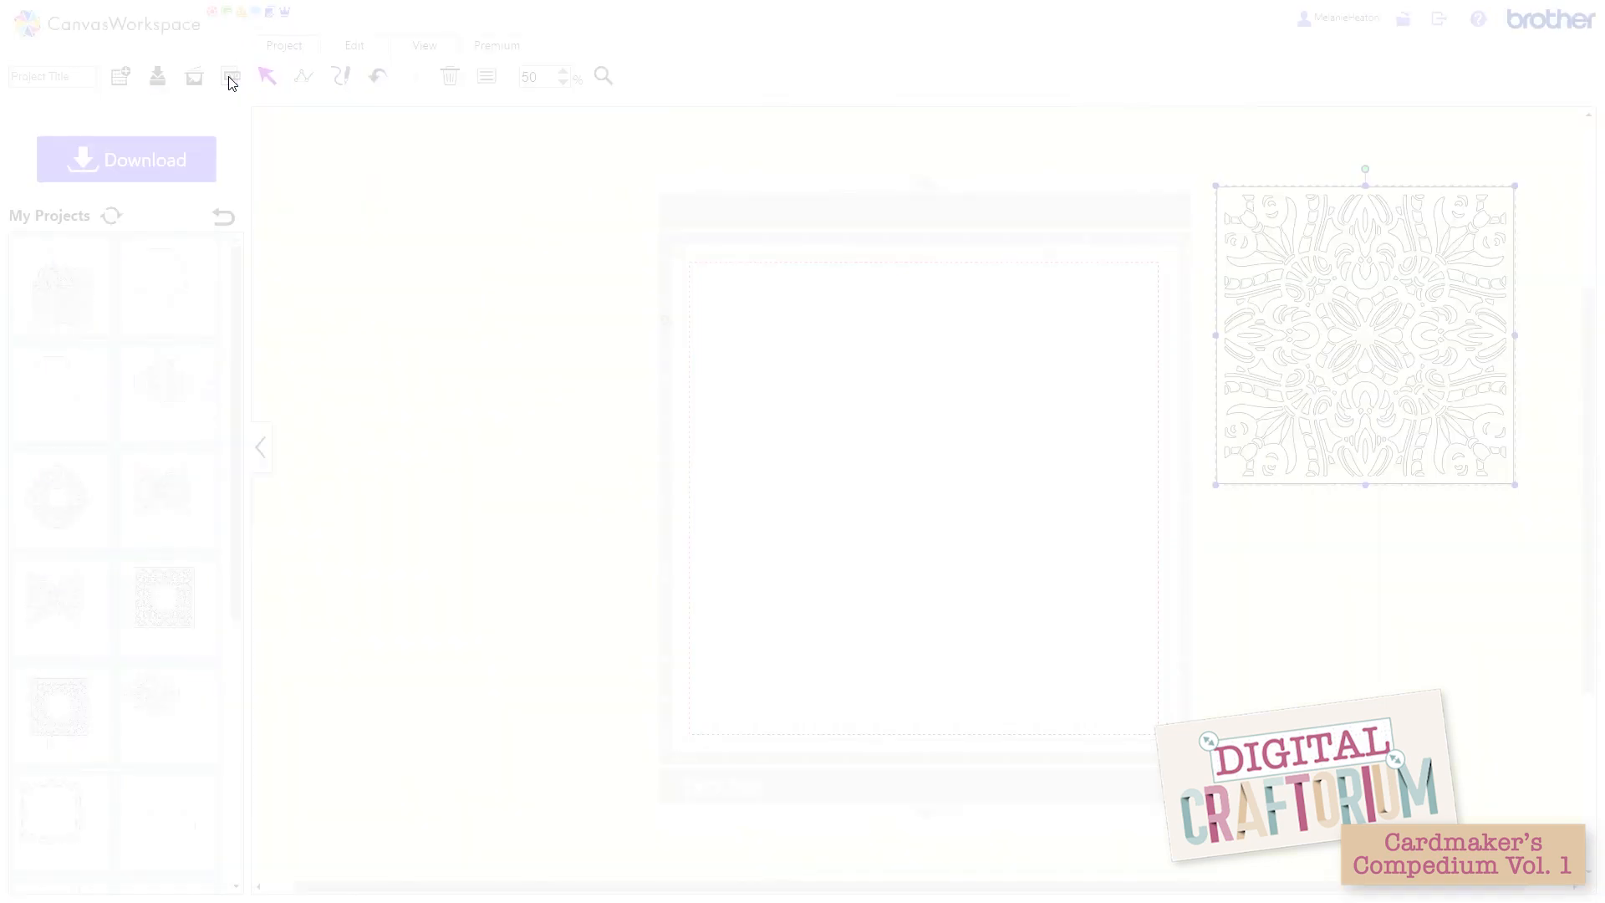
left_click(644, 422)
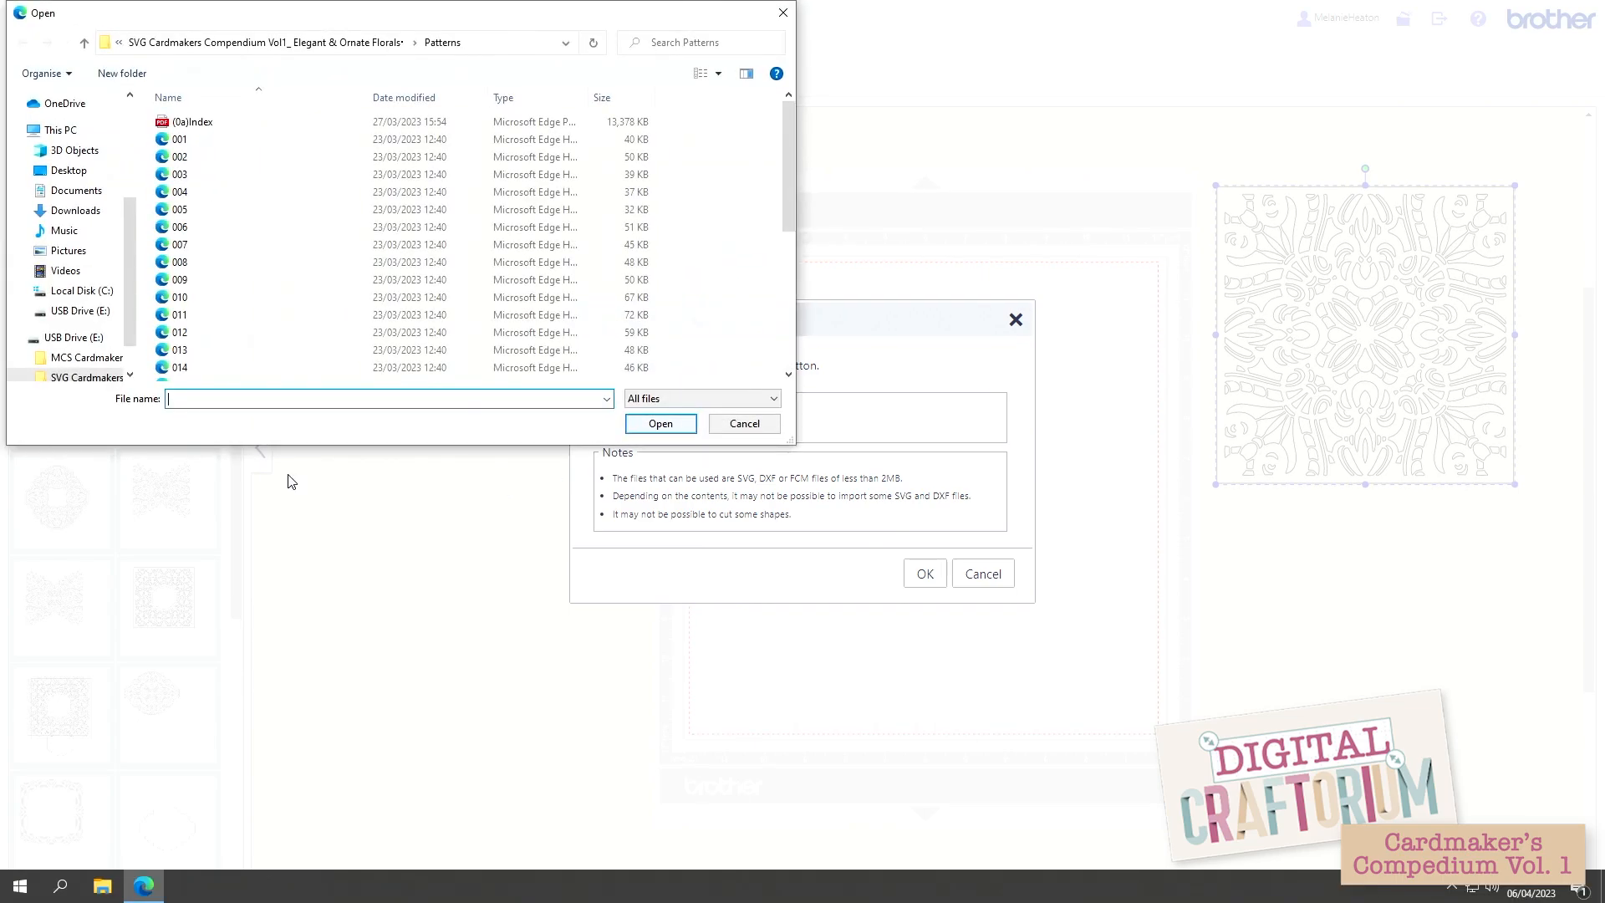
left_click(100, 377)
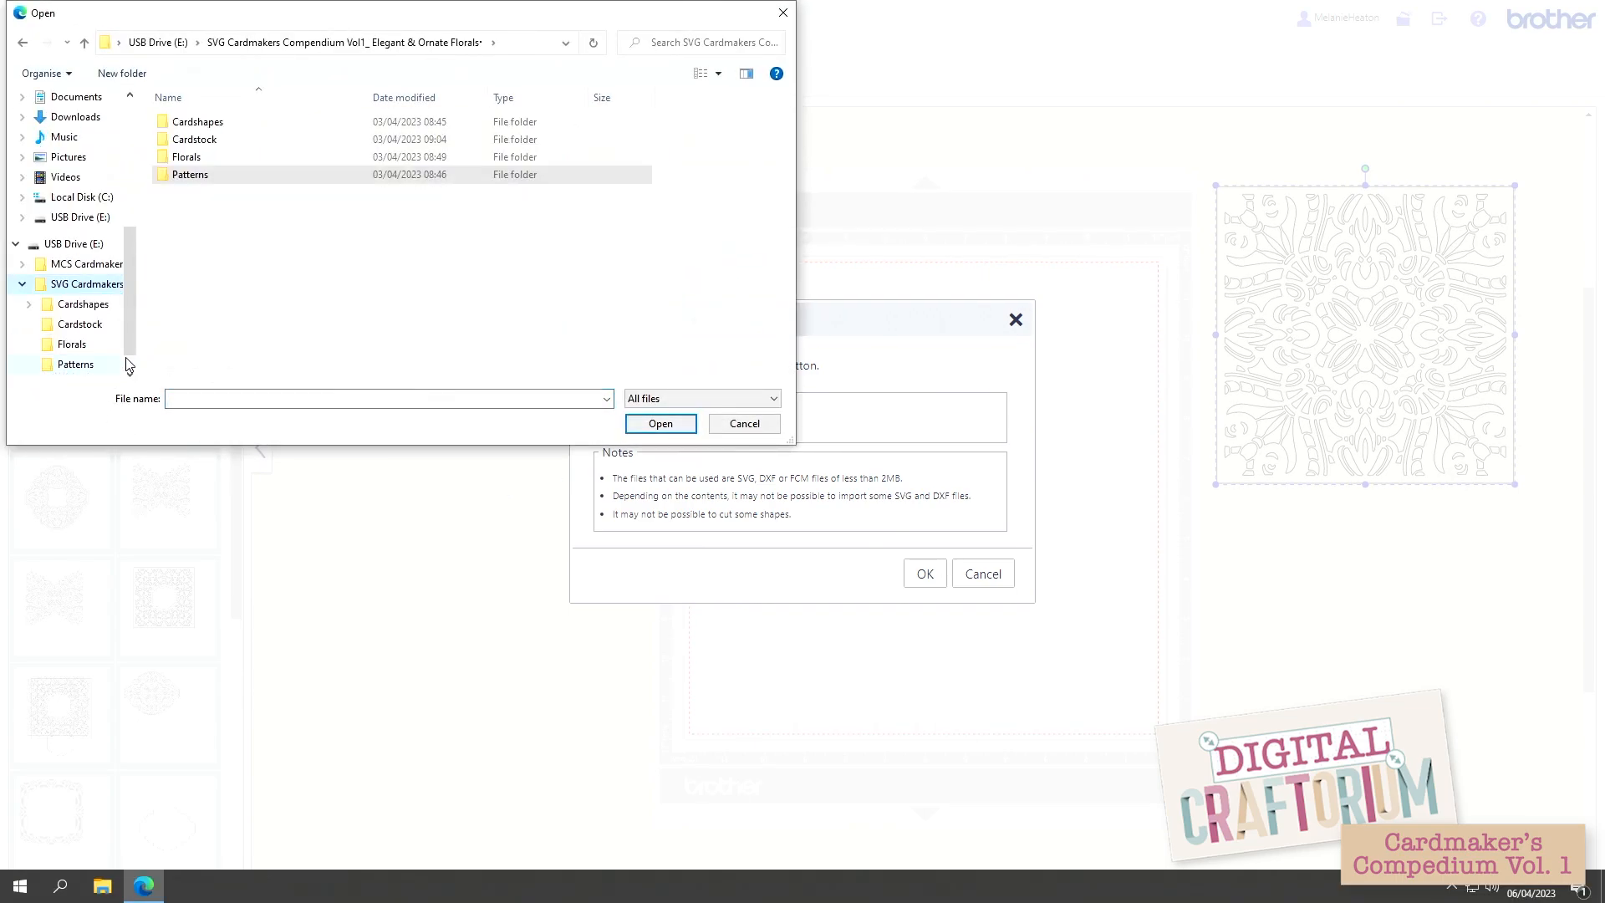
double_click(191, 126)
double_click(185, 142)
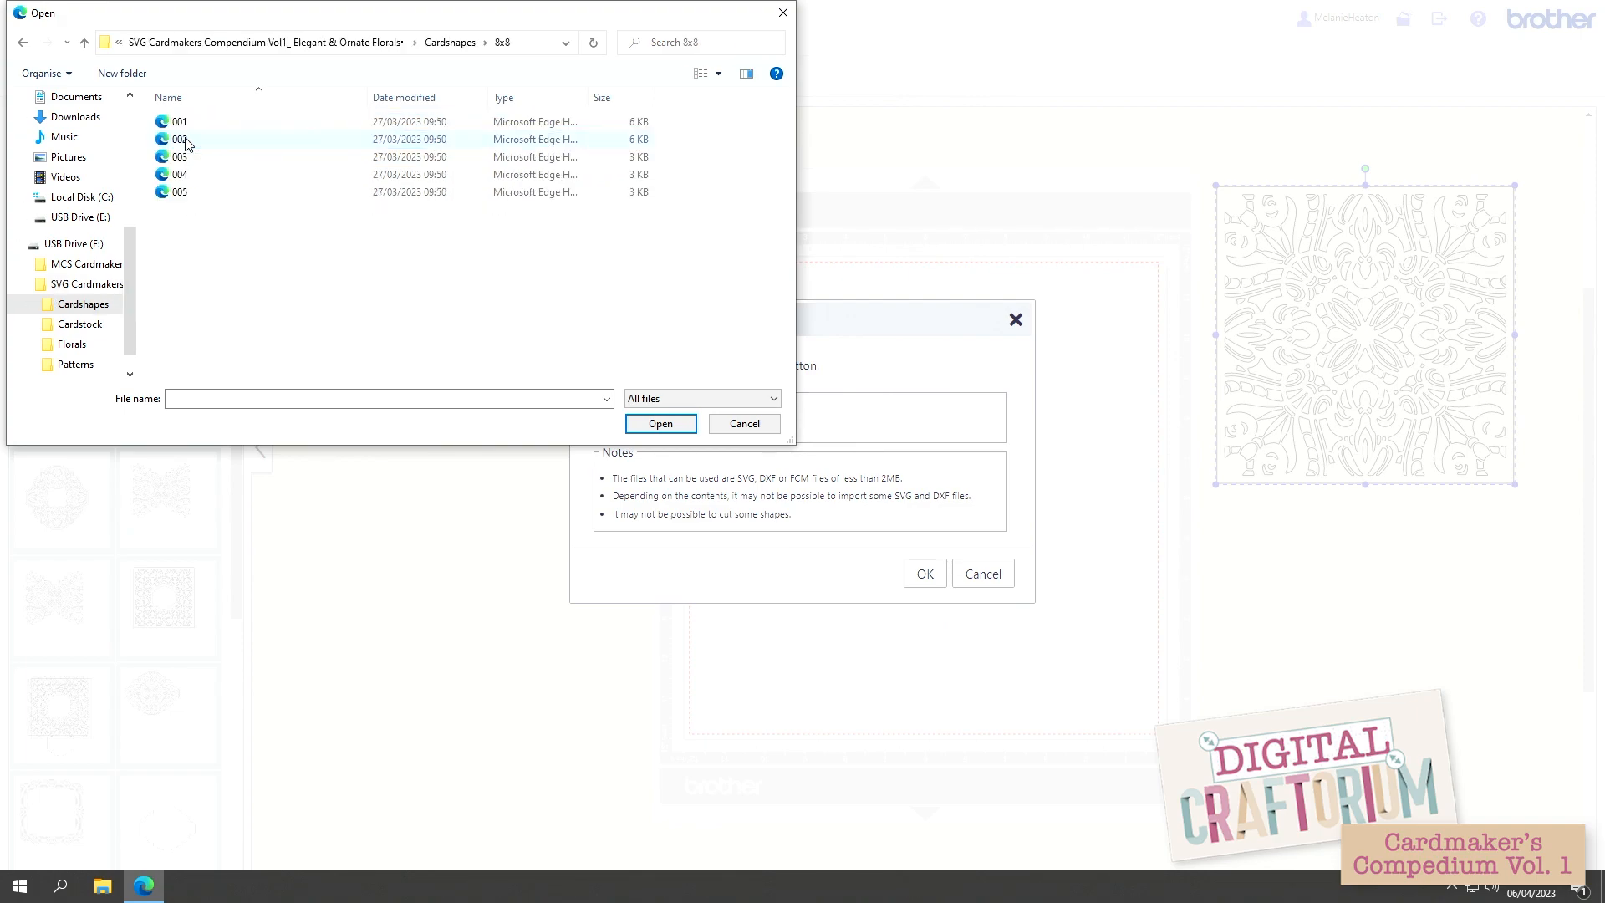
double_click(180, 157)
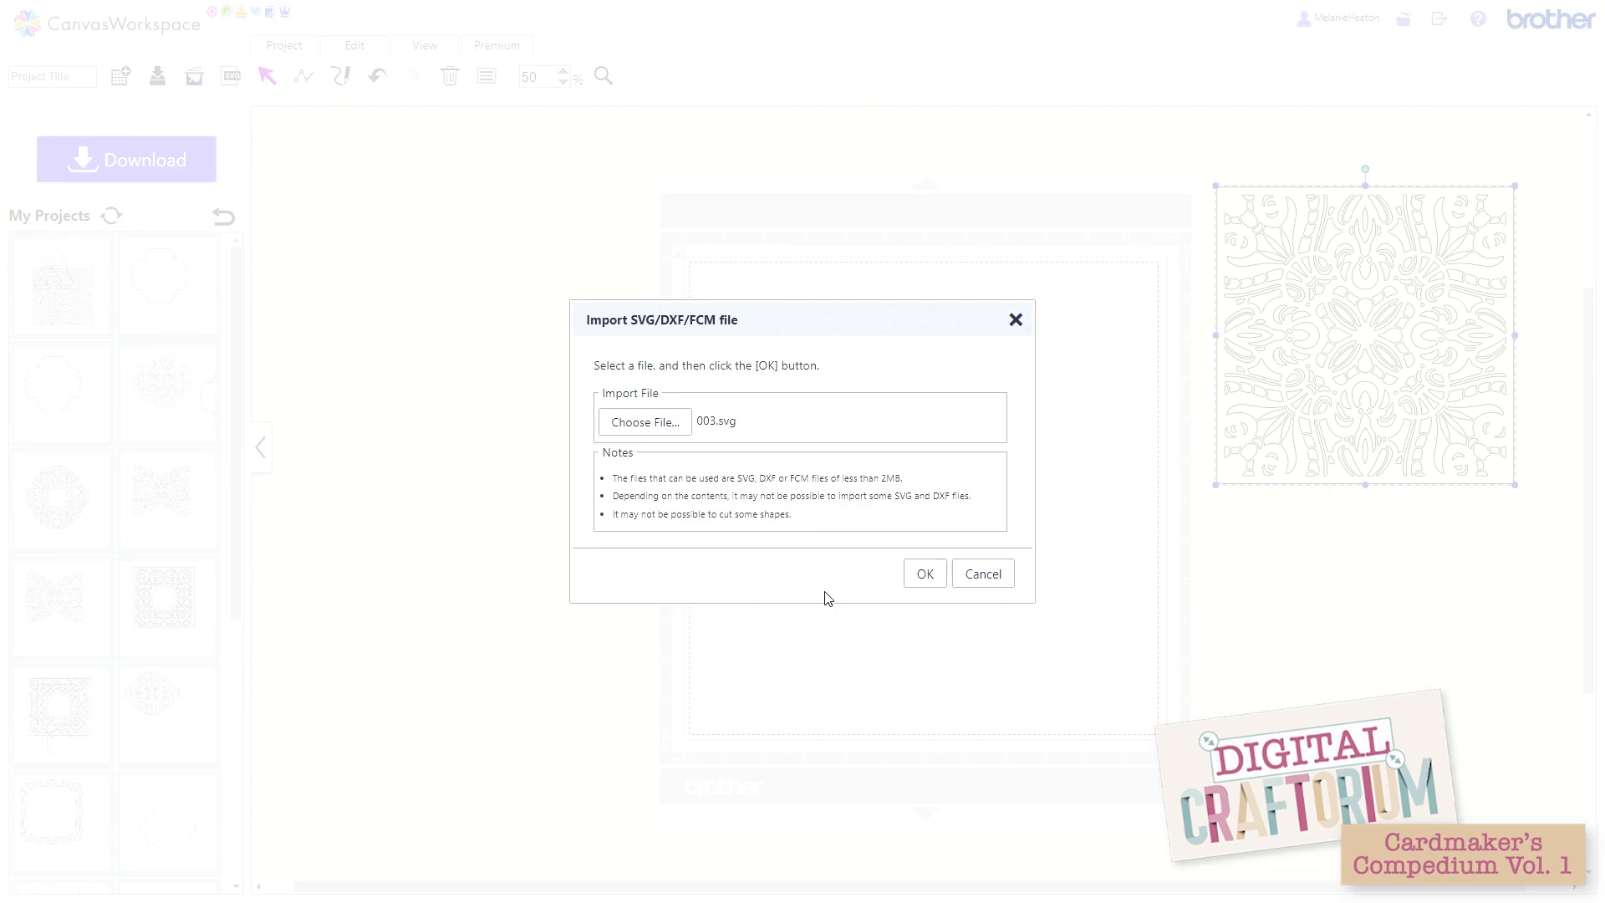
left_click(929, 578)
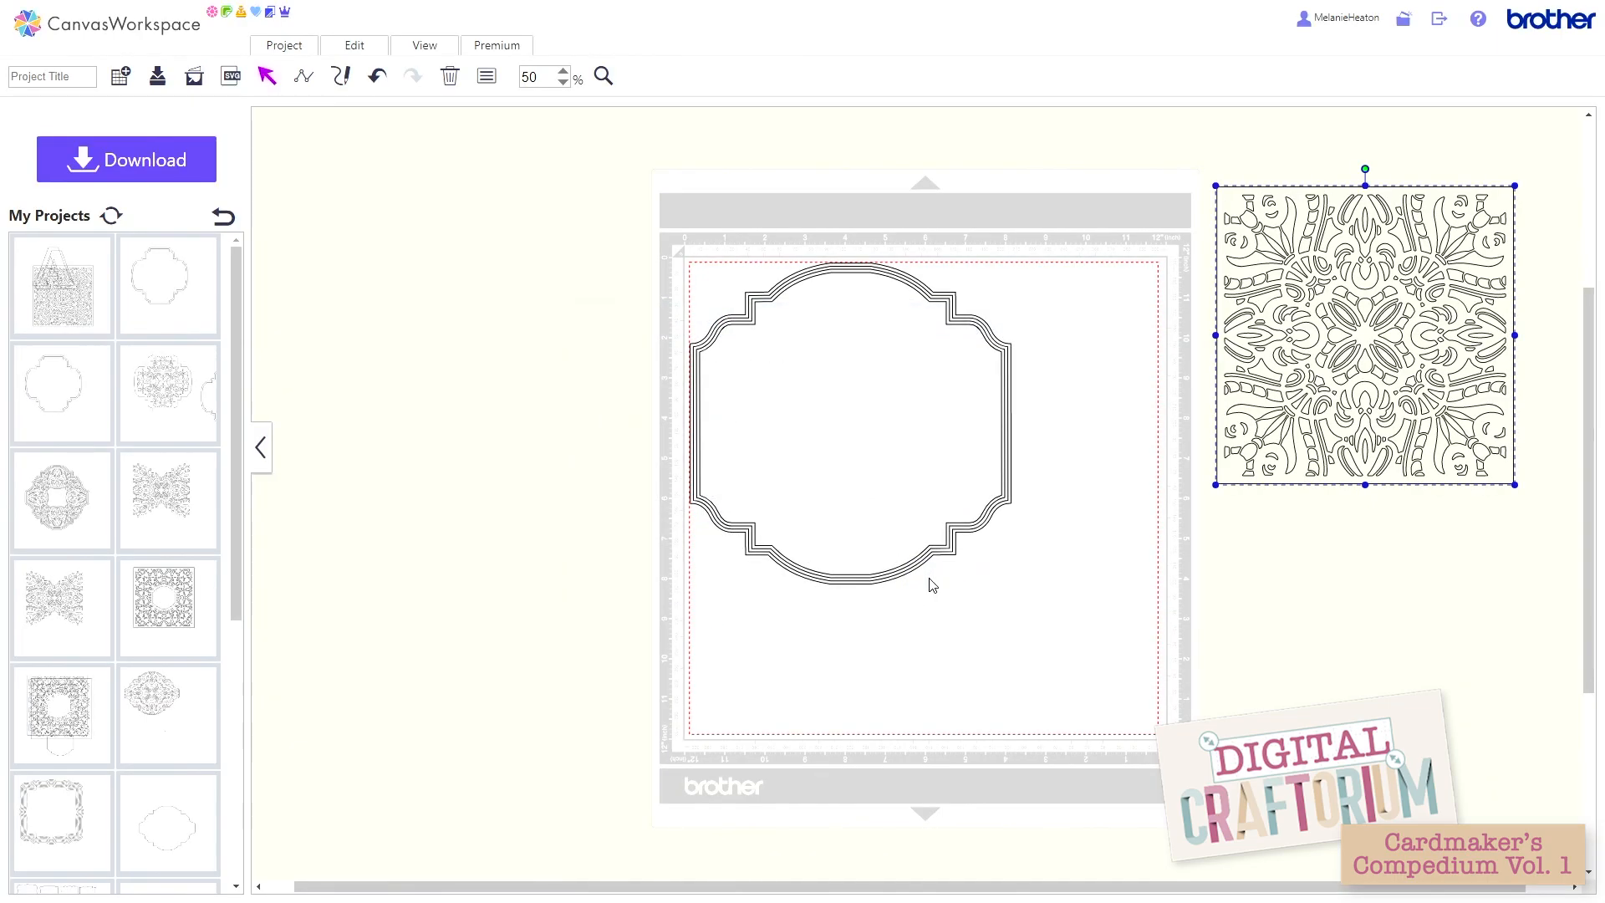
Step: Move the innermost card-shape outline off to the right and delete the remaining nested outlines on the mat
left_click_drag(978, 566, 1324, 540)
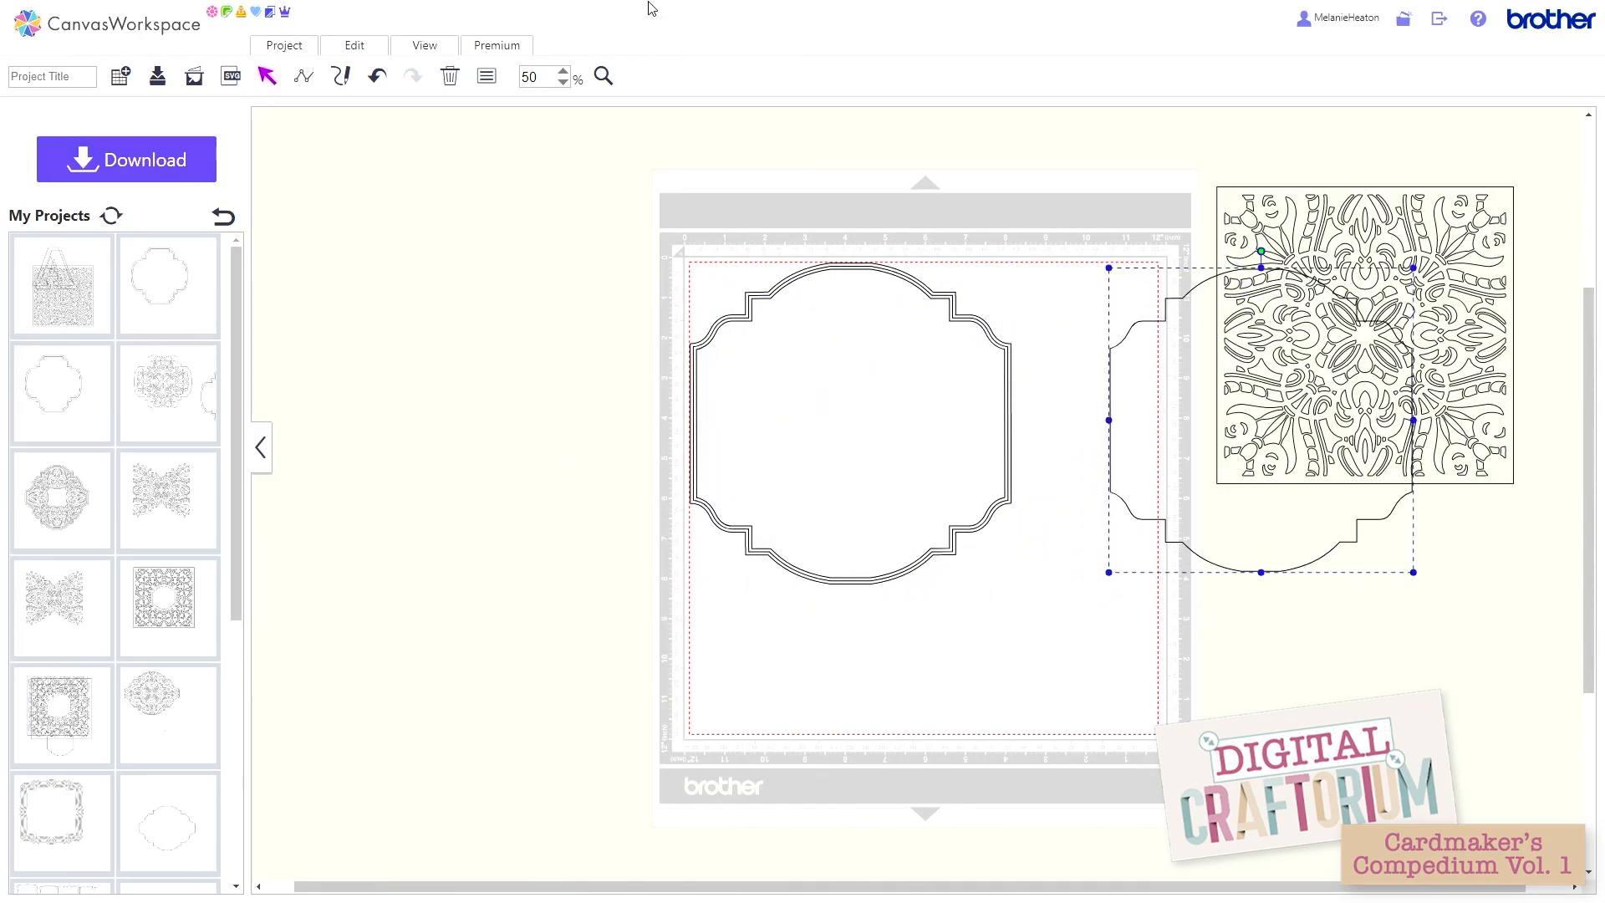
left_click(729, 266)
left_click_drag(736, 239, 792, 307)
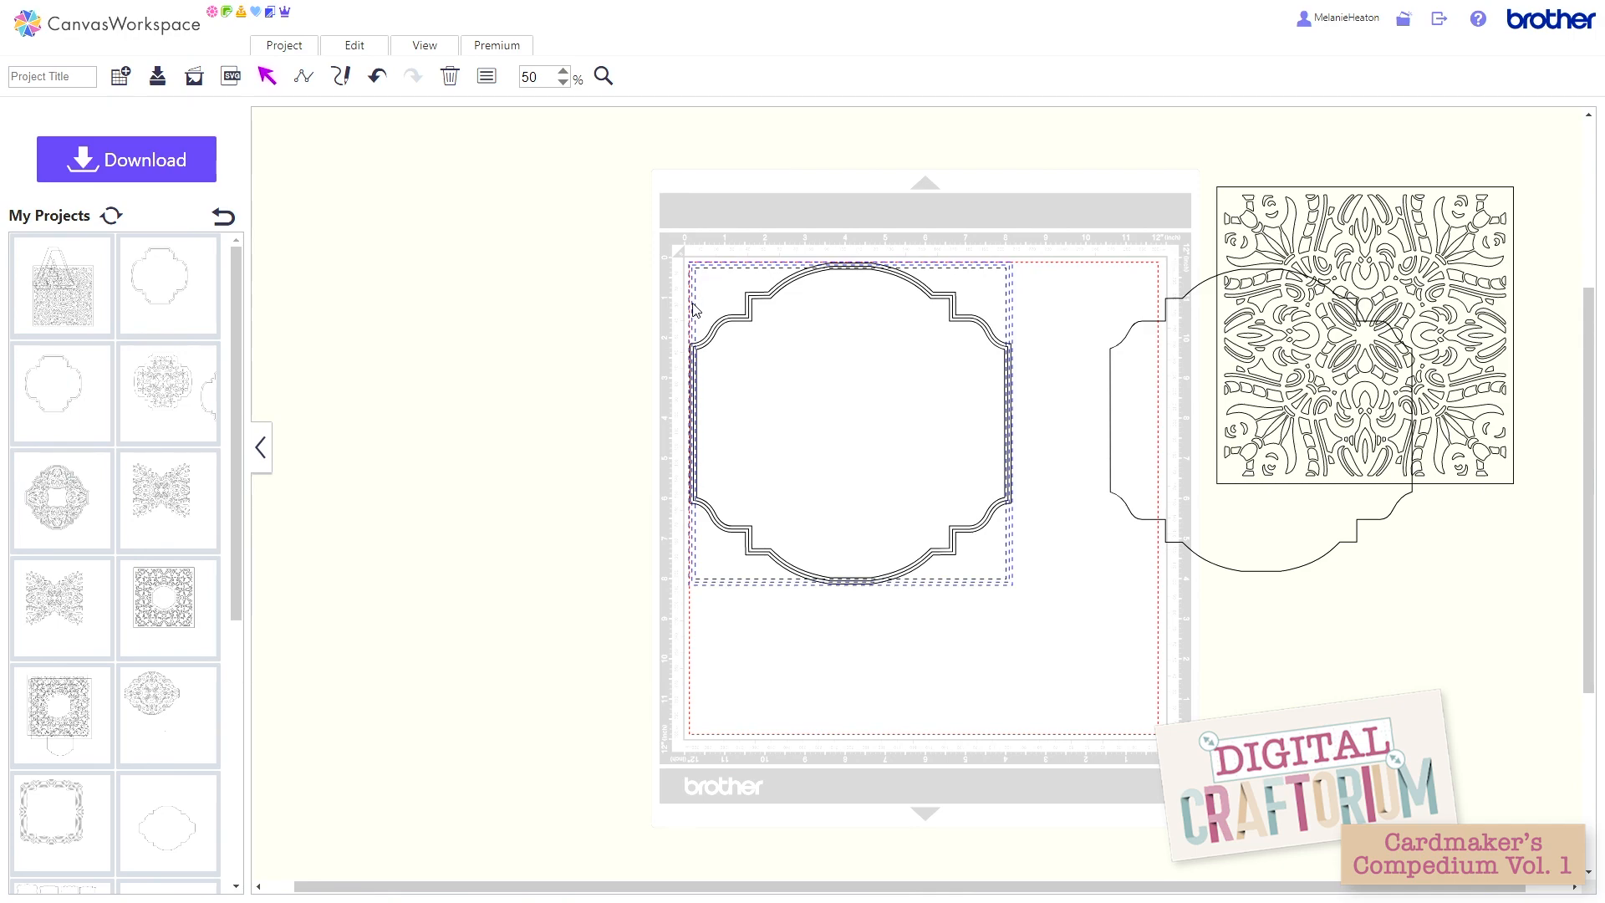
left_click(449, 77)
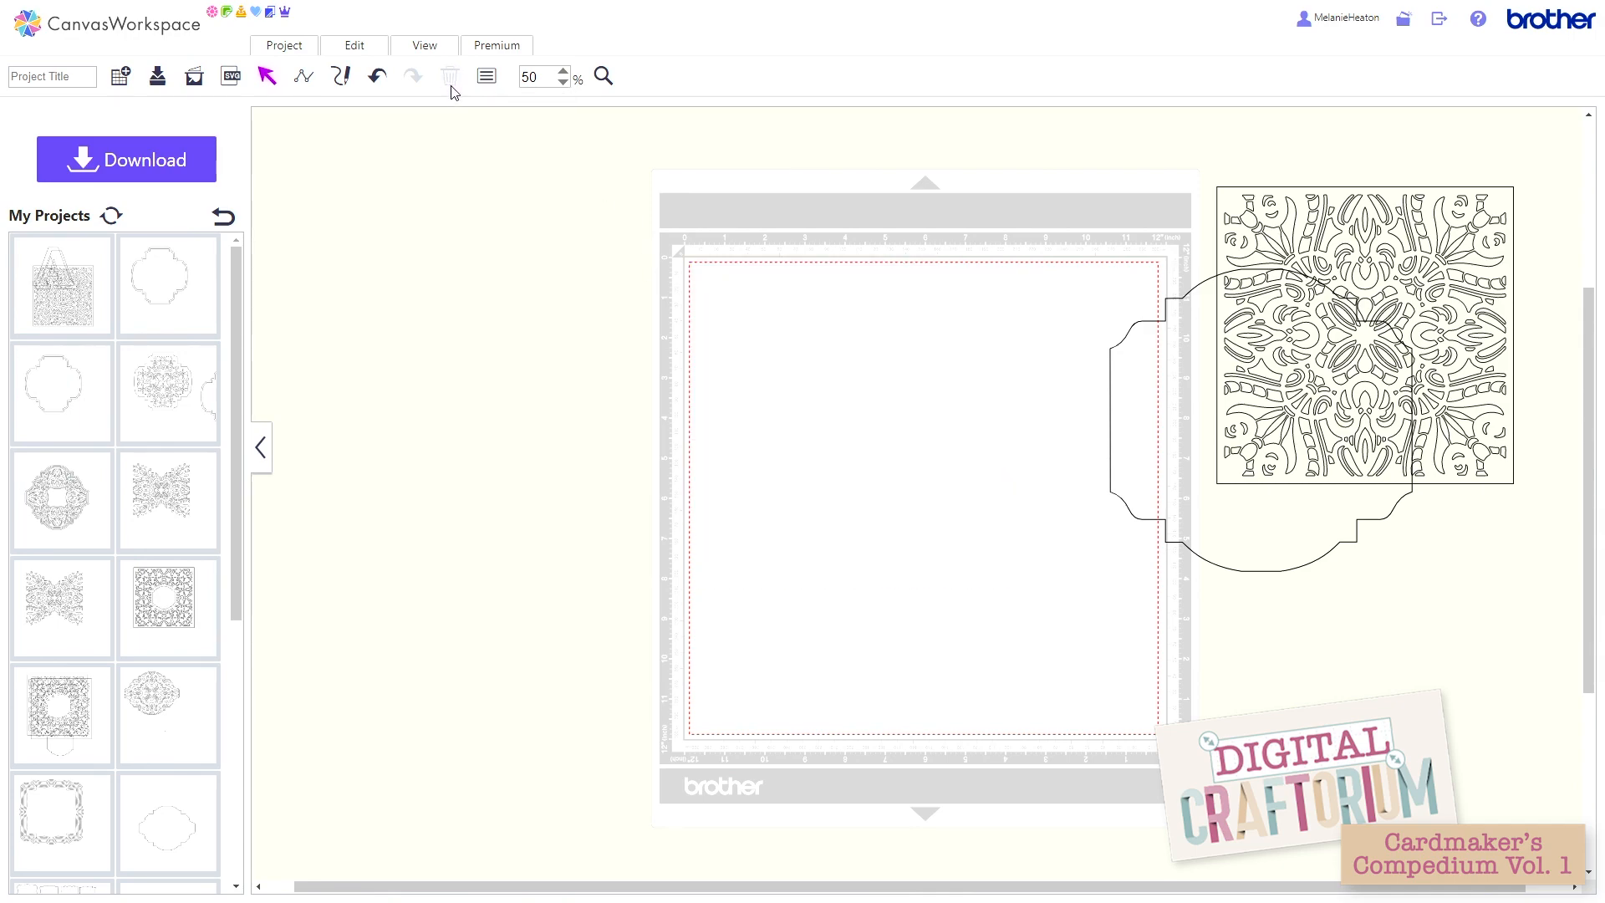
Step: Move the card-shape outline and the pattern square onto the mat so the square overlaps the outline's left part
left_click(1175, 469)
left_click_drag(1175, 469, 947, 493)
left_click(1254, 339)
left_click_drag(1254, 339, 638, 428)
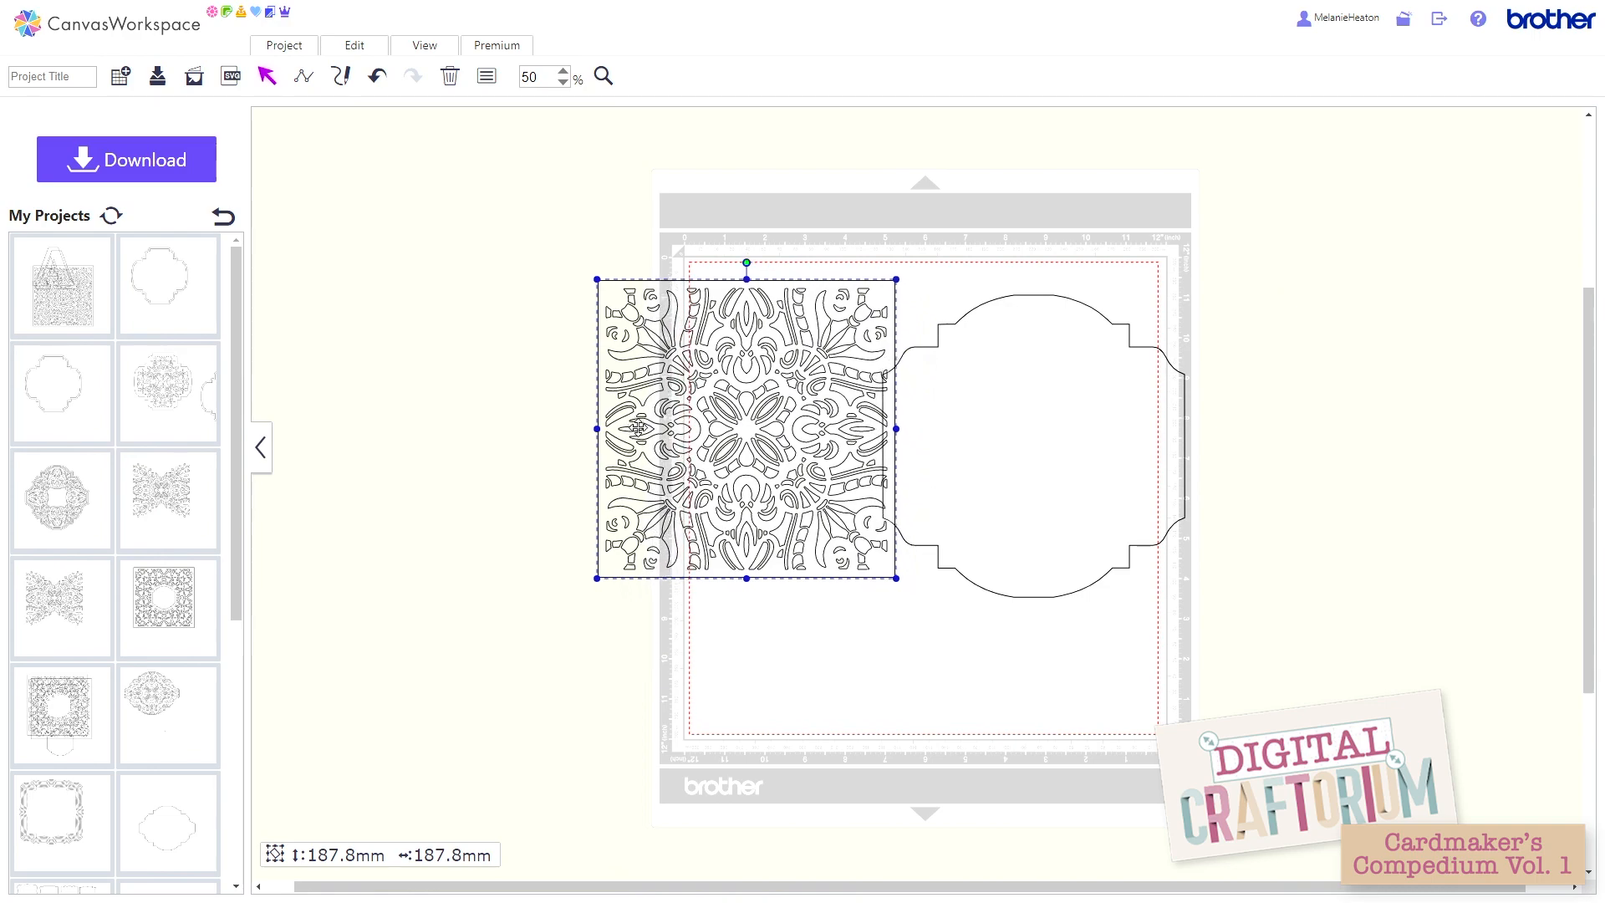
left_click(960, 476)
left_click_drag(959, 477, 863, 471)
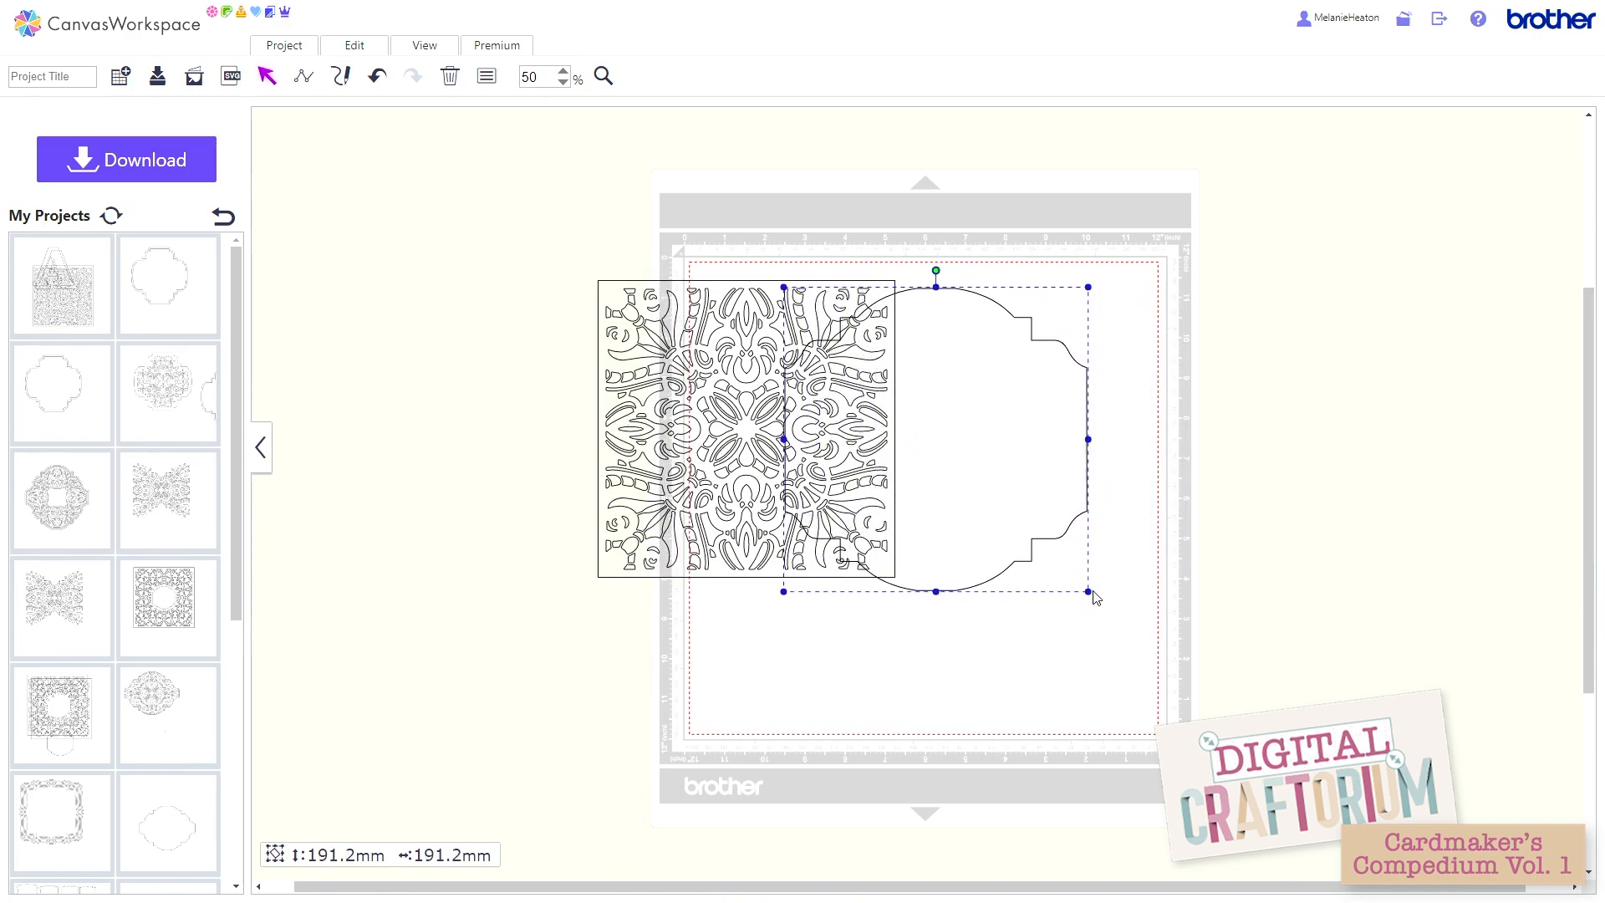
Step: Resize the outline to about 161.0 mm high and 167.9 mm wide, with its left edge on the pattern's vertical centre line
left_click_drag(1086, 590, 1039, 545)
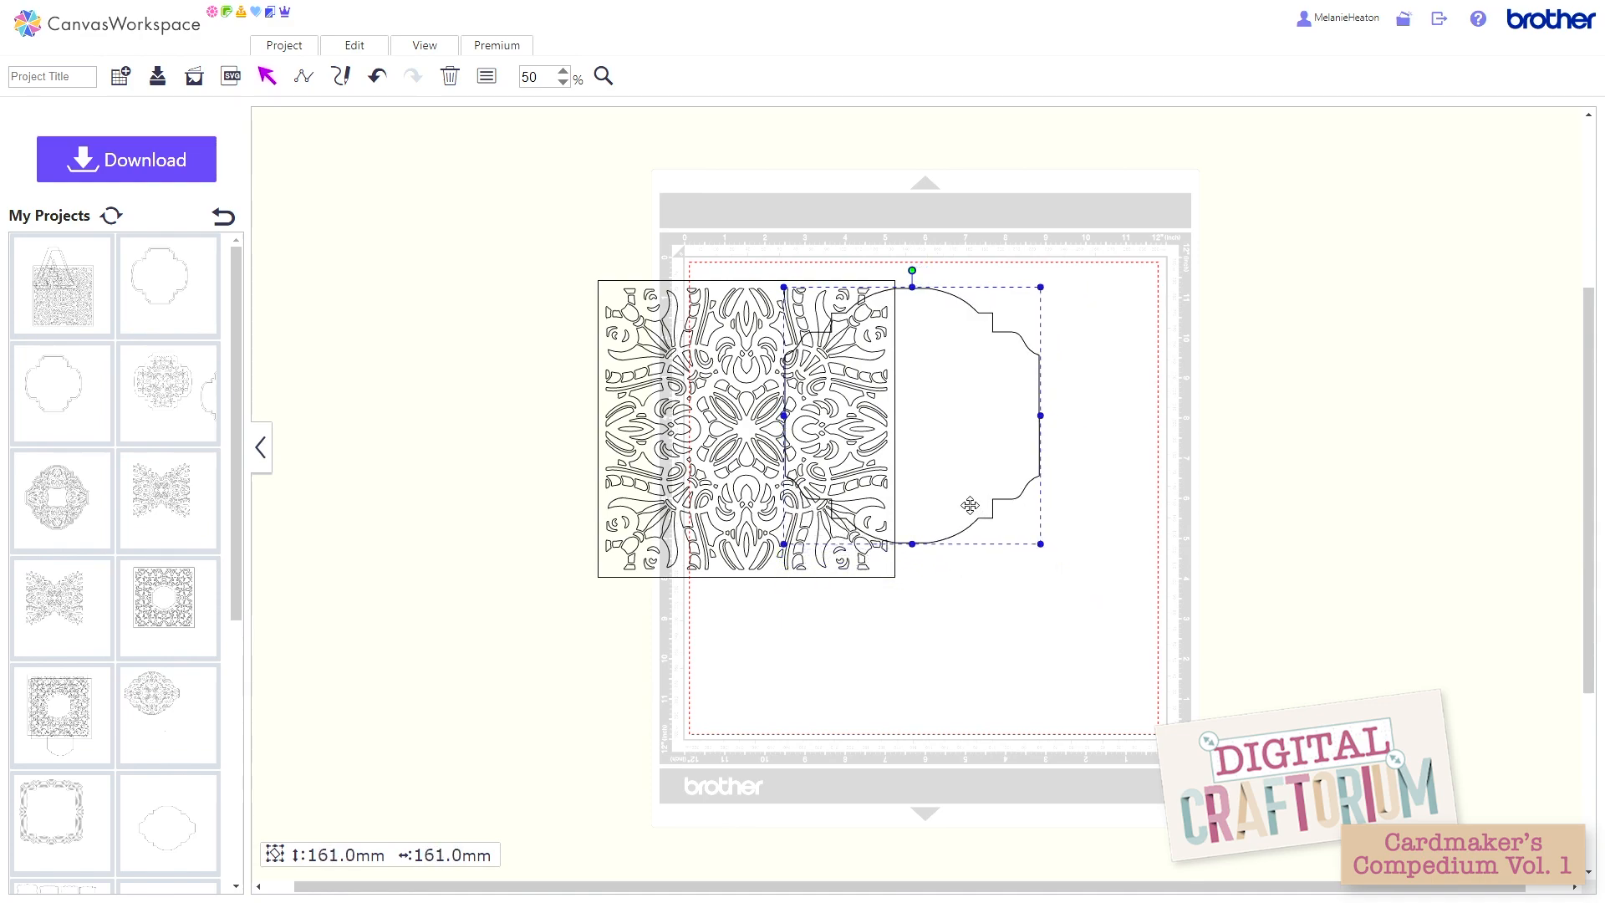
left_click_drag(965, 504, 936, 519)
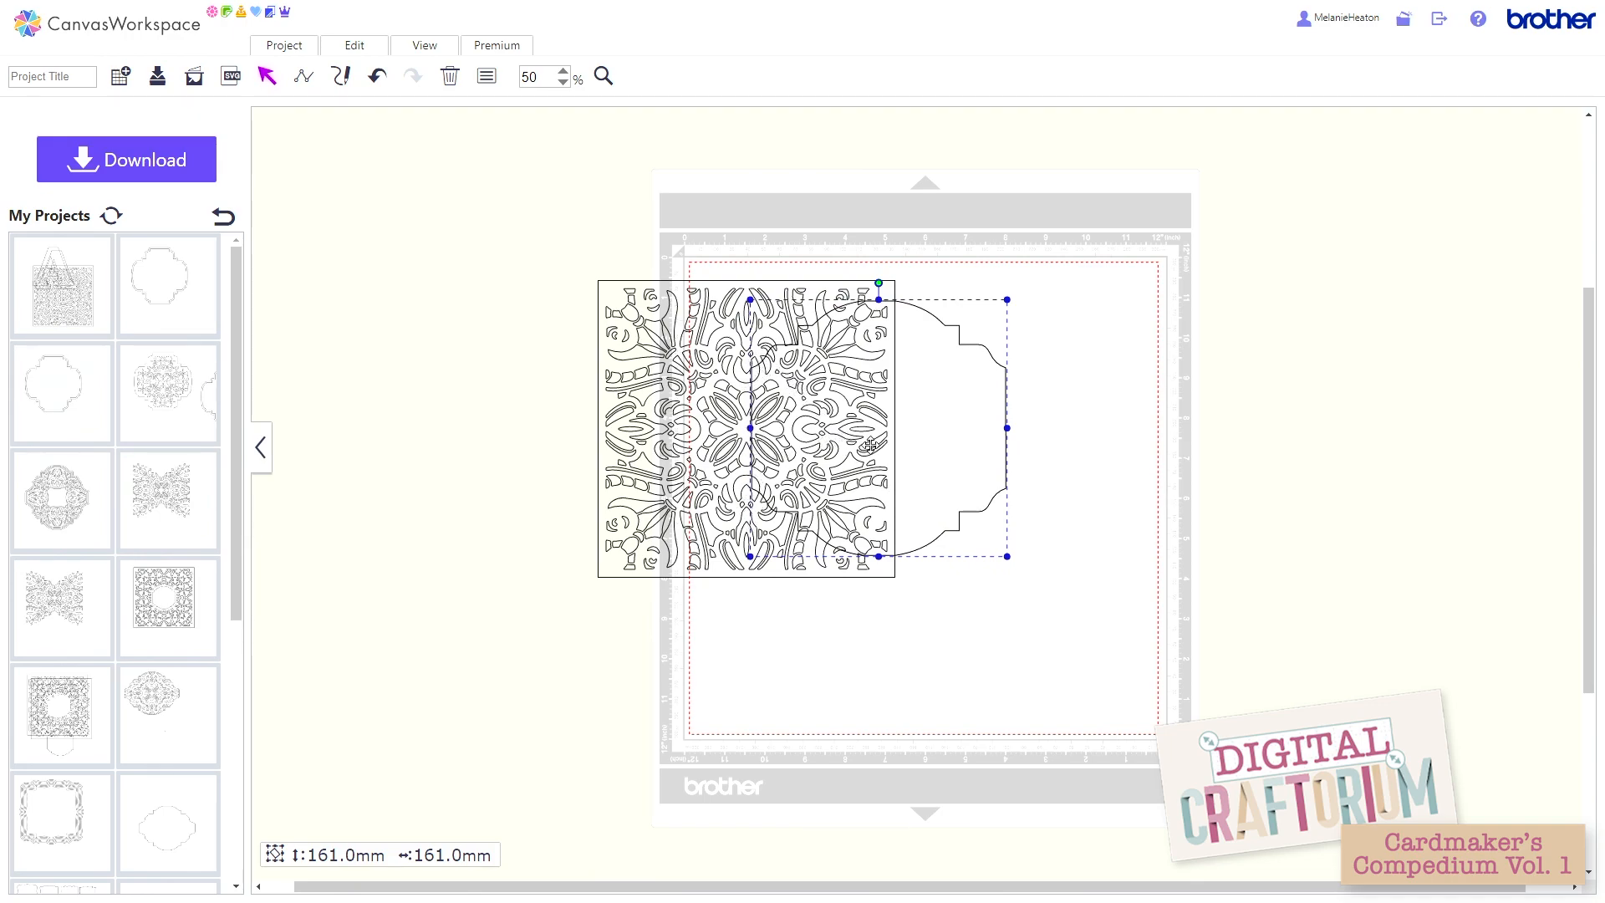
left_click_drag(871, 445, 864, 446)
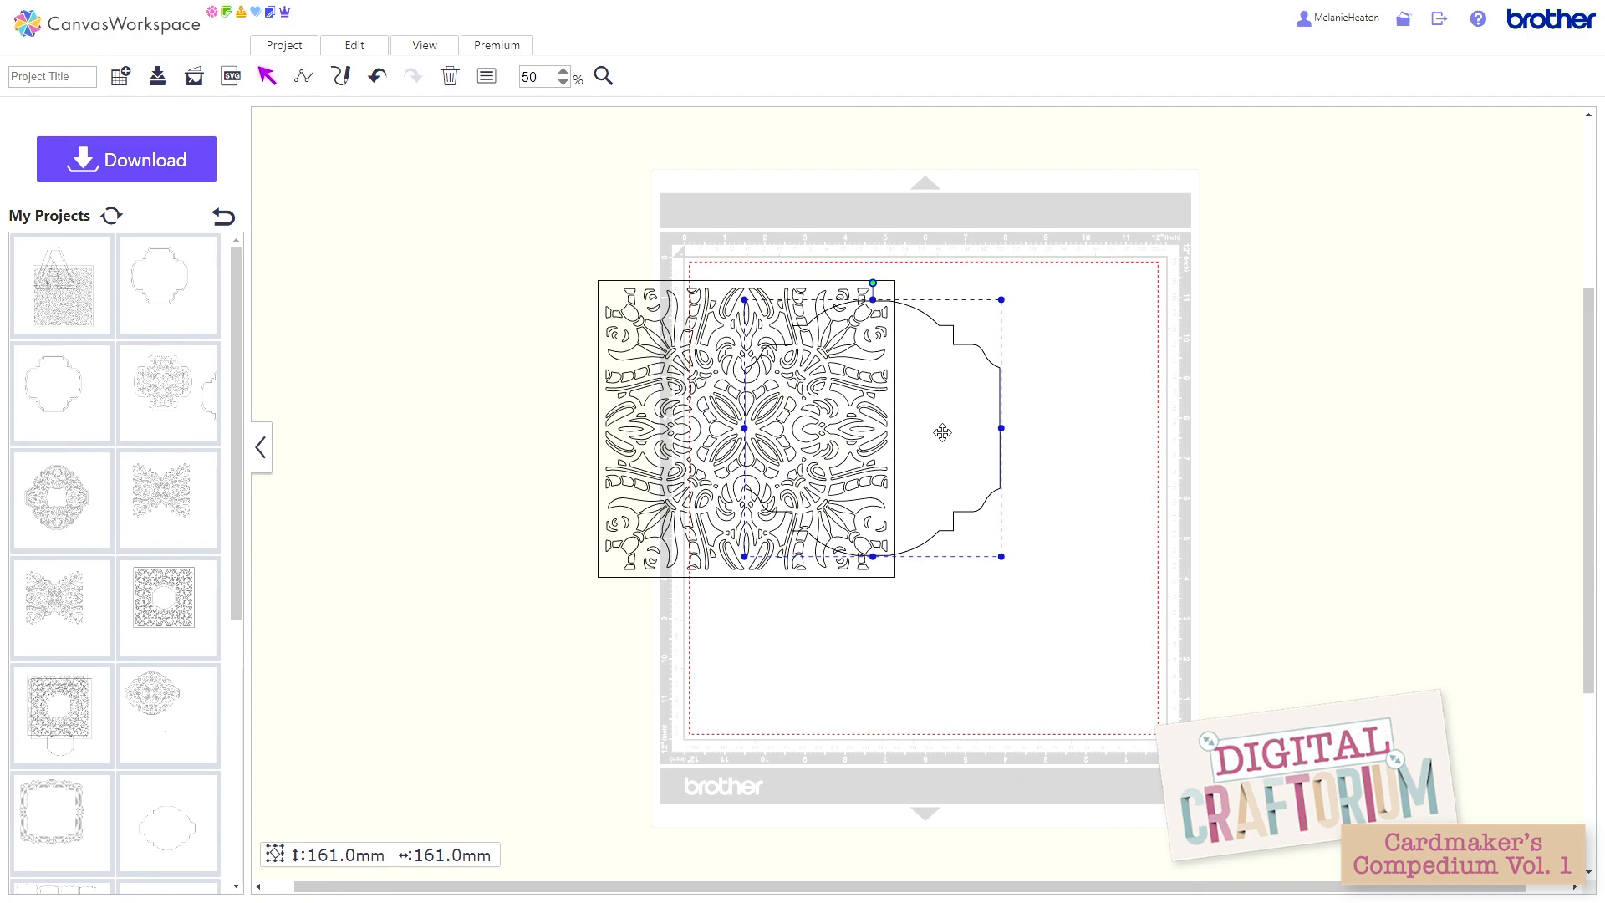
key("Right")
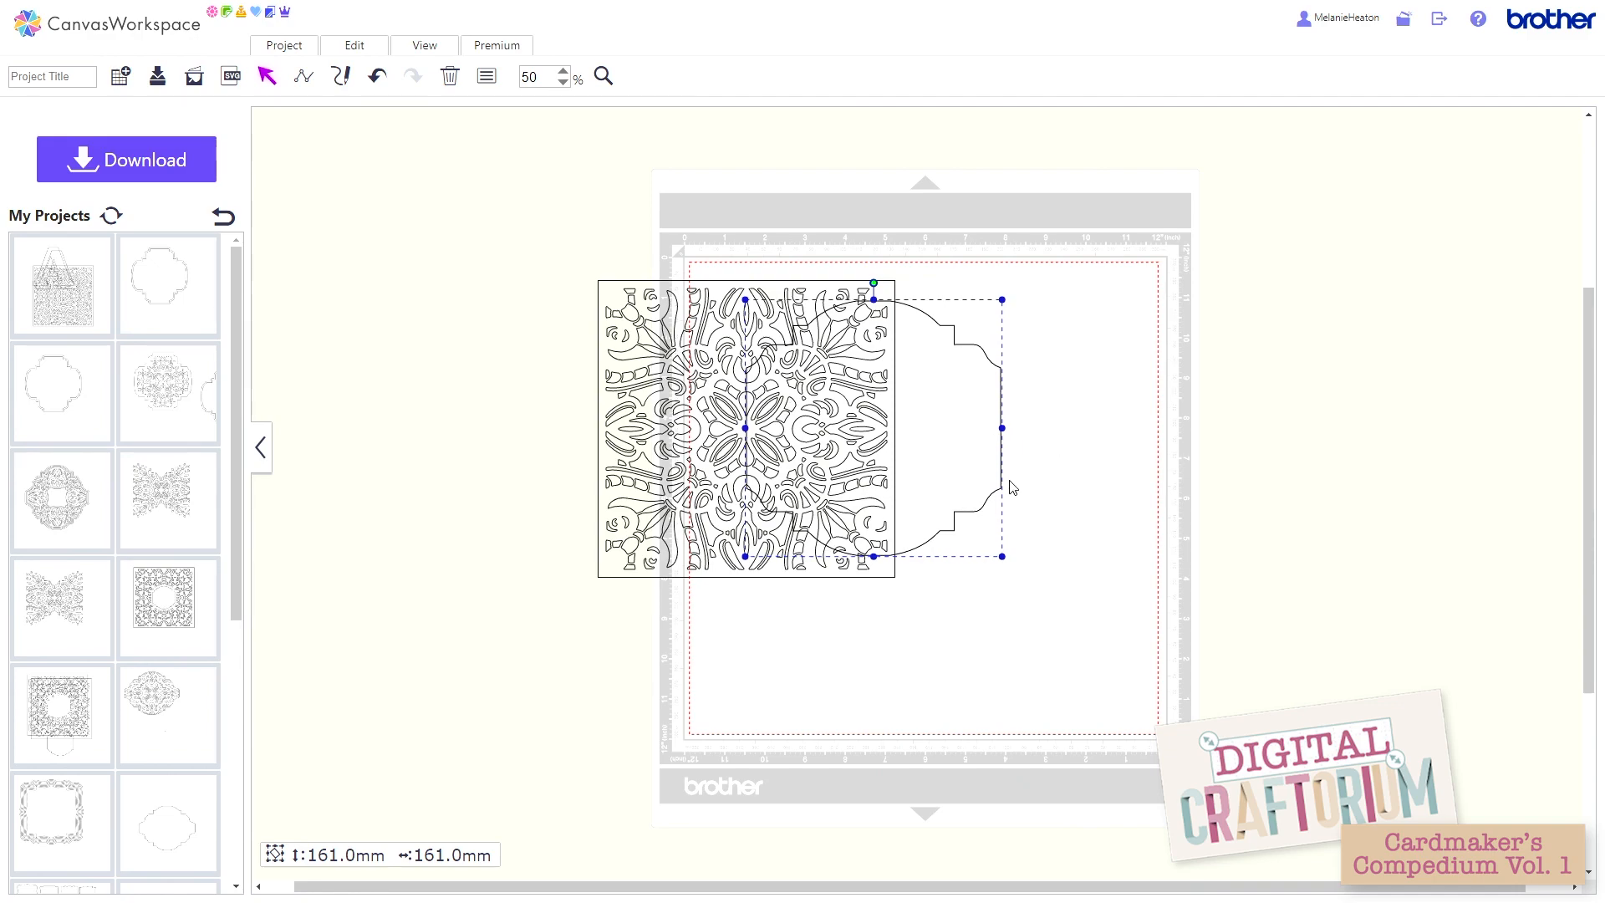
mouse_move(1002, 428)
left_mouse_down()
mouse_move(1021, 428)
mouse_move(961, 441)
mouse_move(1015, 449)
left_mouse_up()
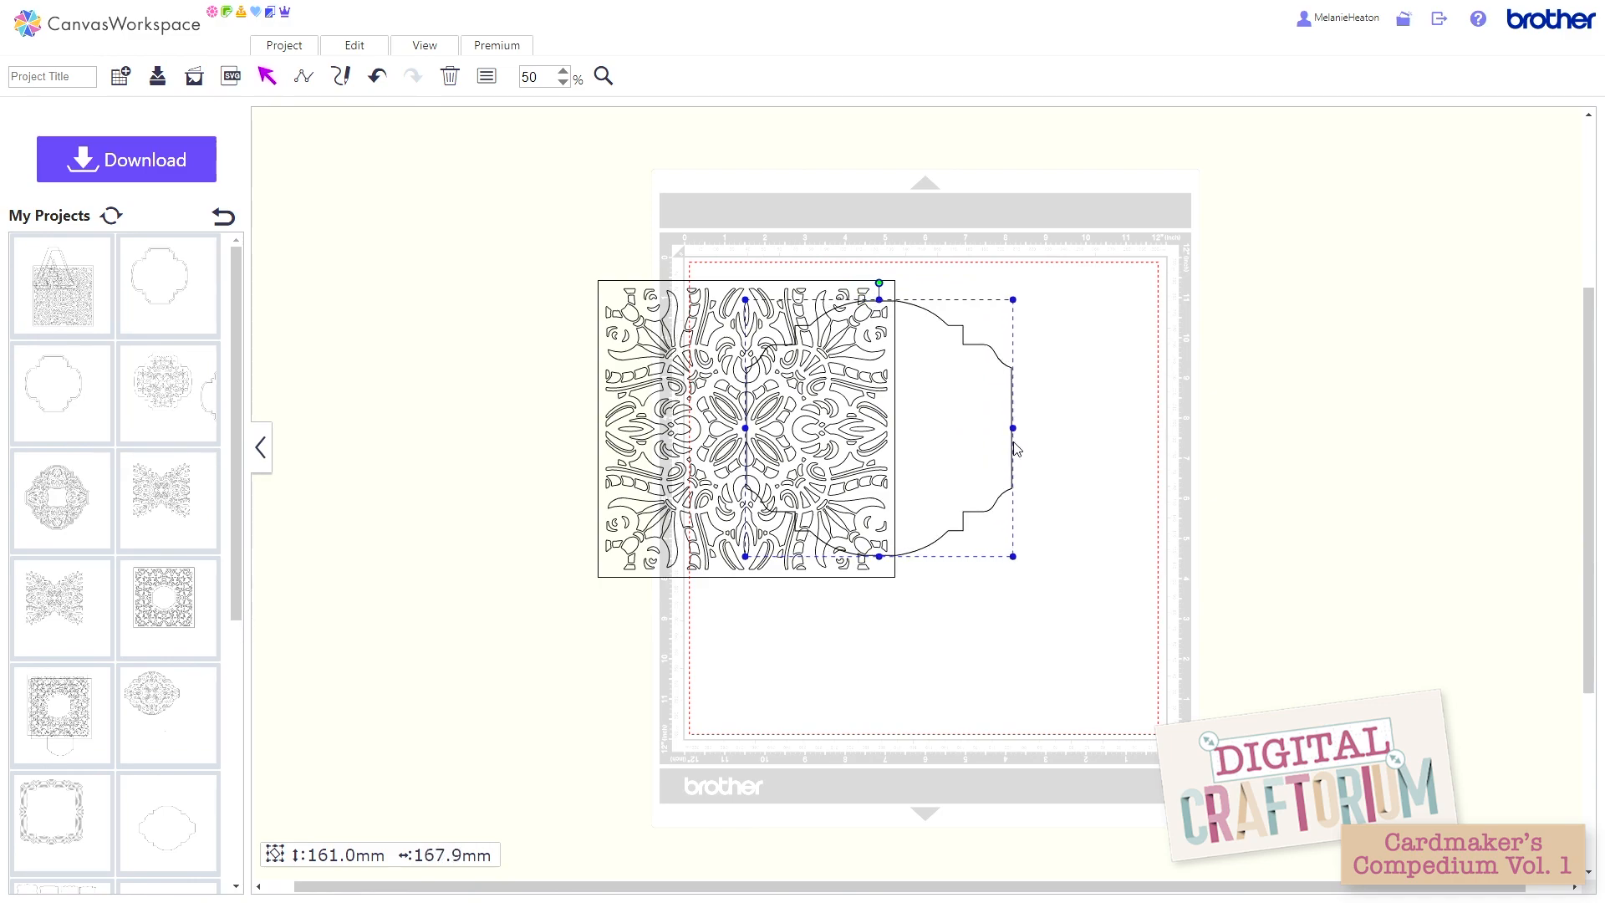
Step: Make two duplicates of the resized outline and set them aside beyond the mat's upper-right corner
left_click(379, 51)
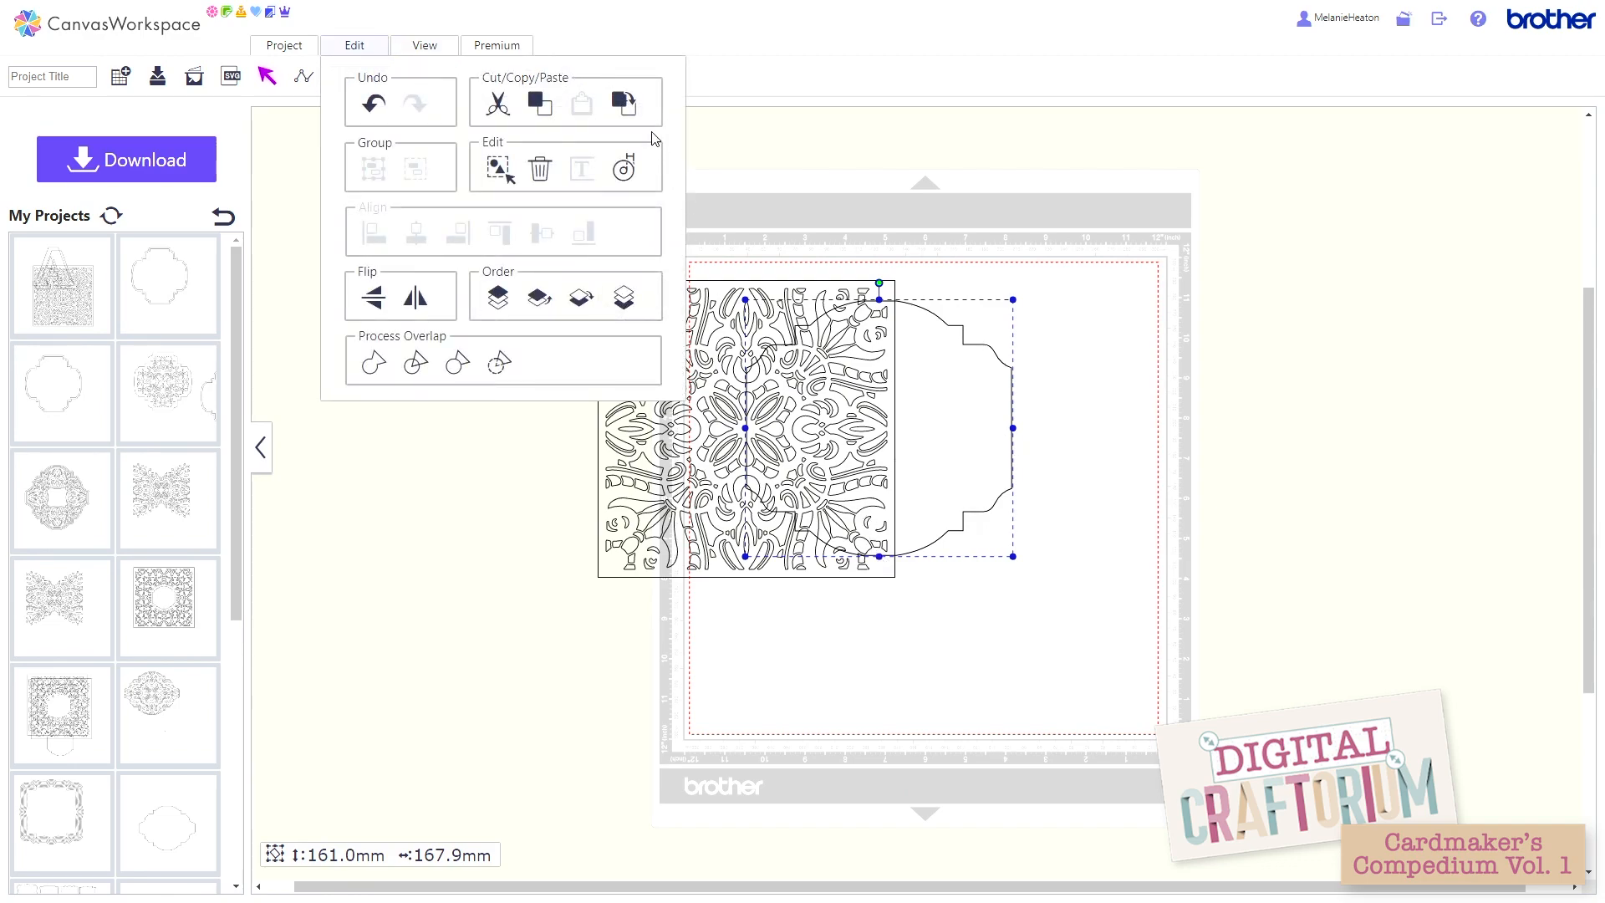
left_click(622, 107)
left_click_drag(893, 483, 1373, 311)
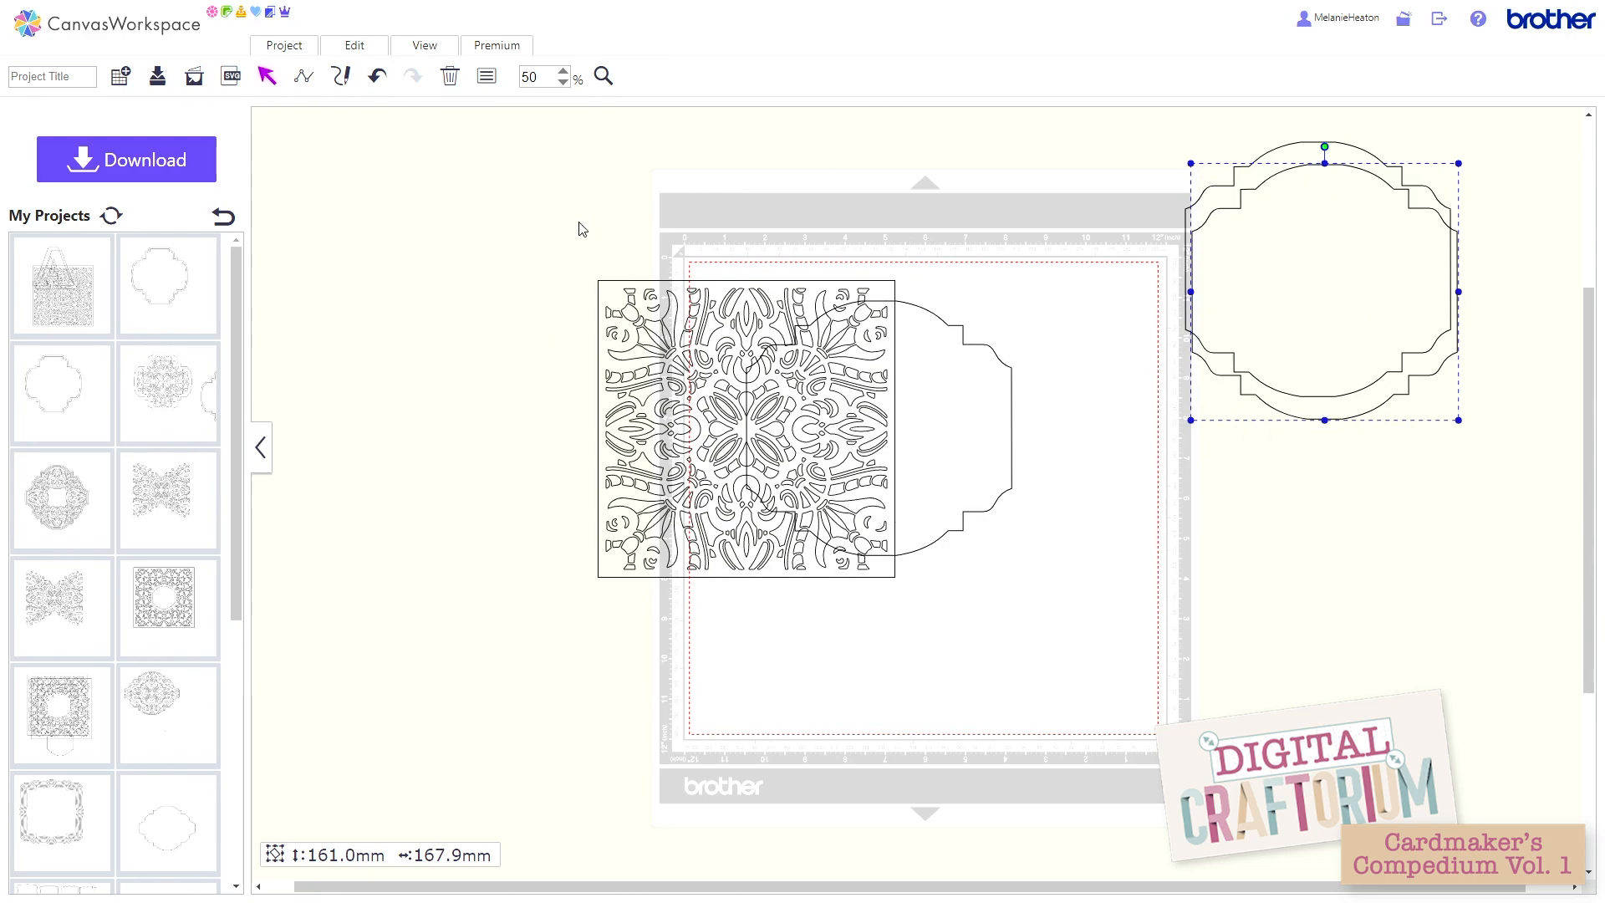
Step: Try to cut the card-shape outline out of the lattice pattern square with a Process Overlap operation, and undo it
left_click_drag(583, 229, 827, 288)
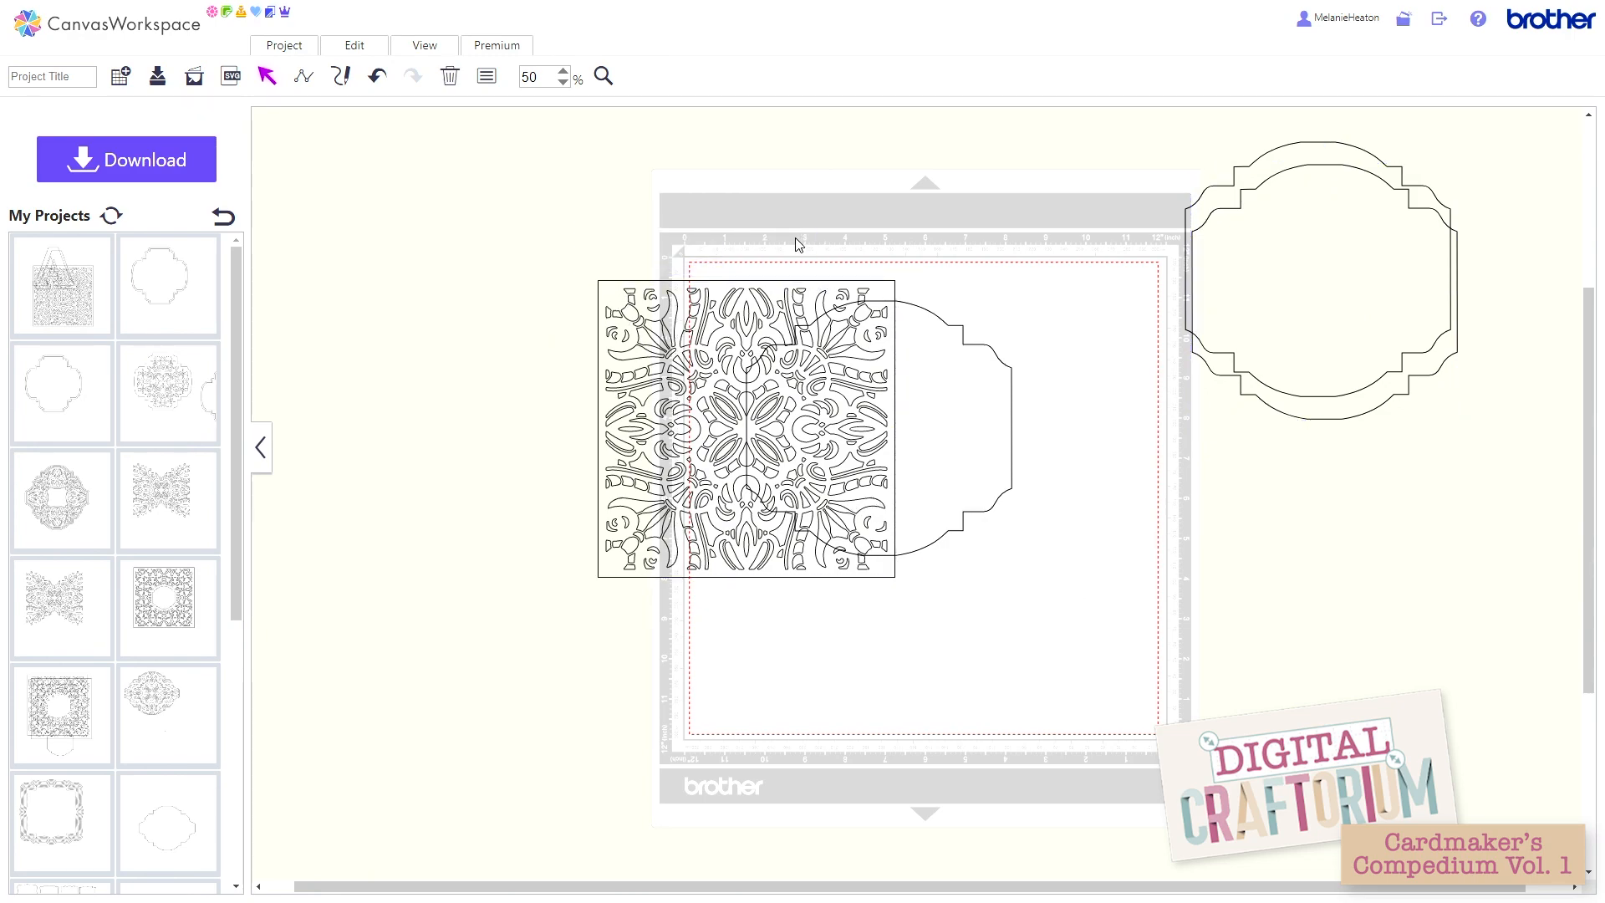
left_click_drag(554, 226, 1035, 632)
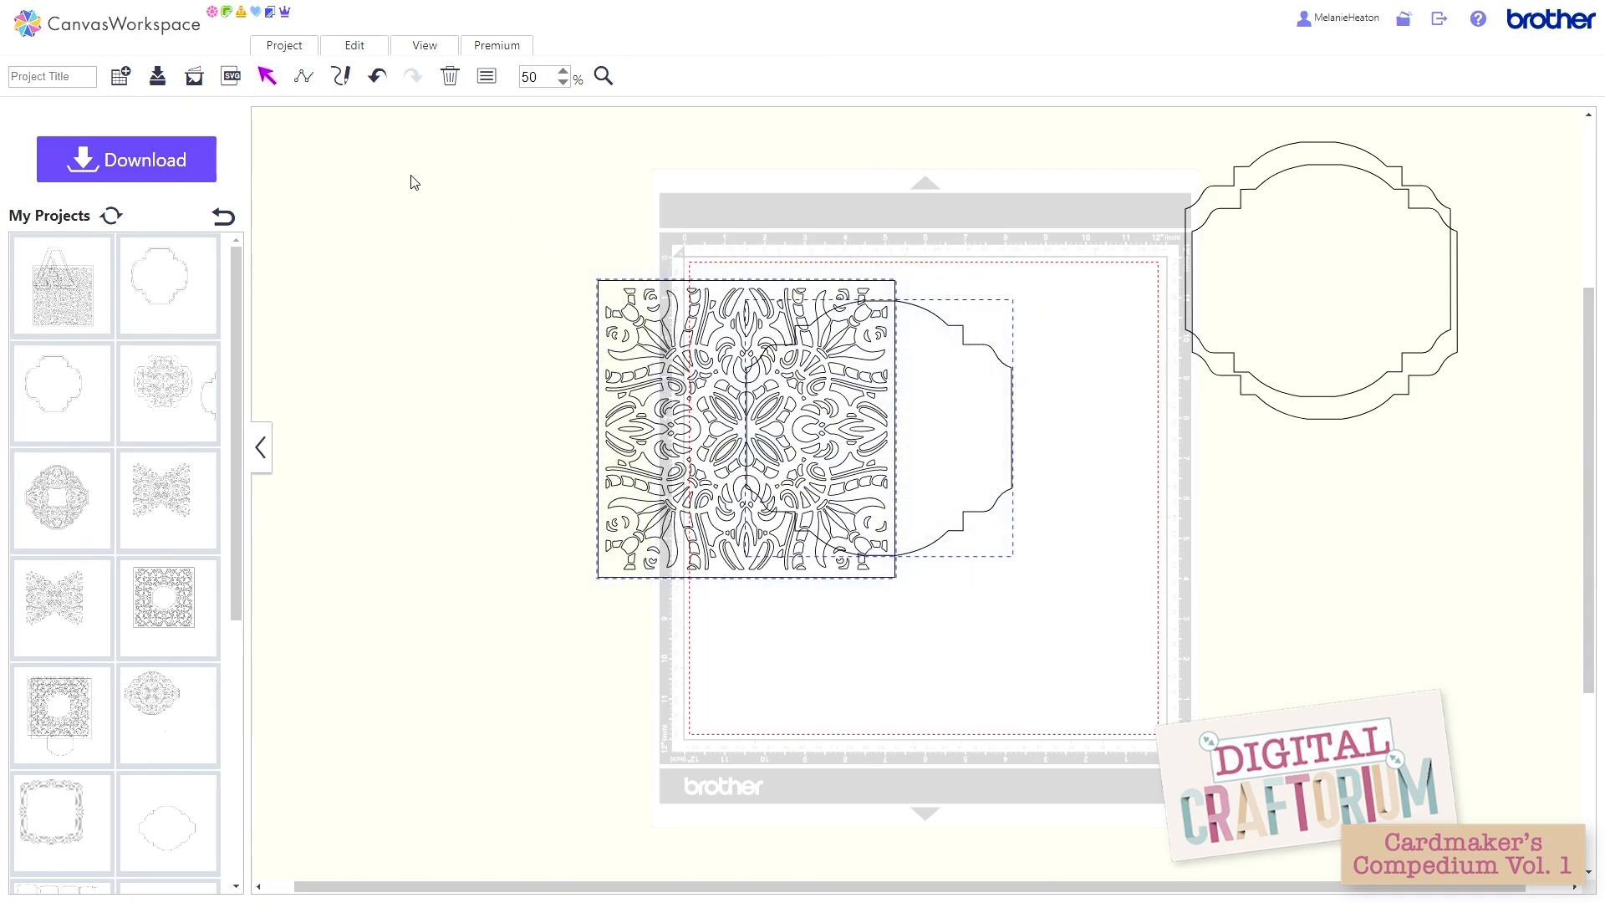
left_click(368, 50)
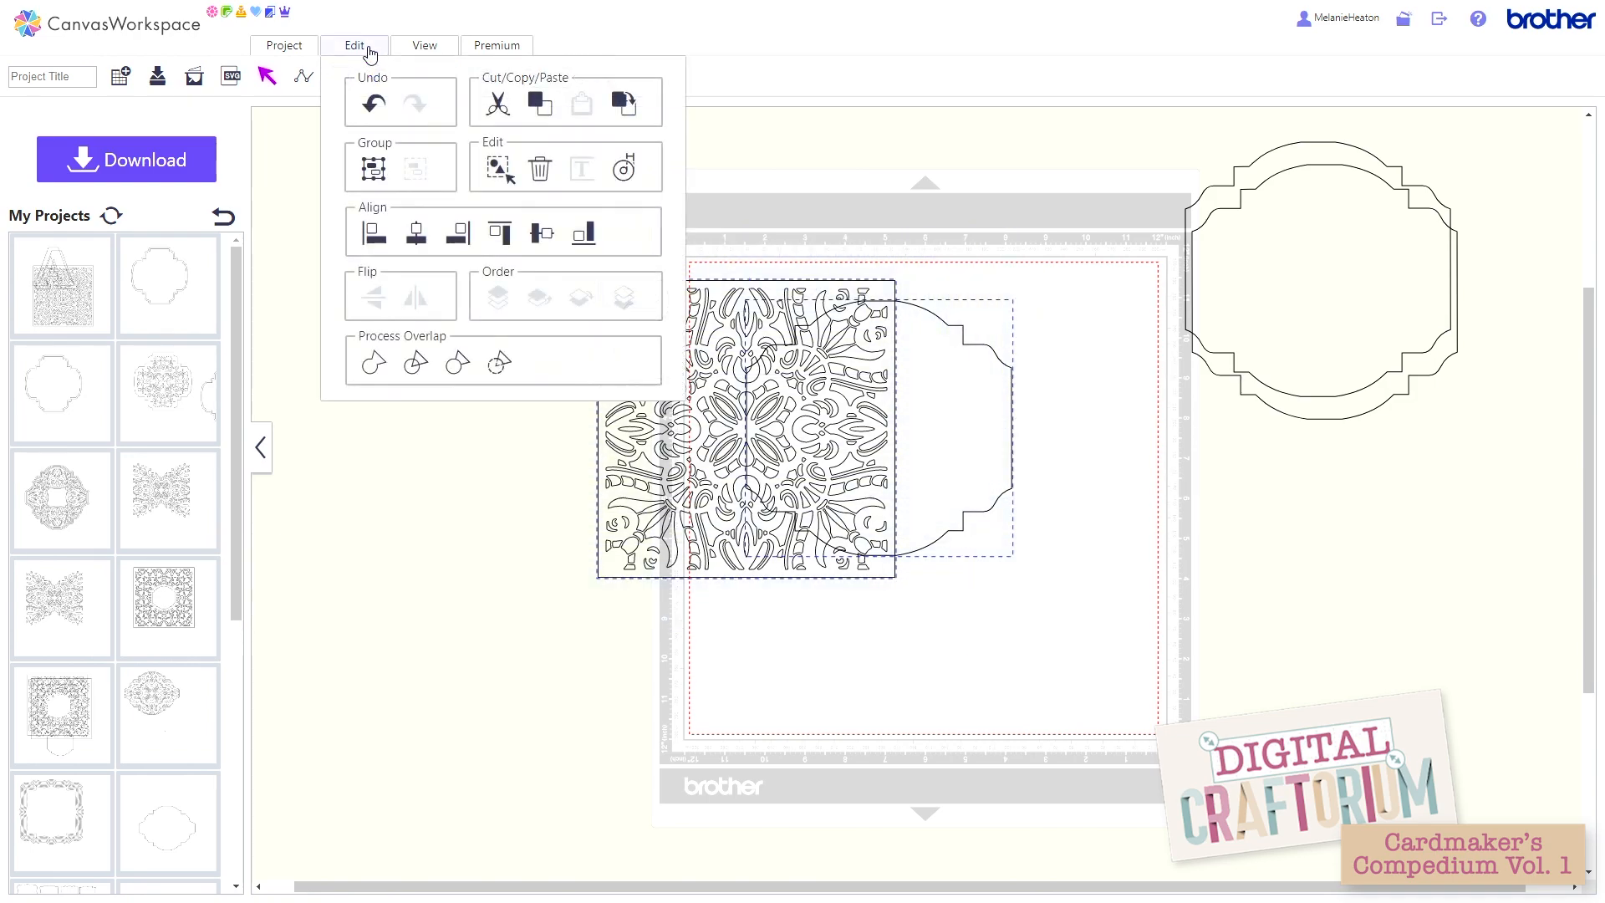
left_click(496, 365)
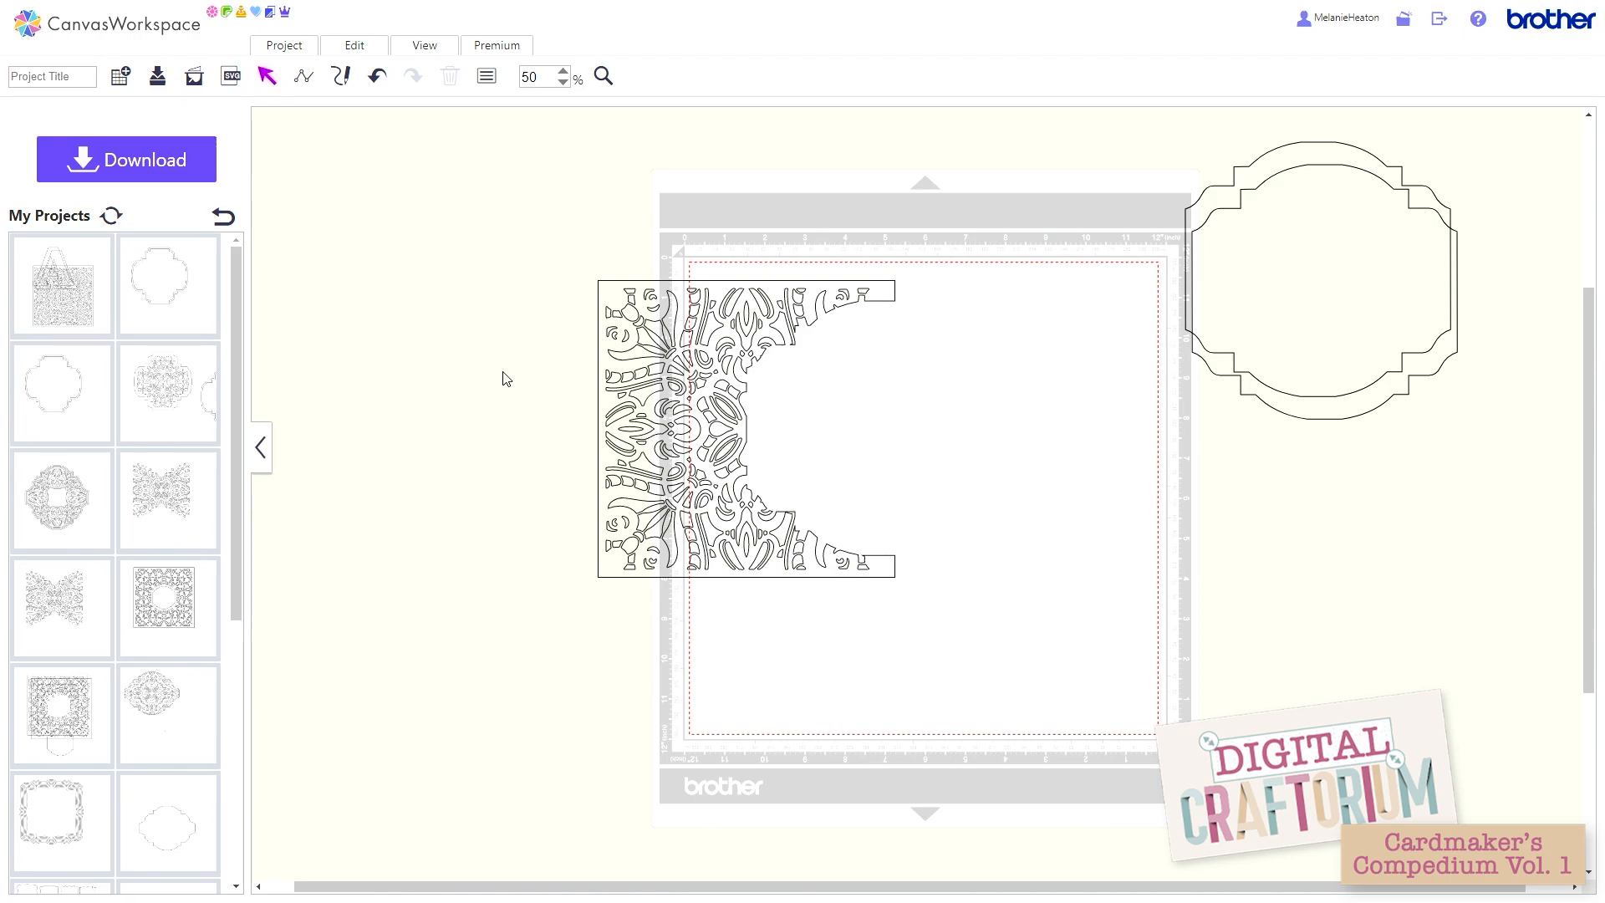
left_click(379, 81)
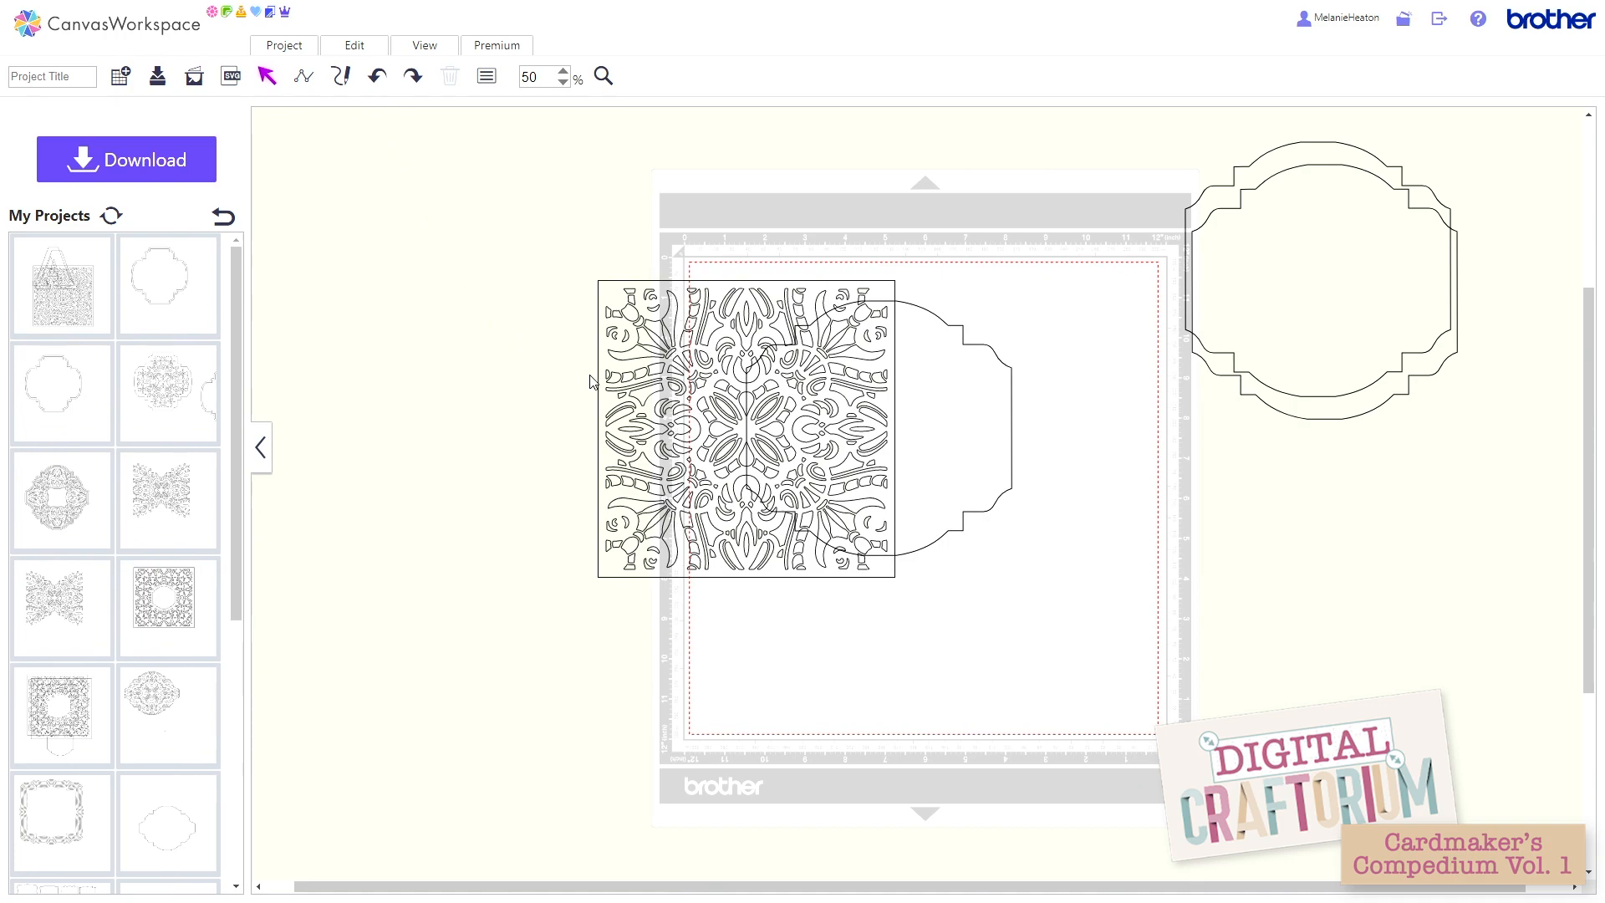
Step: Try Remove Overlapped on the pattern square and card-shape outline, pull the outline aside to check the cut, and undo both changes
left_click_drag(596, 214, 1002, 583)
left_click(354, 52)
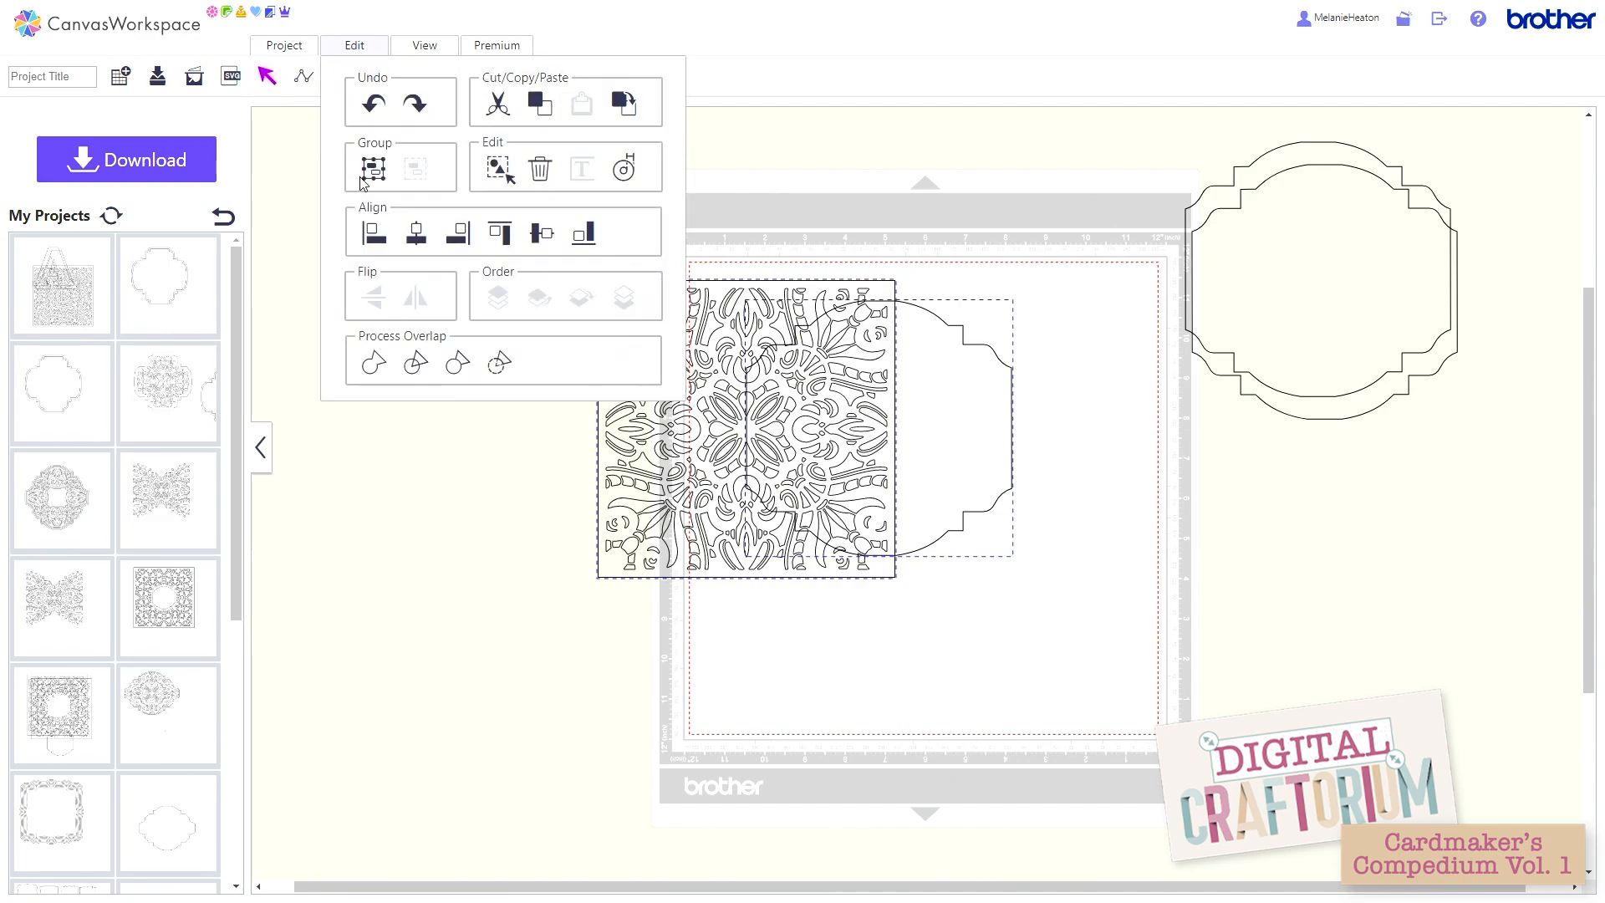
left_click(446, 373)
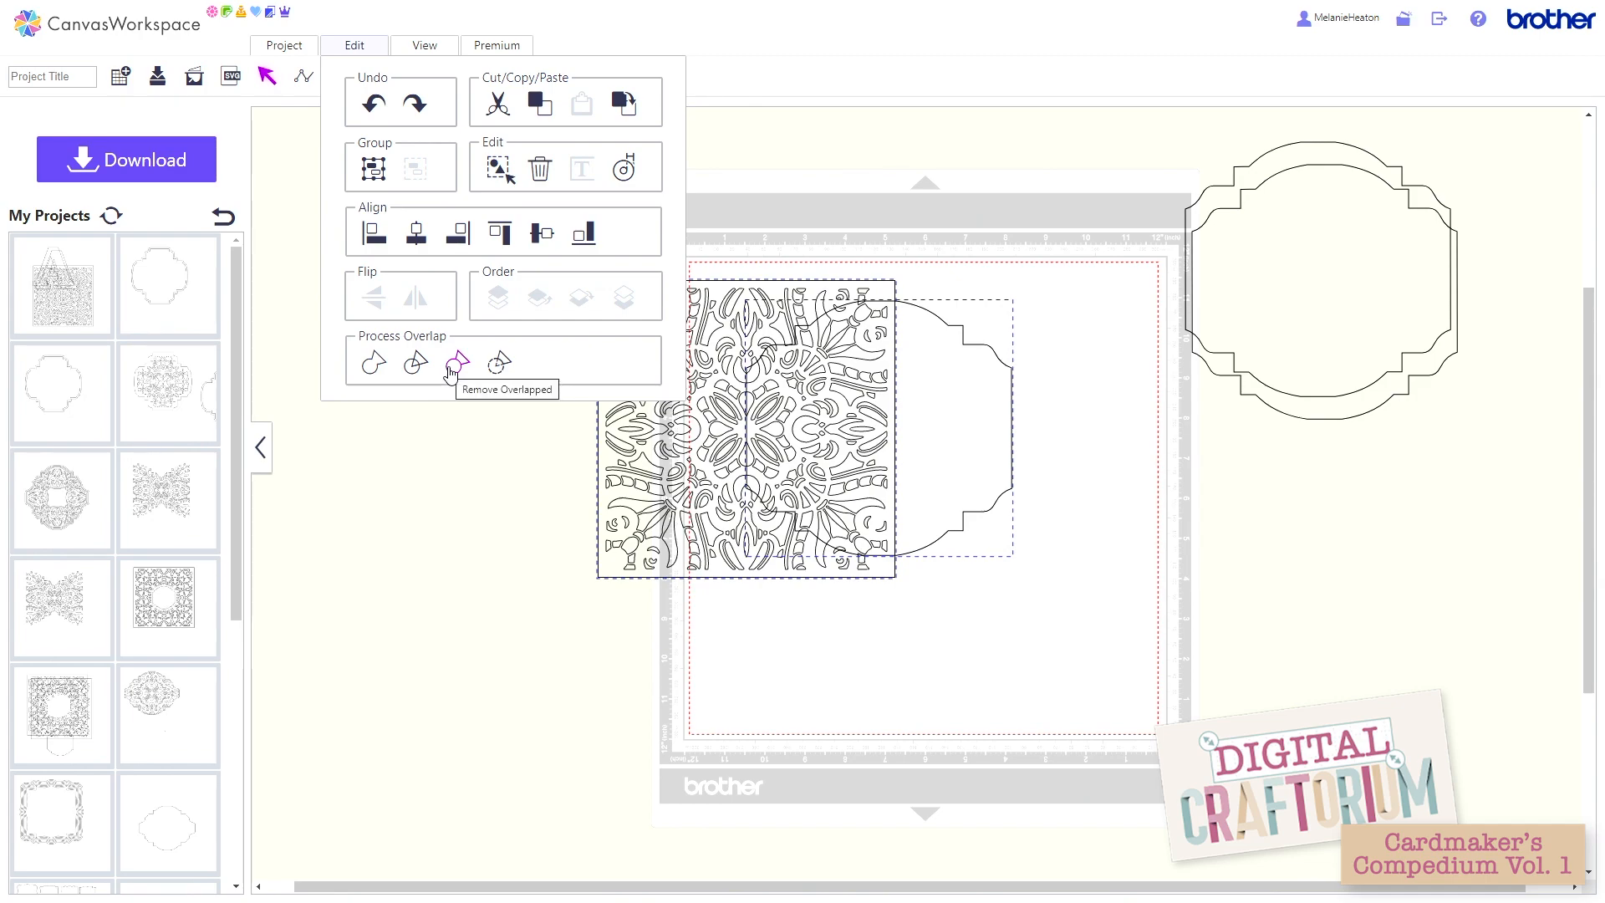
left_click(460, 369)
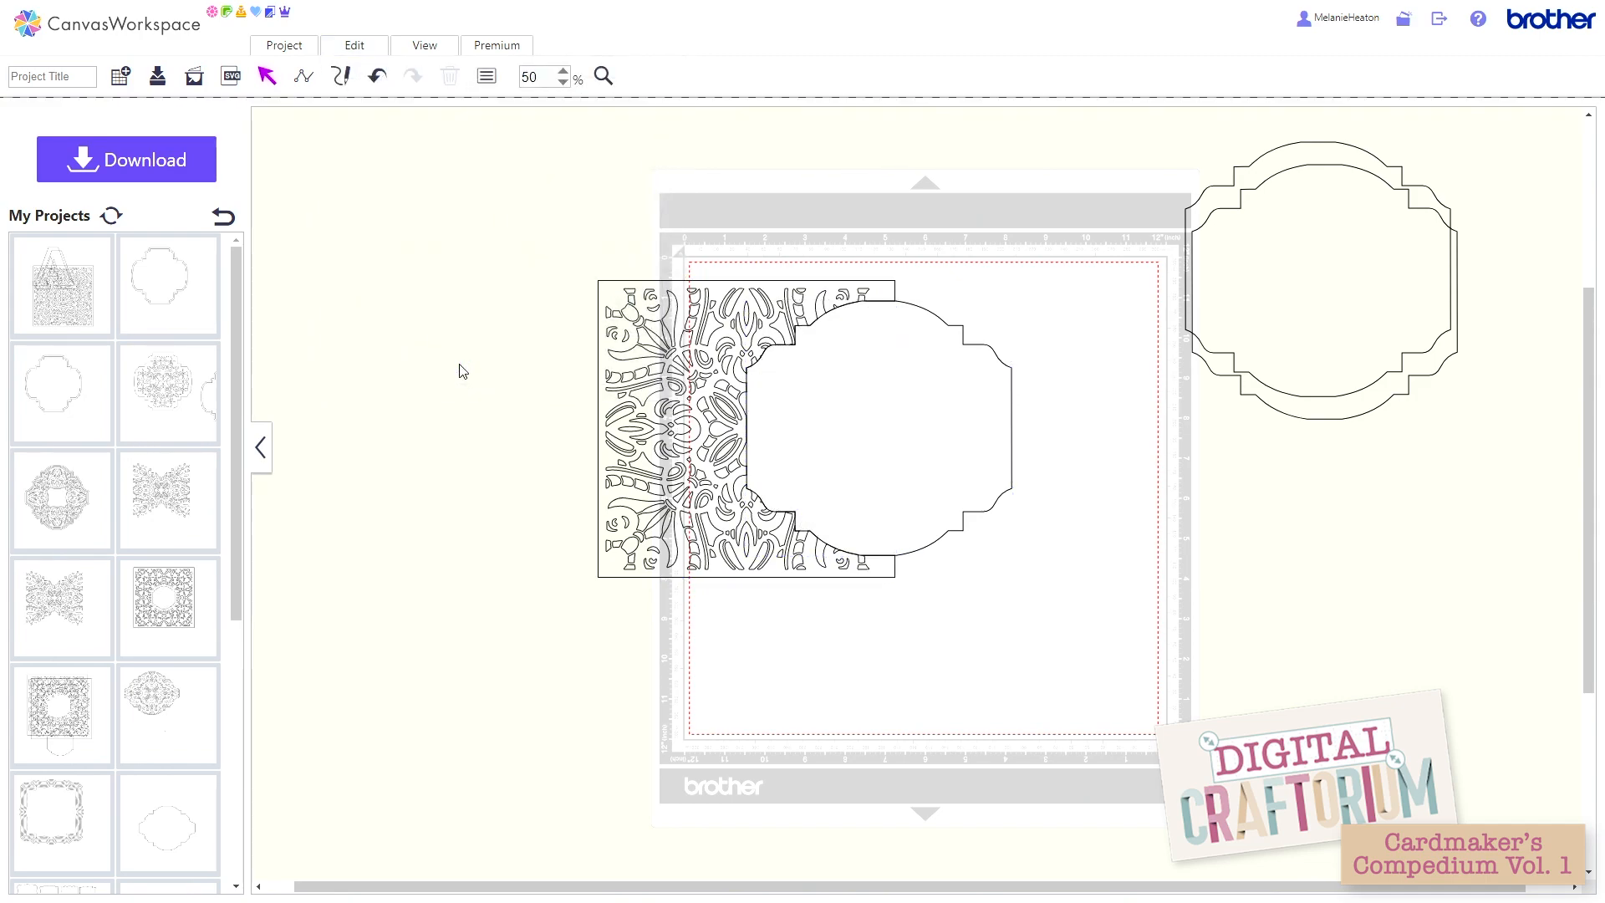
left_click_drag(945, 503, 1058, 502)
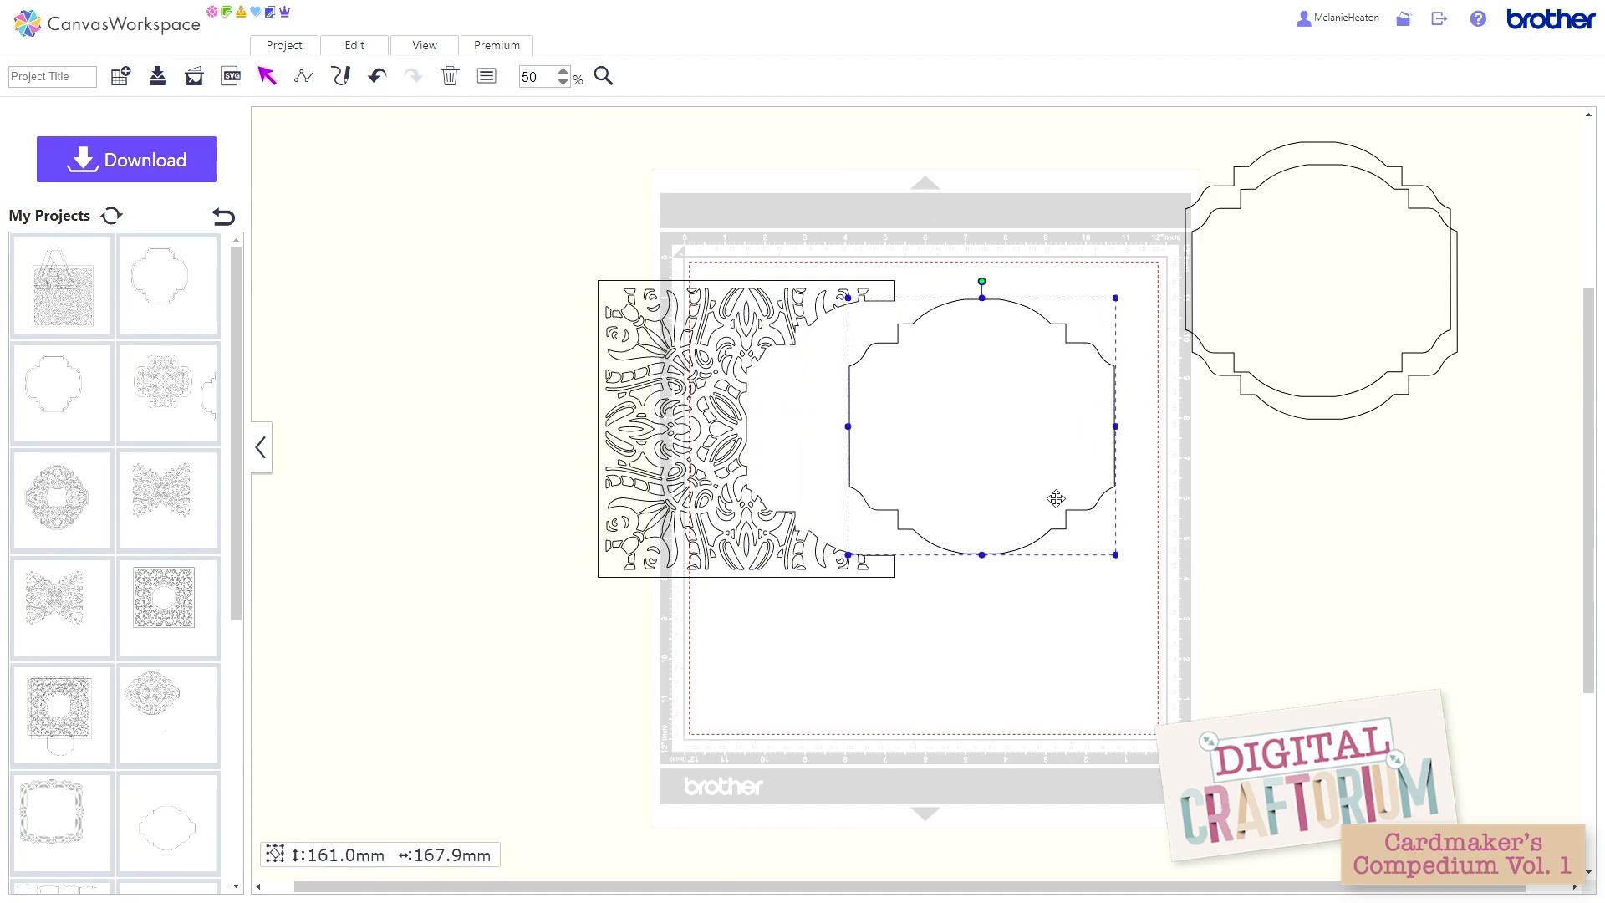
left_click(377, 77)
left_click(375, 85)
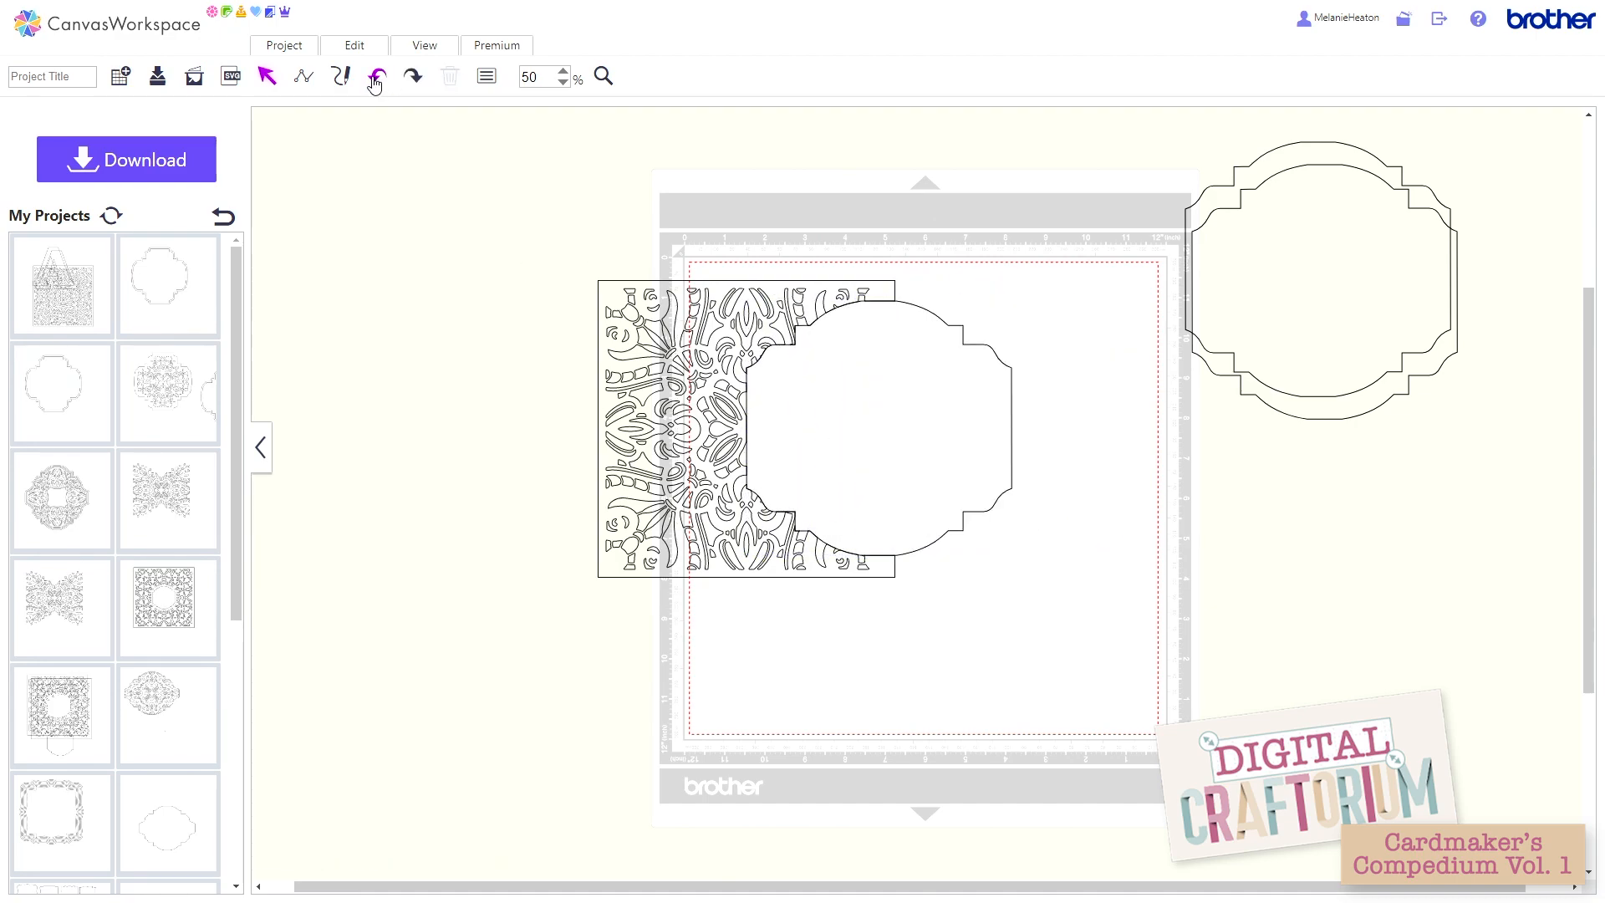
left_click(375, 84)
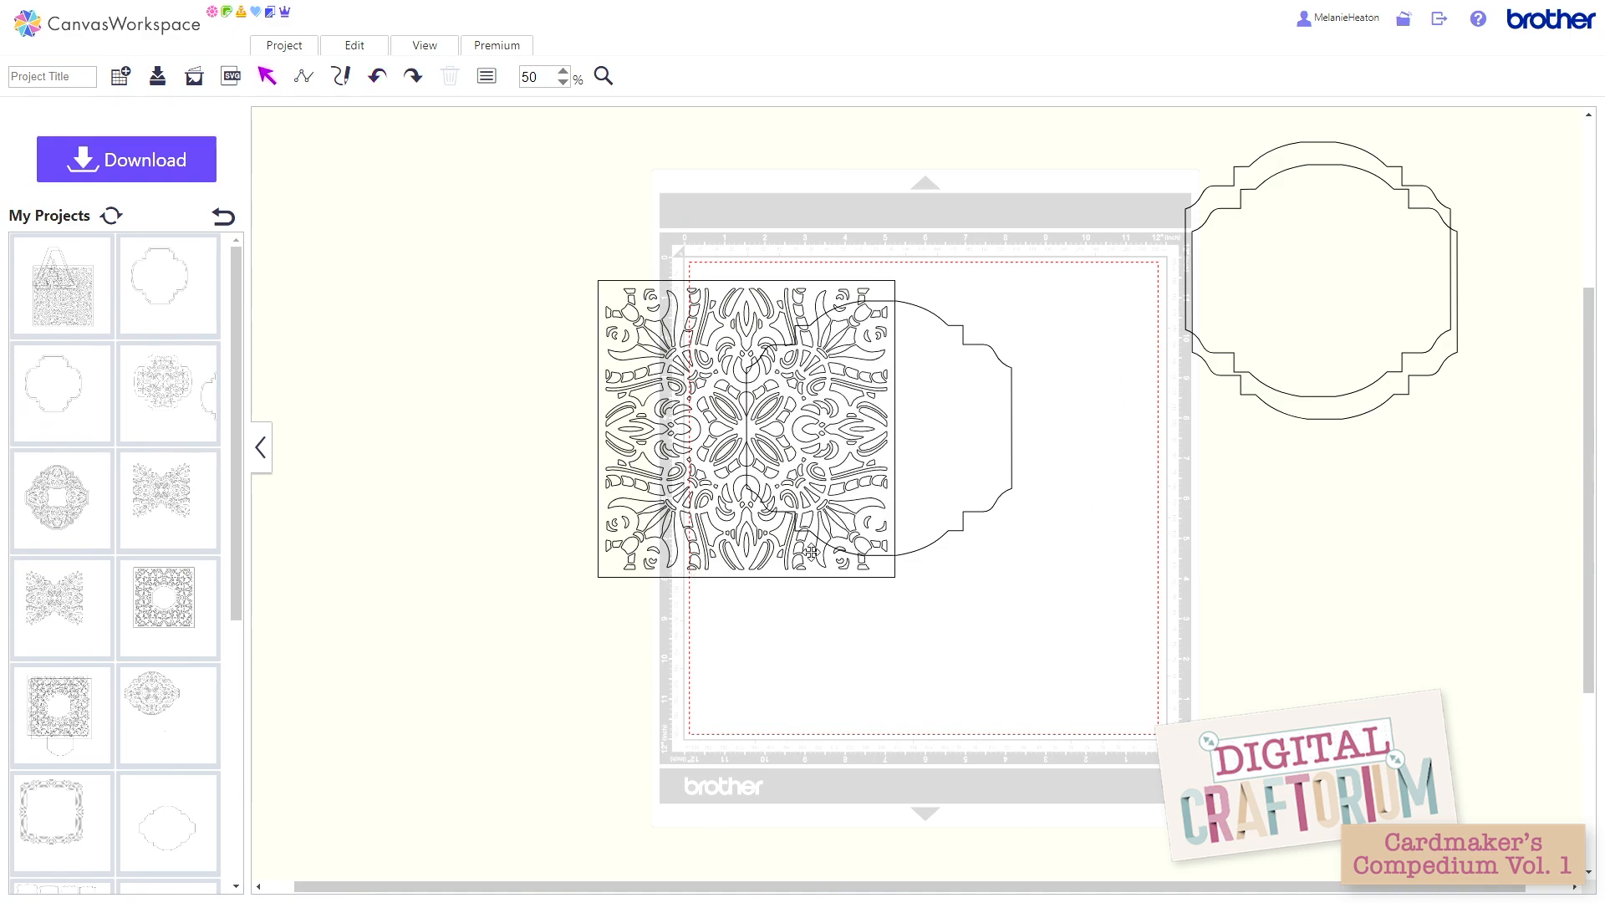
Step: Send the card-shape outline on the mat to the back, behind the lattice pattern square
left_click(927, 475)
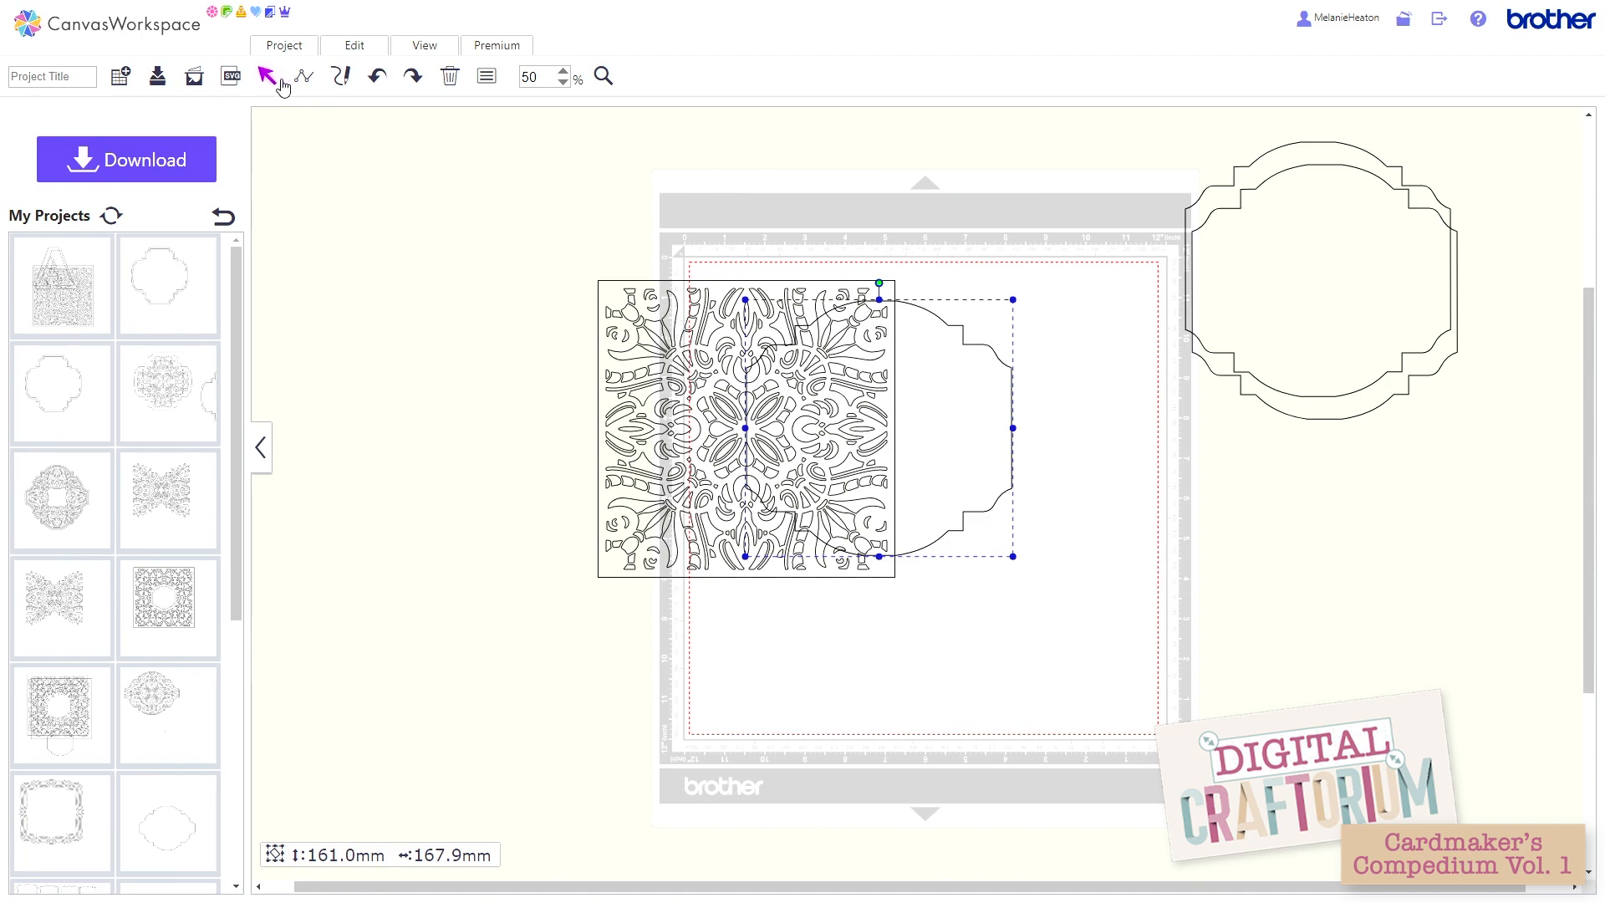
left_click(360, 51)
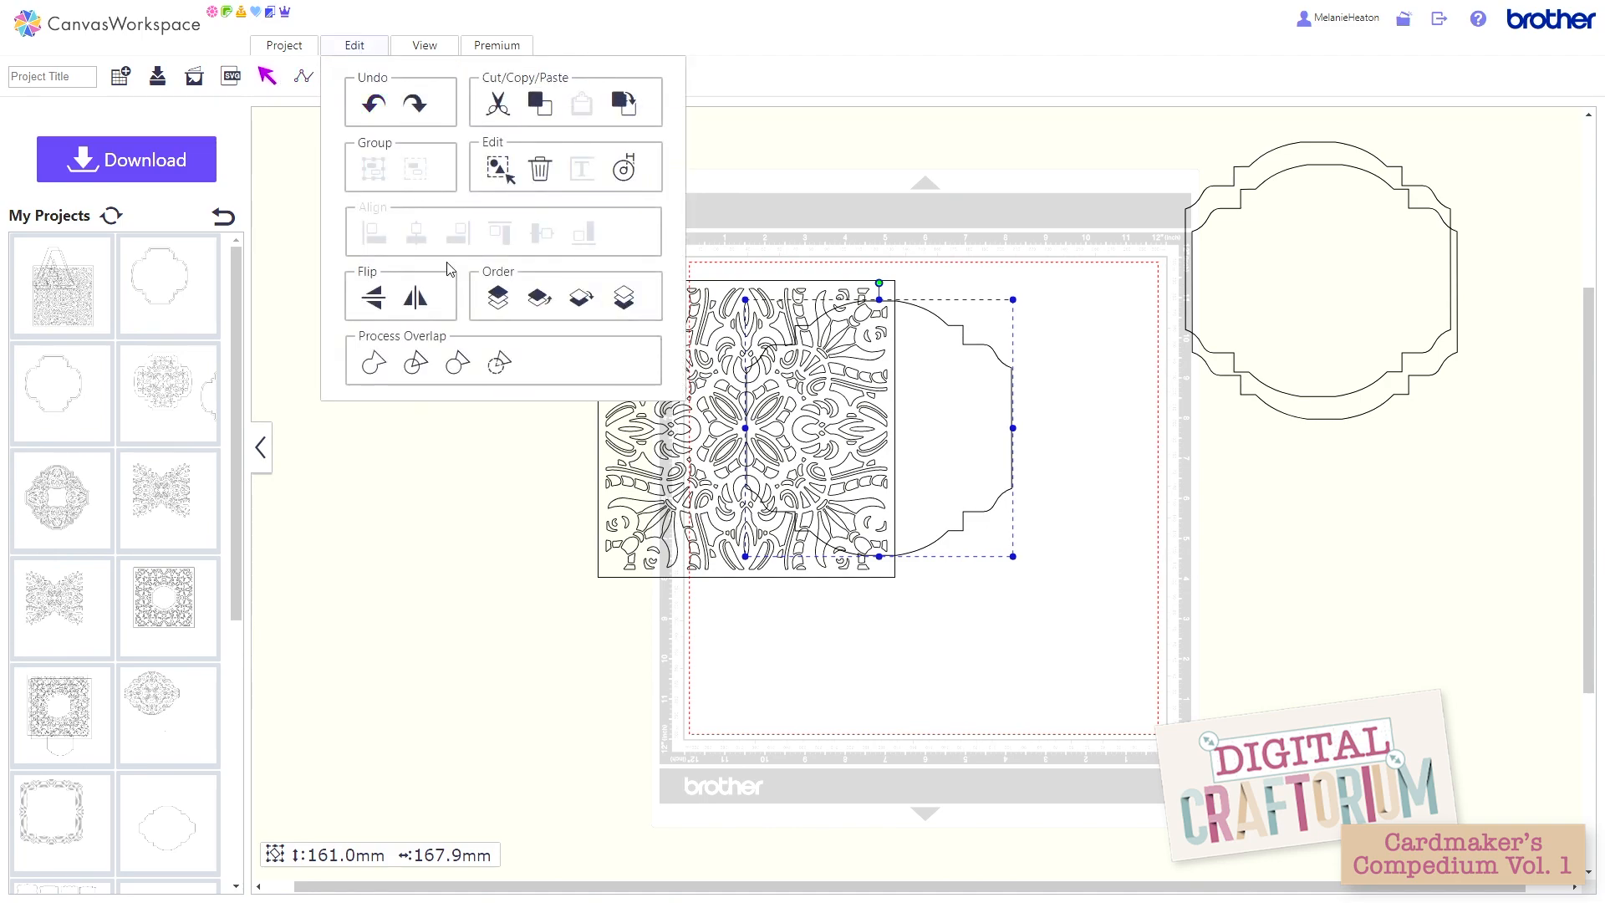
left_click(622, 305)
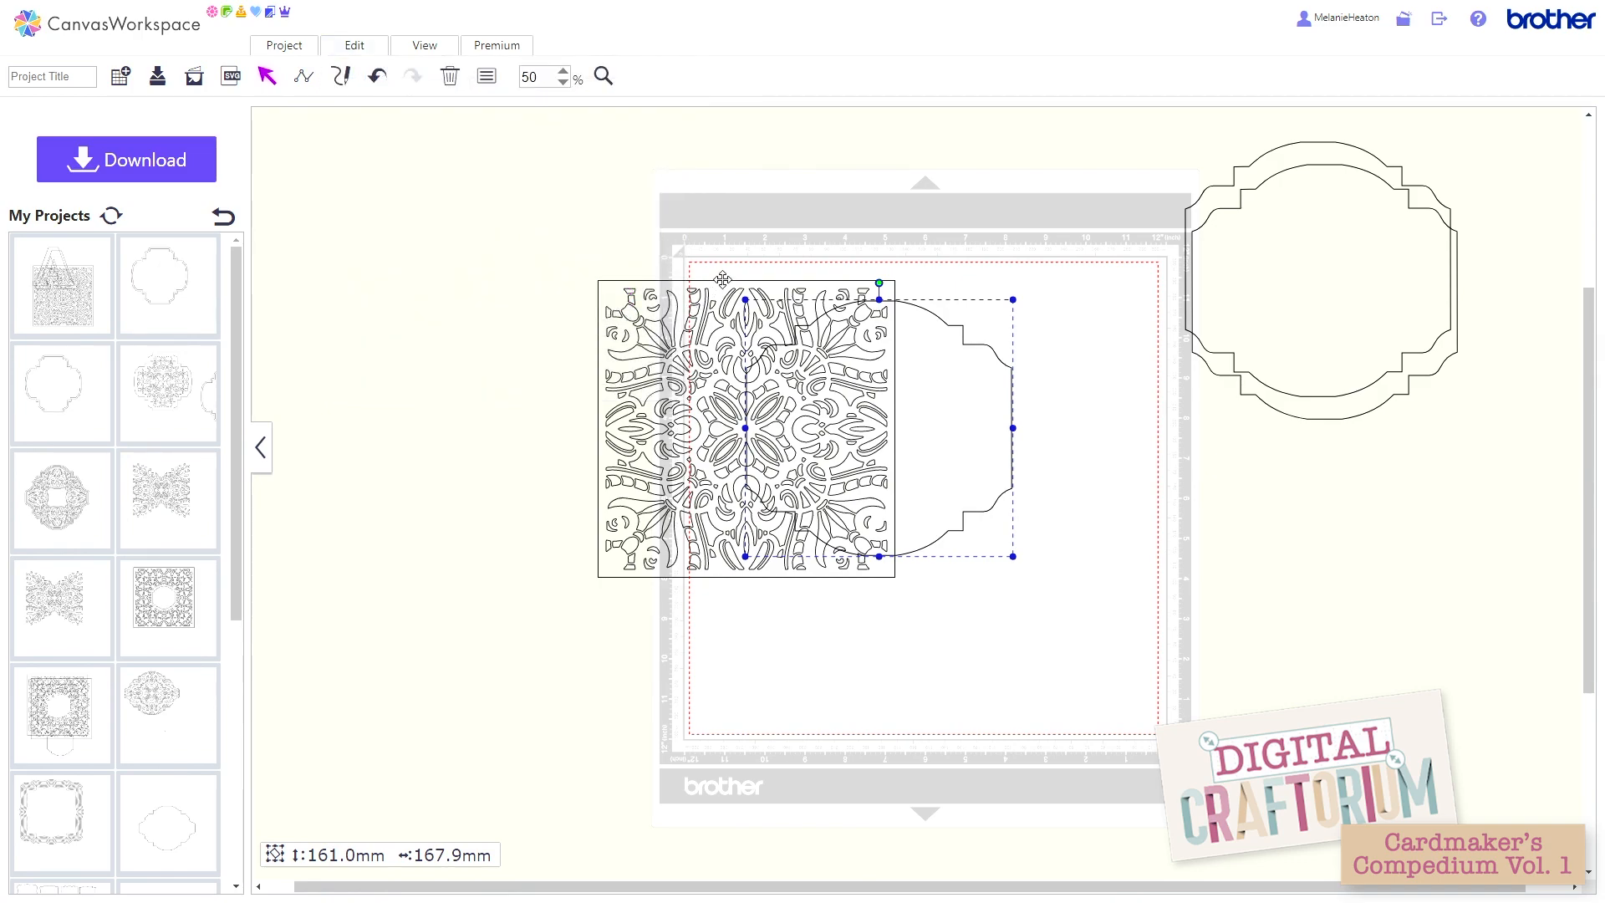
Step: Subtract the lattice pattern square from the card-shape outline behind it, and move the resulting shape slightly further into the mat
left_click_drag(719, 234, 865, 463)
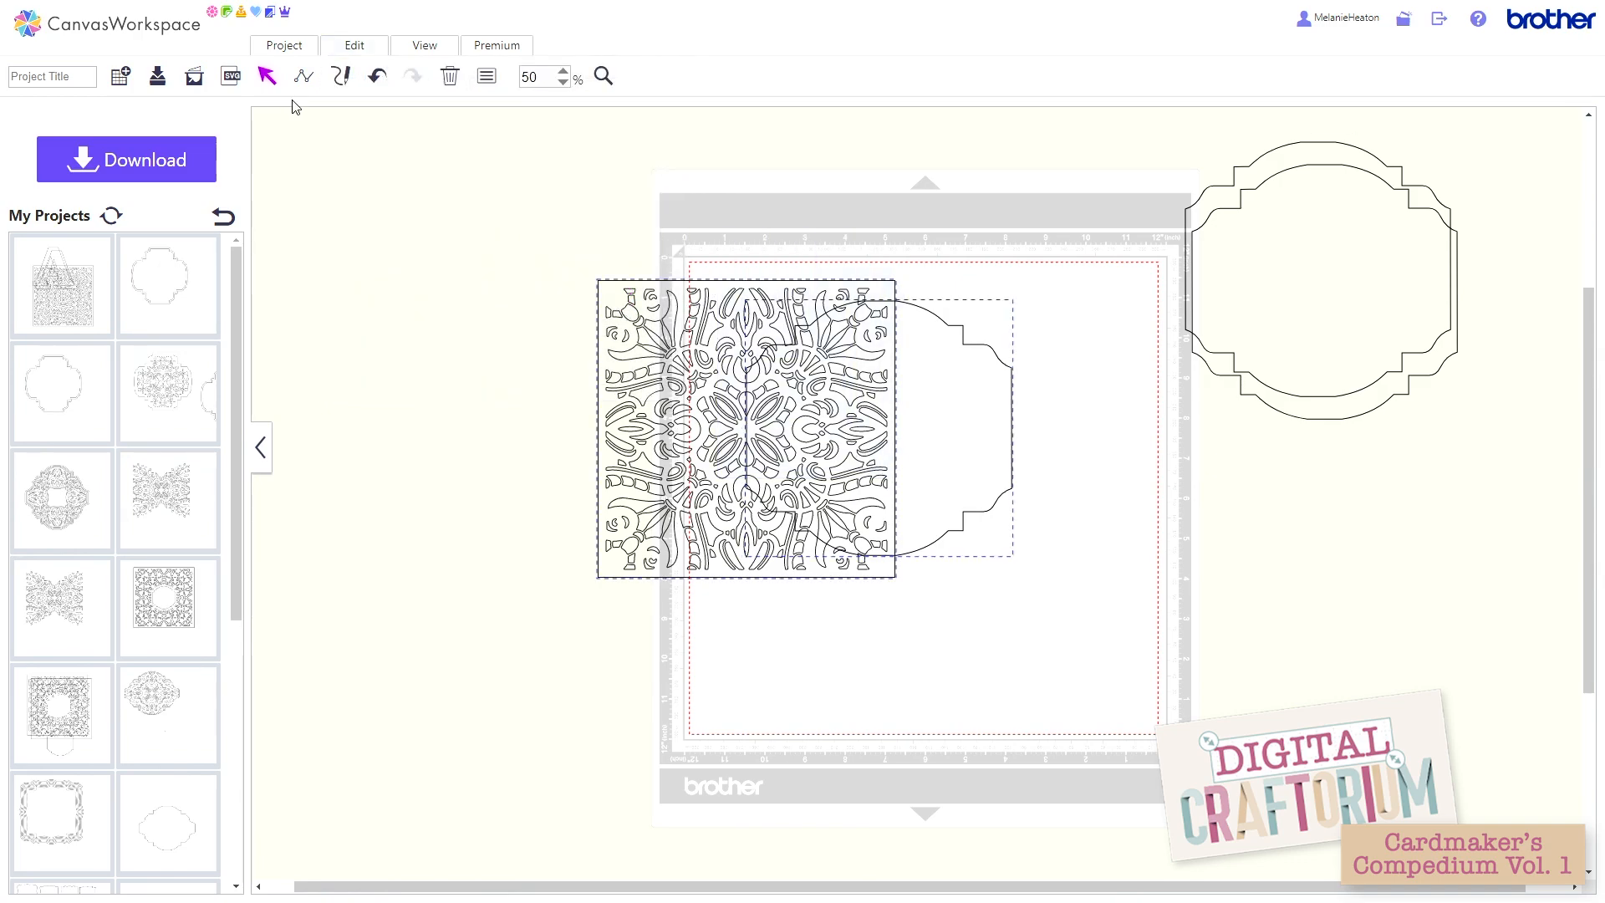
left_click(359, 53)
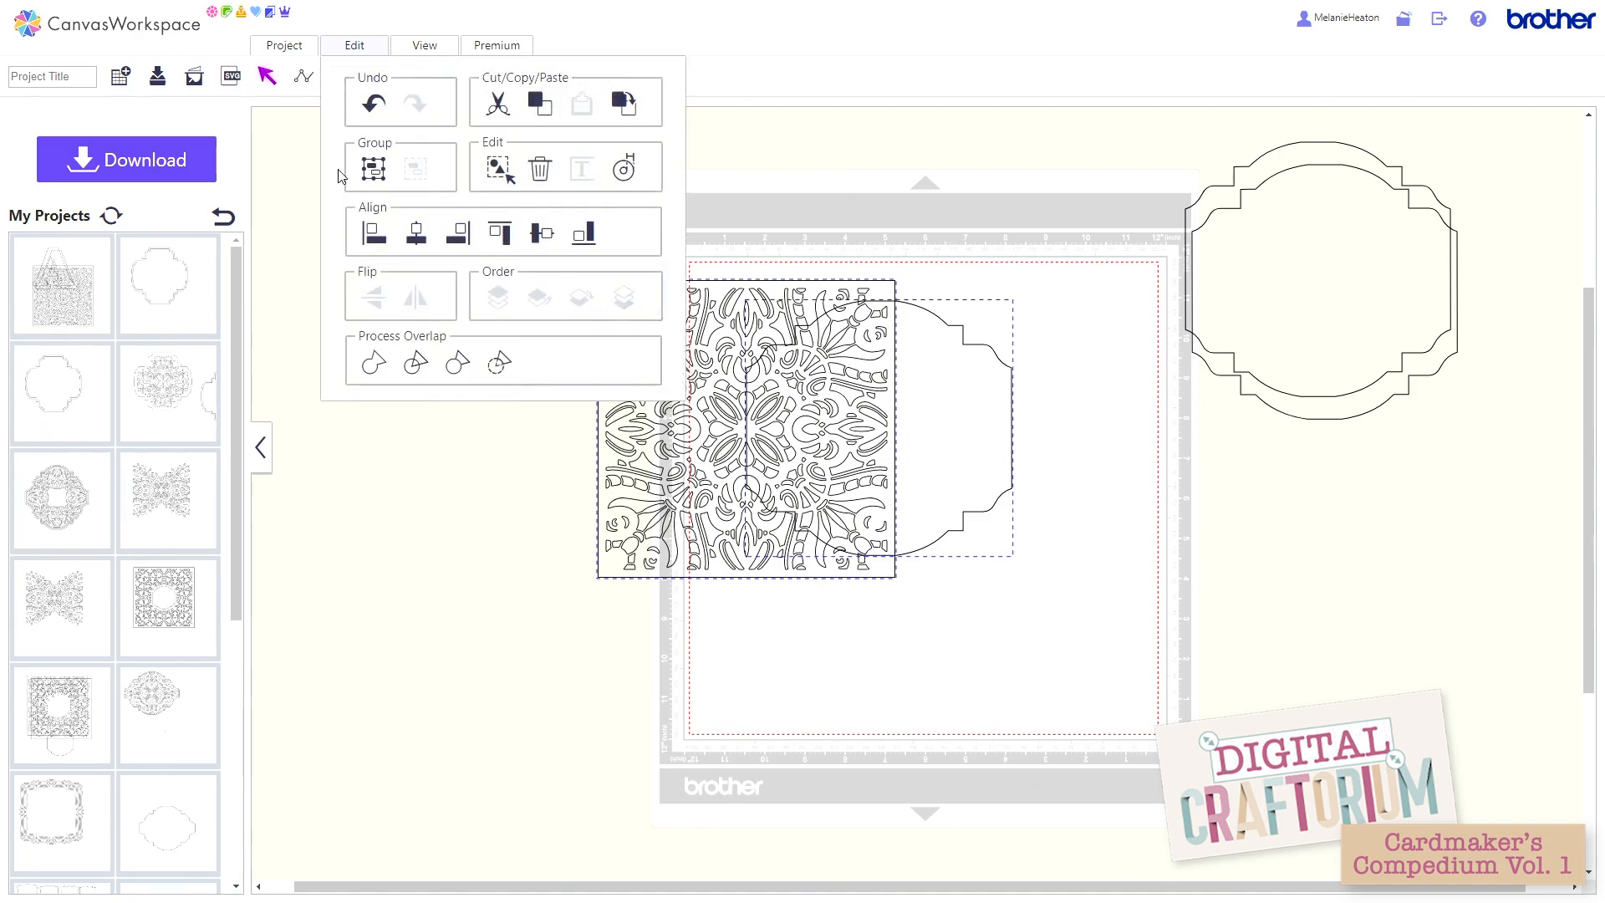
left_click(497, 368)
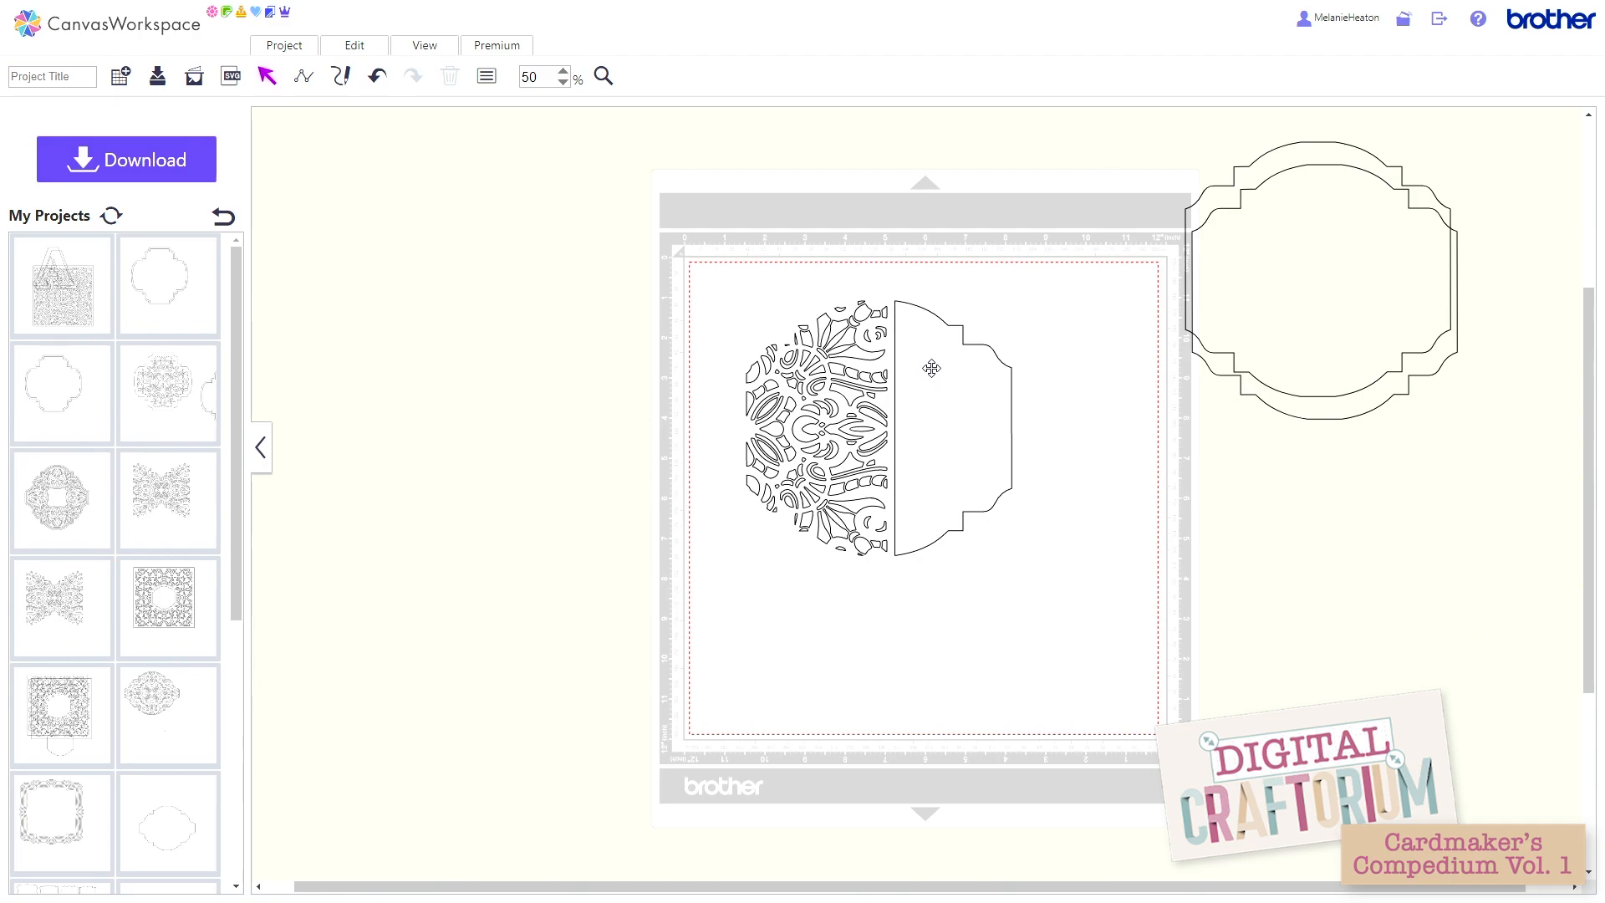
mouse_move(954, 454)
left_mouse_down()
mouse_move(1011, 423)
mouse_move(916, 474)
mouse_move(1005, 463)
mouse_move(976, 465)
left_mouse_up()
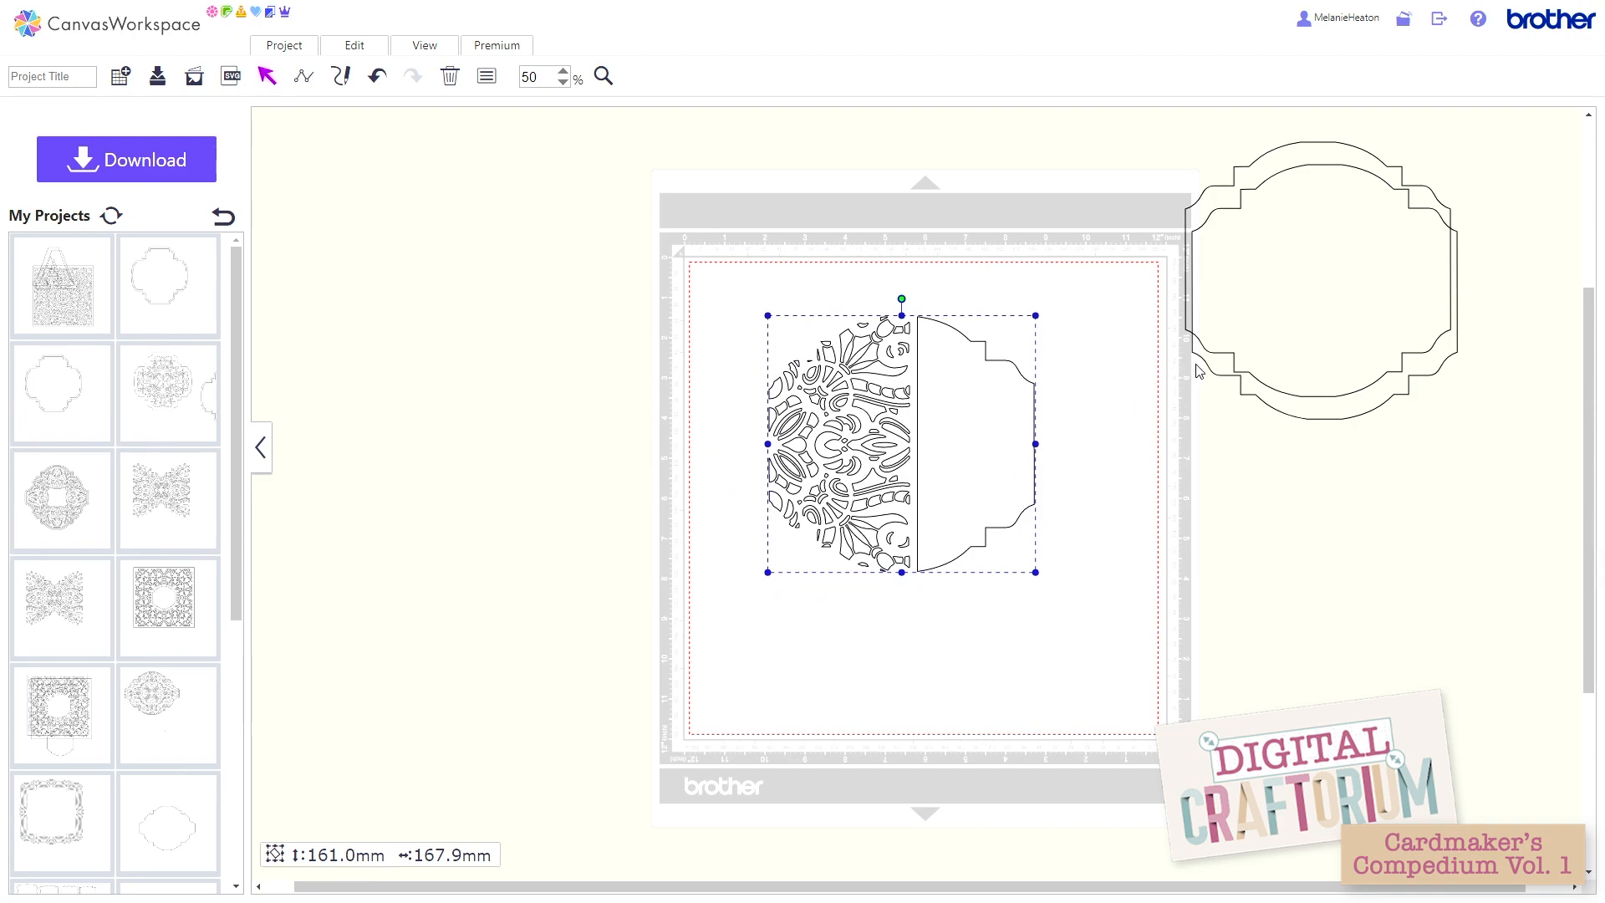
Step: Move one spare outline beside the cut shape and replace it with a 4 mm outward offset line with round corners
left_click_drag(1197, 371, 1084, 605)
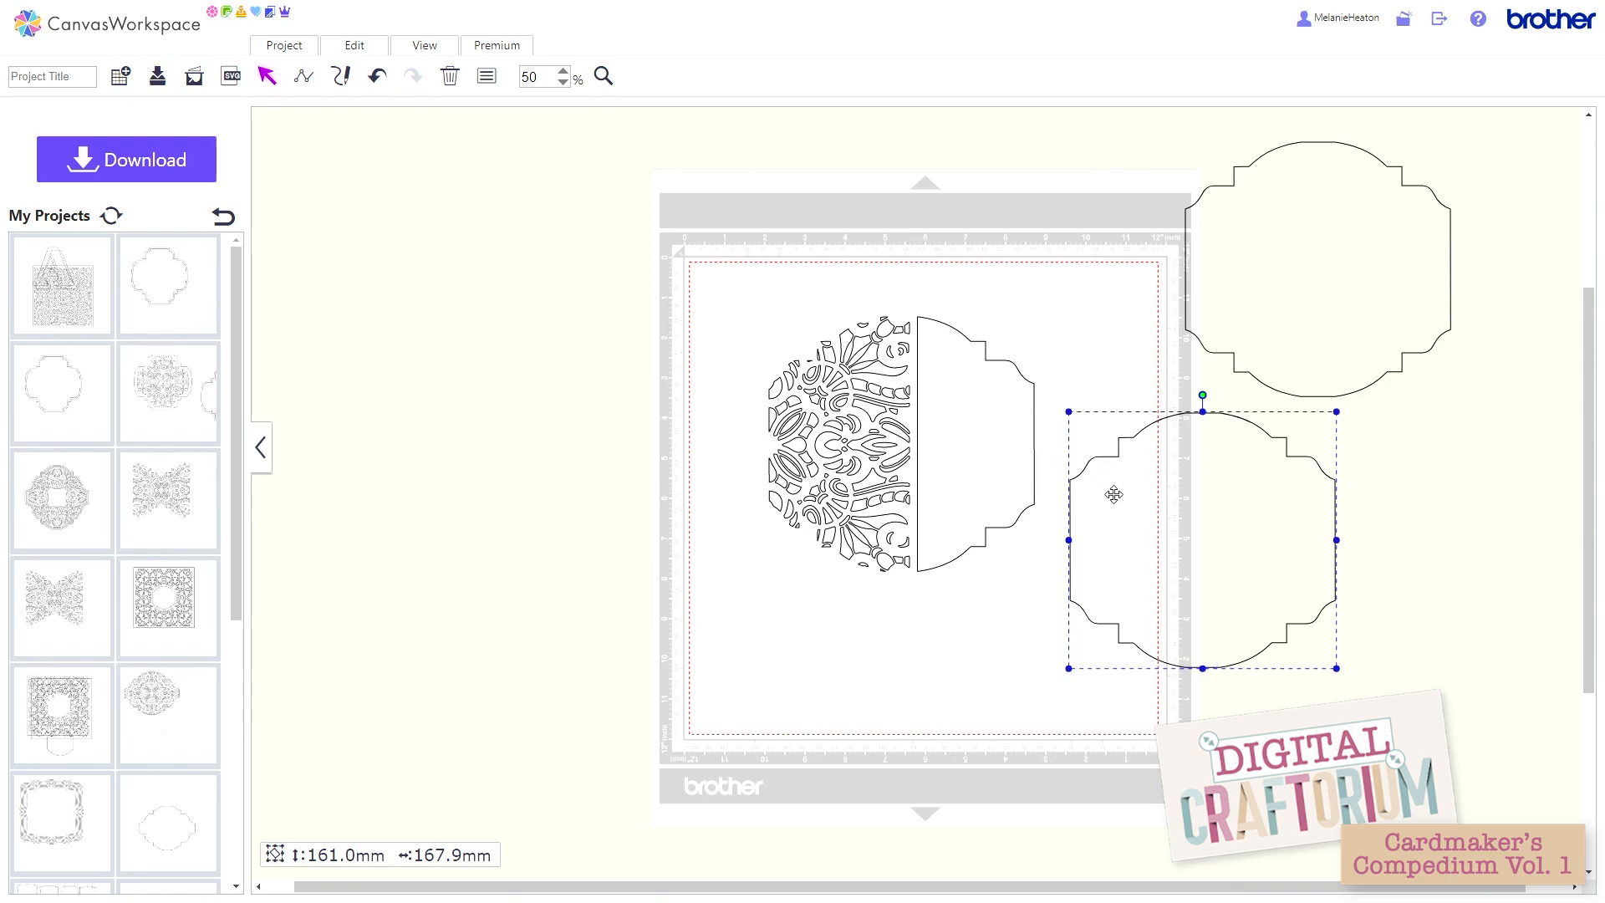
left_click_drag(1115, 493, 1093, 486)
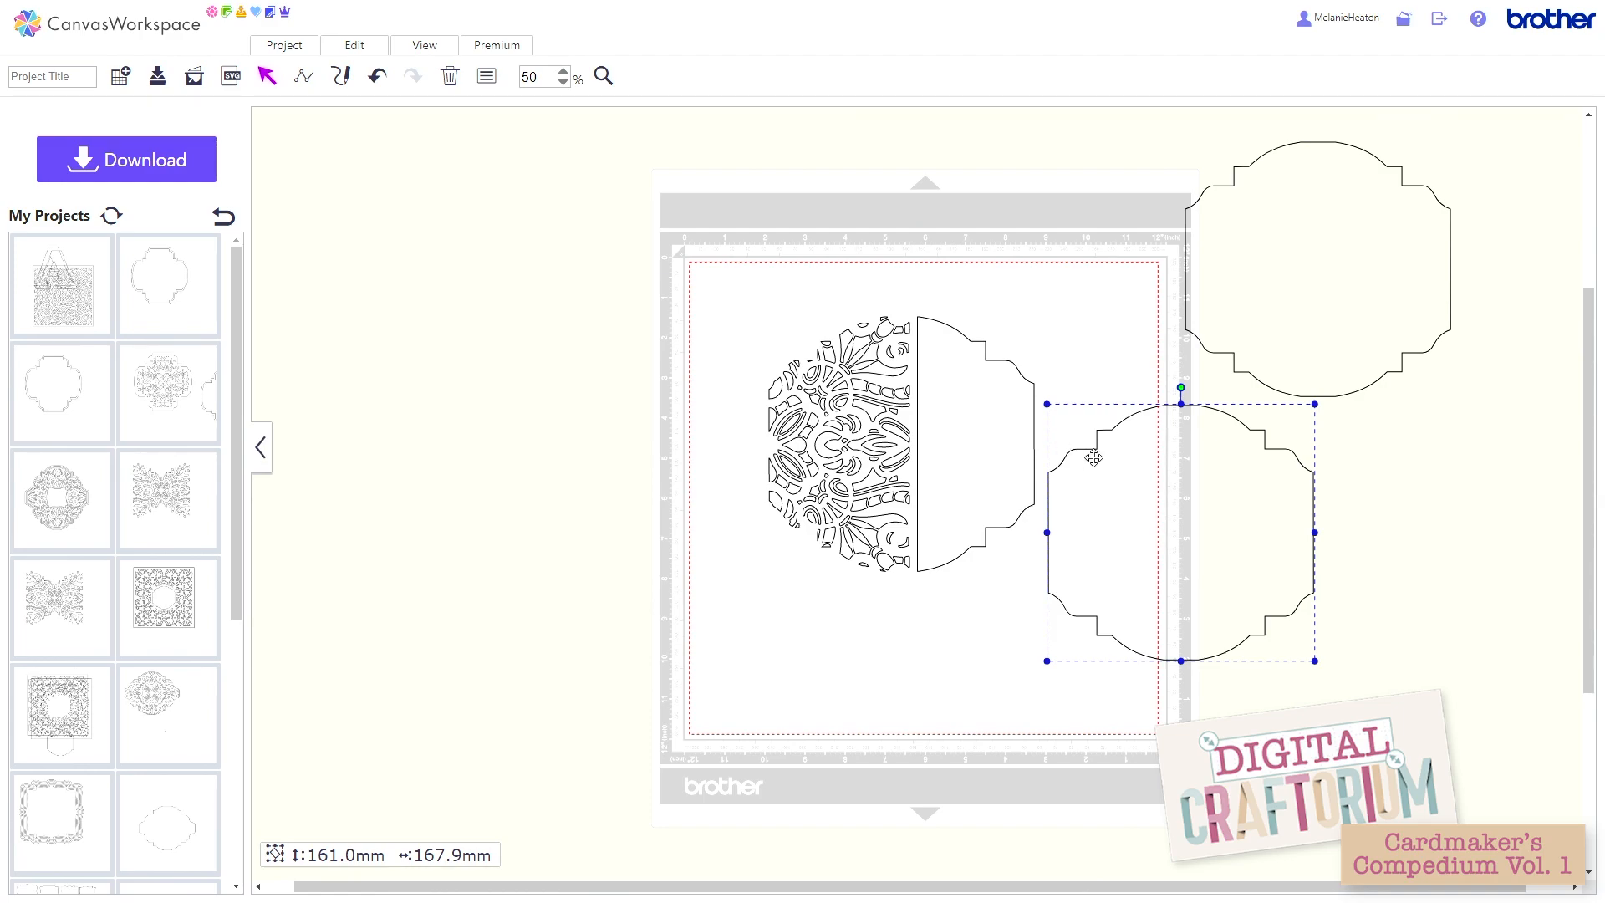
left_click(371, 51)
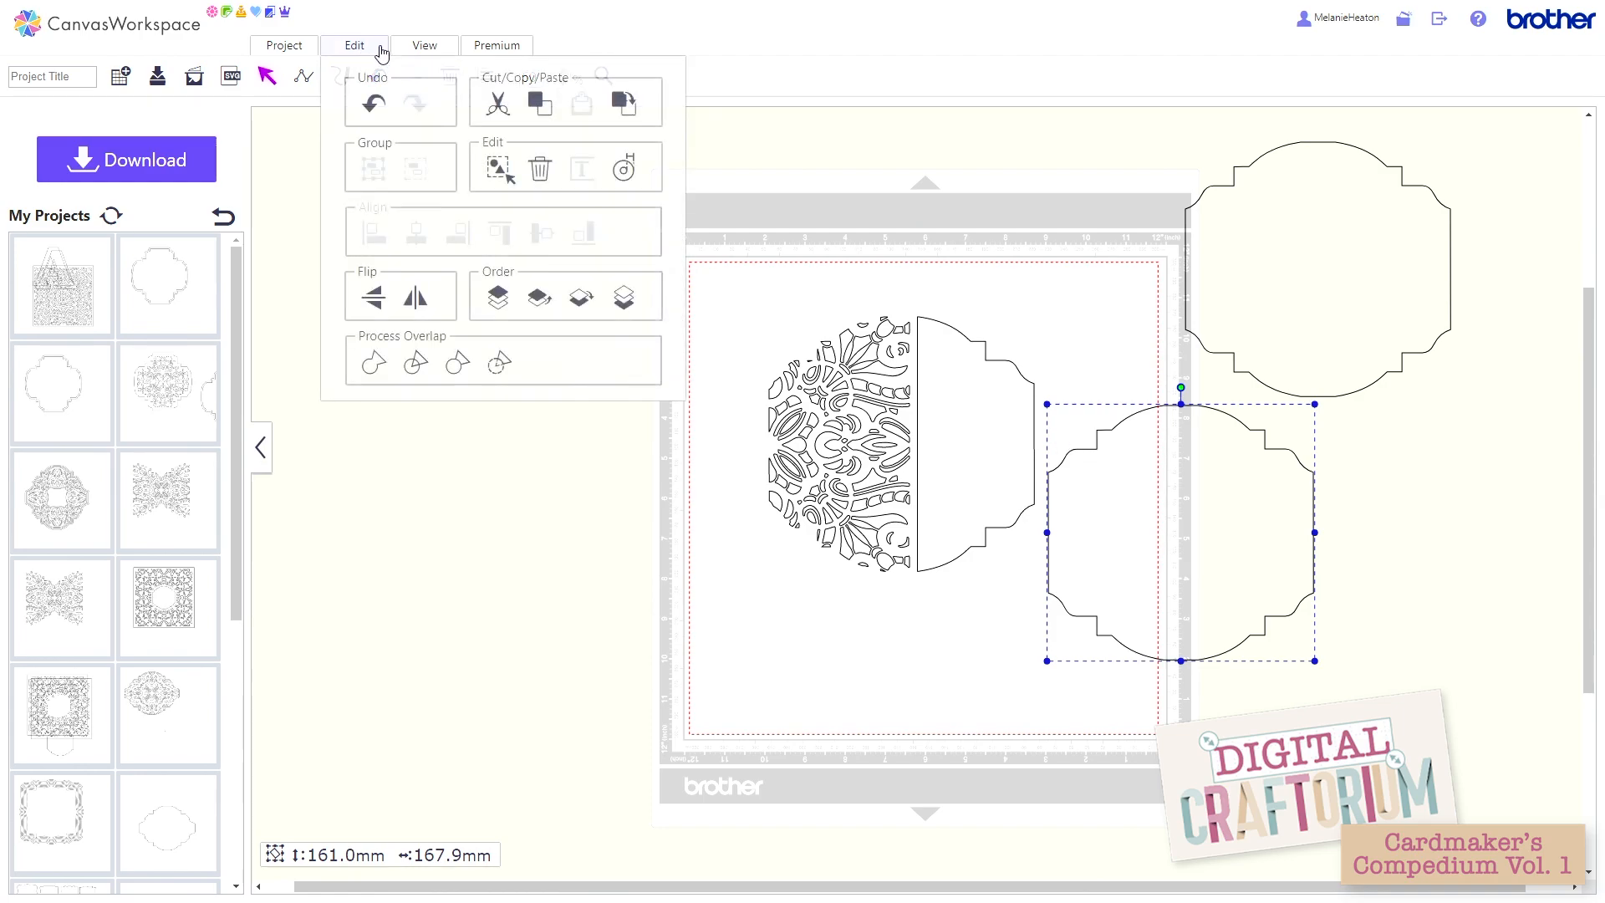
left_click(624, 169)
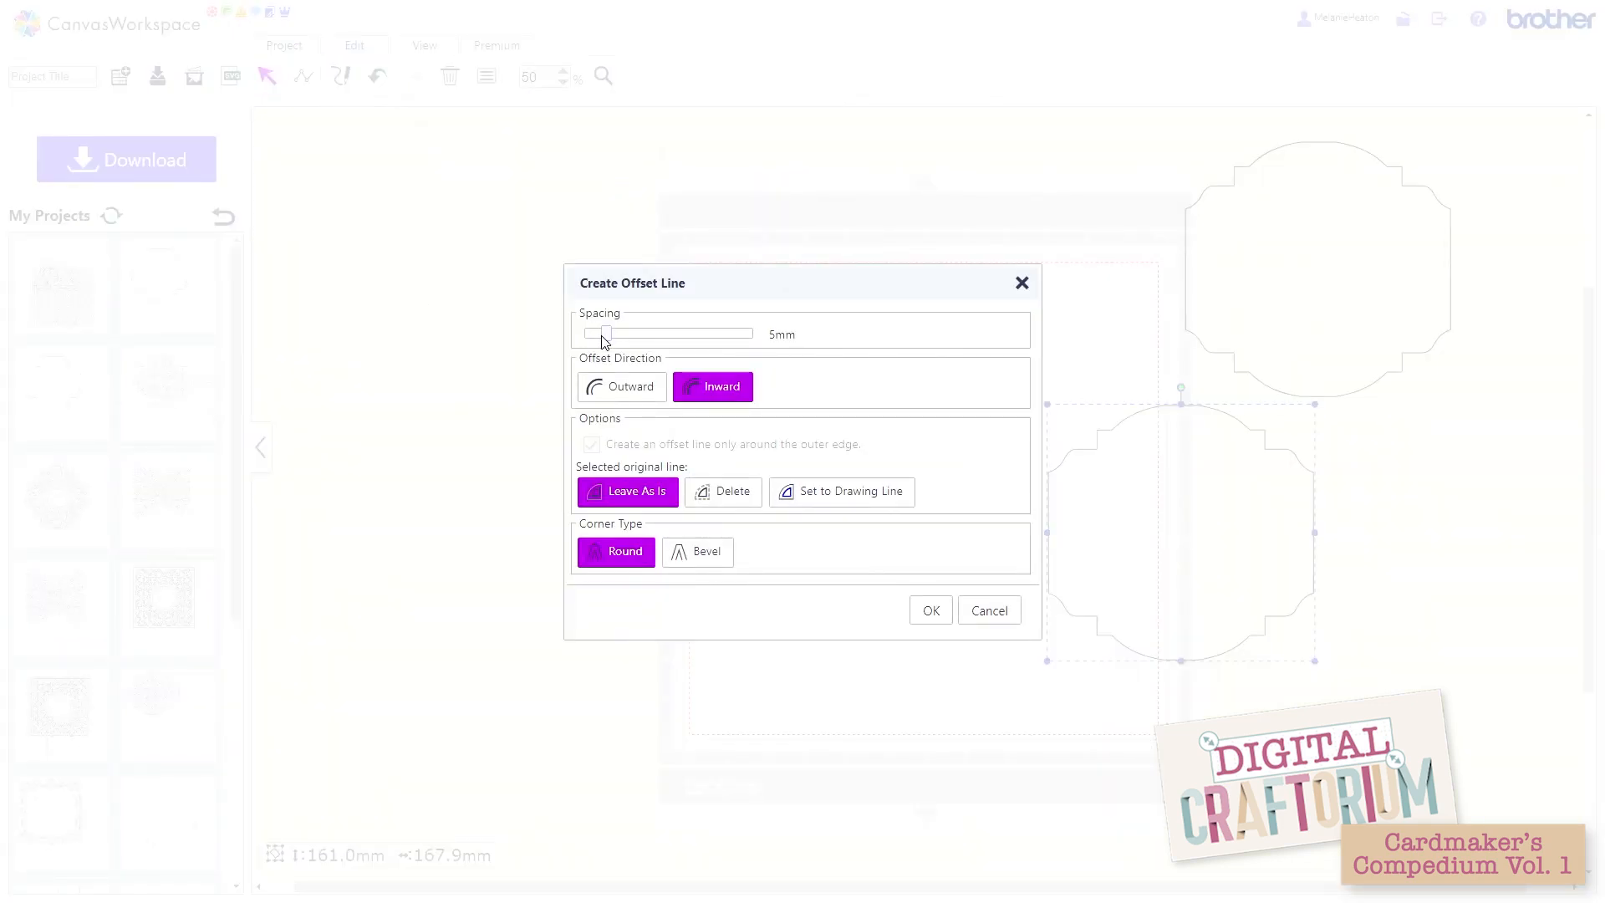
left_click_drag(604, 335, 594, 334)
left_click(624, 387)
left_click(733, 500)
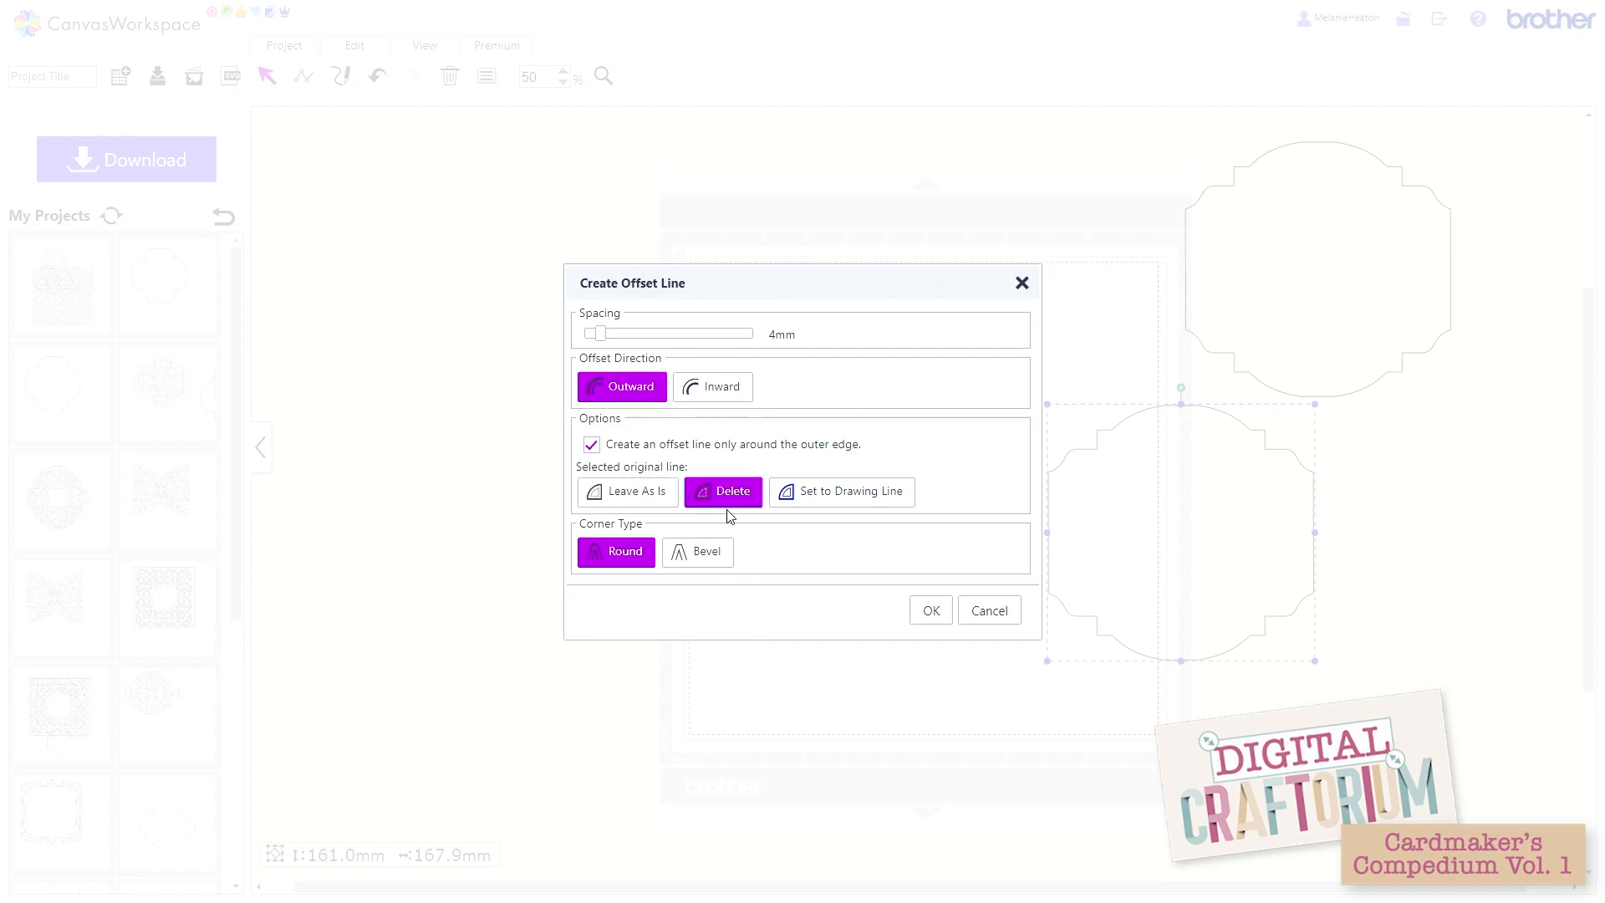
left_click(935, 612)
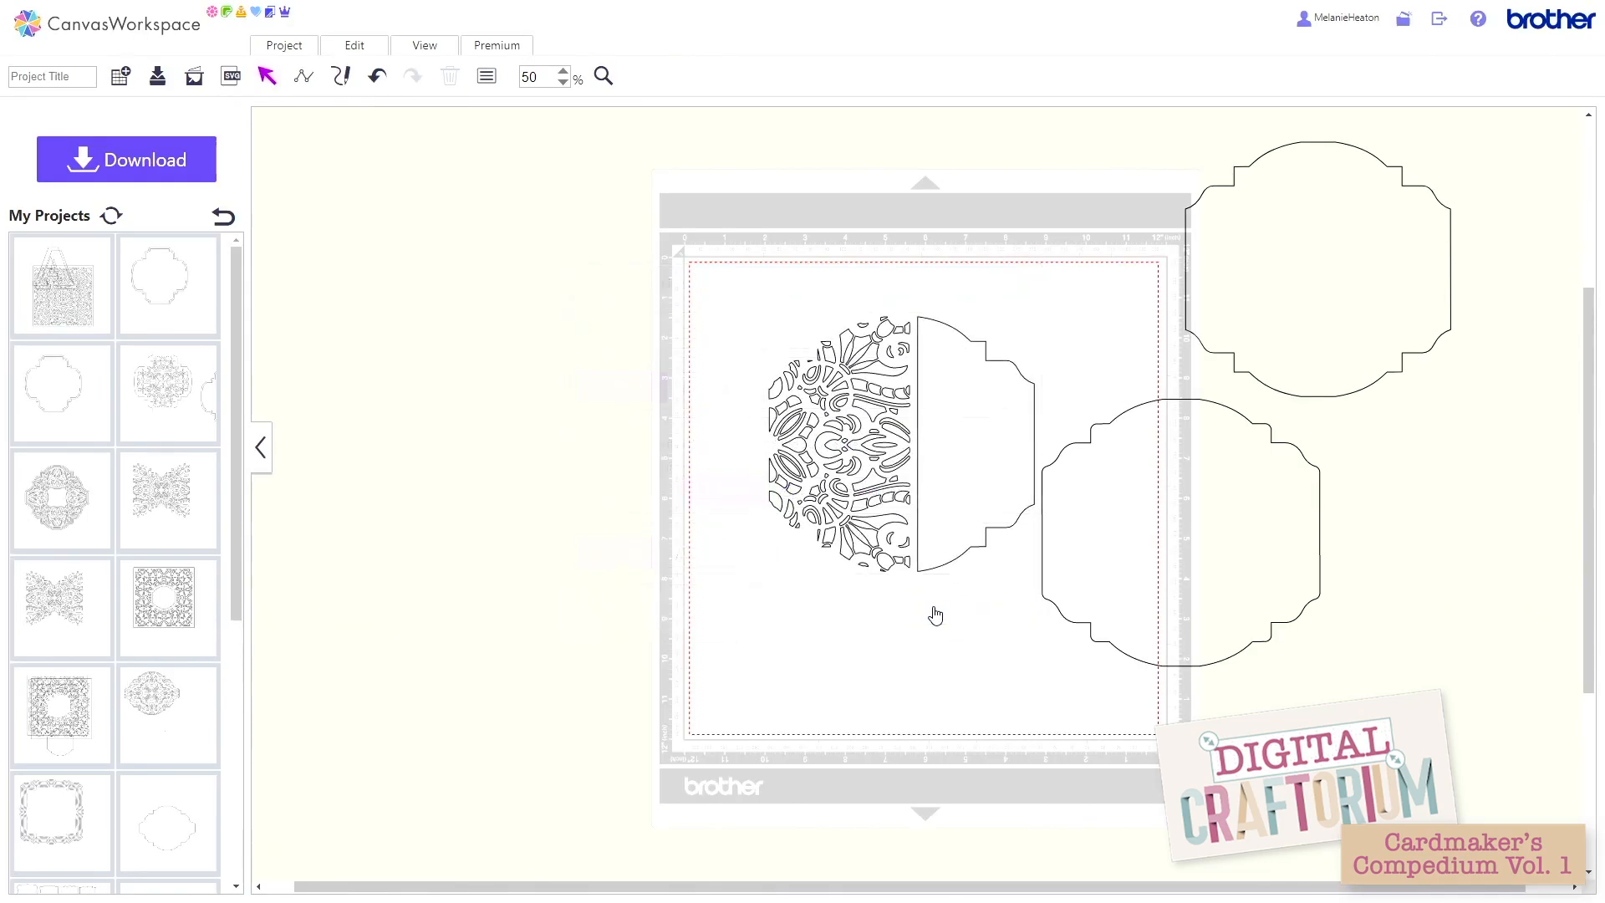
Step: Place the offset outline around the lattice shape and align the two on their horizontal and vertical centres
left_click_drag(1089, 584, 811, 495)
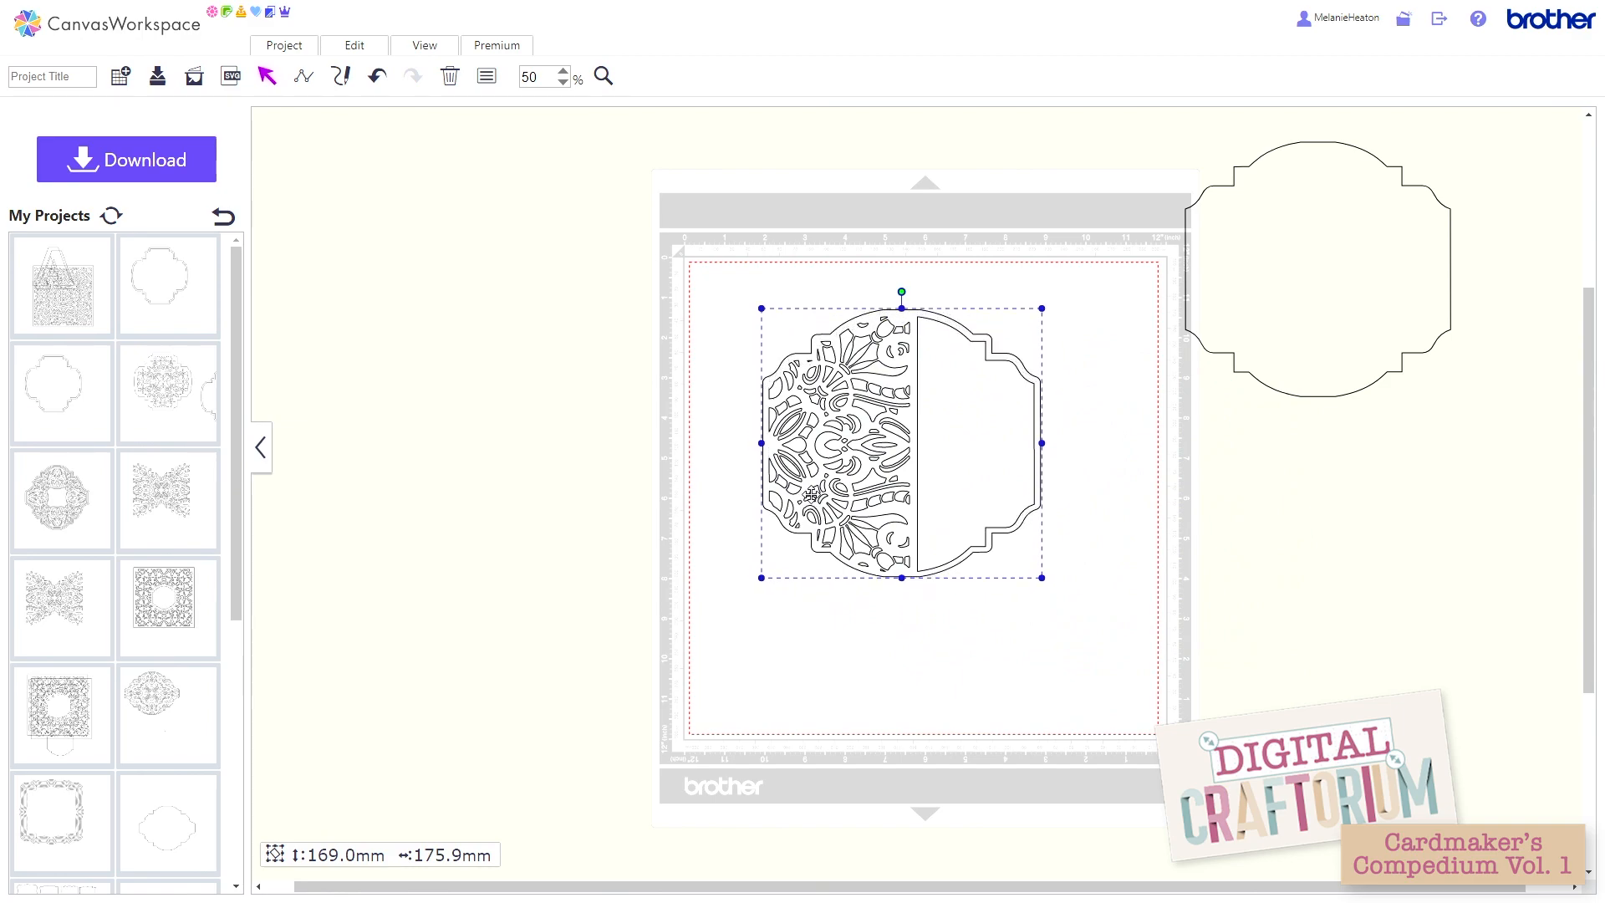
left_click_drag(685, 291, 975, 519)
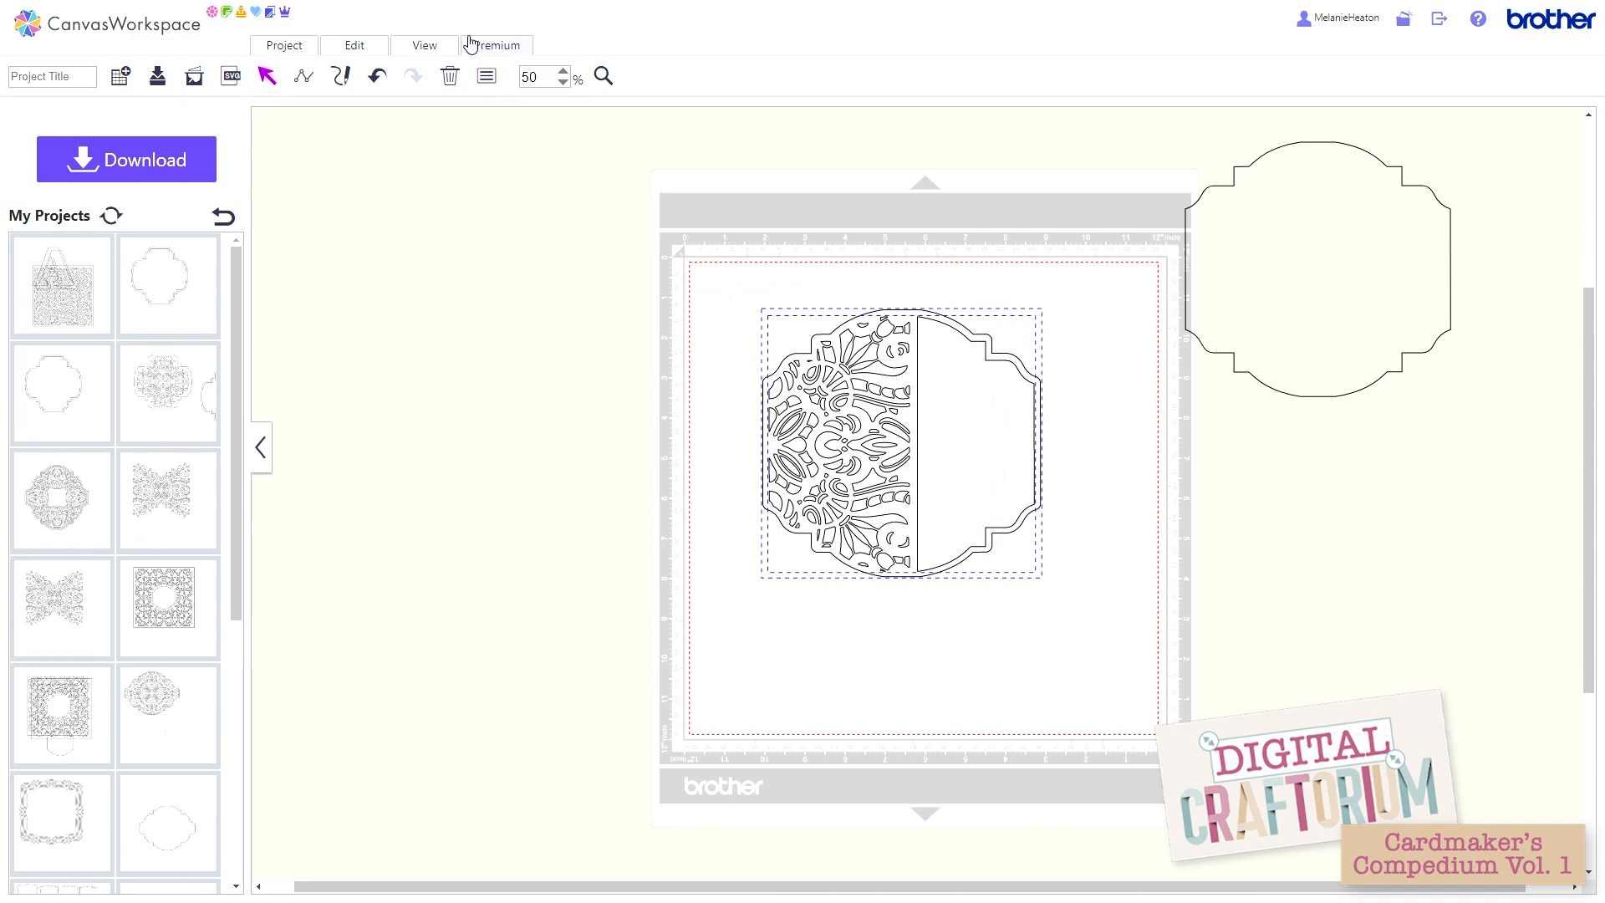
left_click(372, 50)
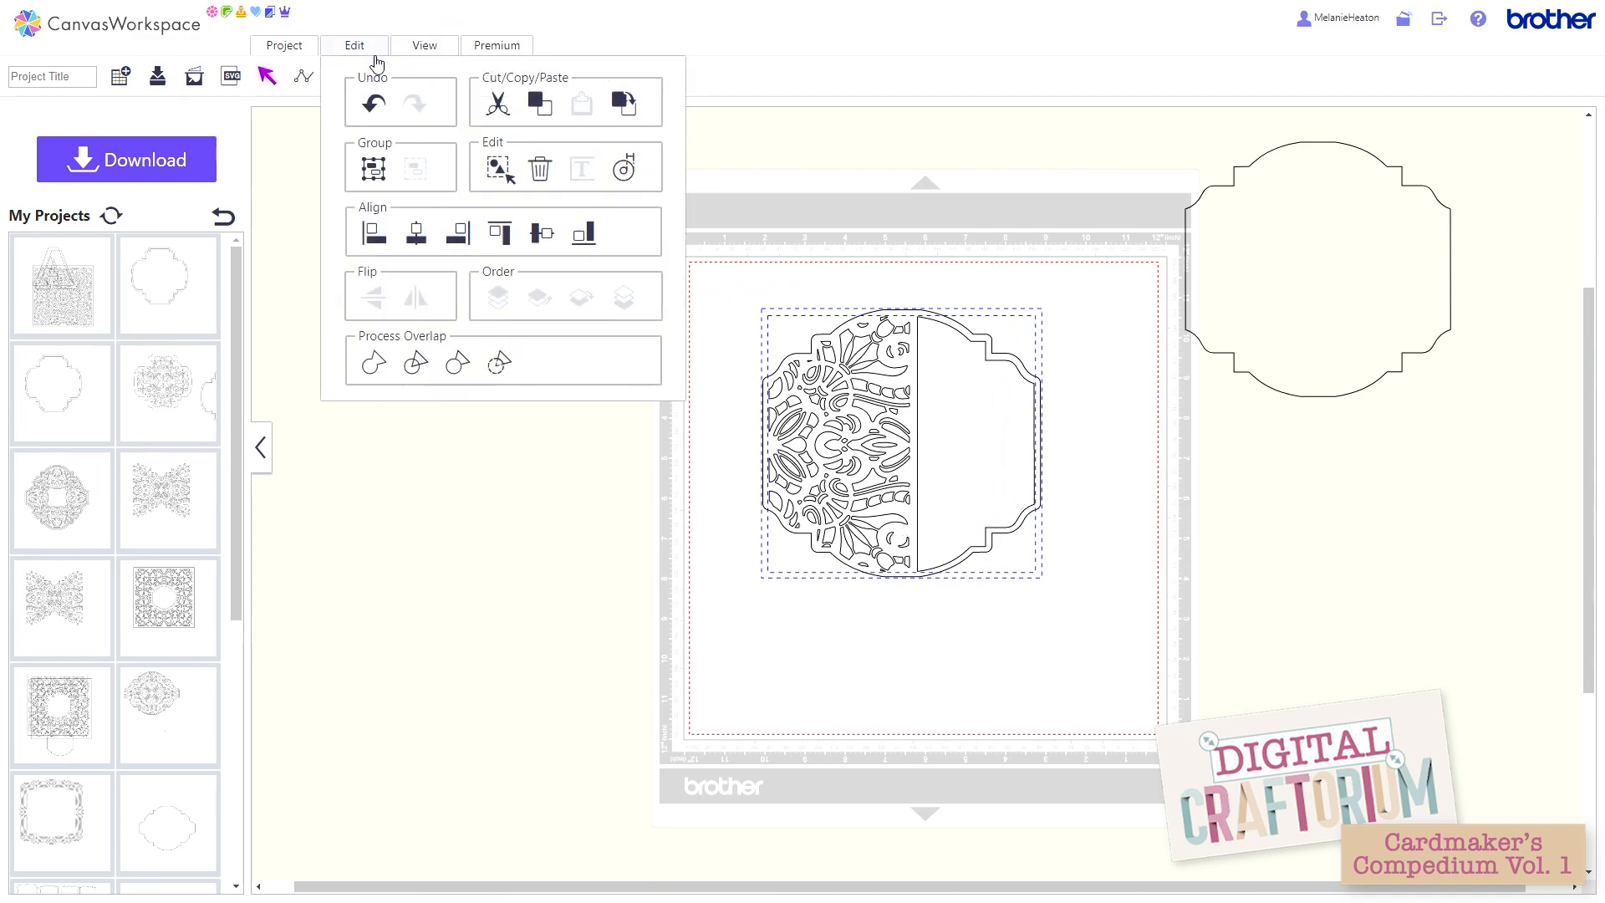
left_click(416, 238)
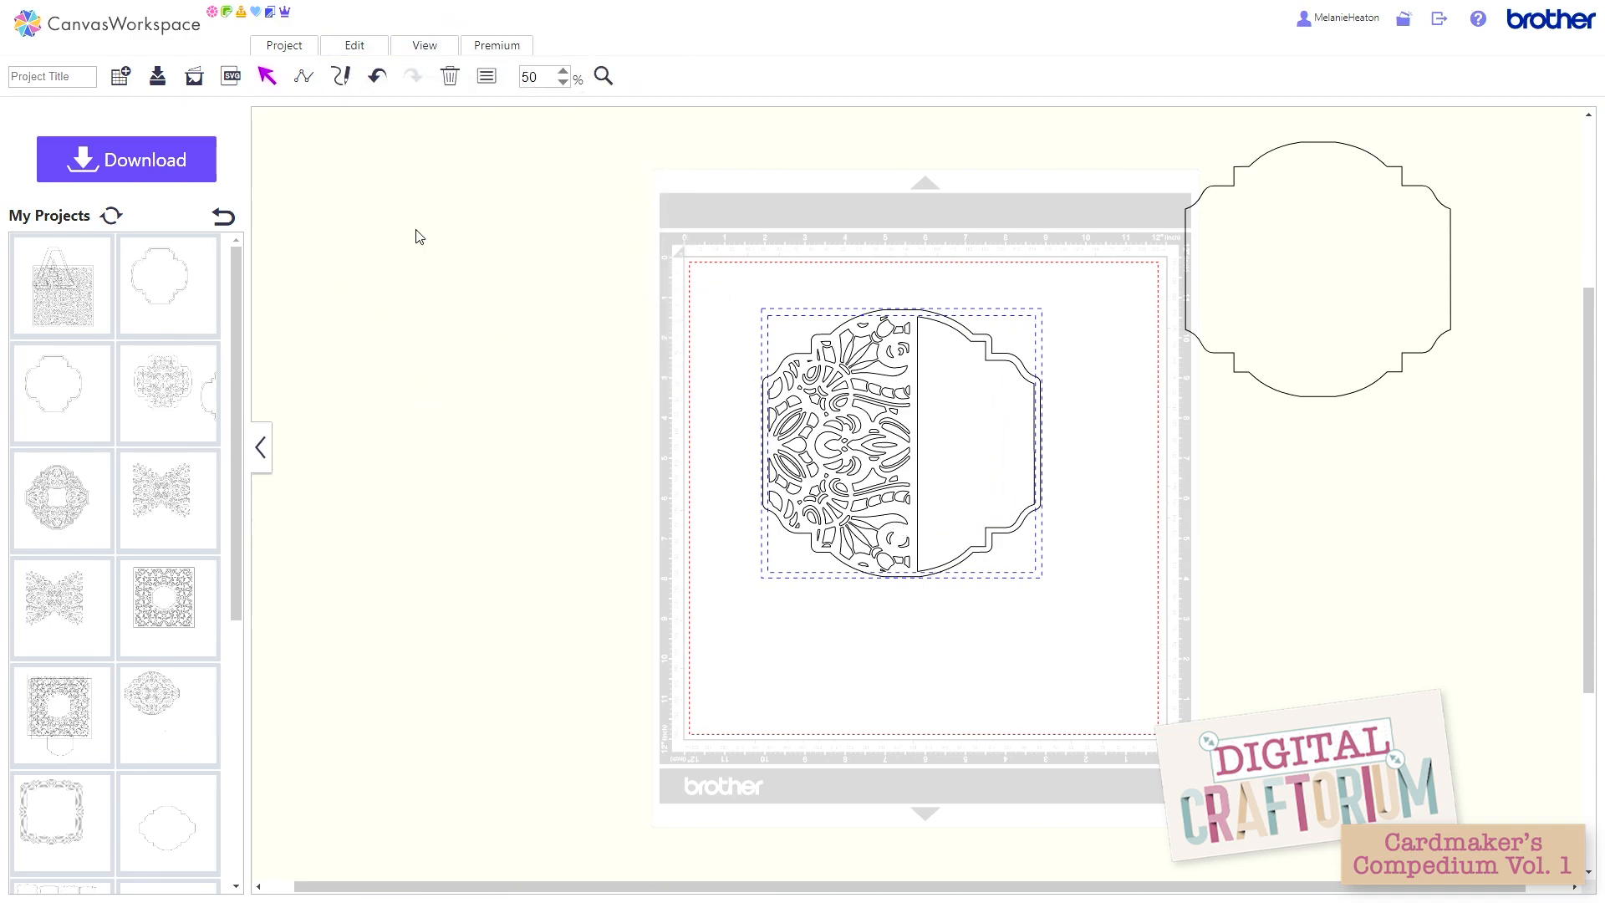
left_click(368, 50)
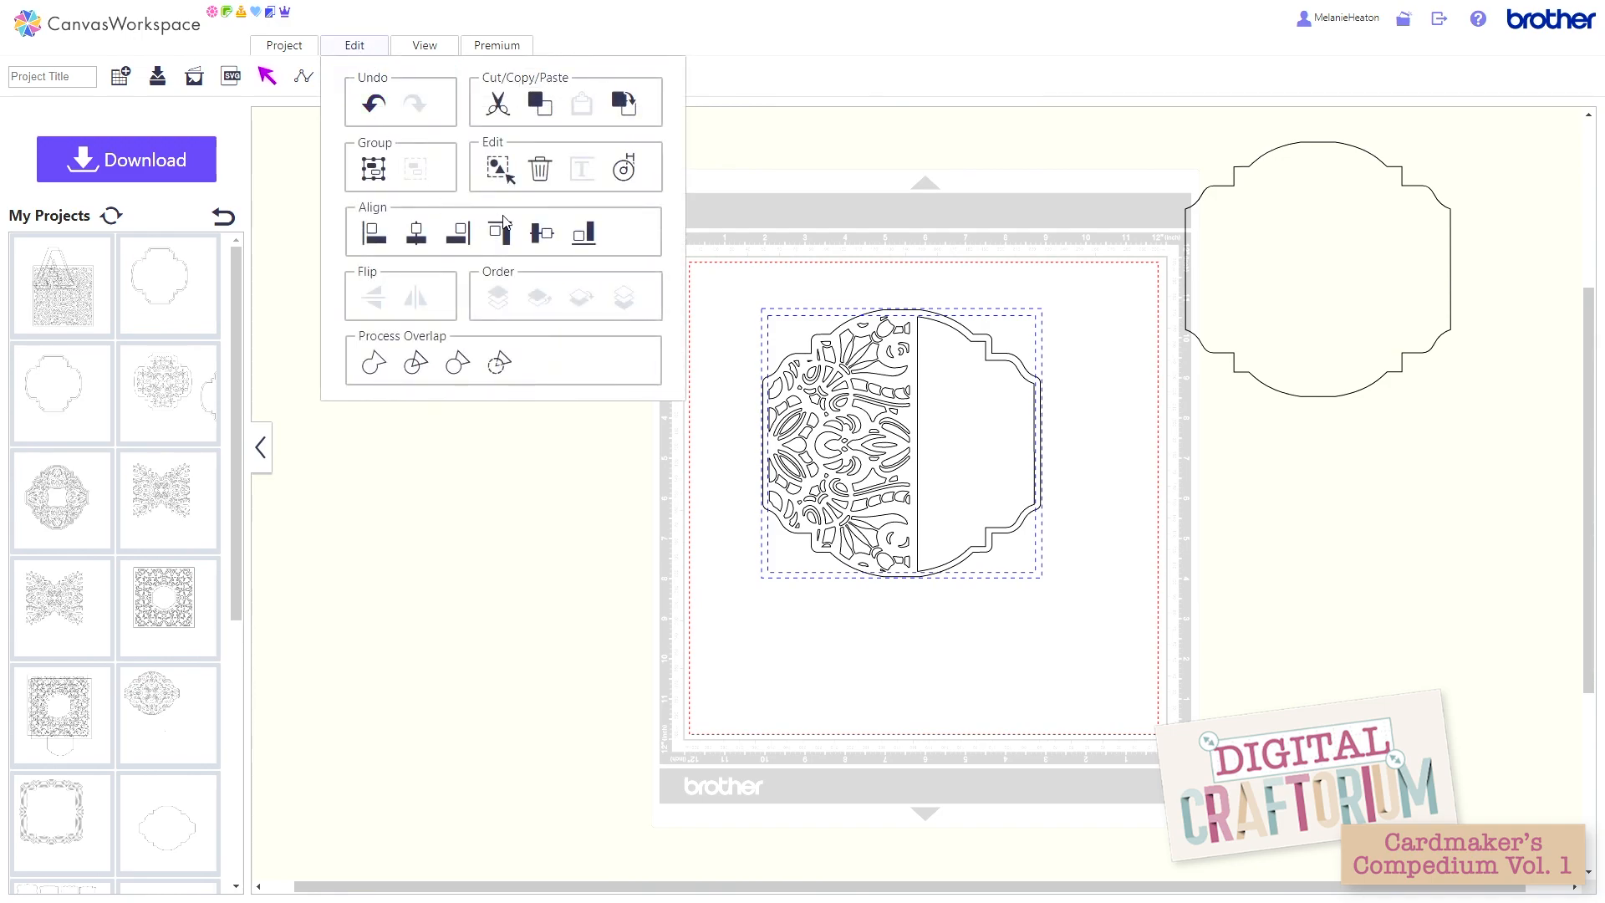
left_click(539, 241)
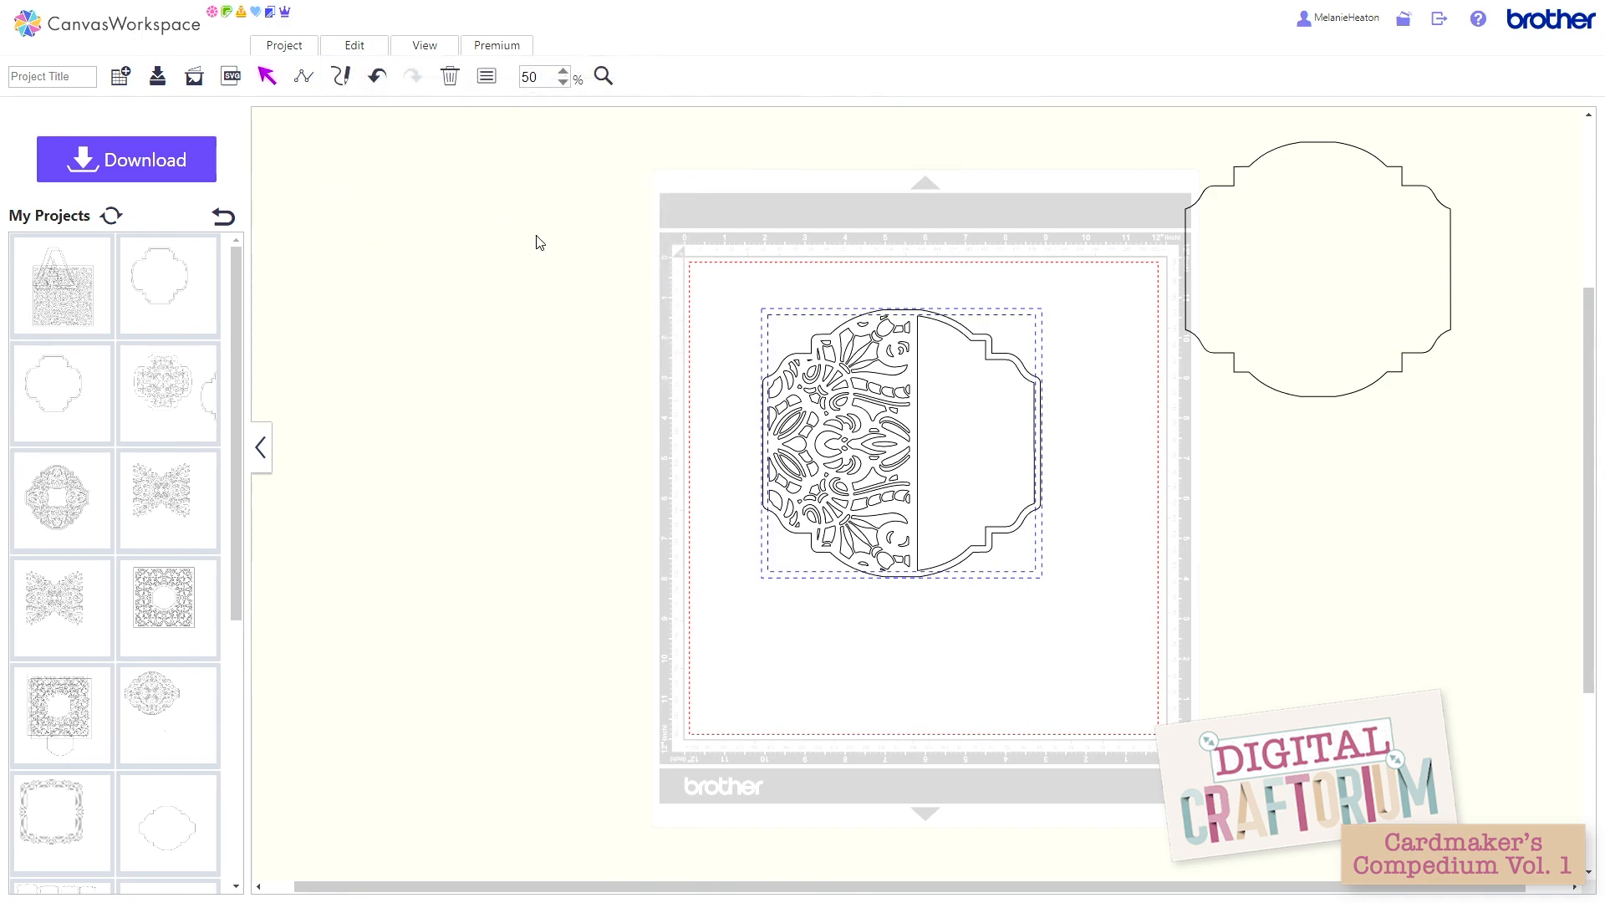
Step: Divide the aligned shapes, and move the plain half panel off the mat's right side and the lattice card off its left
left_click(372, 51)
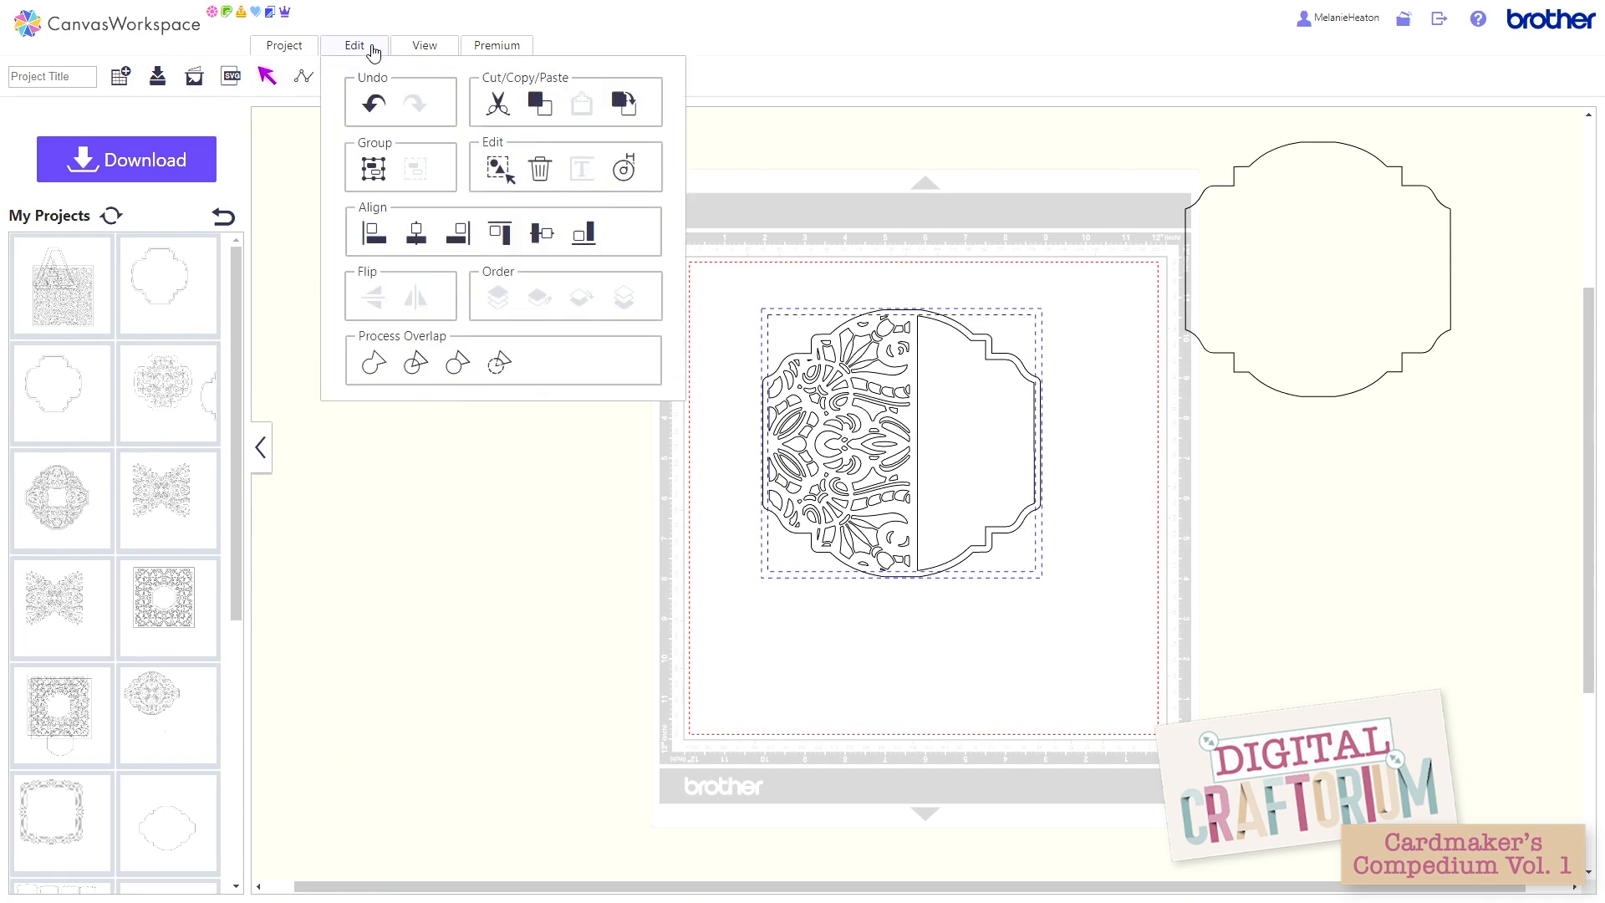
left_click(415, 364)
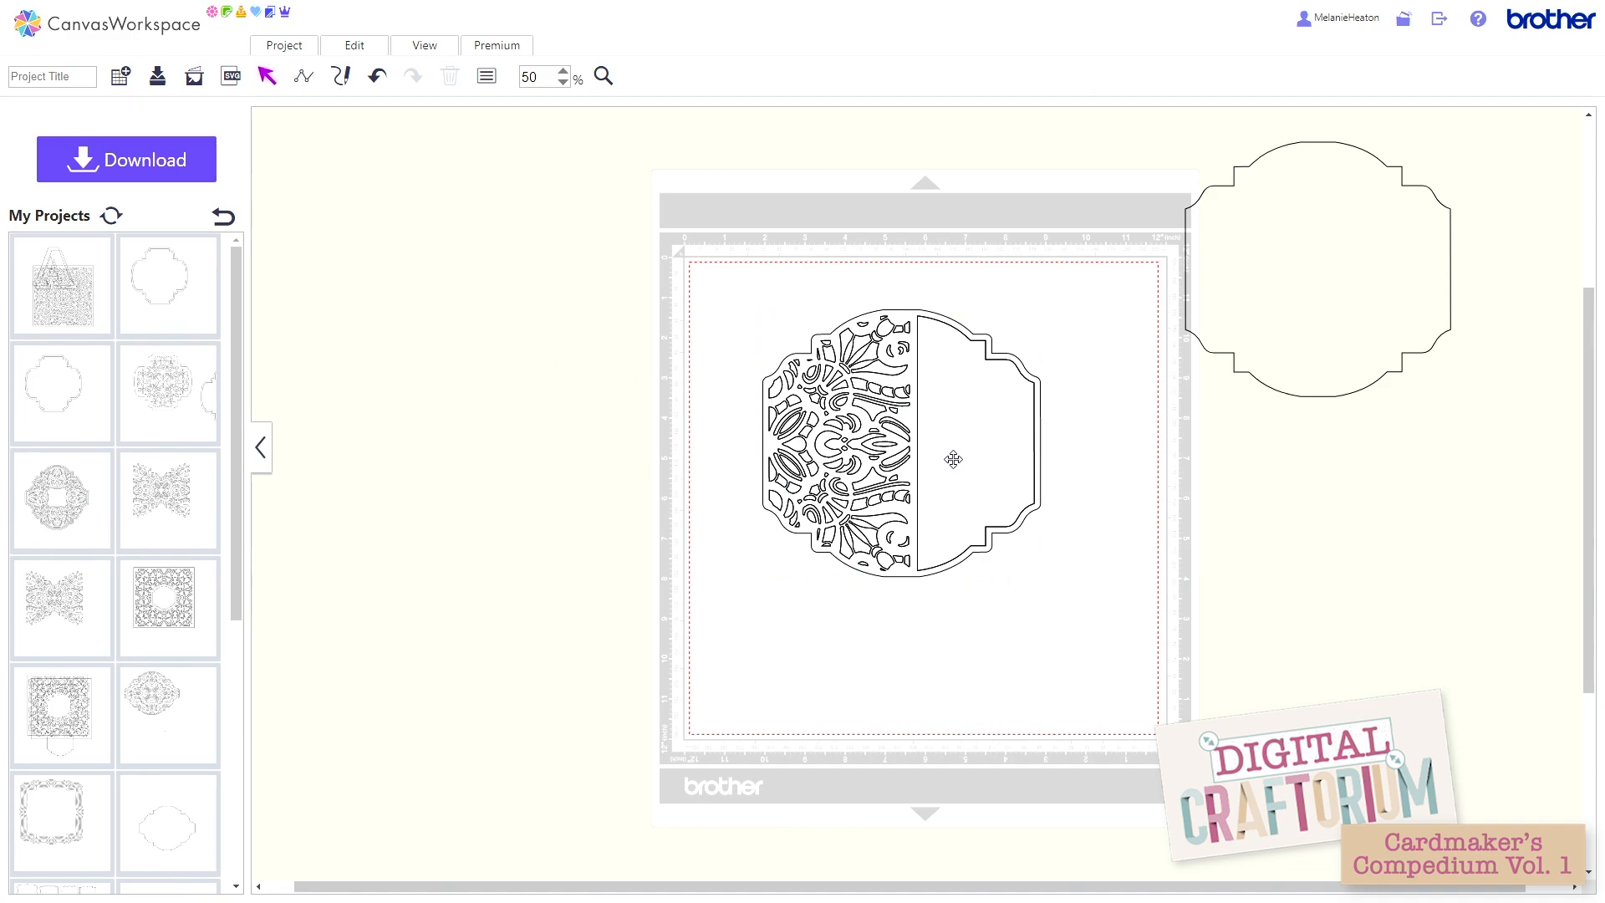
left_click_drag(953, 459, 1238, 511)
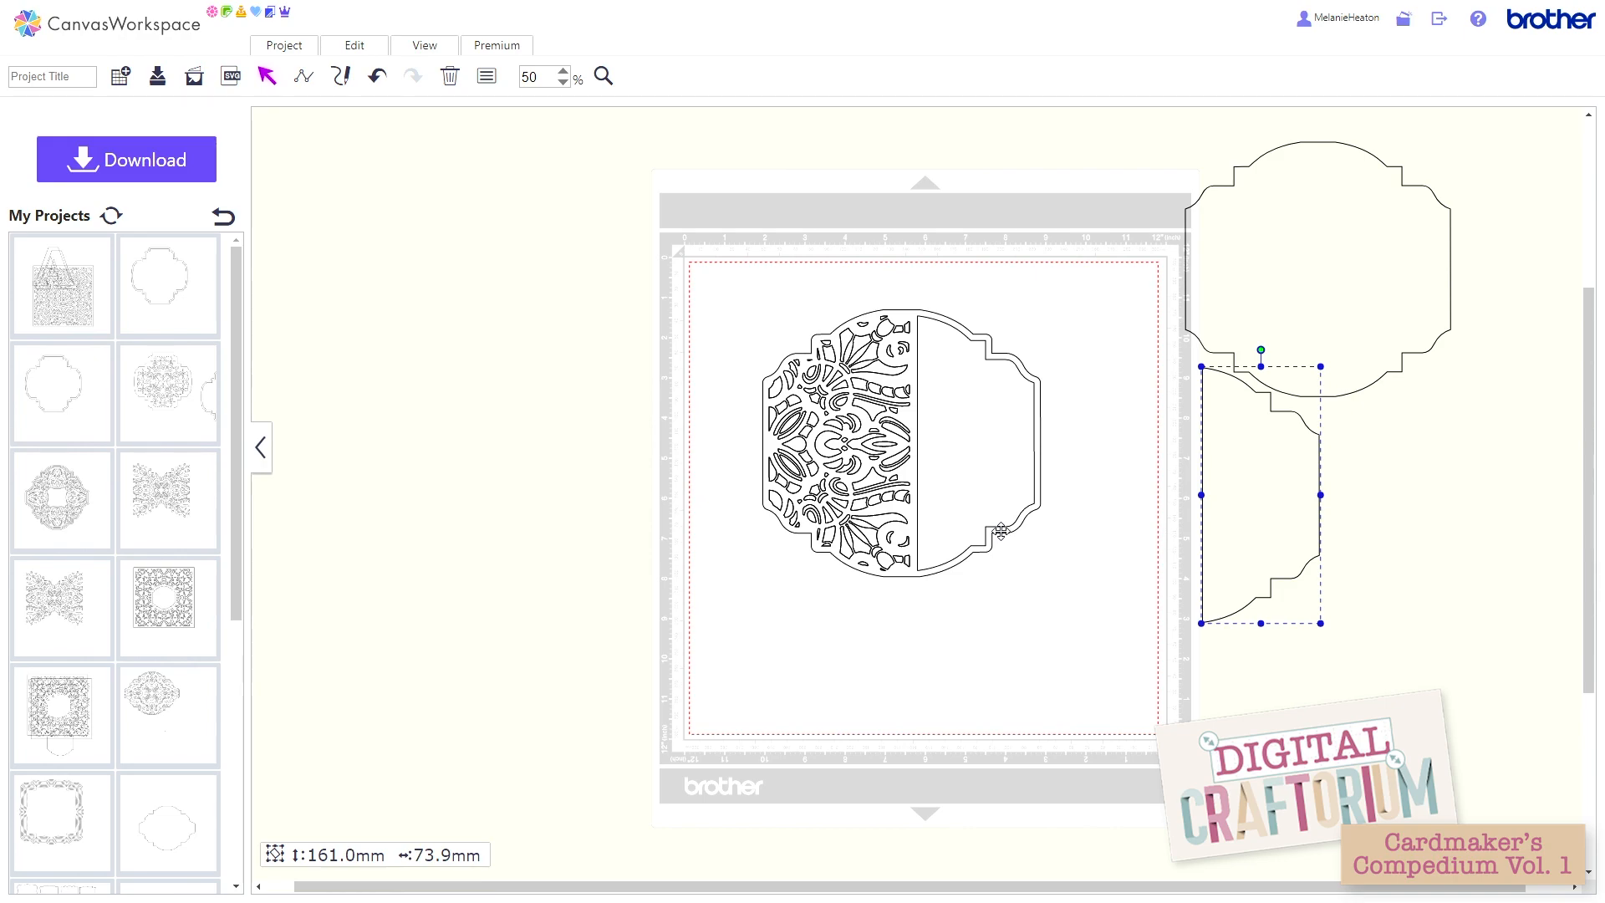
left_click_drag(1001, 532, 617, 429)
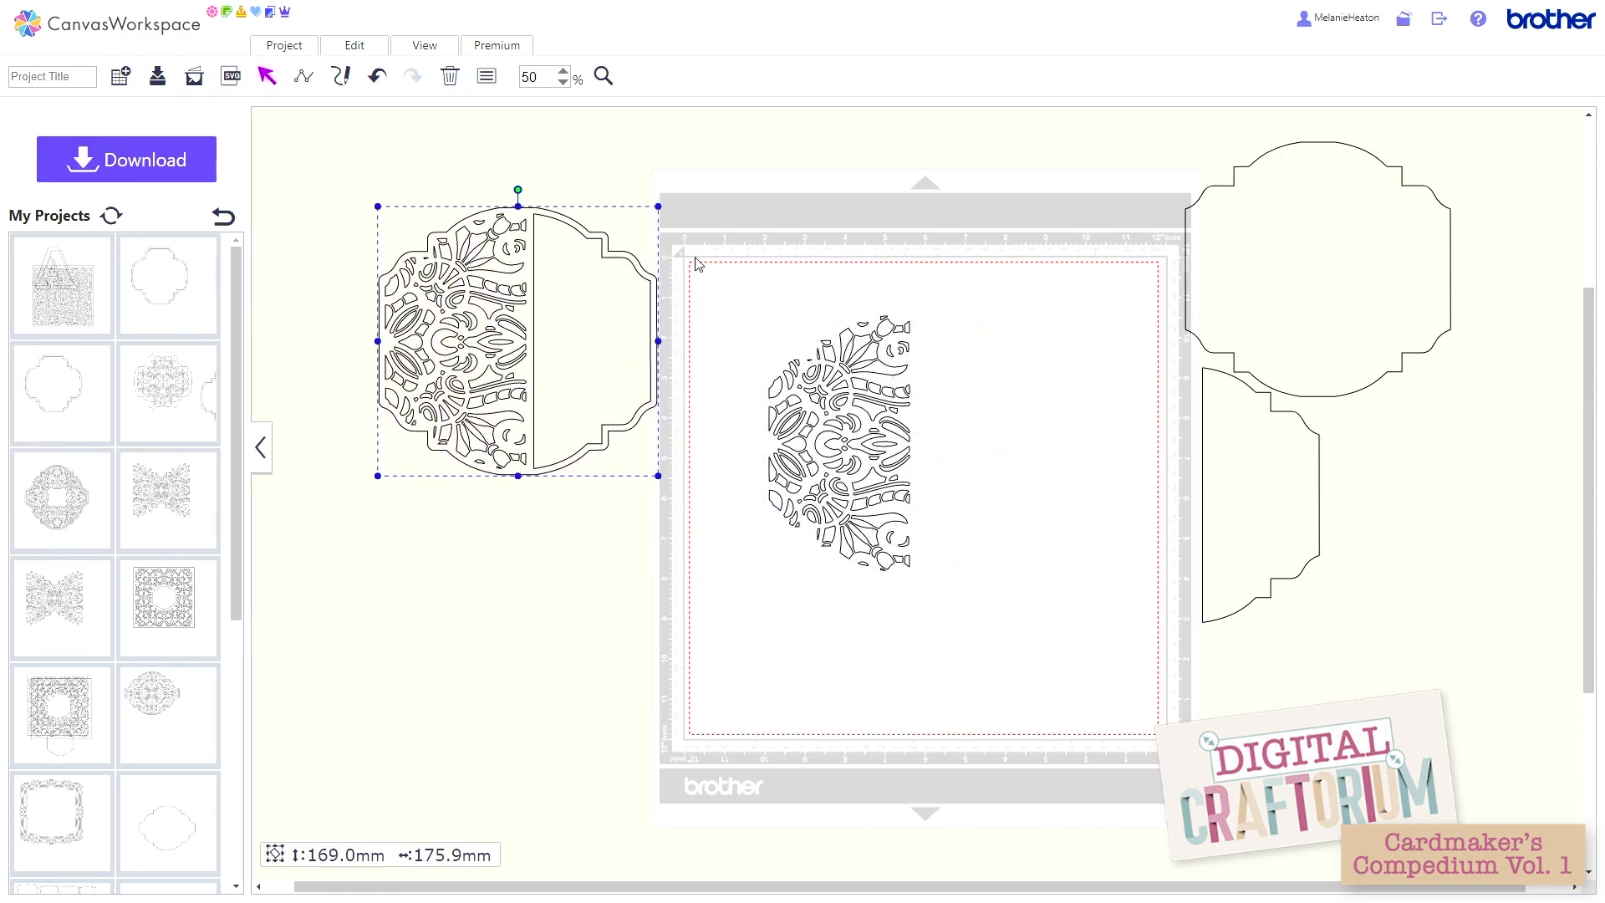
Step: Group all the loose lattice pieces left on the mat and move them off its left side below the lattice card
left_click_drag(727, 284, 940, 619)
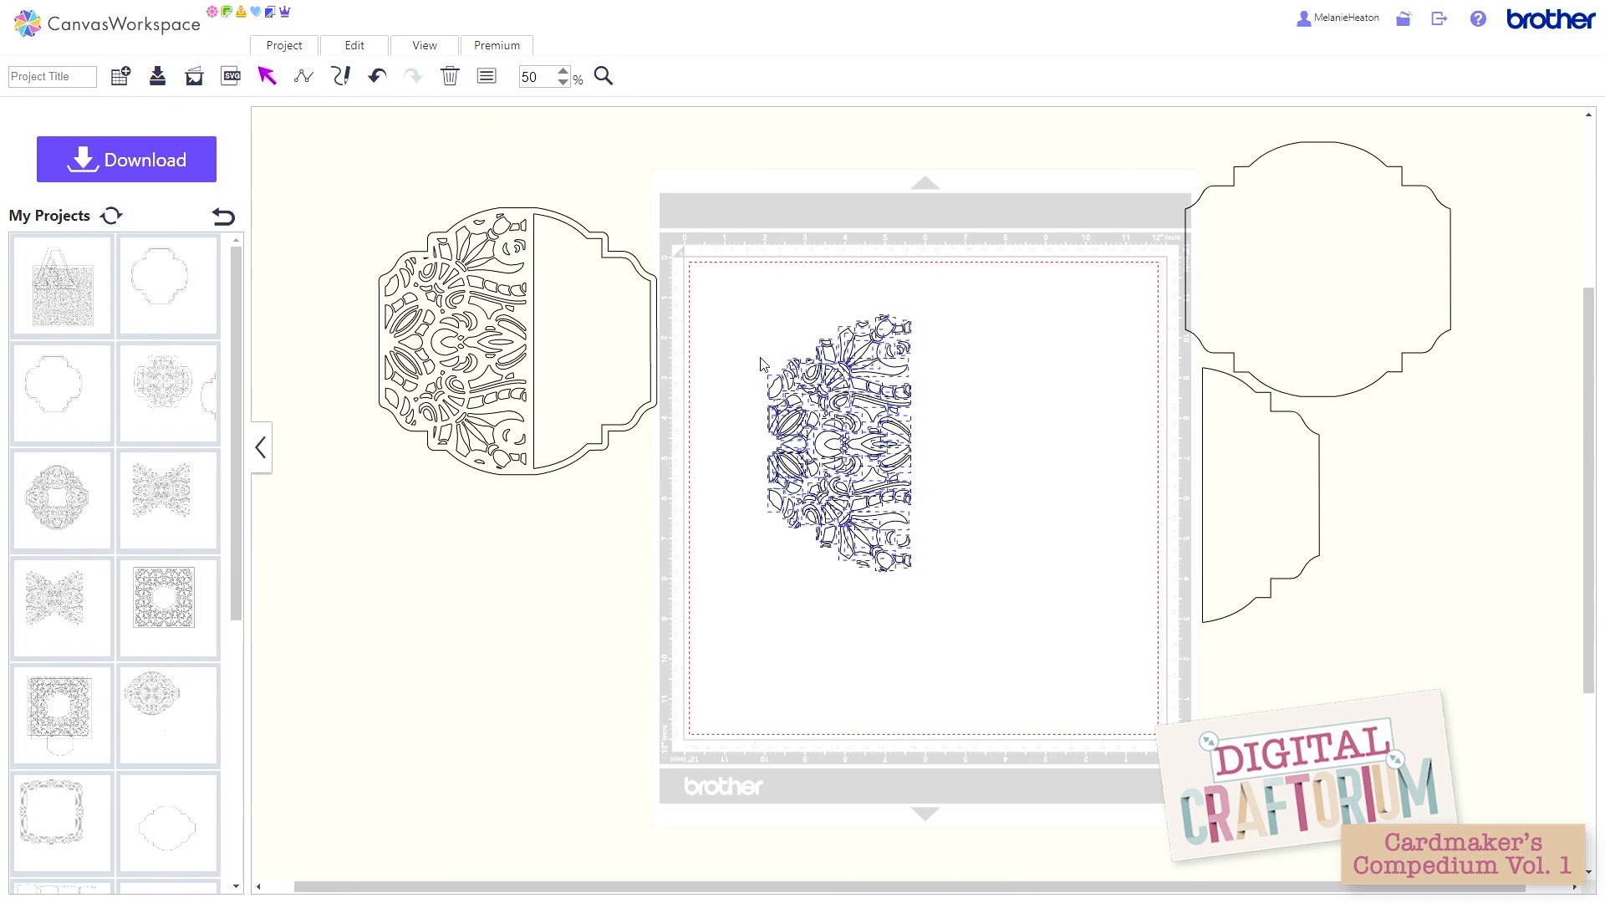
left_click(344, 46)
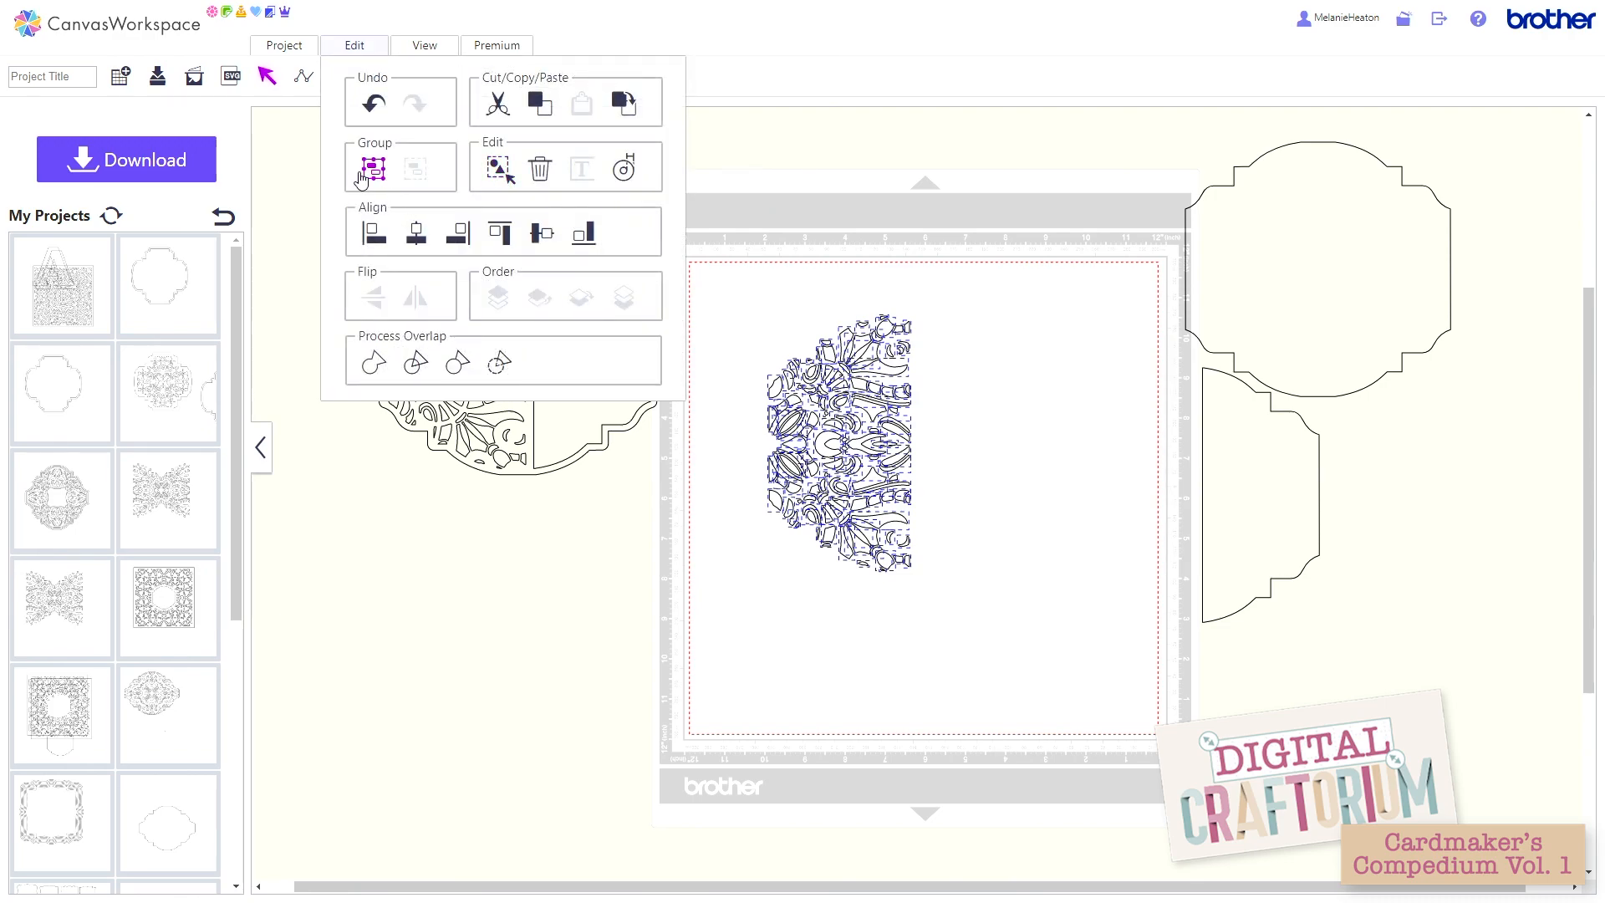
left_click(374, 167)
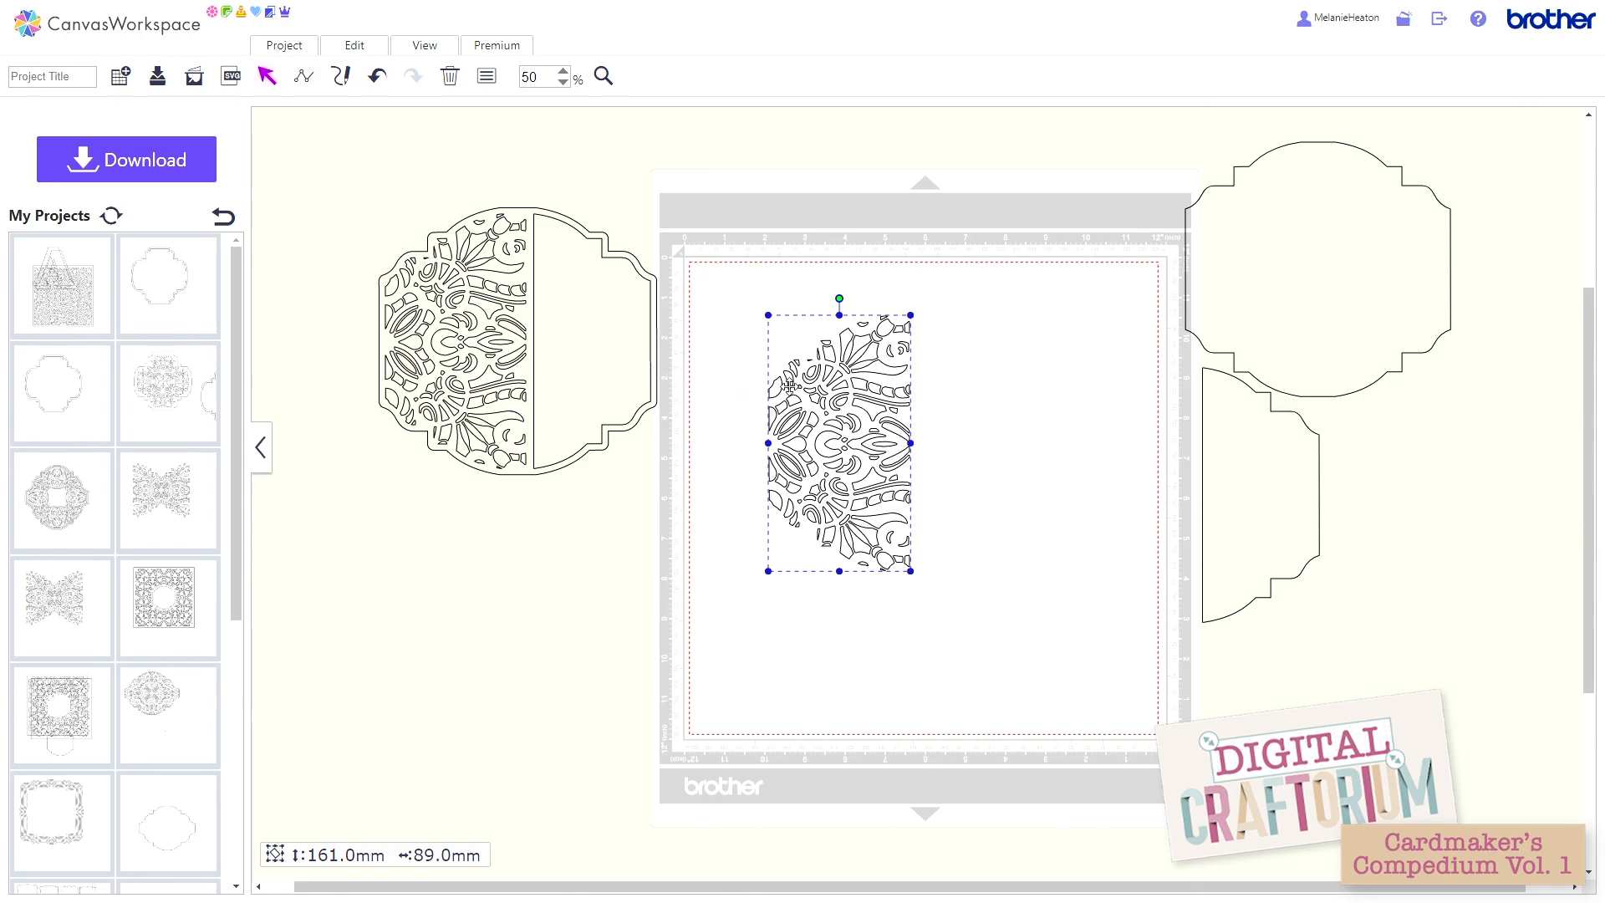
left_click_drag(769, 398, 352, 558)
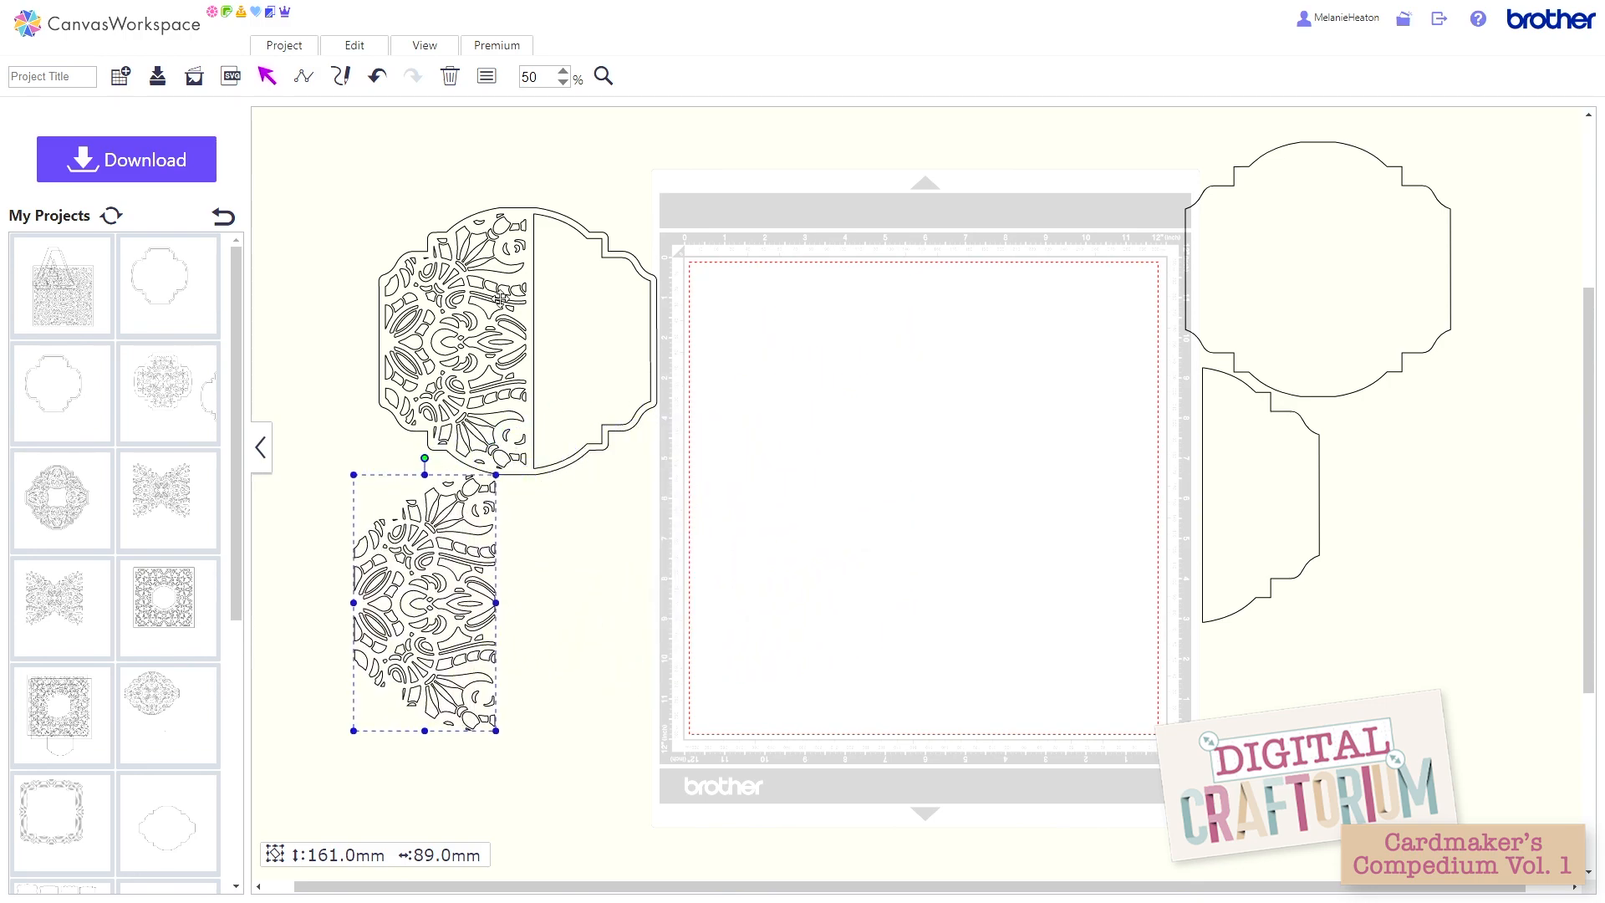
Step: Move the lattice card back onto the middle of the mat, try rotating it about a quarter turn anticlockwise, and undo the rotation
left_click_drag(519, 304, 901, 408)
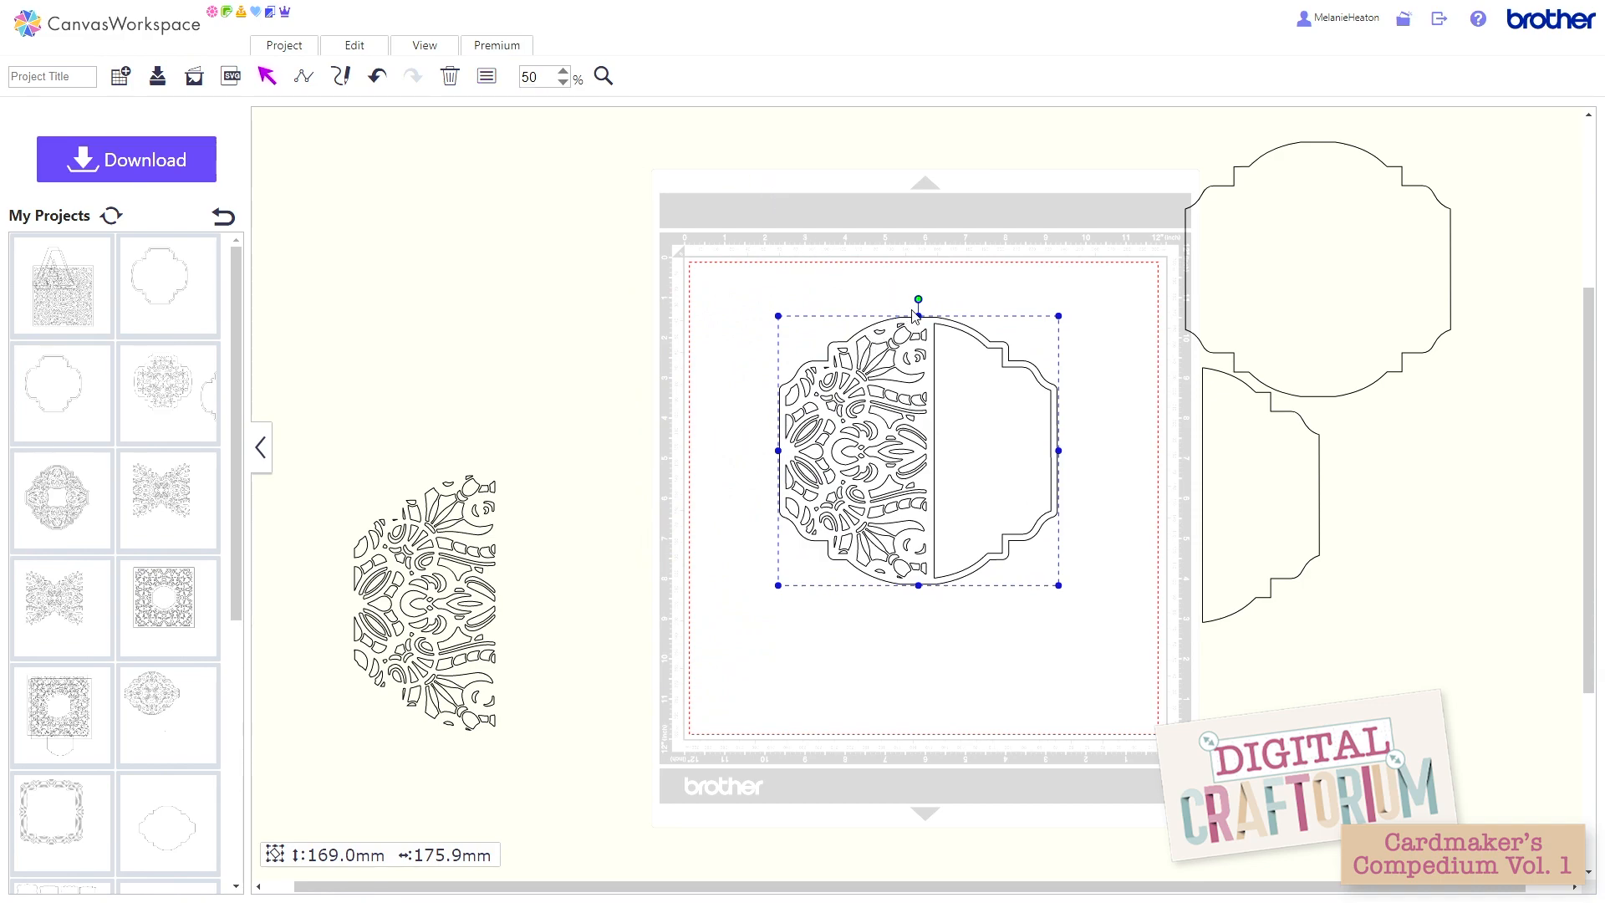
left_click_drag(917, 298, 742, 326)
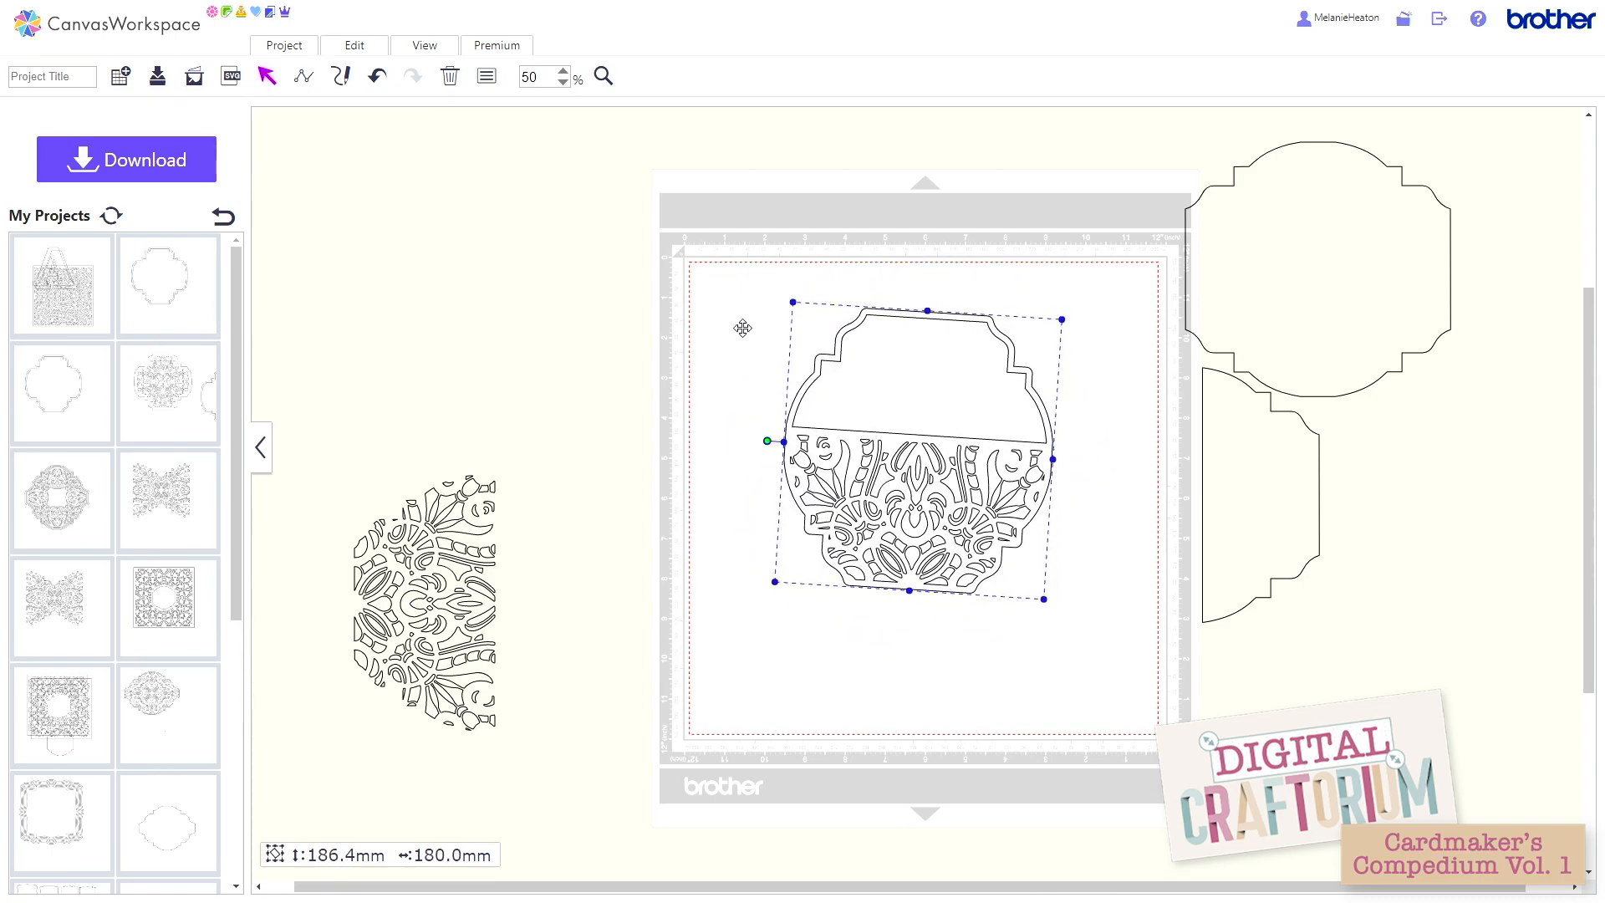
left_click(376, 78)
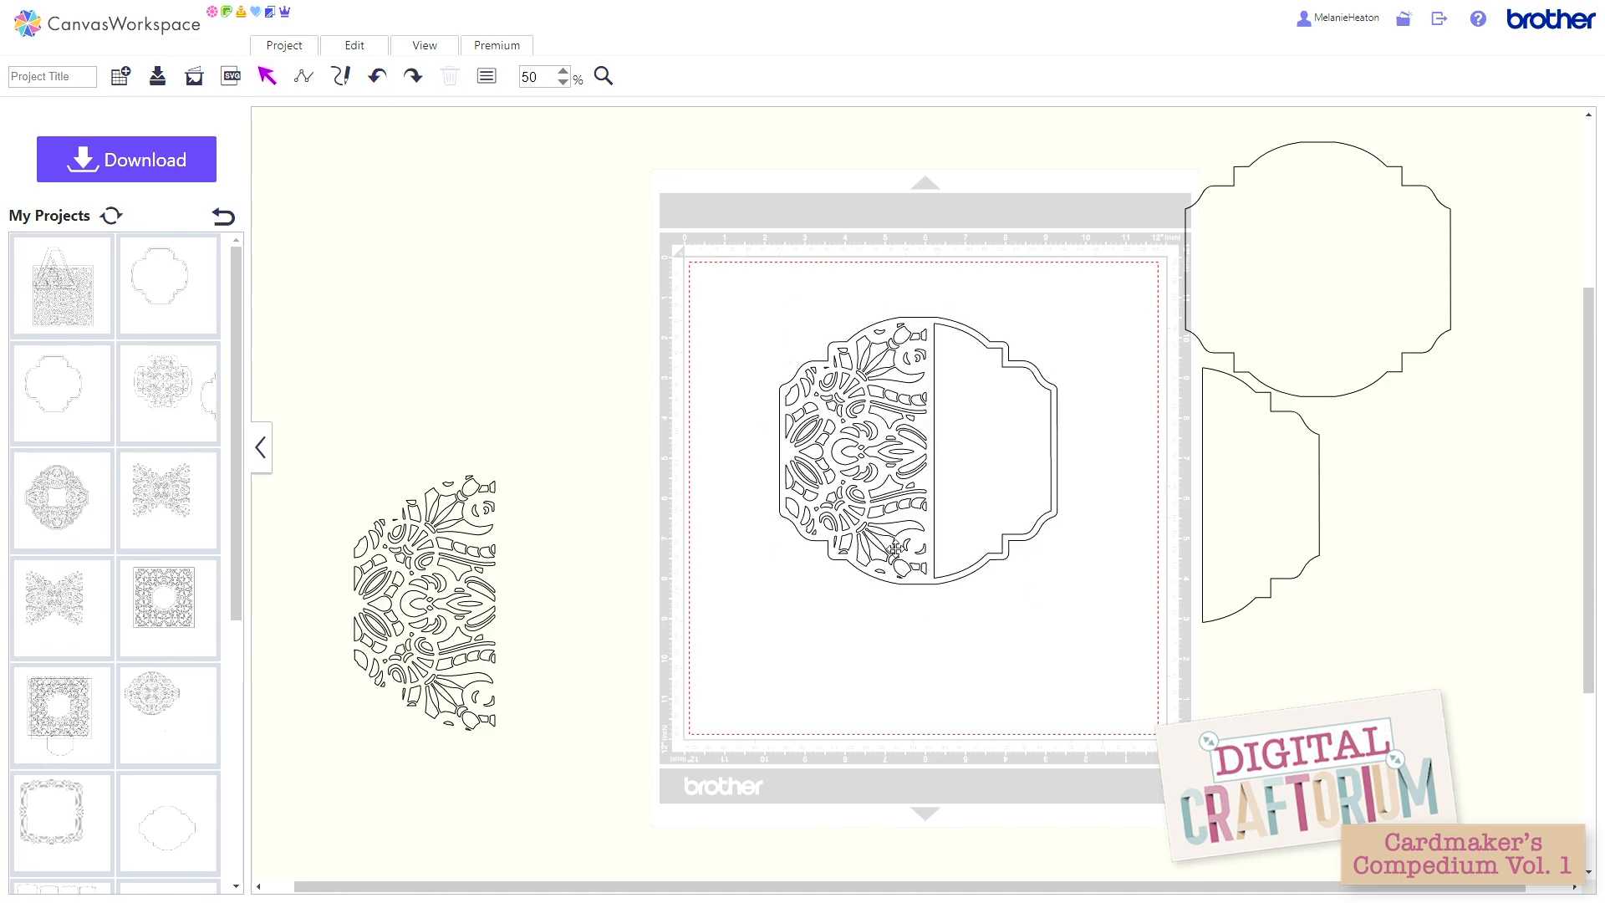
Step: Move the plain half panel to the mat's right edge and replace it with a 2 mm inward offset line with round corners
left_click_drag(1243, 526, 1154, 565)
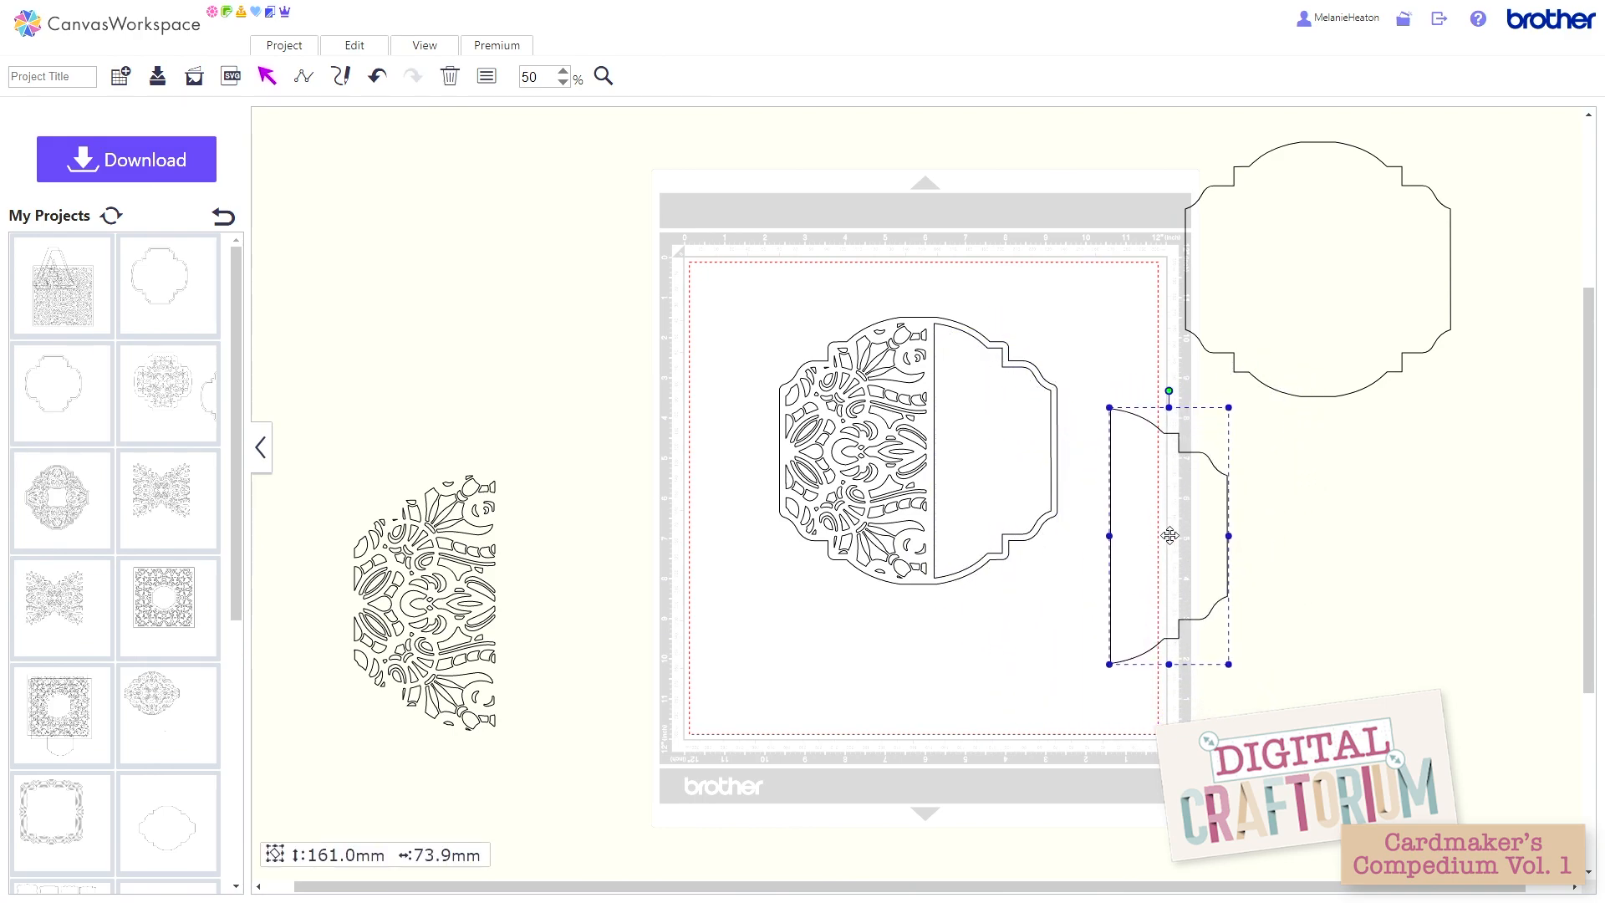
left_click(366, 52)
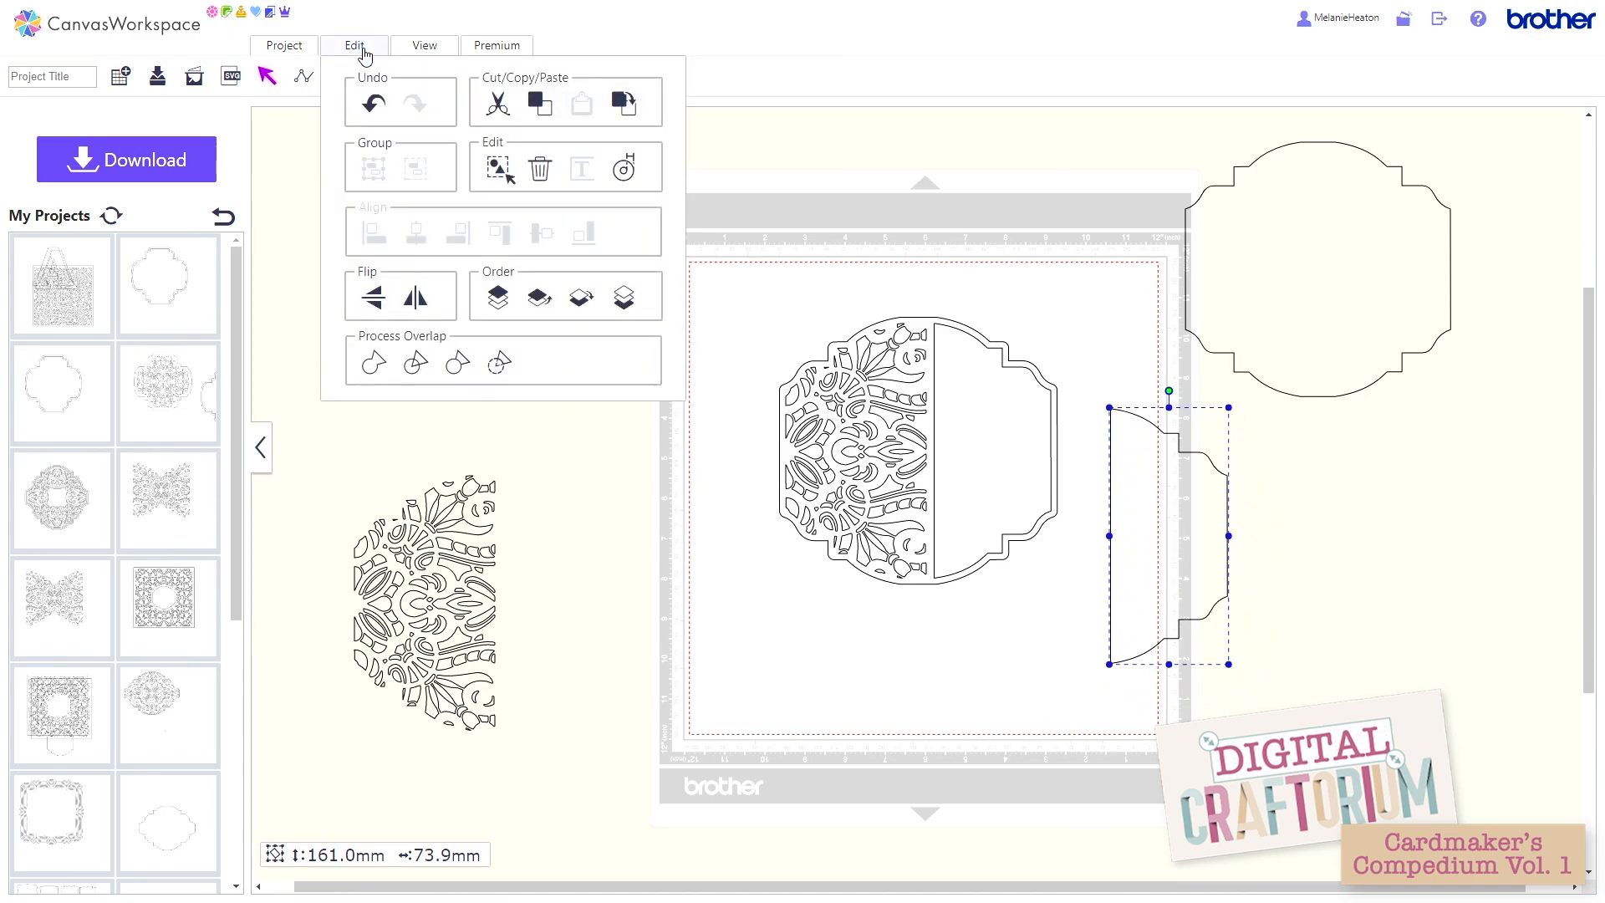
left_click(625, 168)
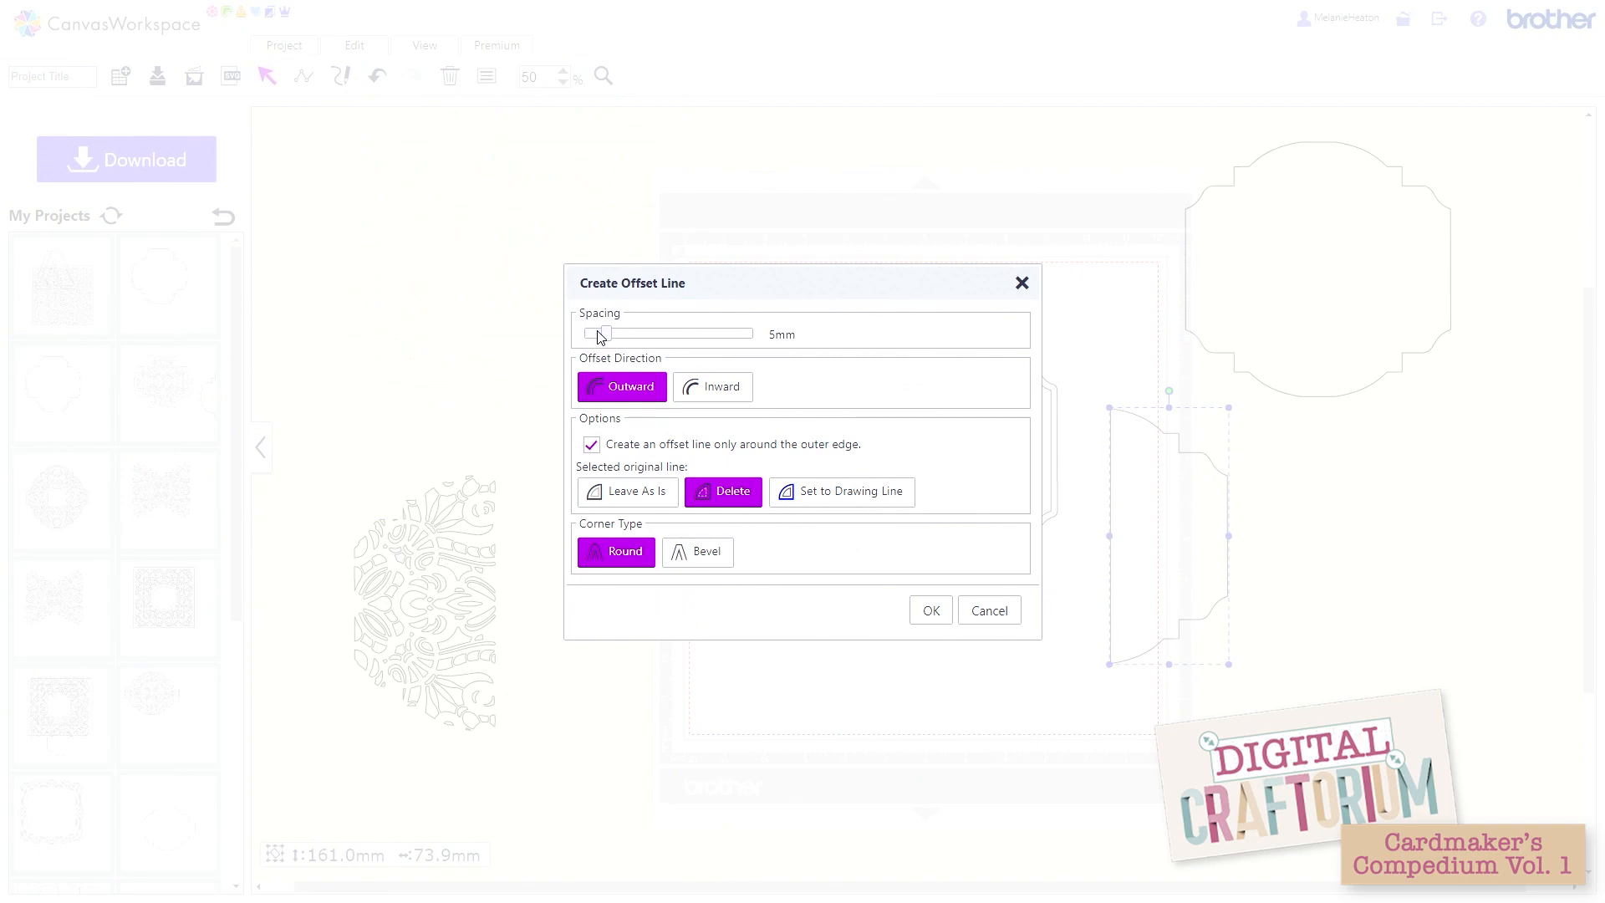
left_click(592, 335)
left_click(712, 400)
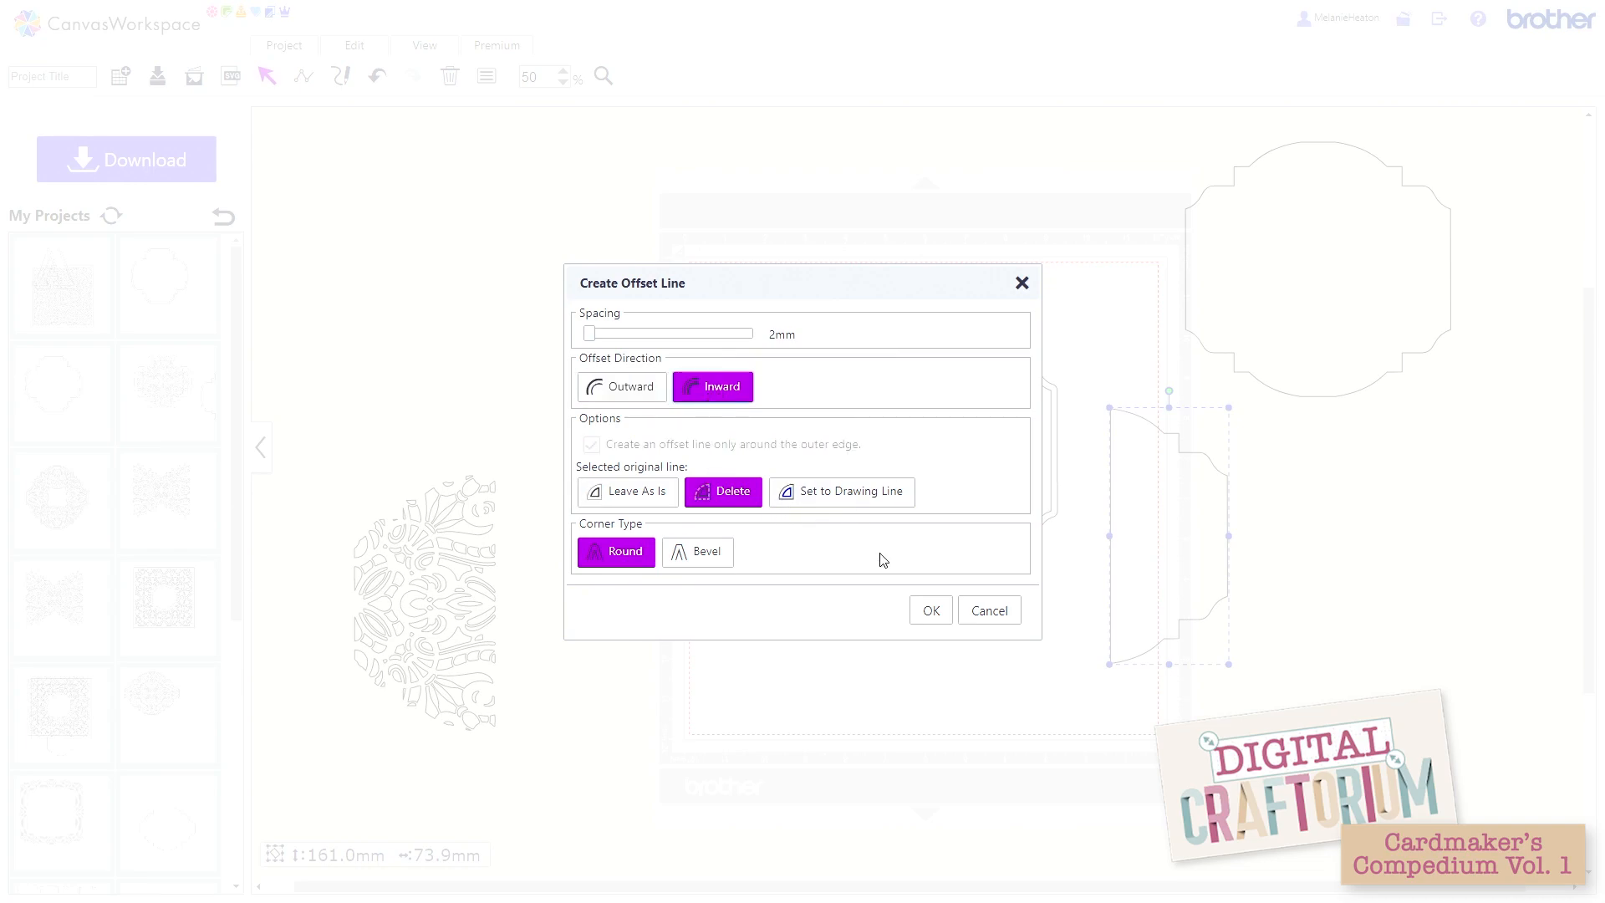
left_click(930, 611)
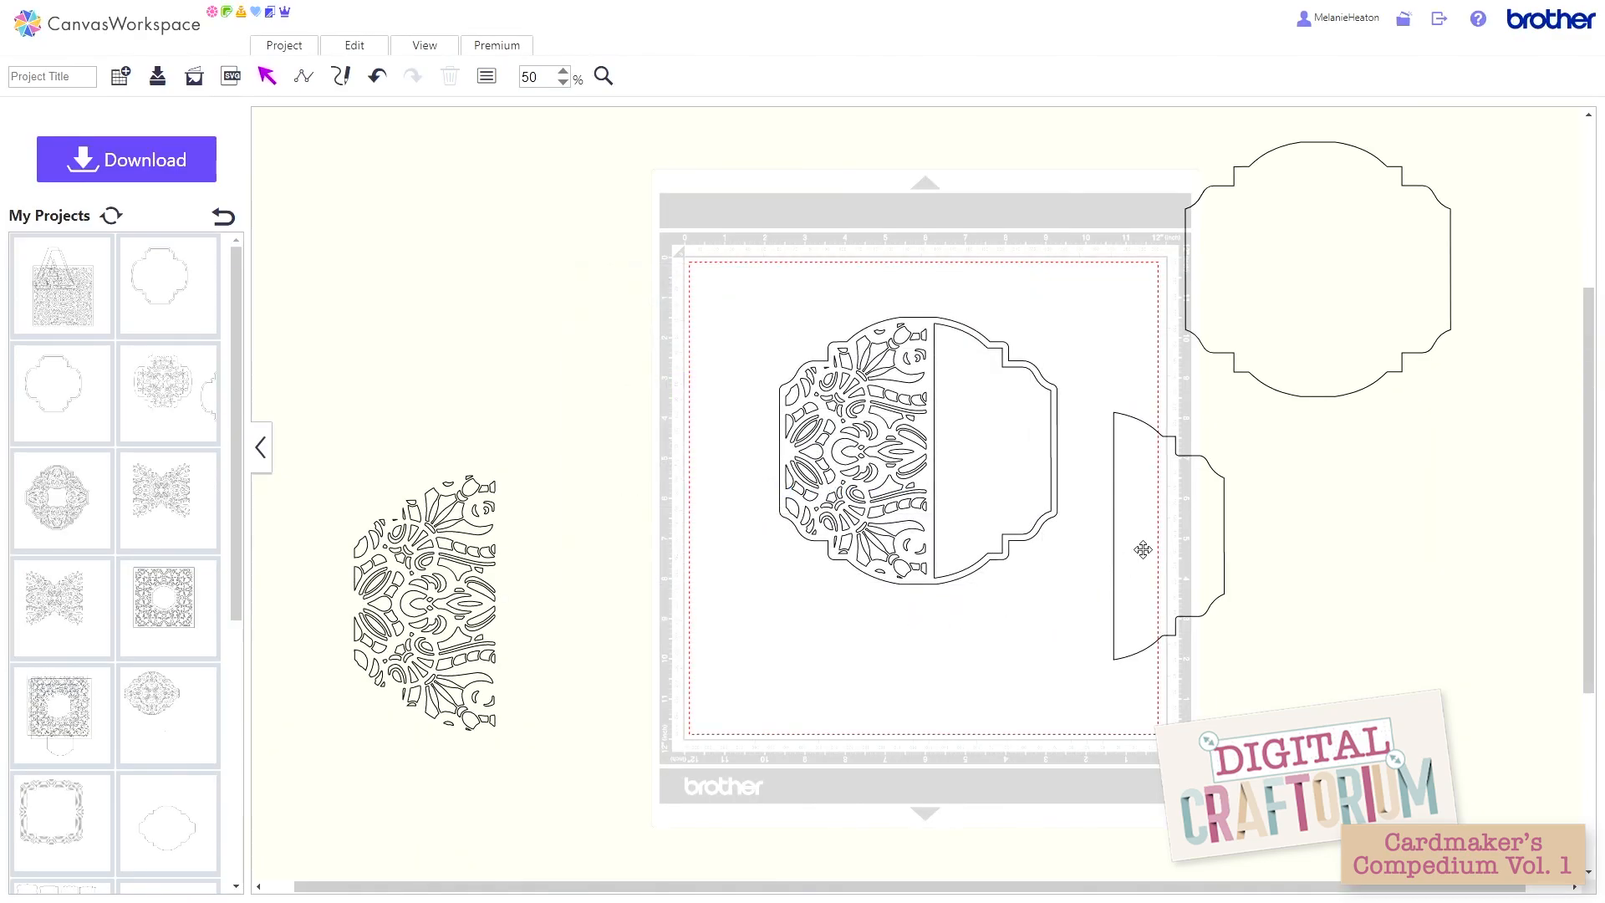
Step: Test the reduced half panel's fit centred inside the card's plain half, and move it back out beside the card
left_click_drag(1144, 549, 965, 465)
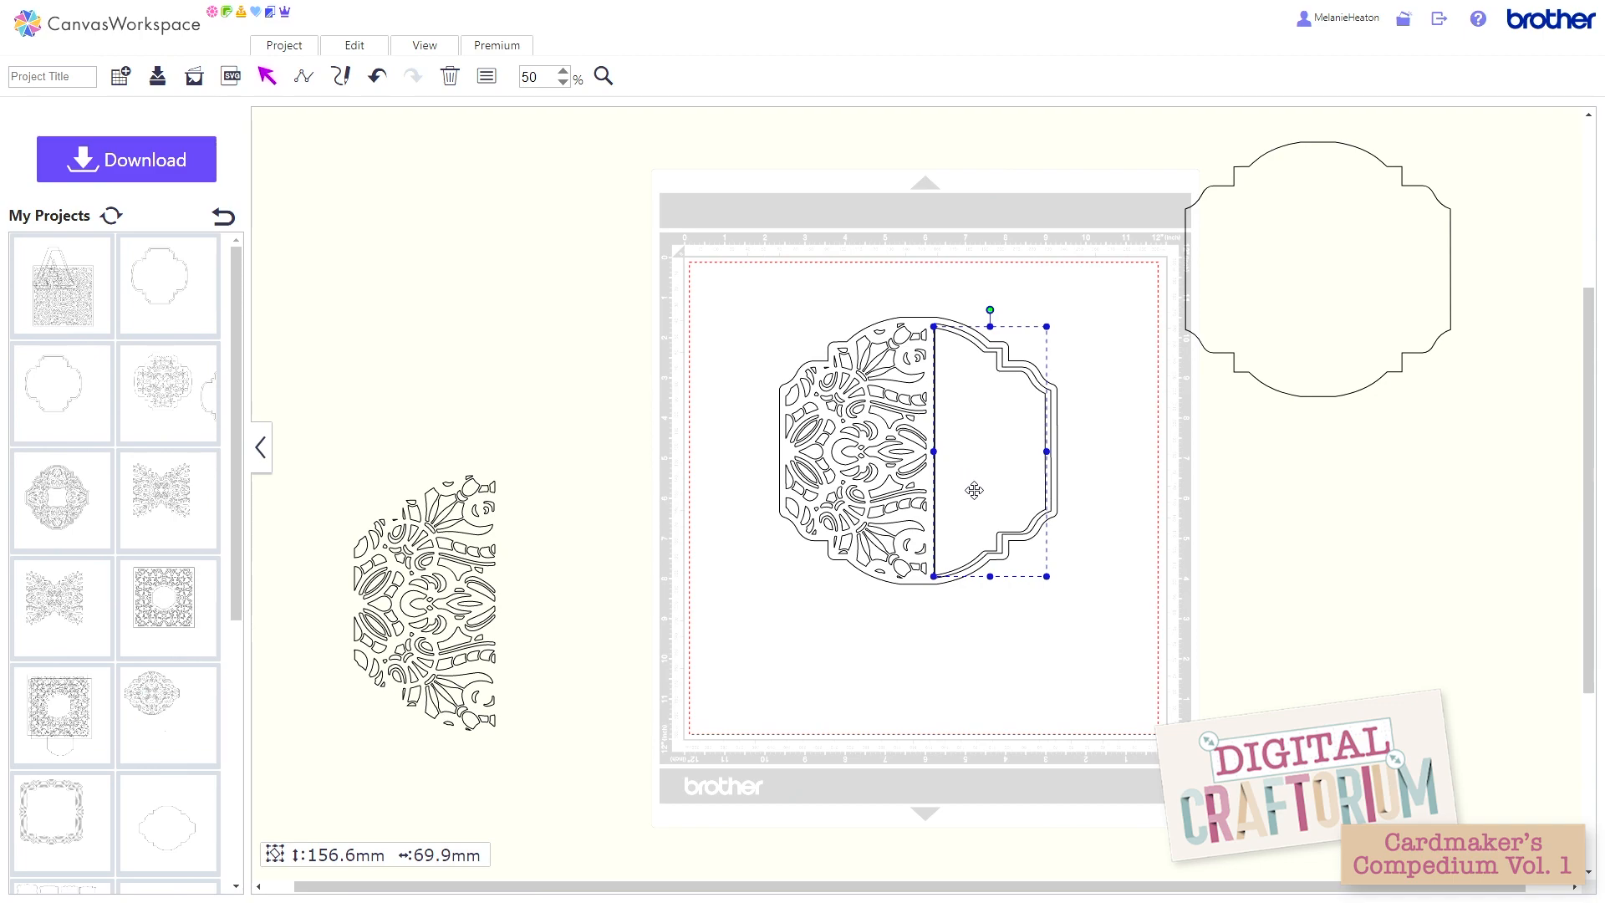
key("Right")
key("Right")
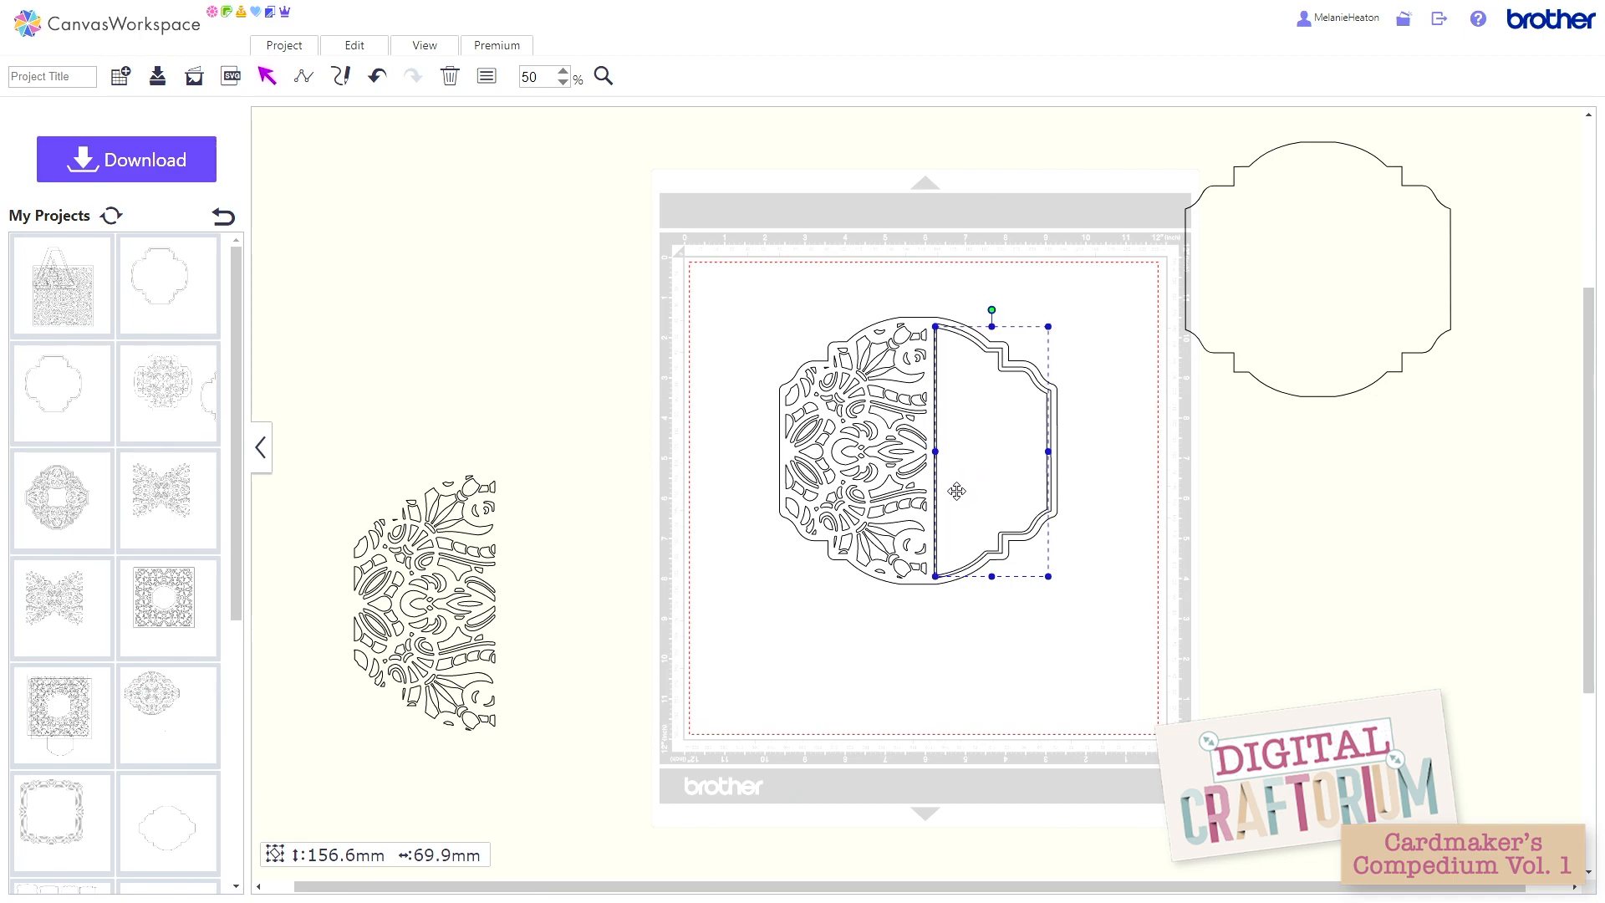
key("Up")
left_click(1095, 508)
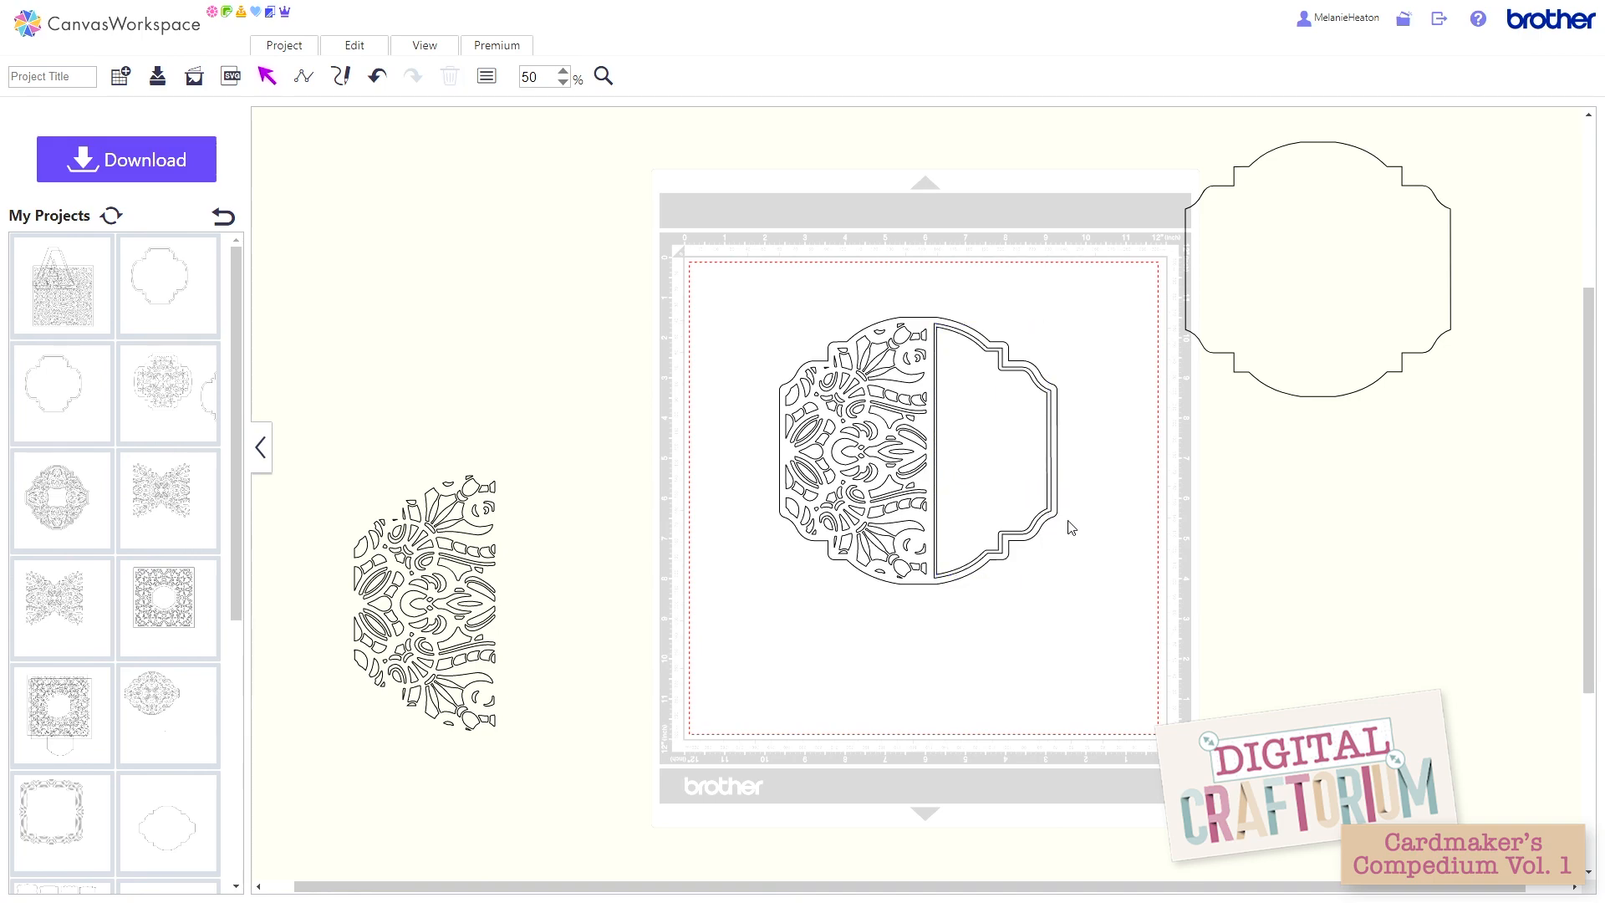
left_click(1002, 471)
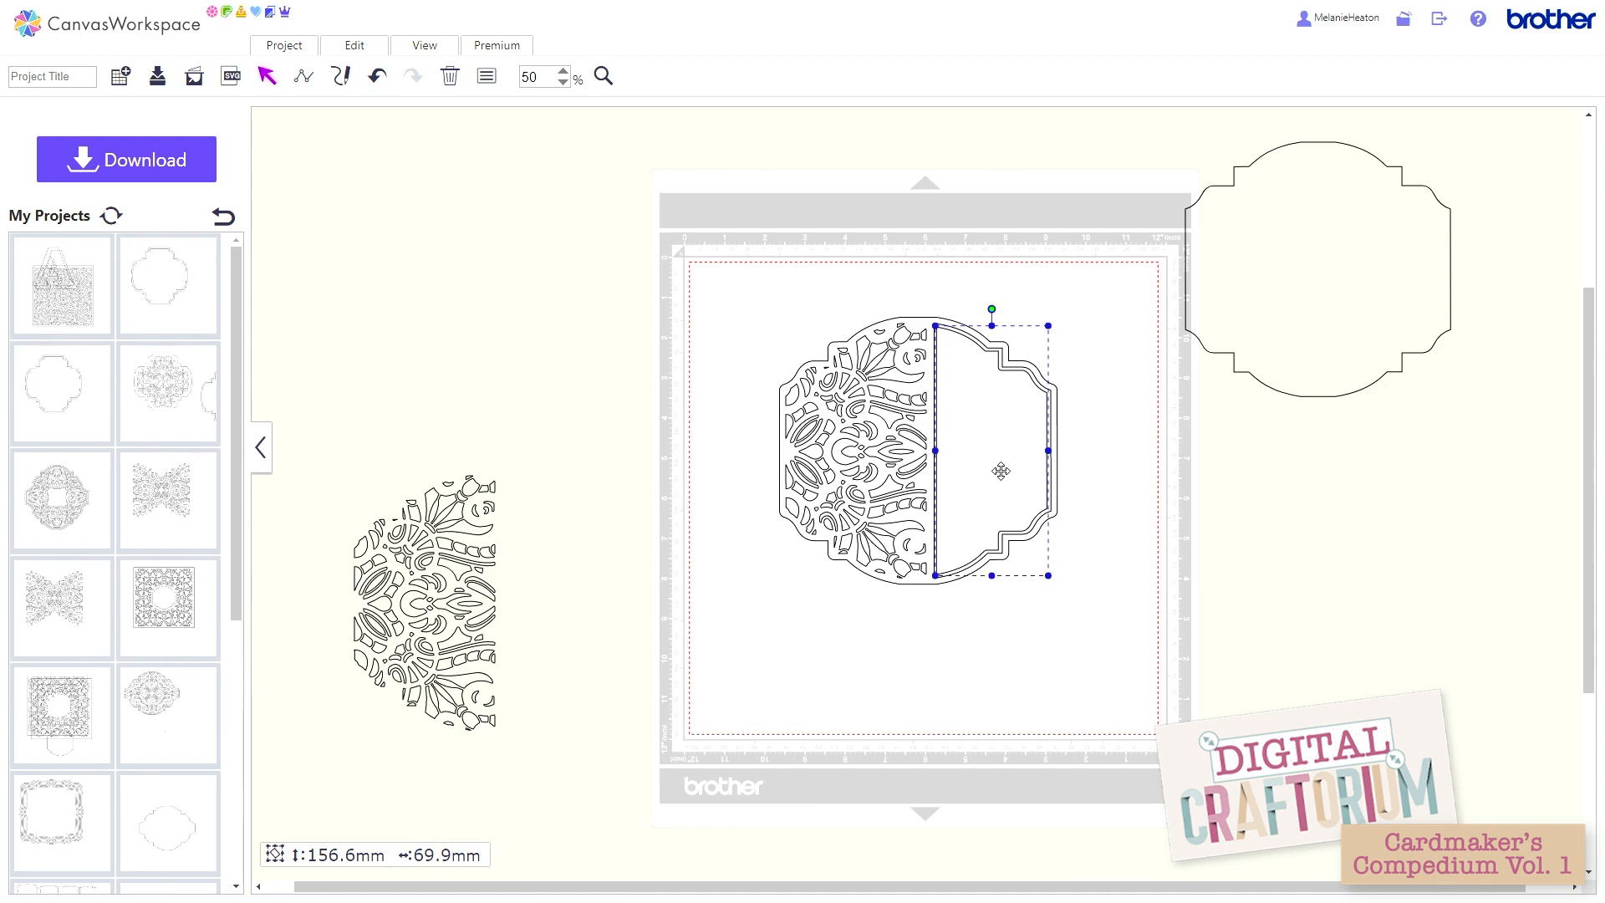
key("Right")
left_click(1095, 465)
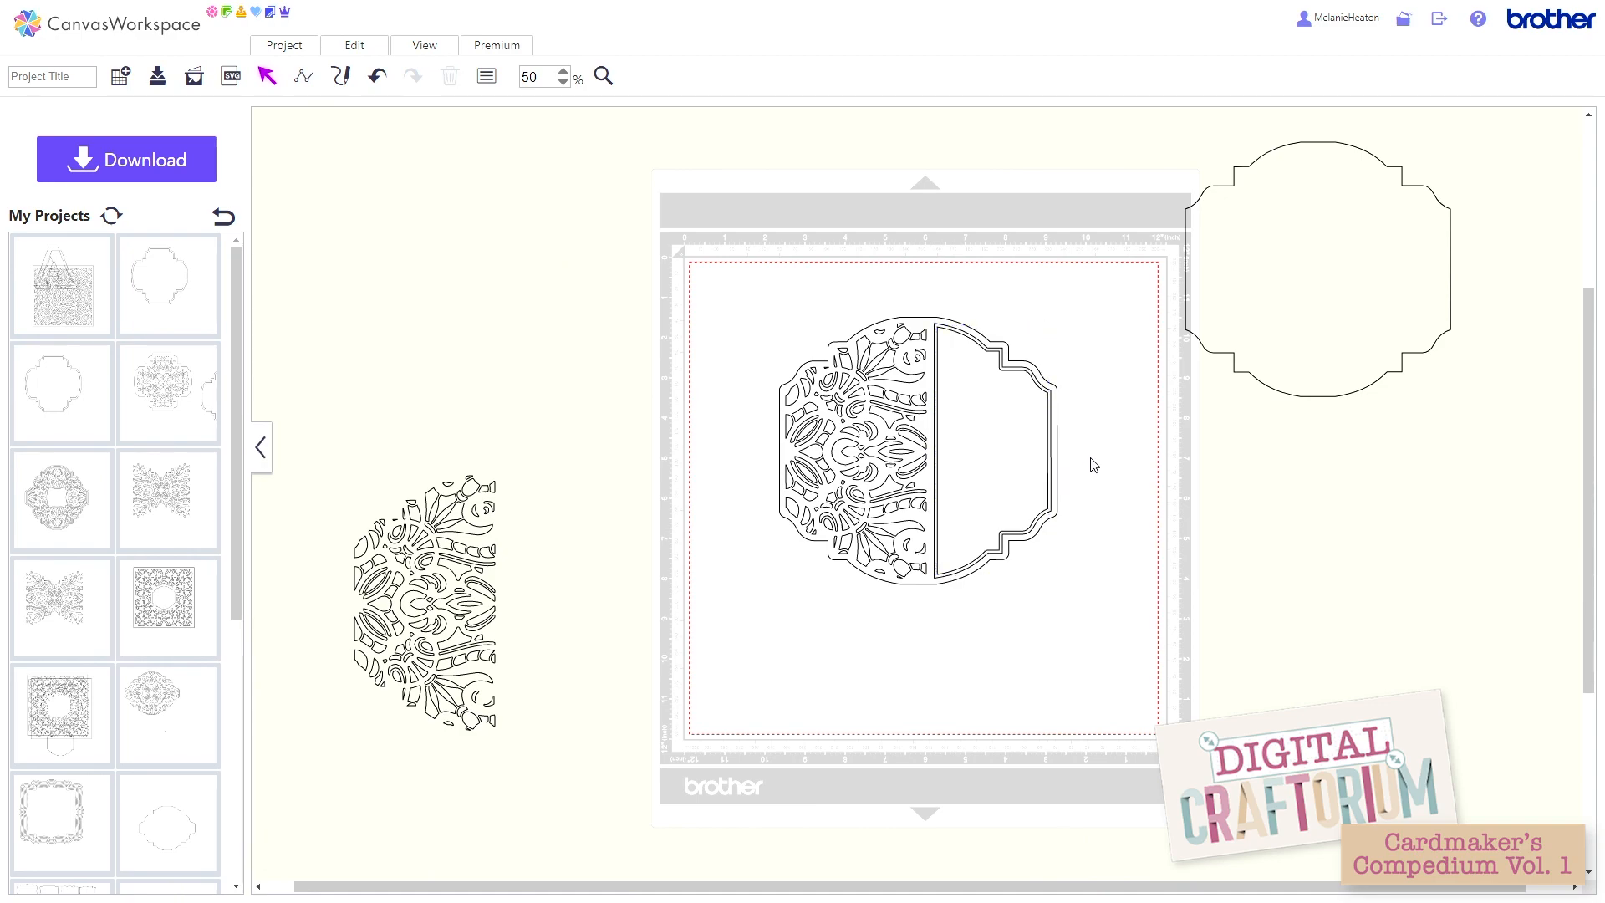
left_click(970, 450)
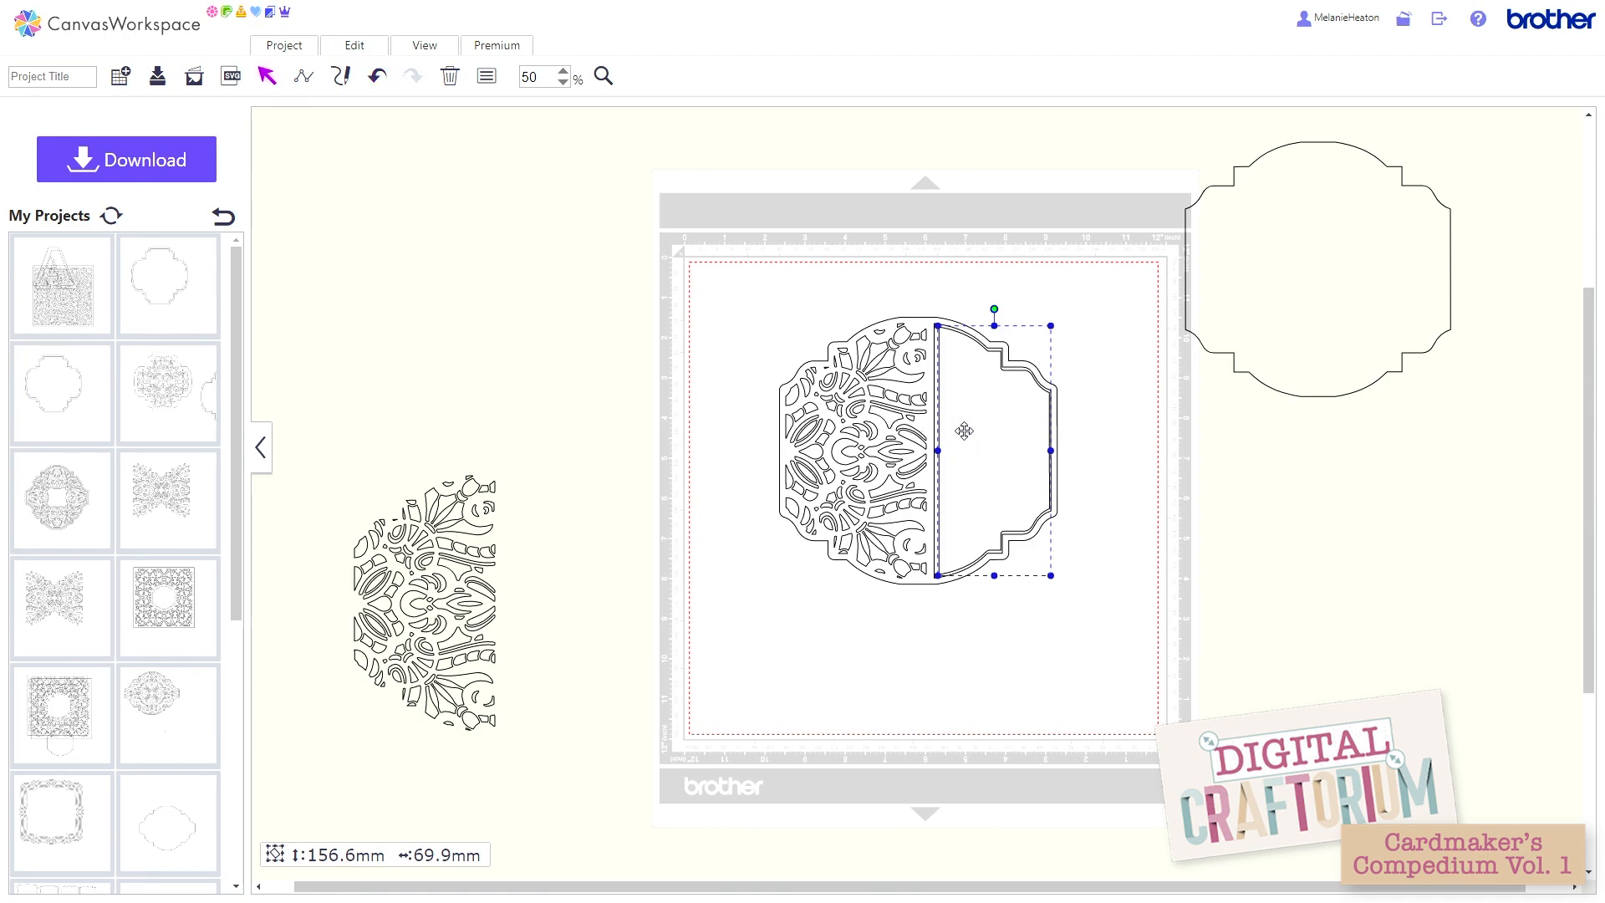
left_click_drag(961, 423, 1134, 507)
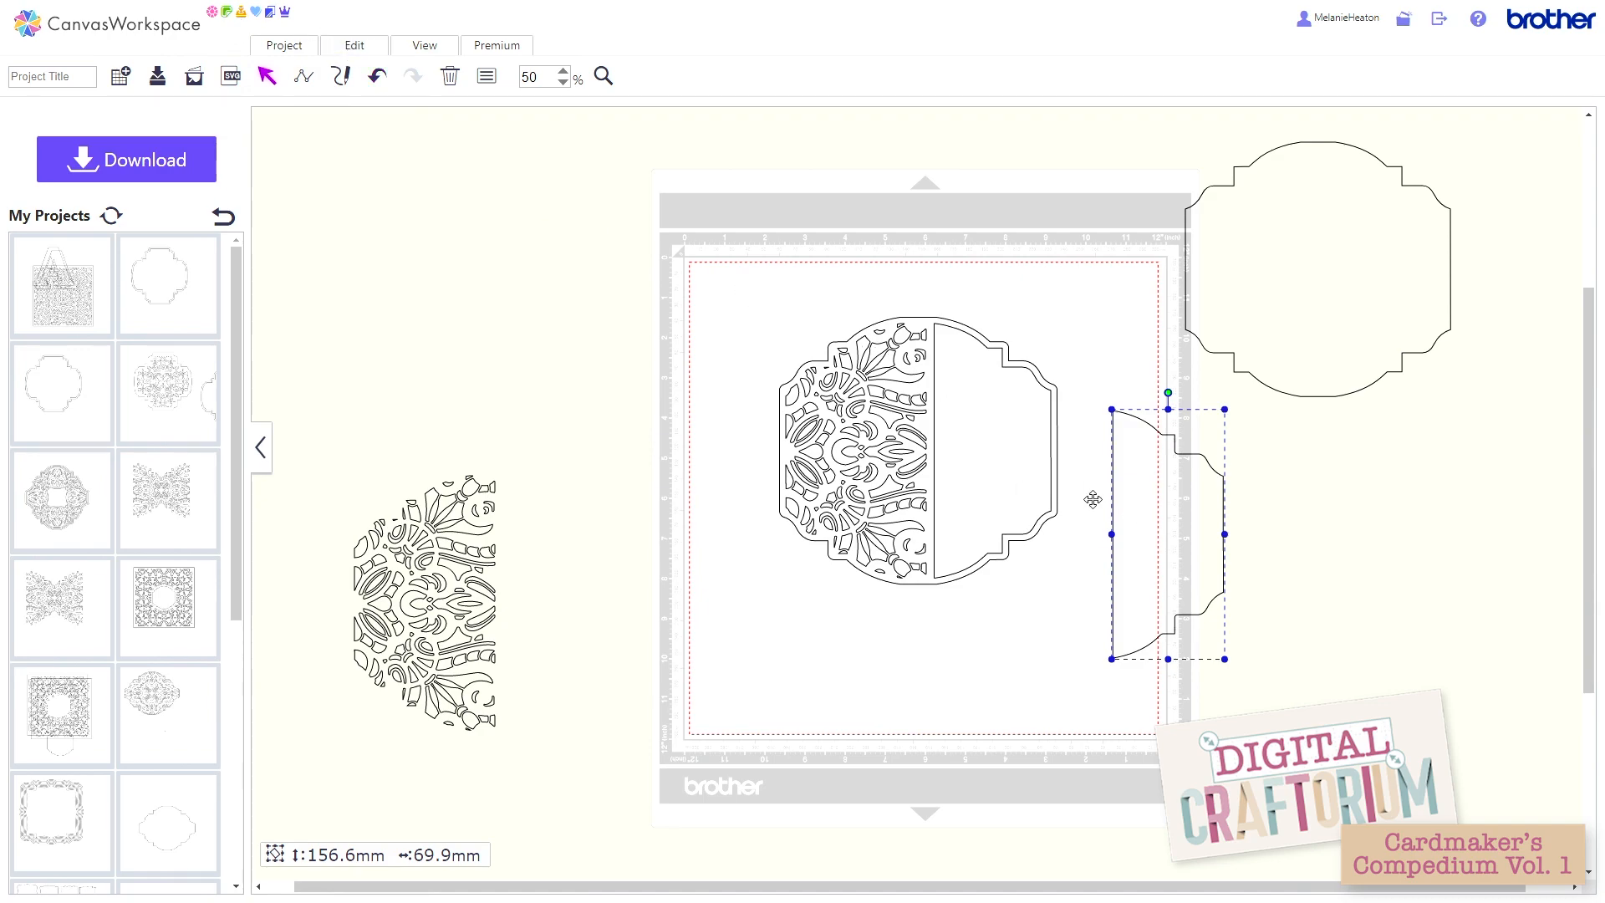
left_click(355, 46)
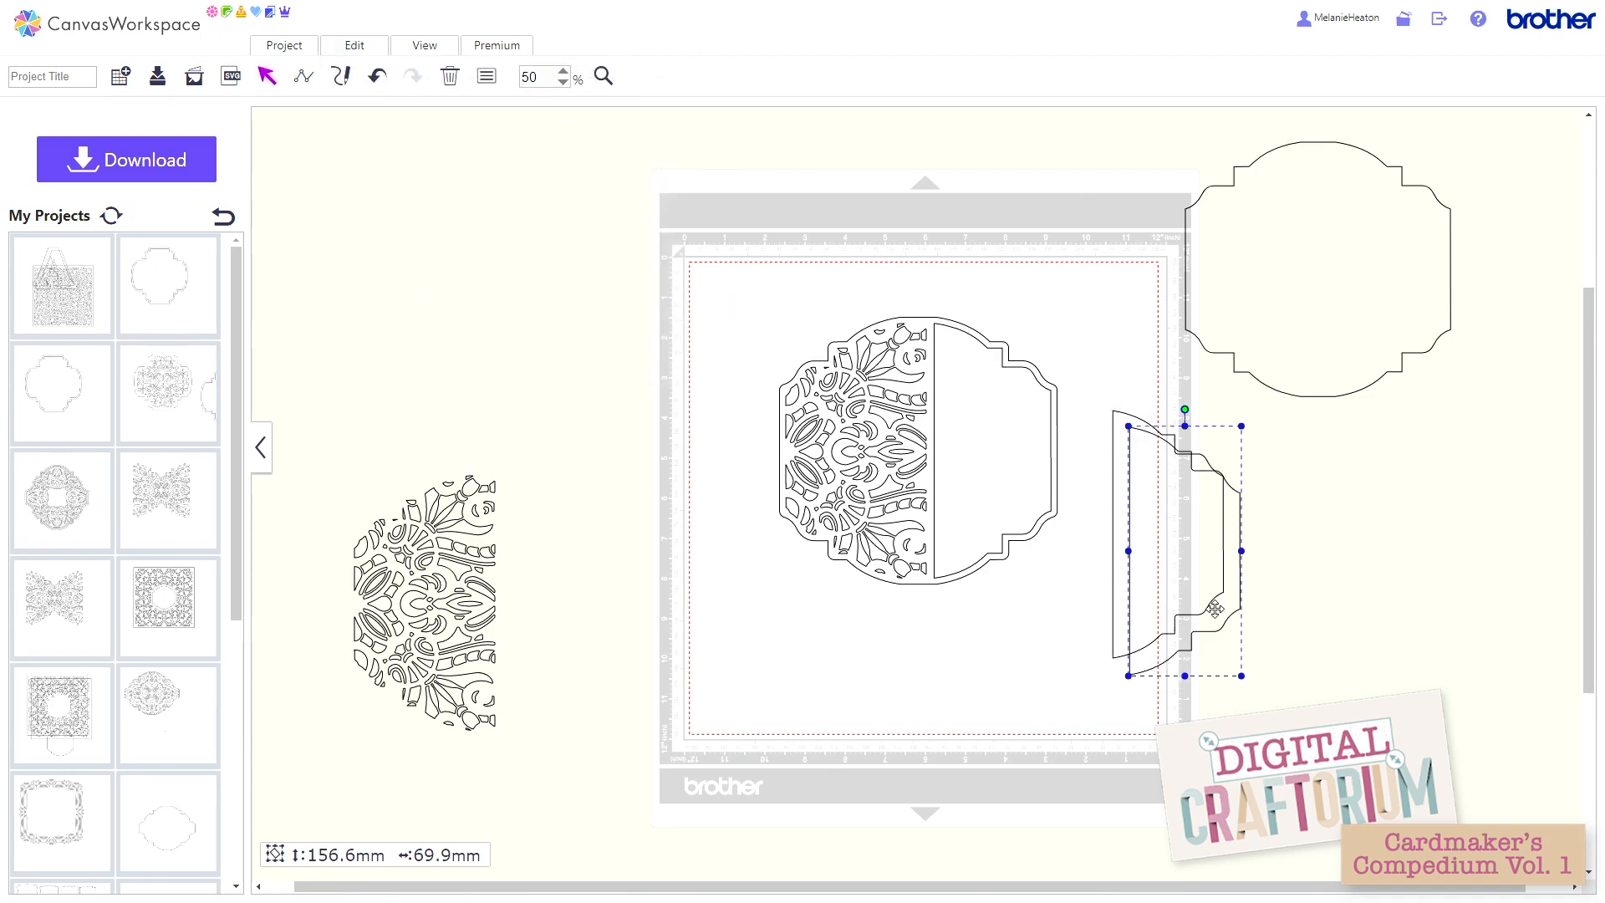
left_click_drag(1216, 609, 1068, 657)
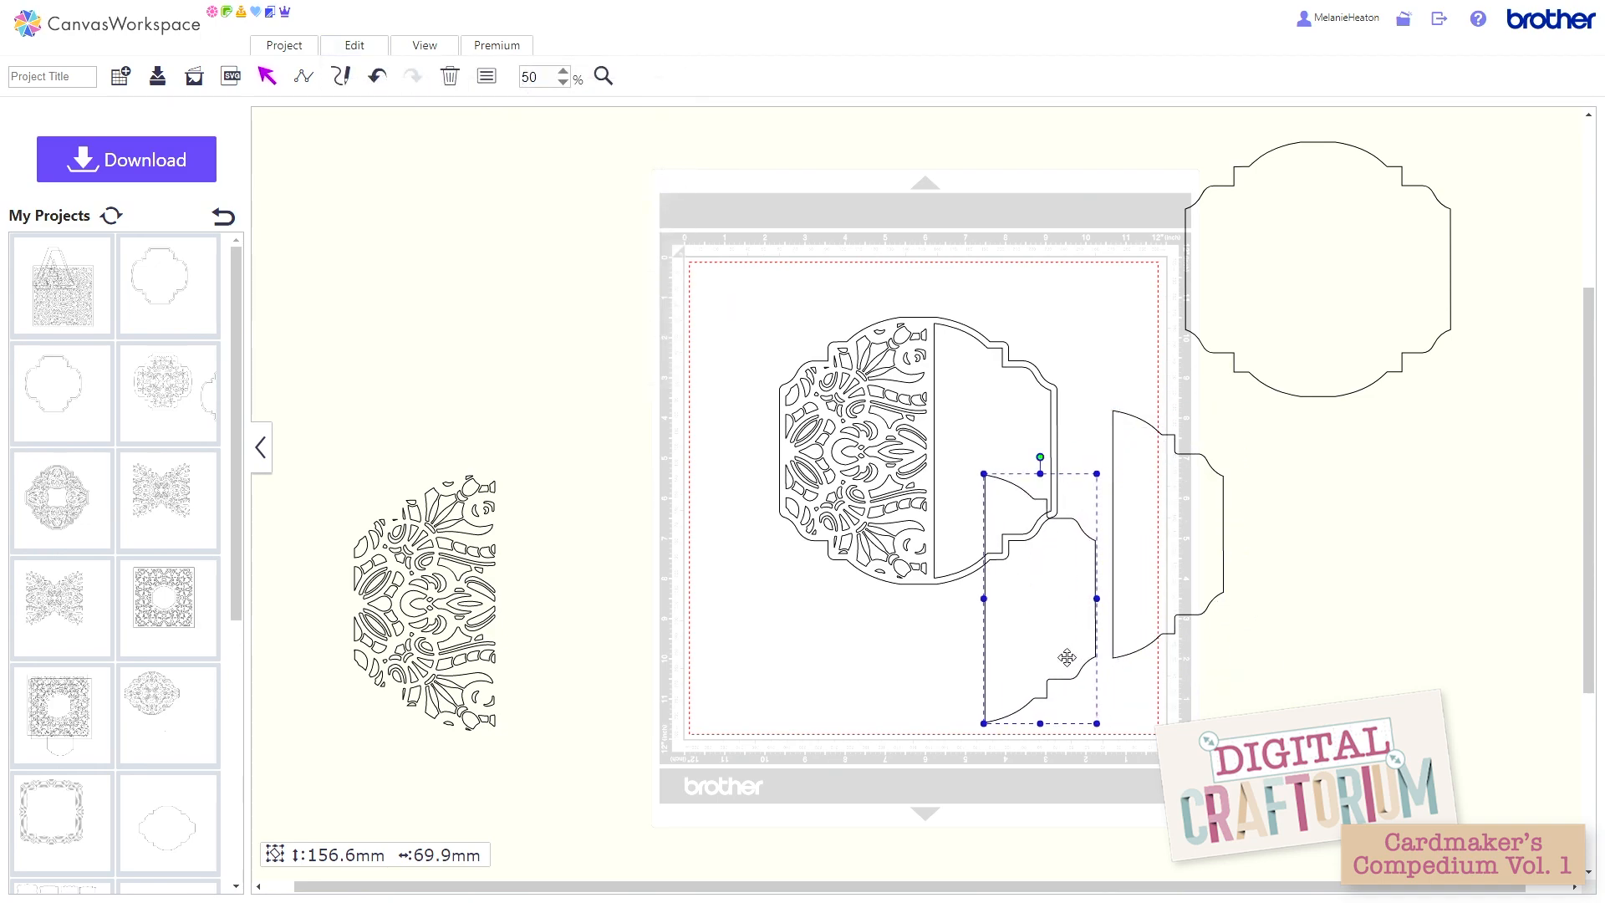
left_click(341, 50)
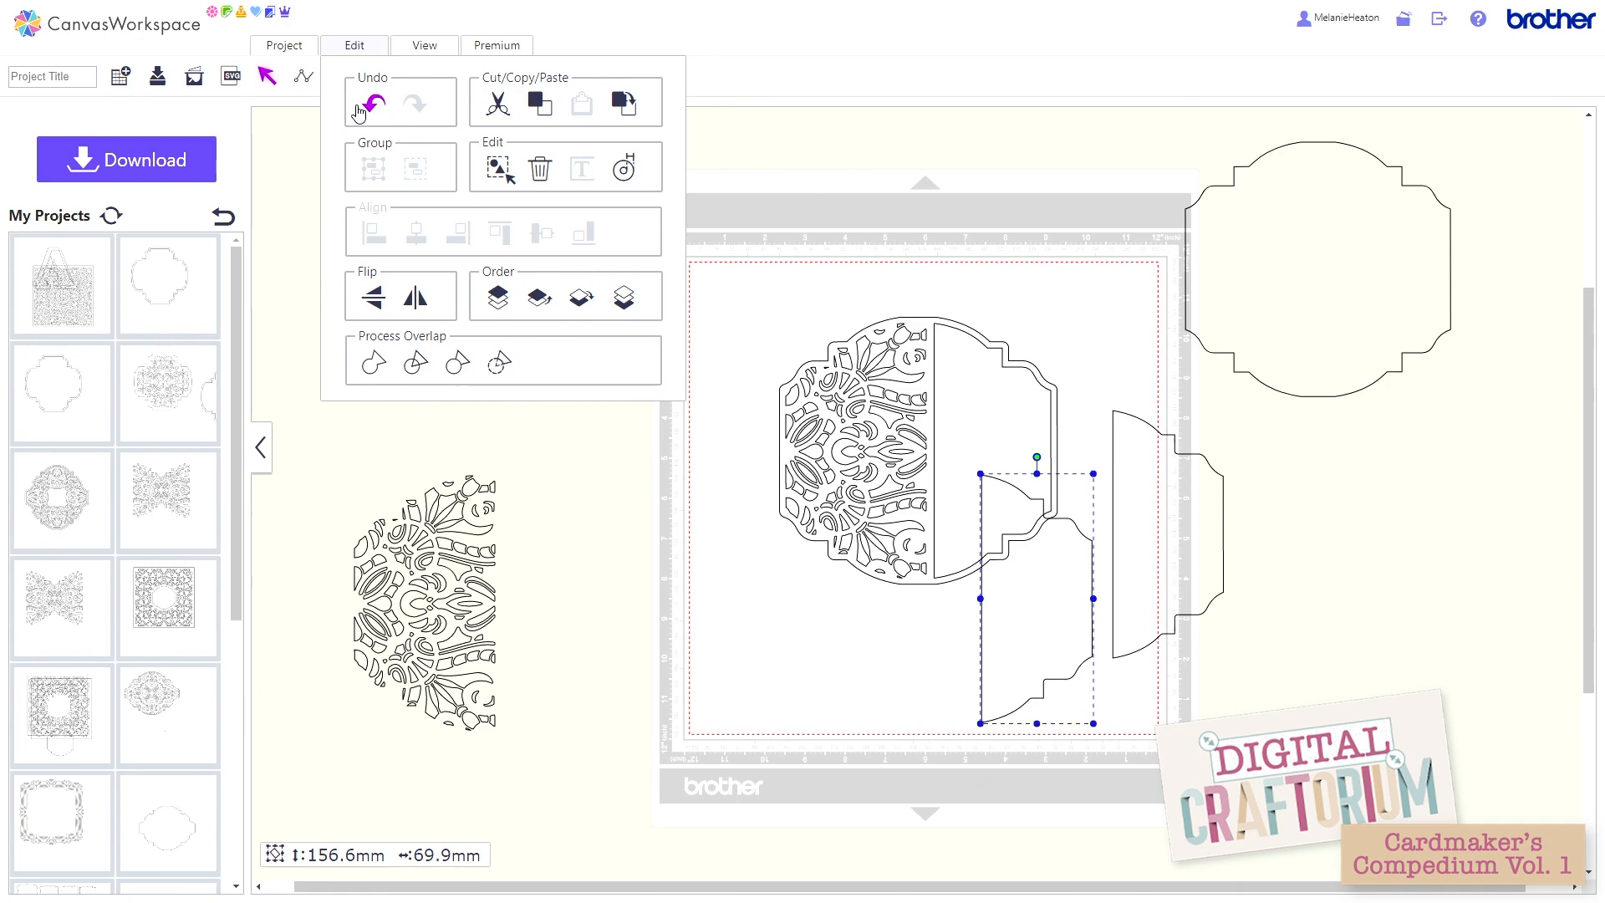
left_click(373, 105)
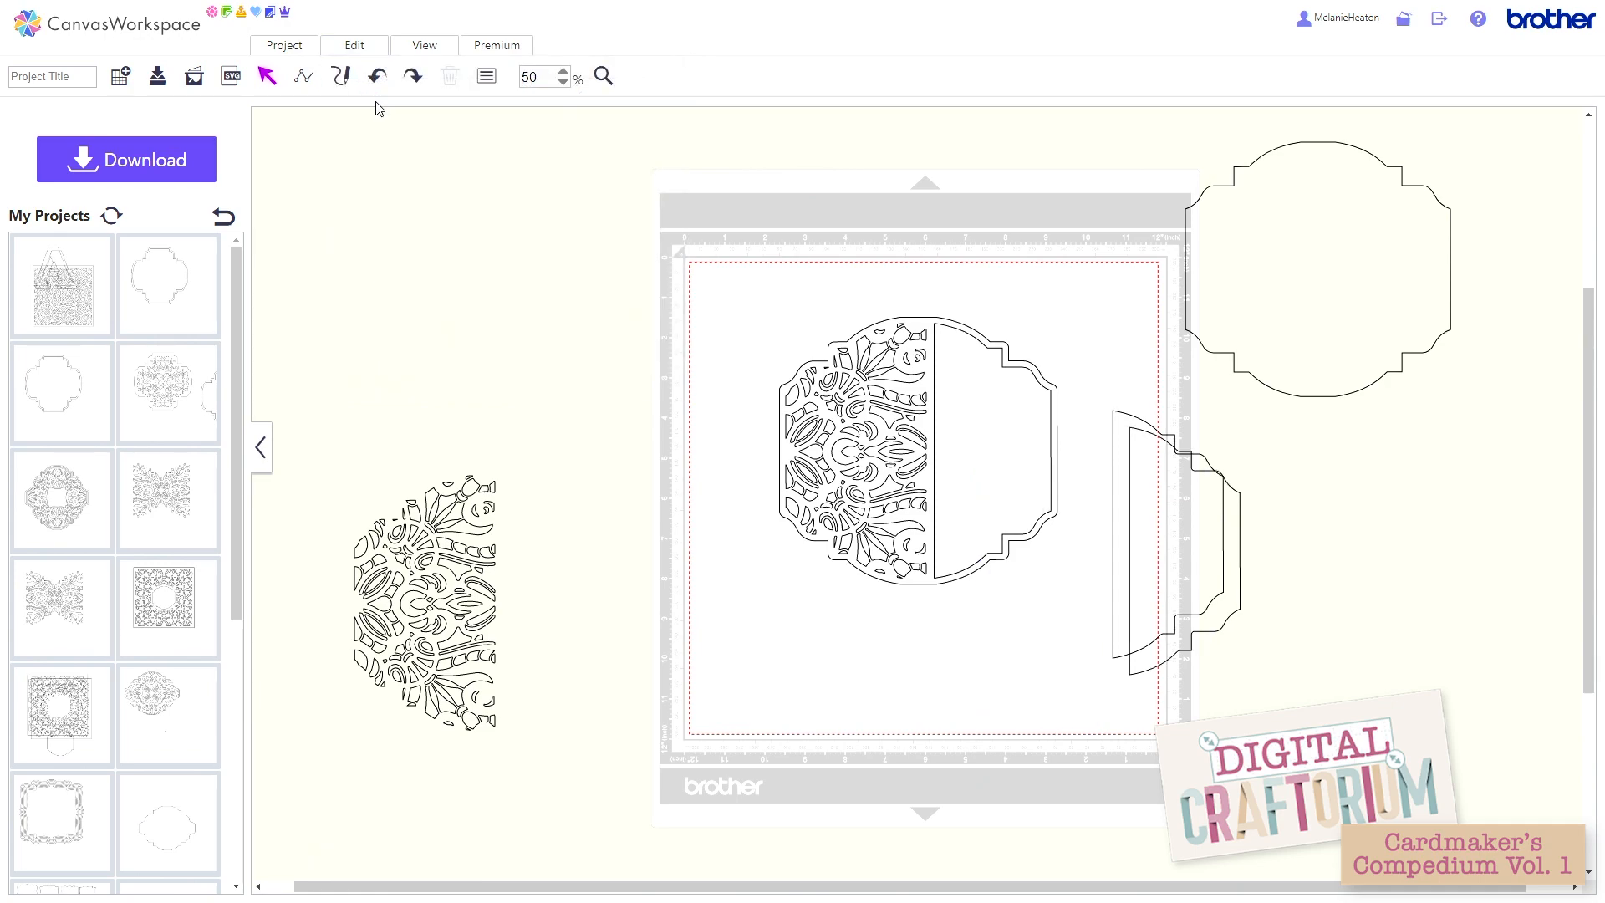
left_click(377, 76)
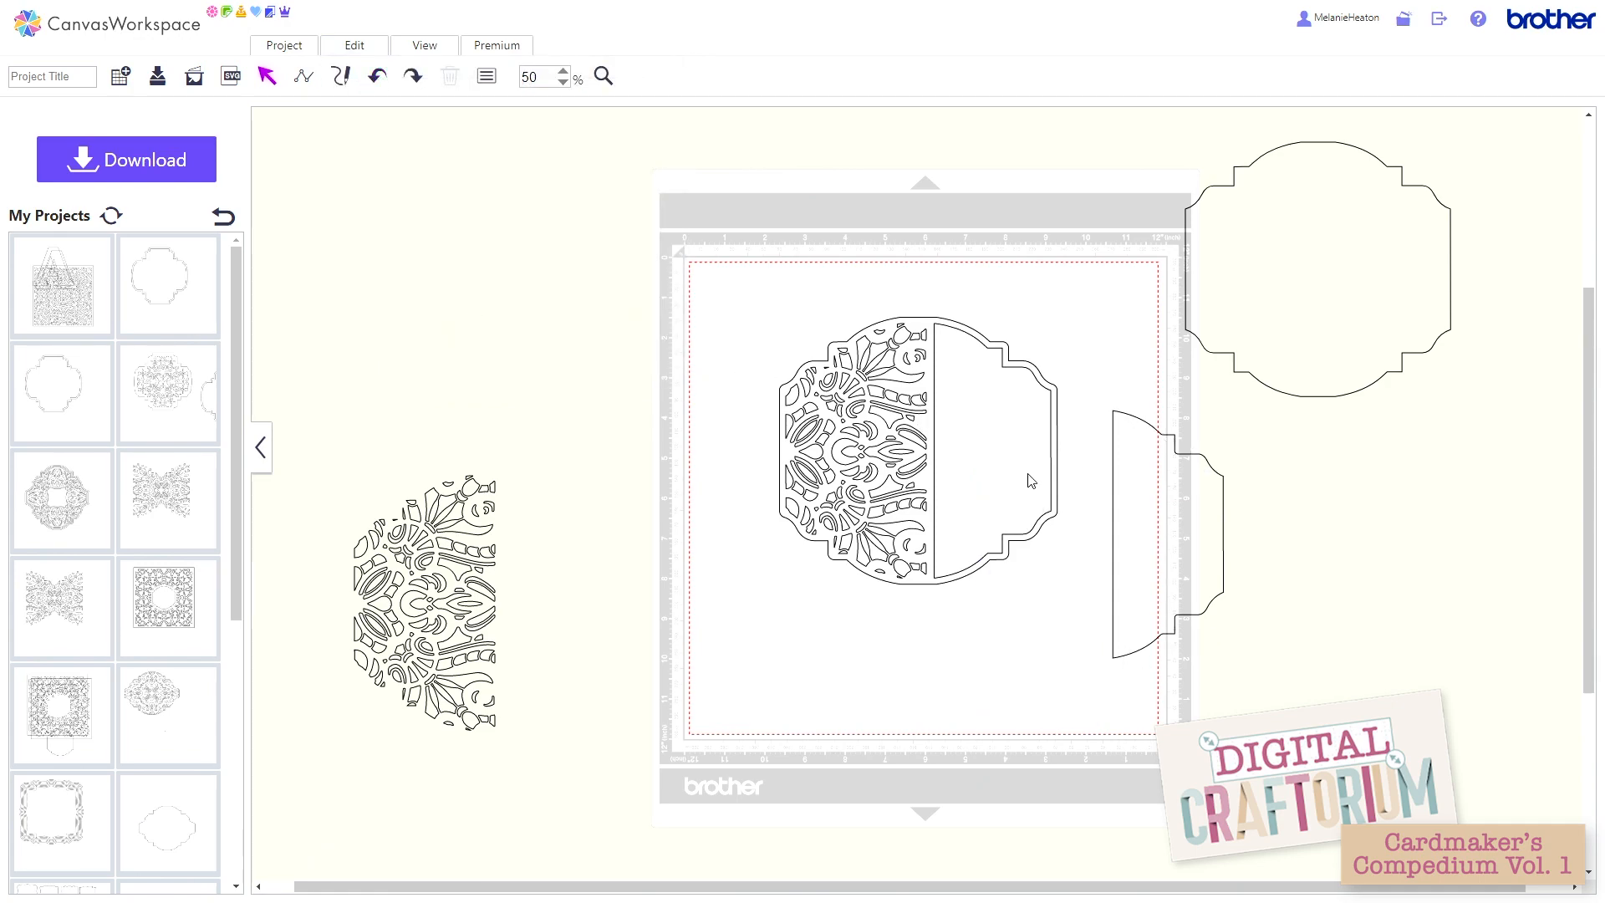
Step: Add a narrow inward offset line with round corners to the half panel, leaving the original line as is
left_click(1113, 493)
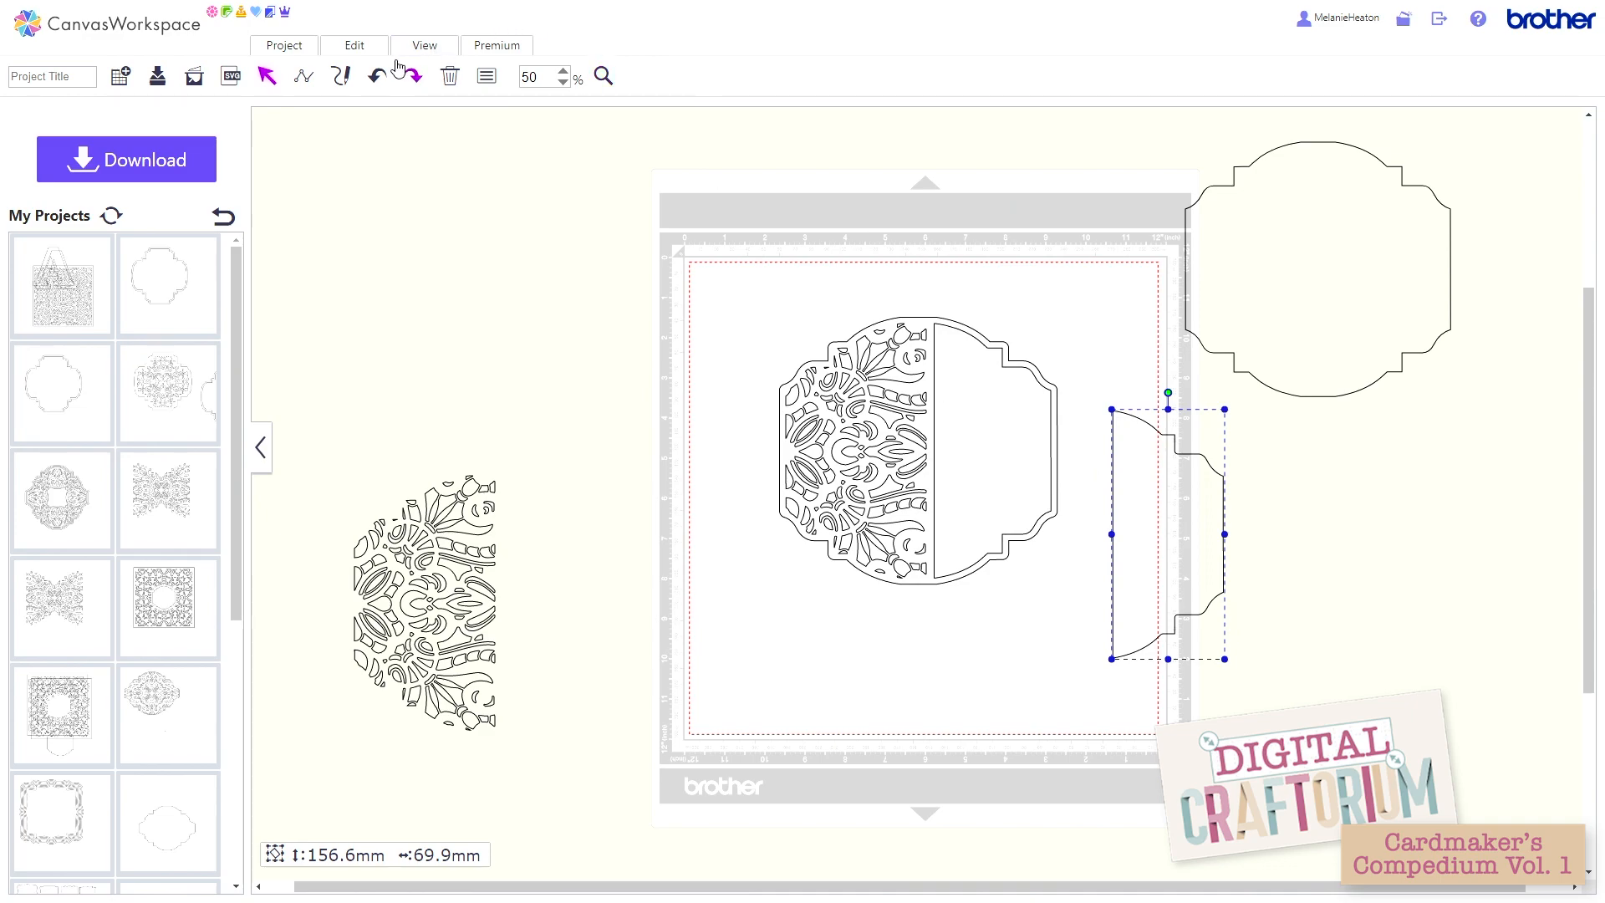
left_click(339, 48)
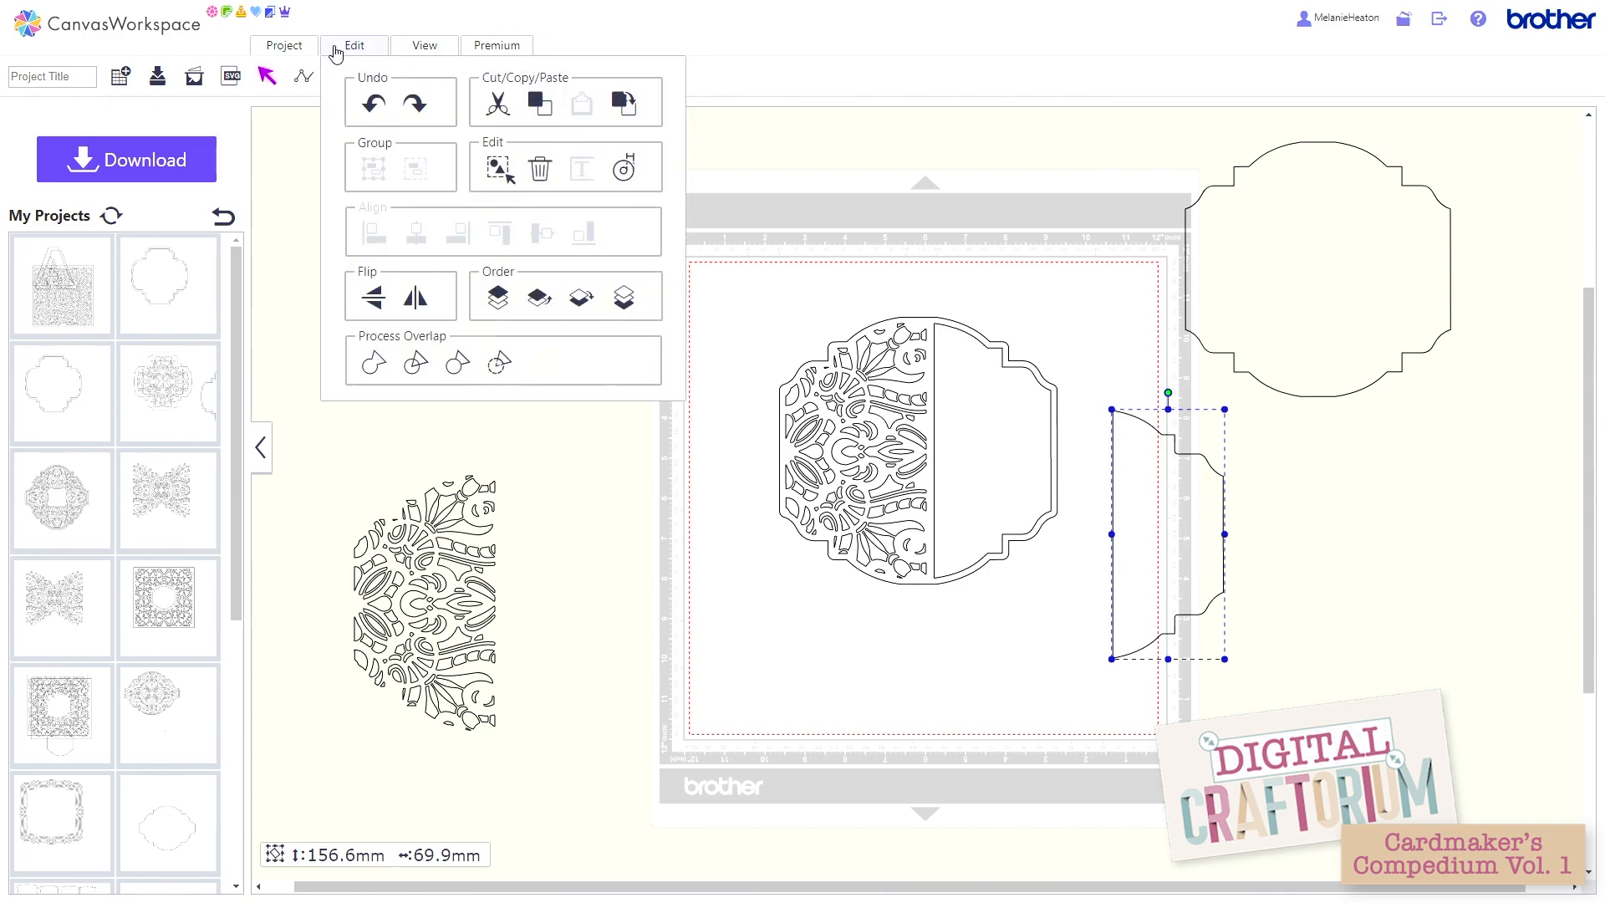
left_click(625, 171)
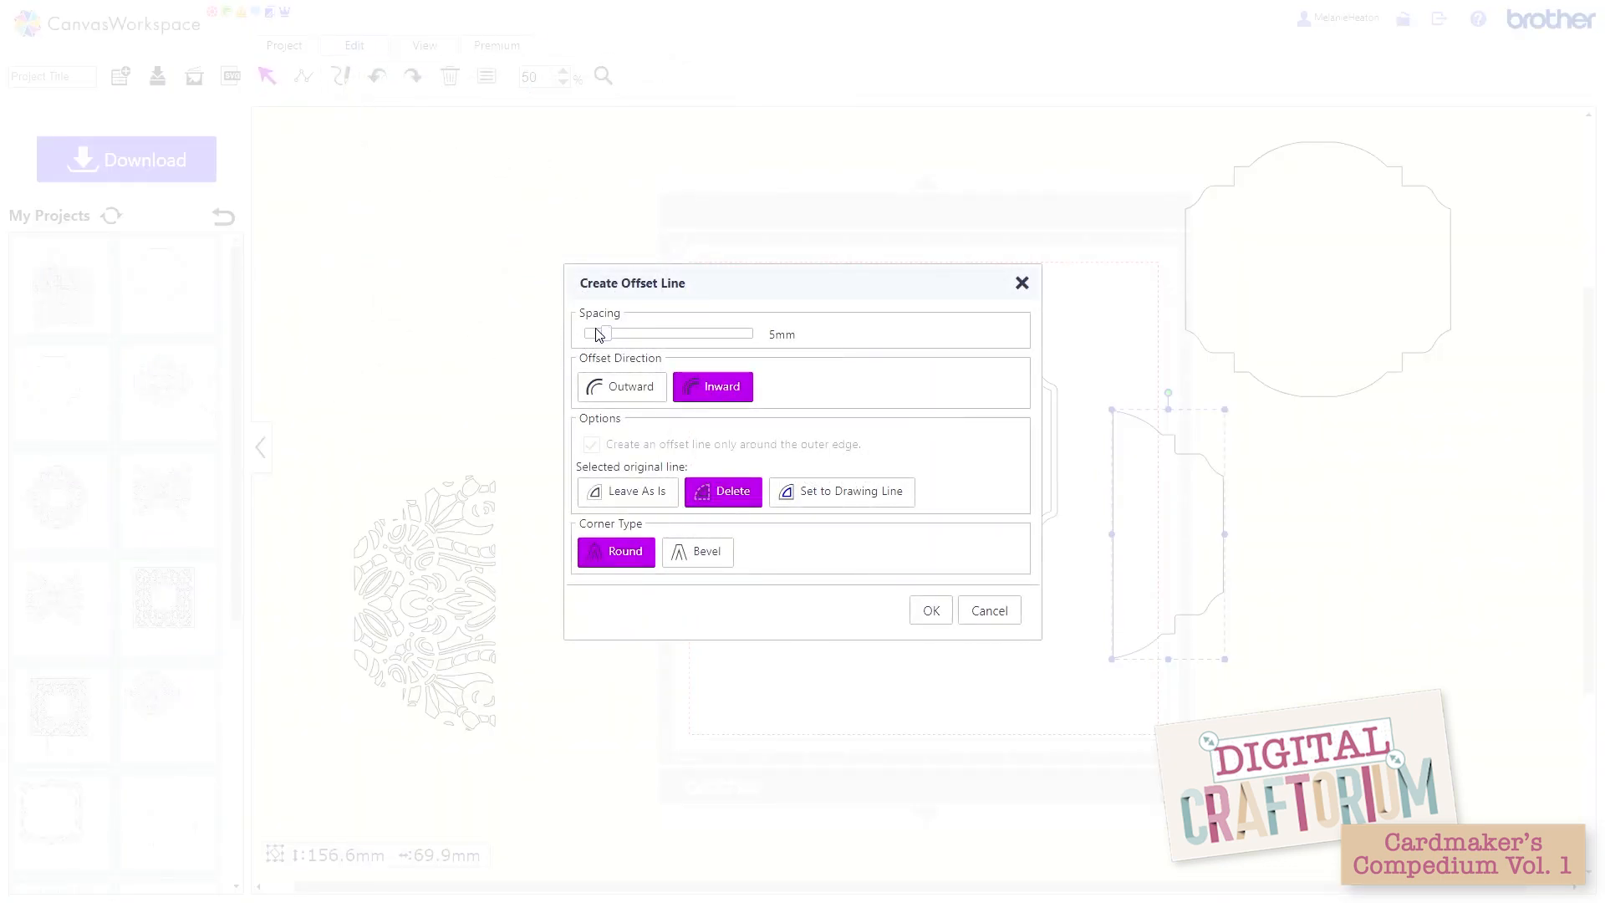
left_click_drag(597, 331, 587, 332)
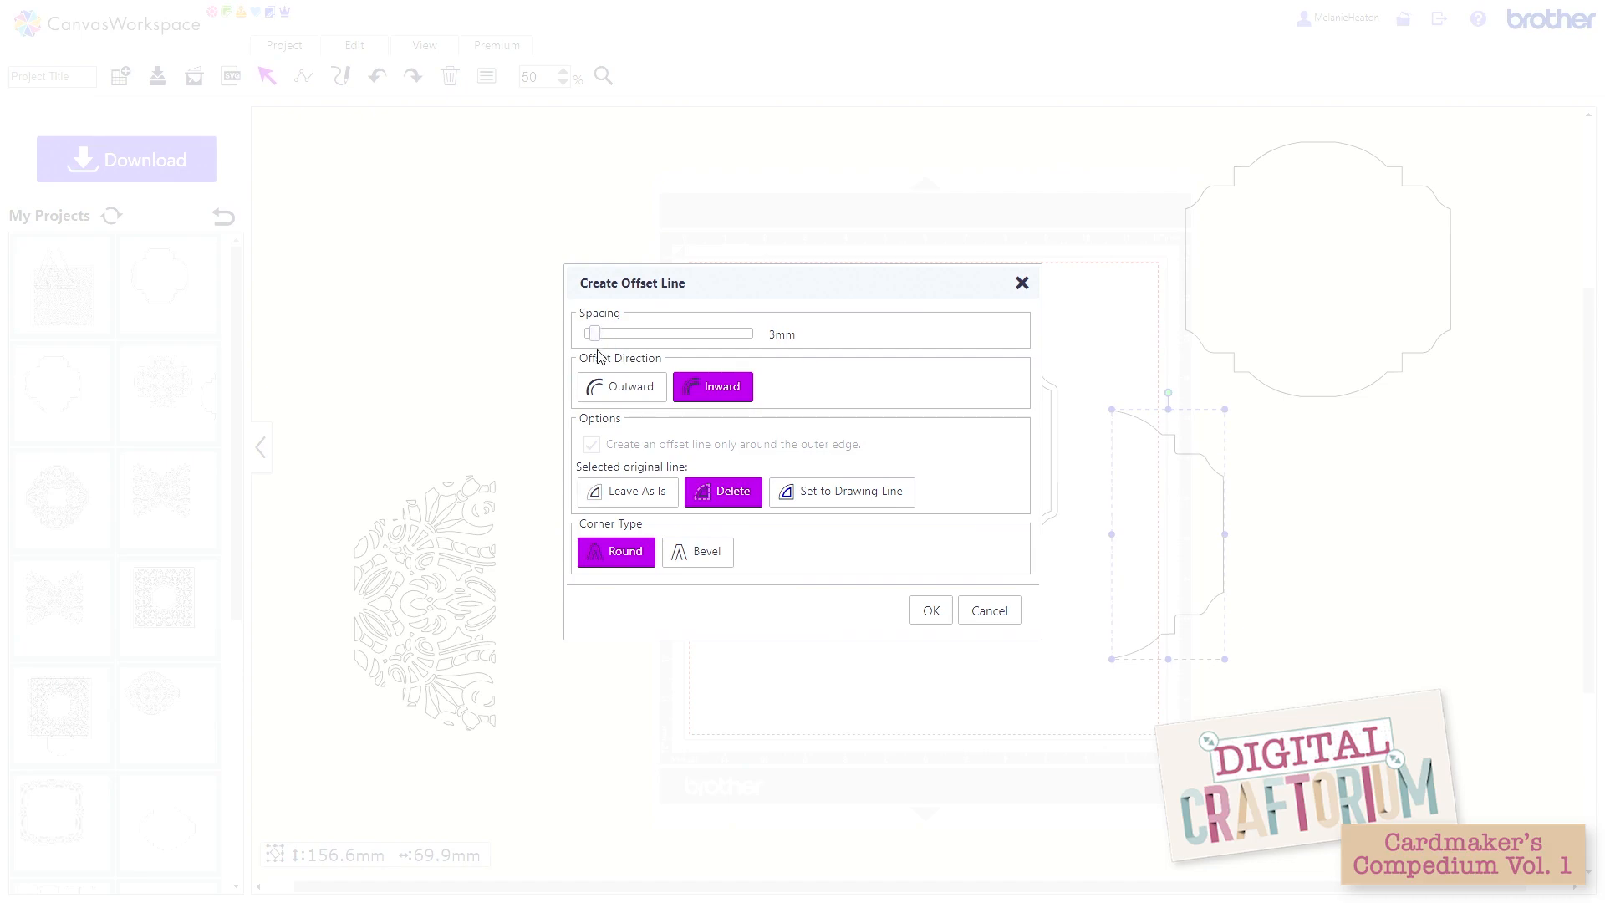
left_click(646, 495)
left_click(930, 612)
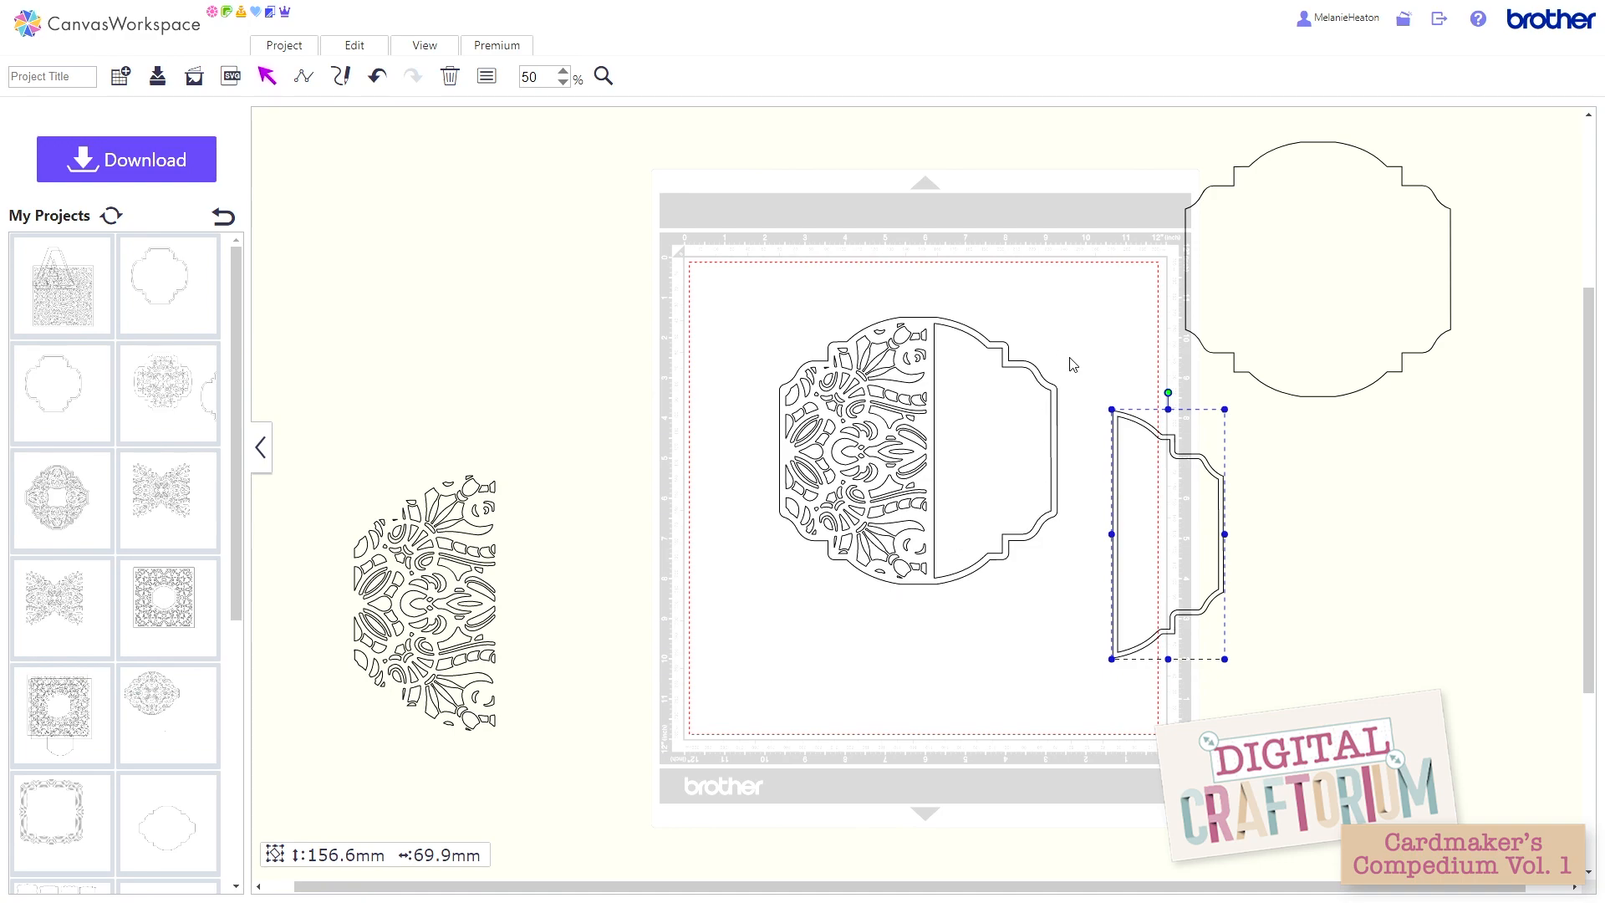
Step: Group the half panel with its inner offset line and place the group centred inside the card's plain half
left_click_drag(1069, 357, 1209, 501)
left_click(1327, 509)
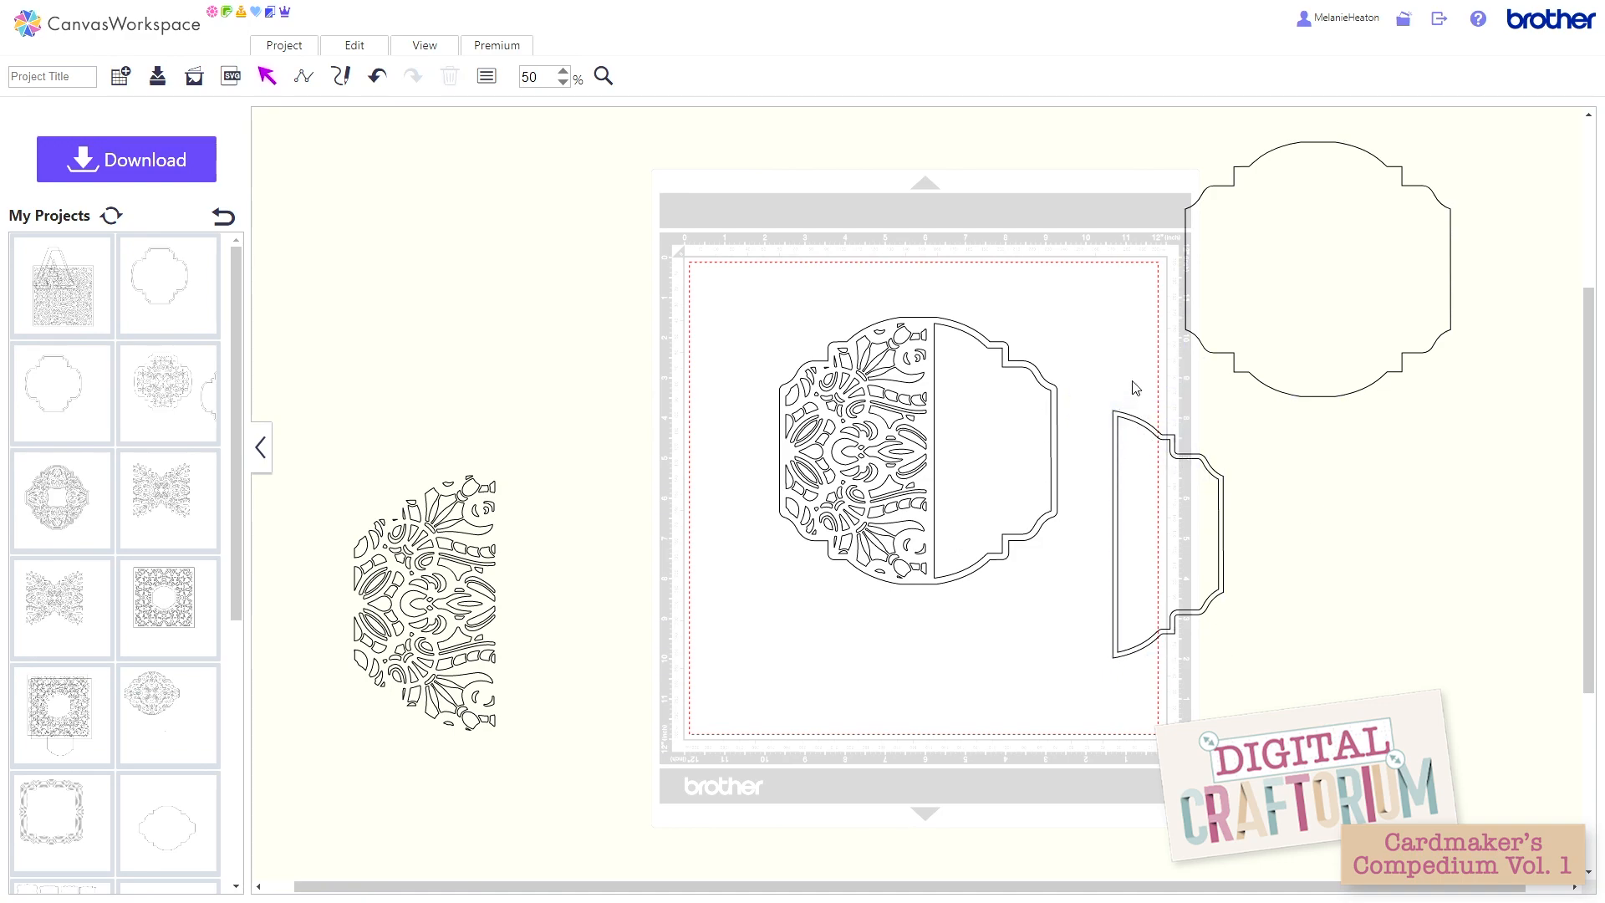
left_click_drag(1126, 377, 1137, 457)
left_click(386, 52)
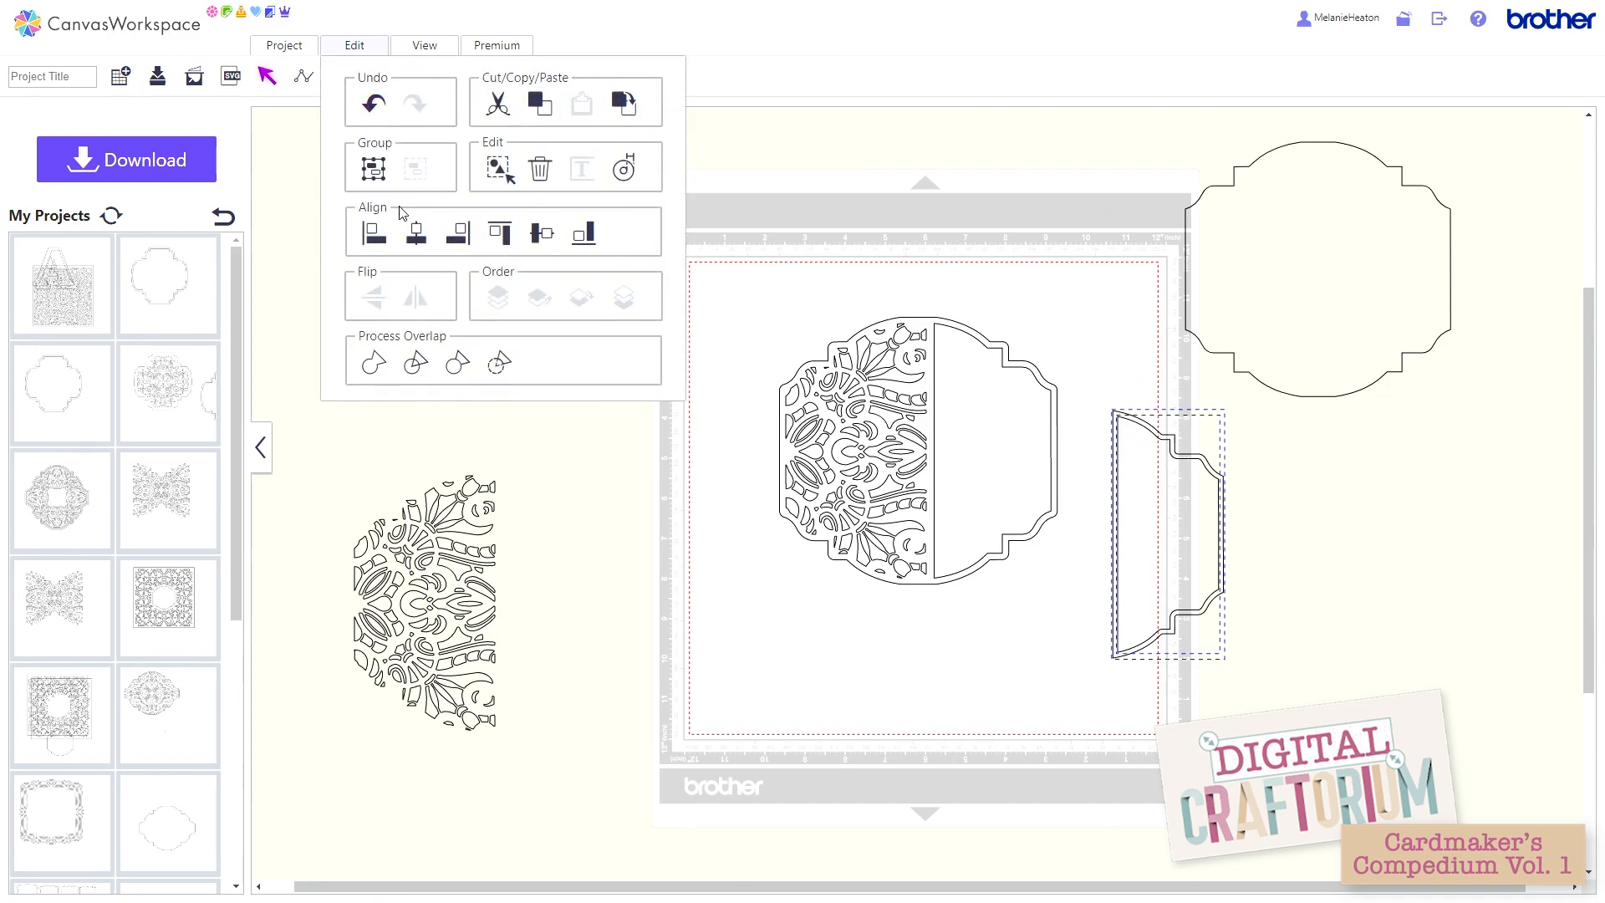
left_click(374, 170)
left_click_drag(1176, 554, 1002, 470)
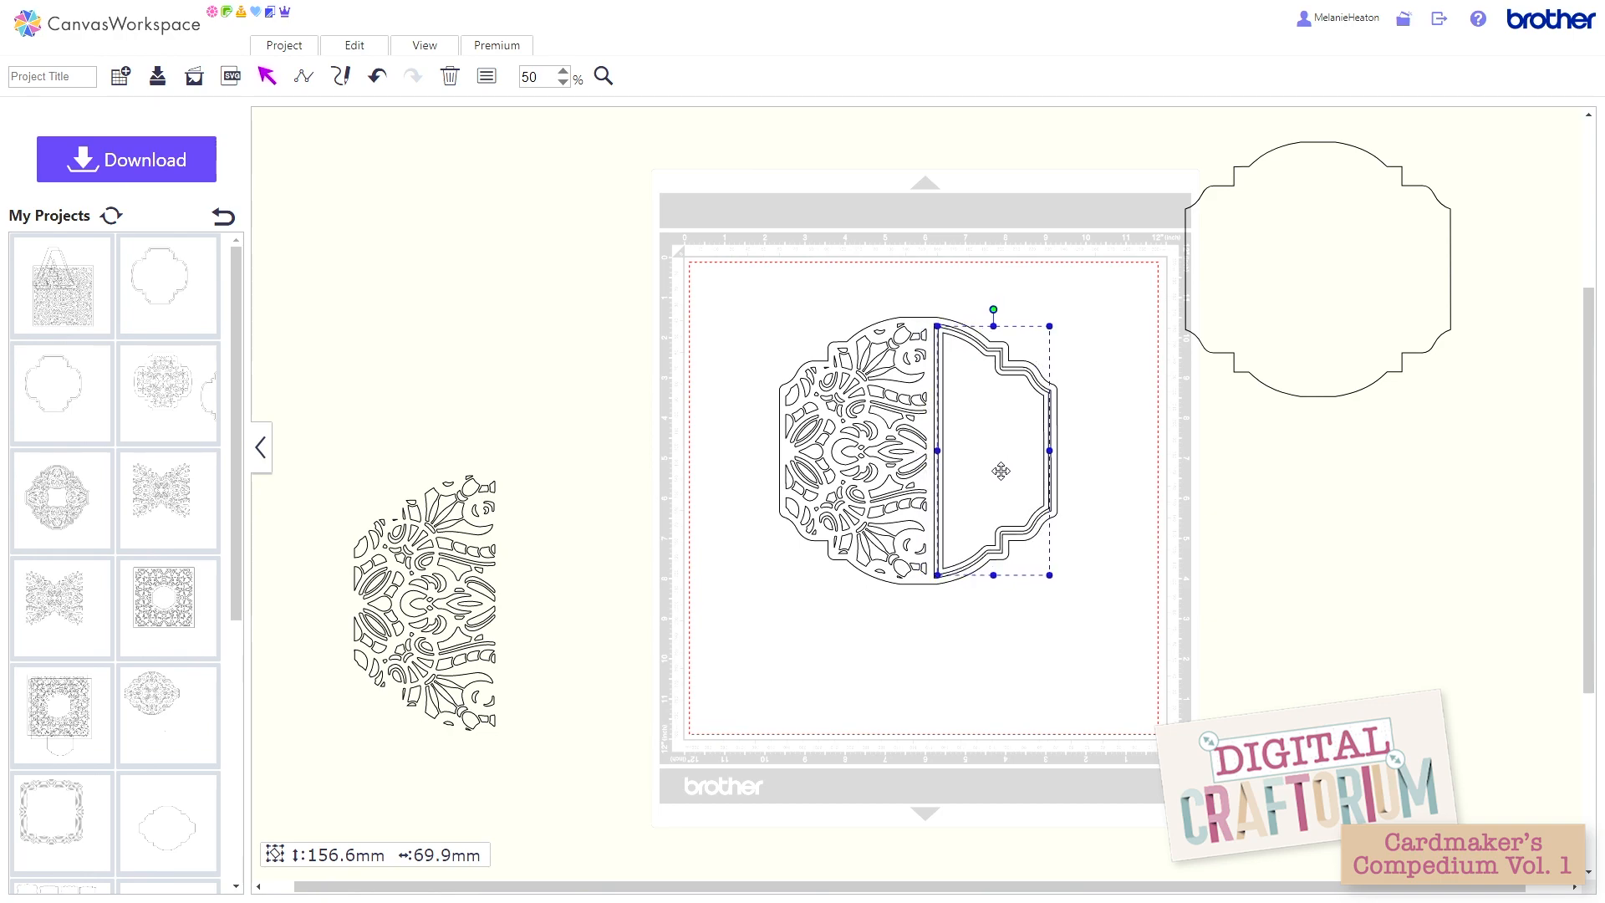
left_click(1135, 507)
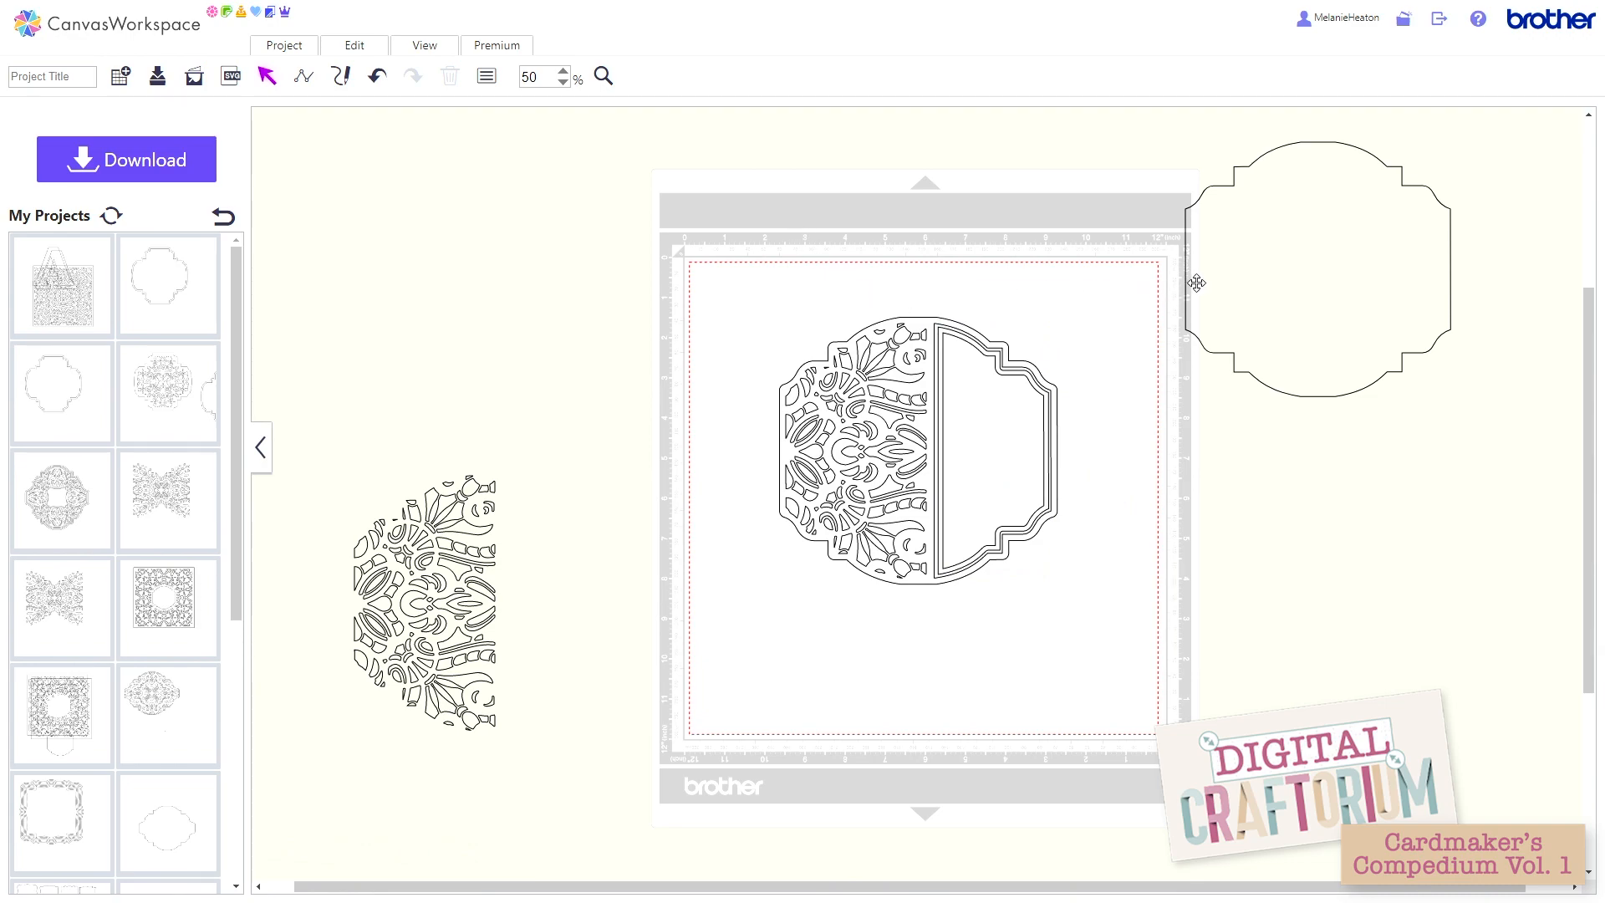
Step: Shift the spare outline slightly towards the mat, and group the lattice card with the framed panel inside its plain half
left_click_drag(1198, 277, 1172, 289)
left_click_drag(810, 264, 1042, 452)
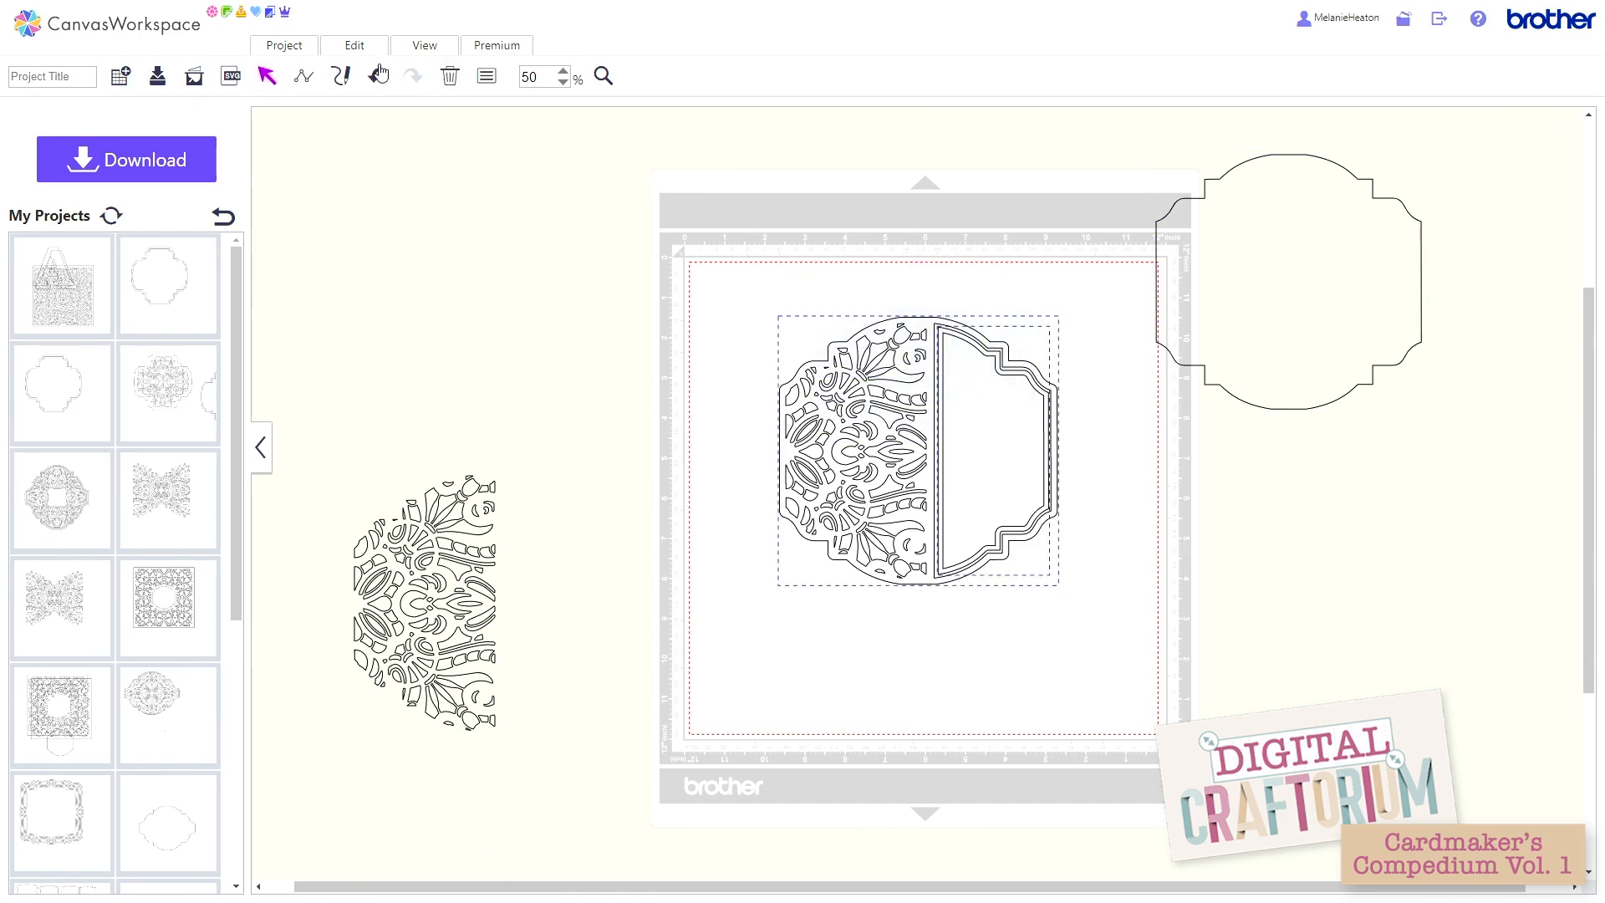
left_click(361, 49)
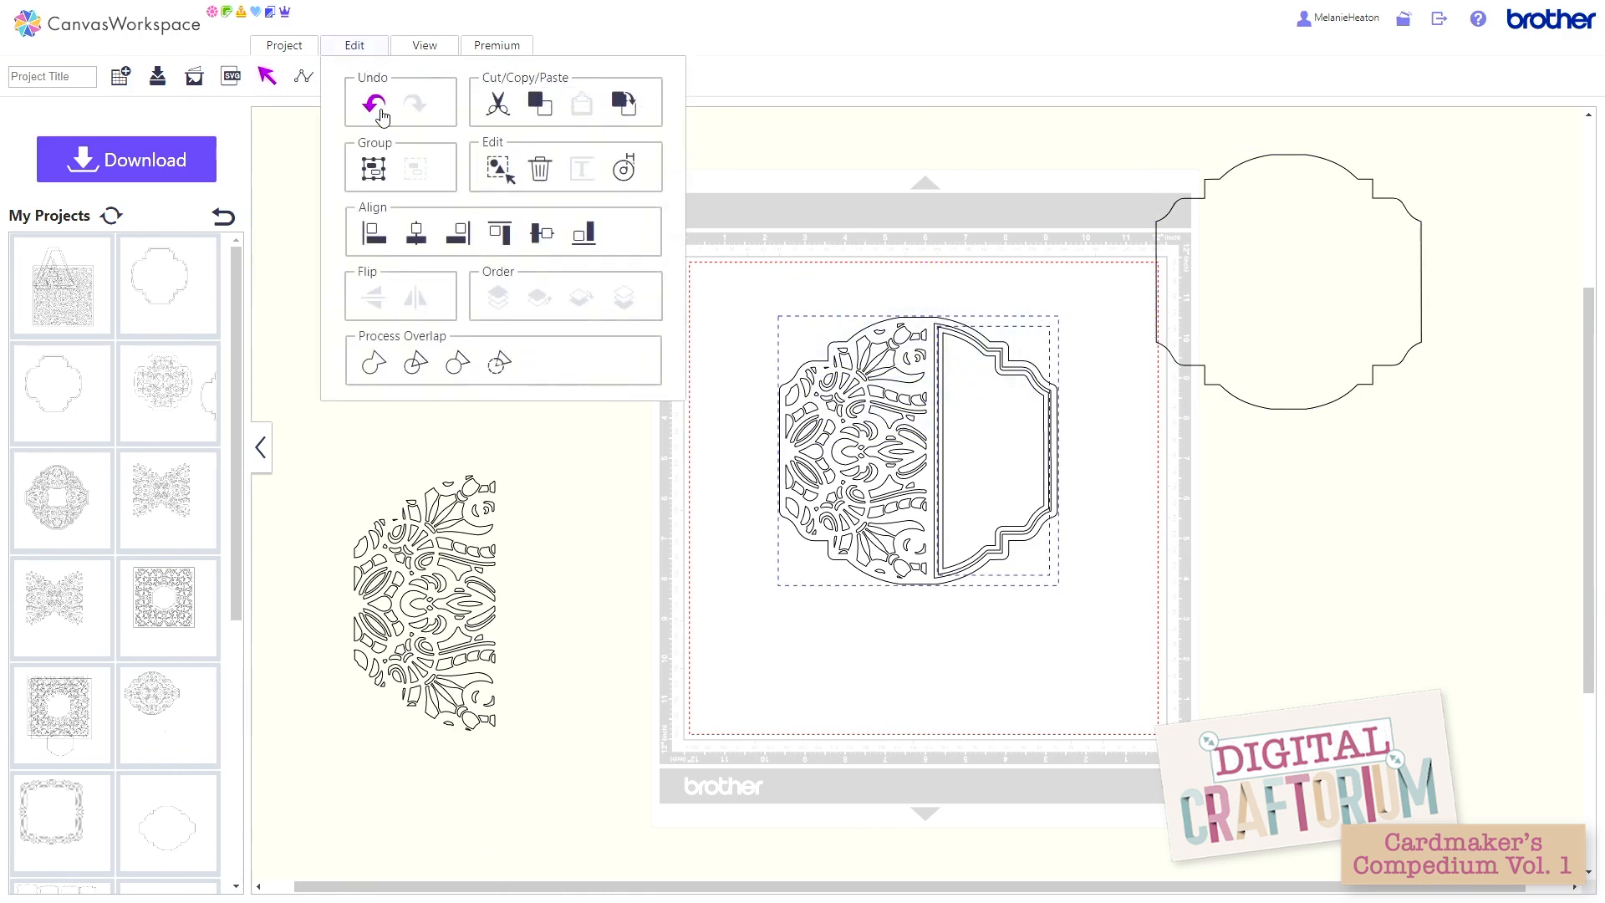
left_click(377, 171)
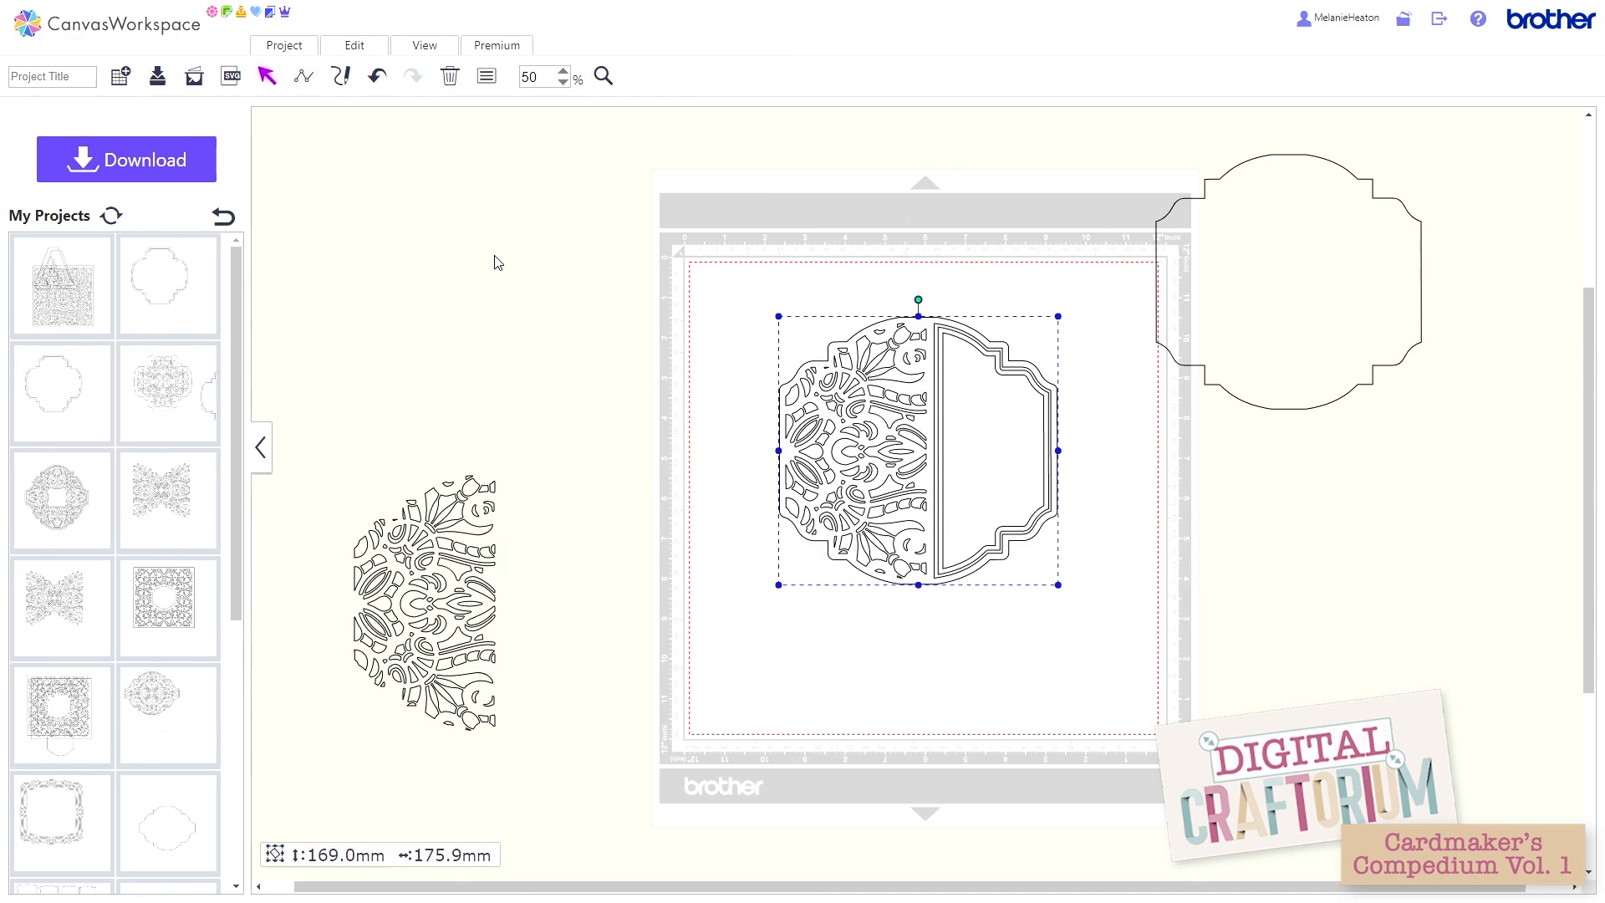
Step: Move the spare outline closer to the card and add a 3 mm outward offset line with round corners, leaving the original line as is
left_click_drag(1190, 318, 1092, 301)
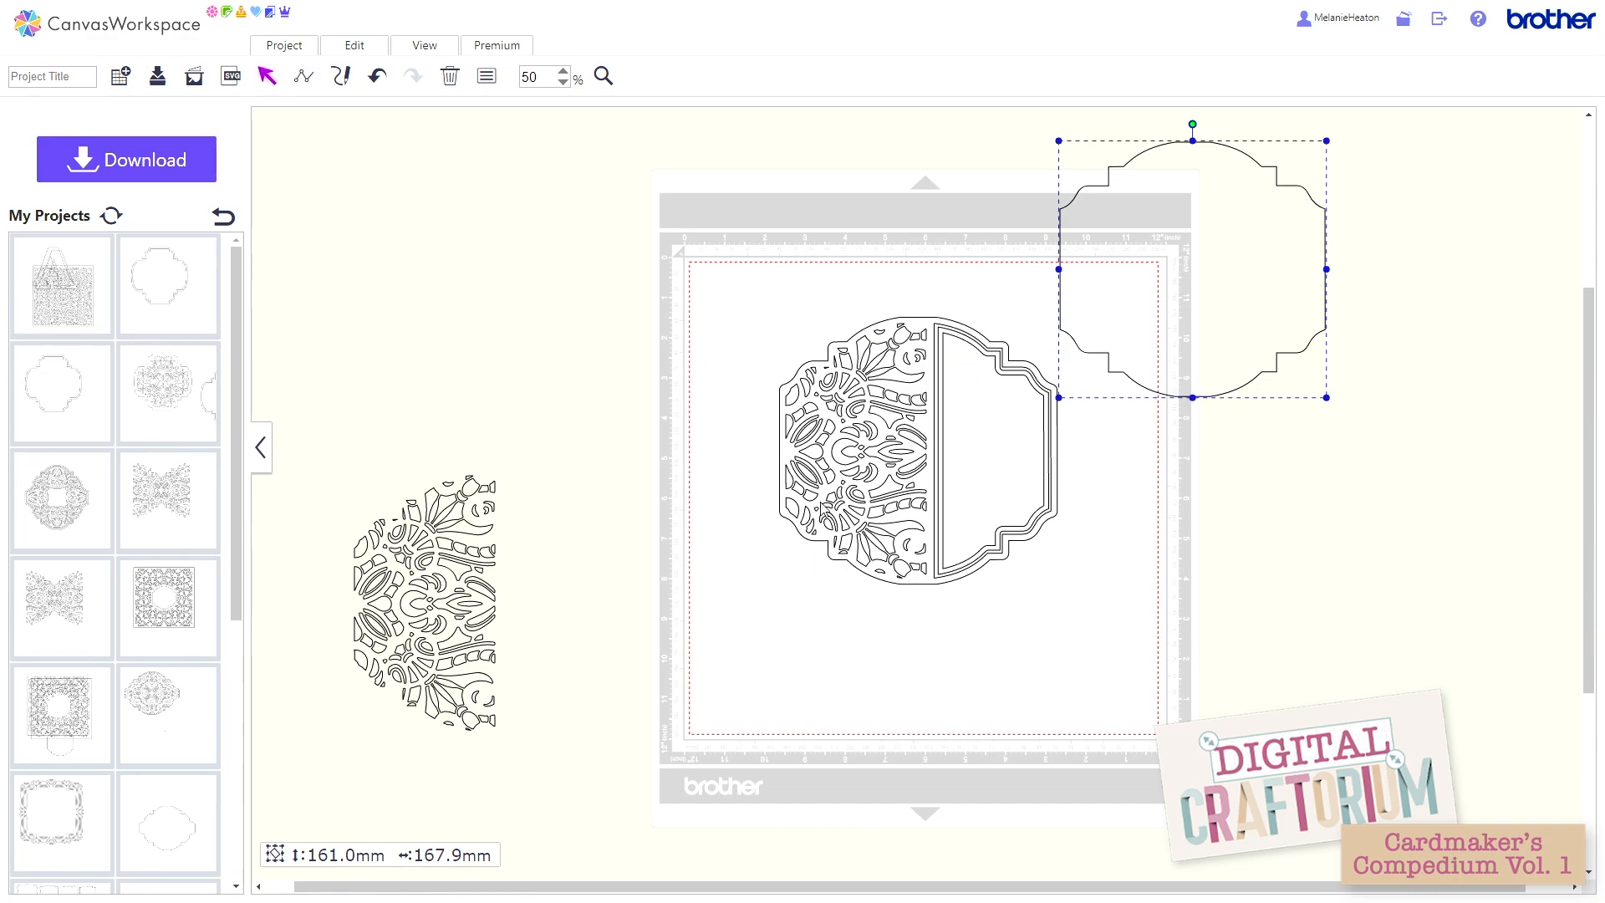
left_click(358, 47)
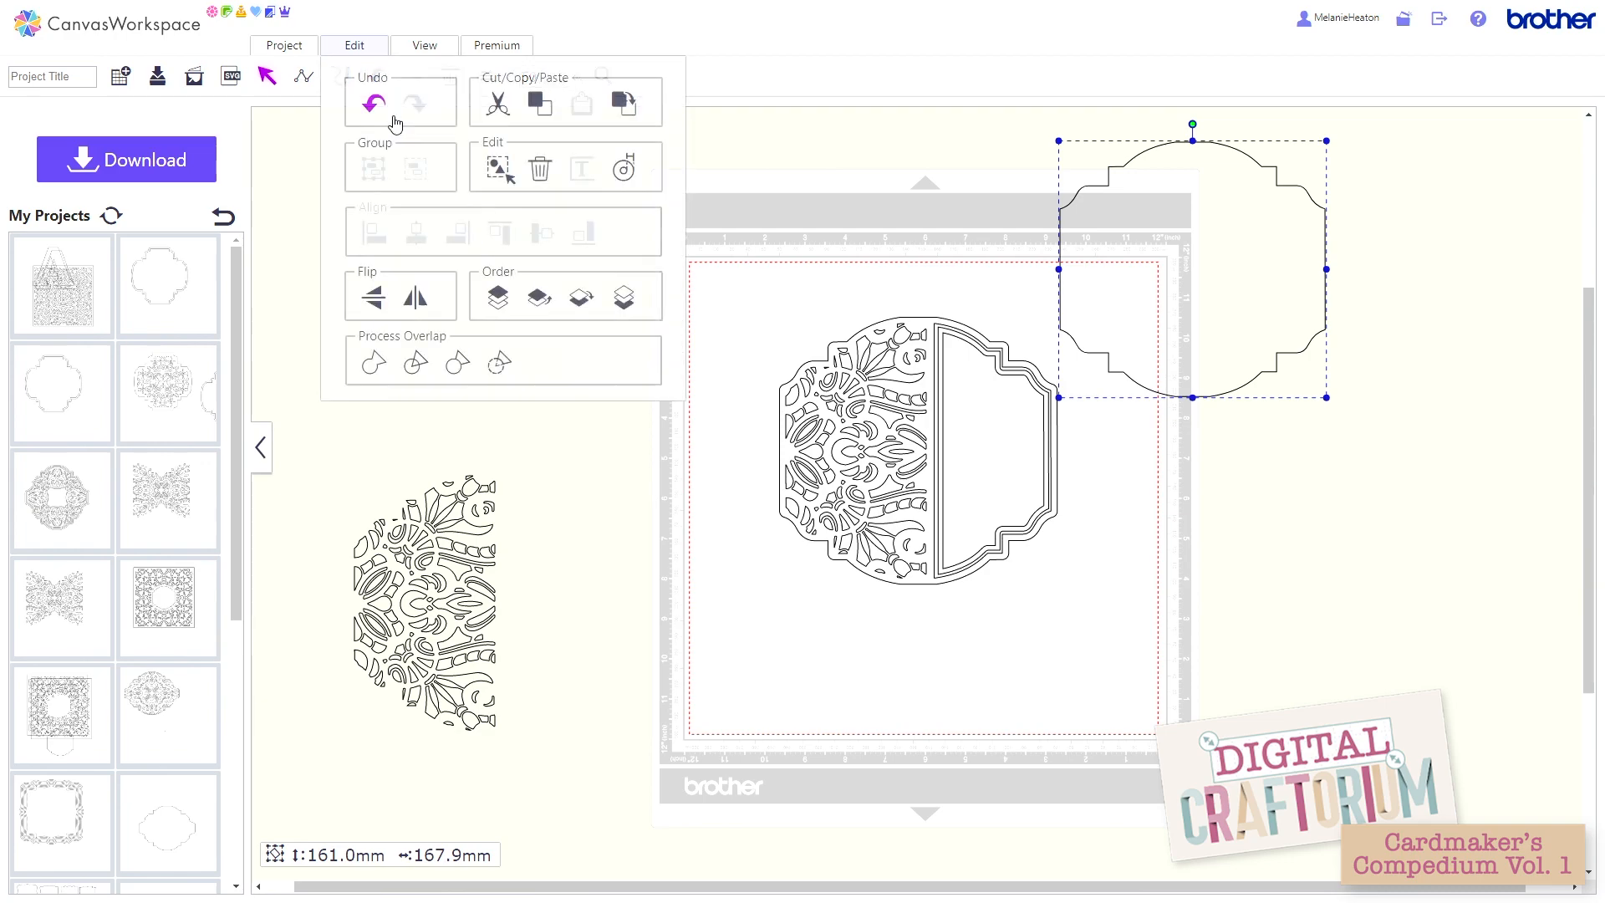
left_click(624, 171)
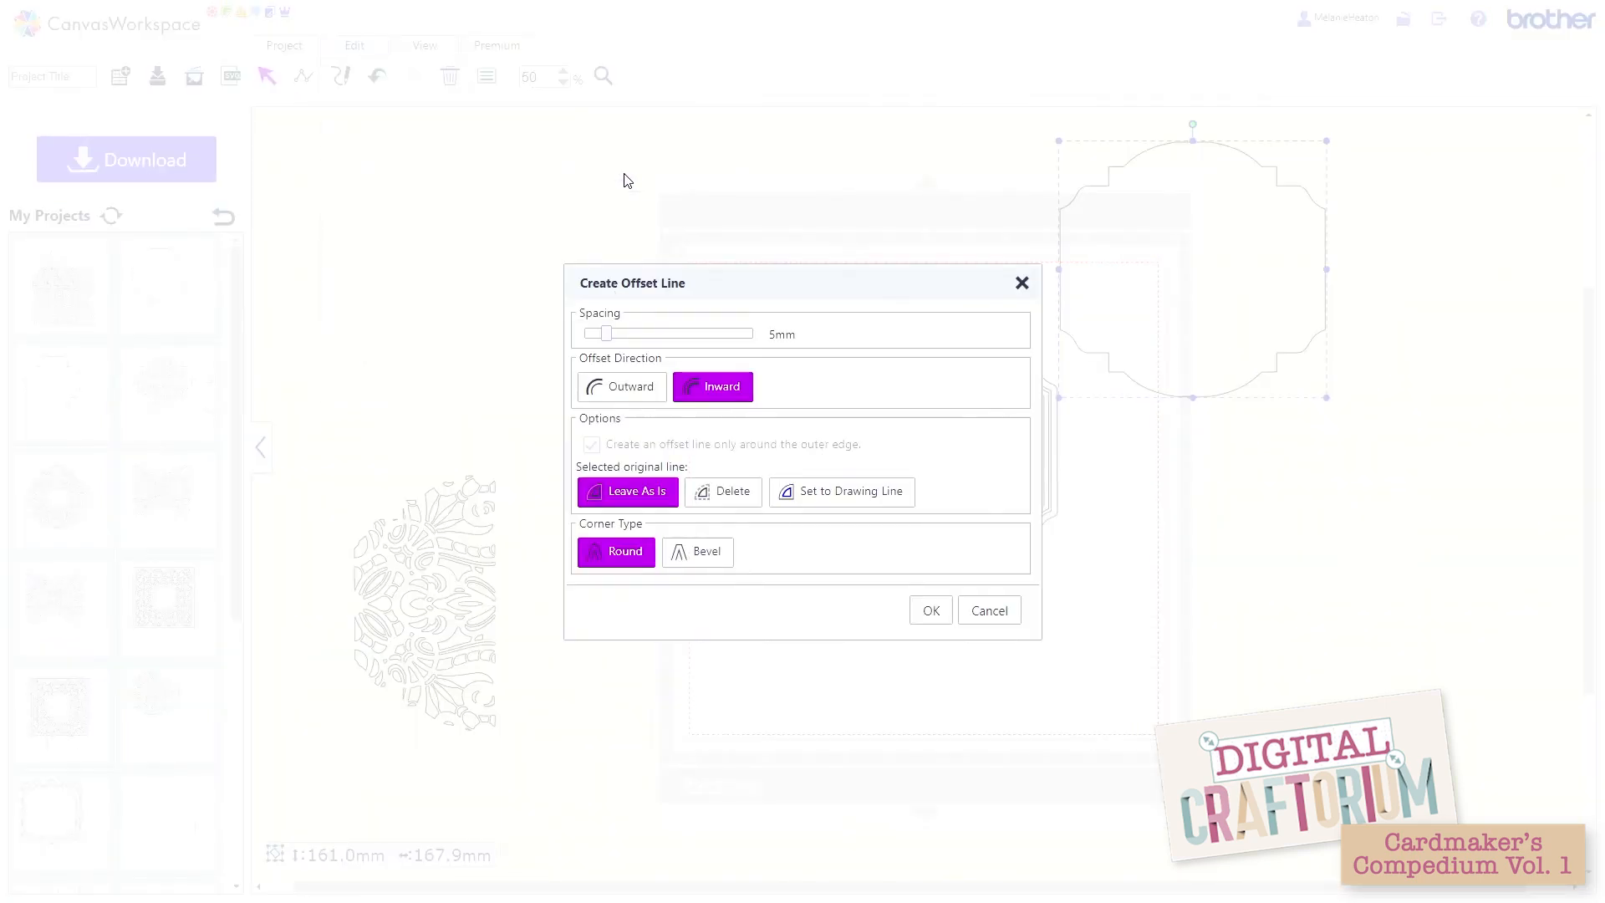
left_click(598, 335)
left_click(637, 390)
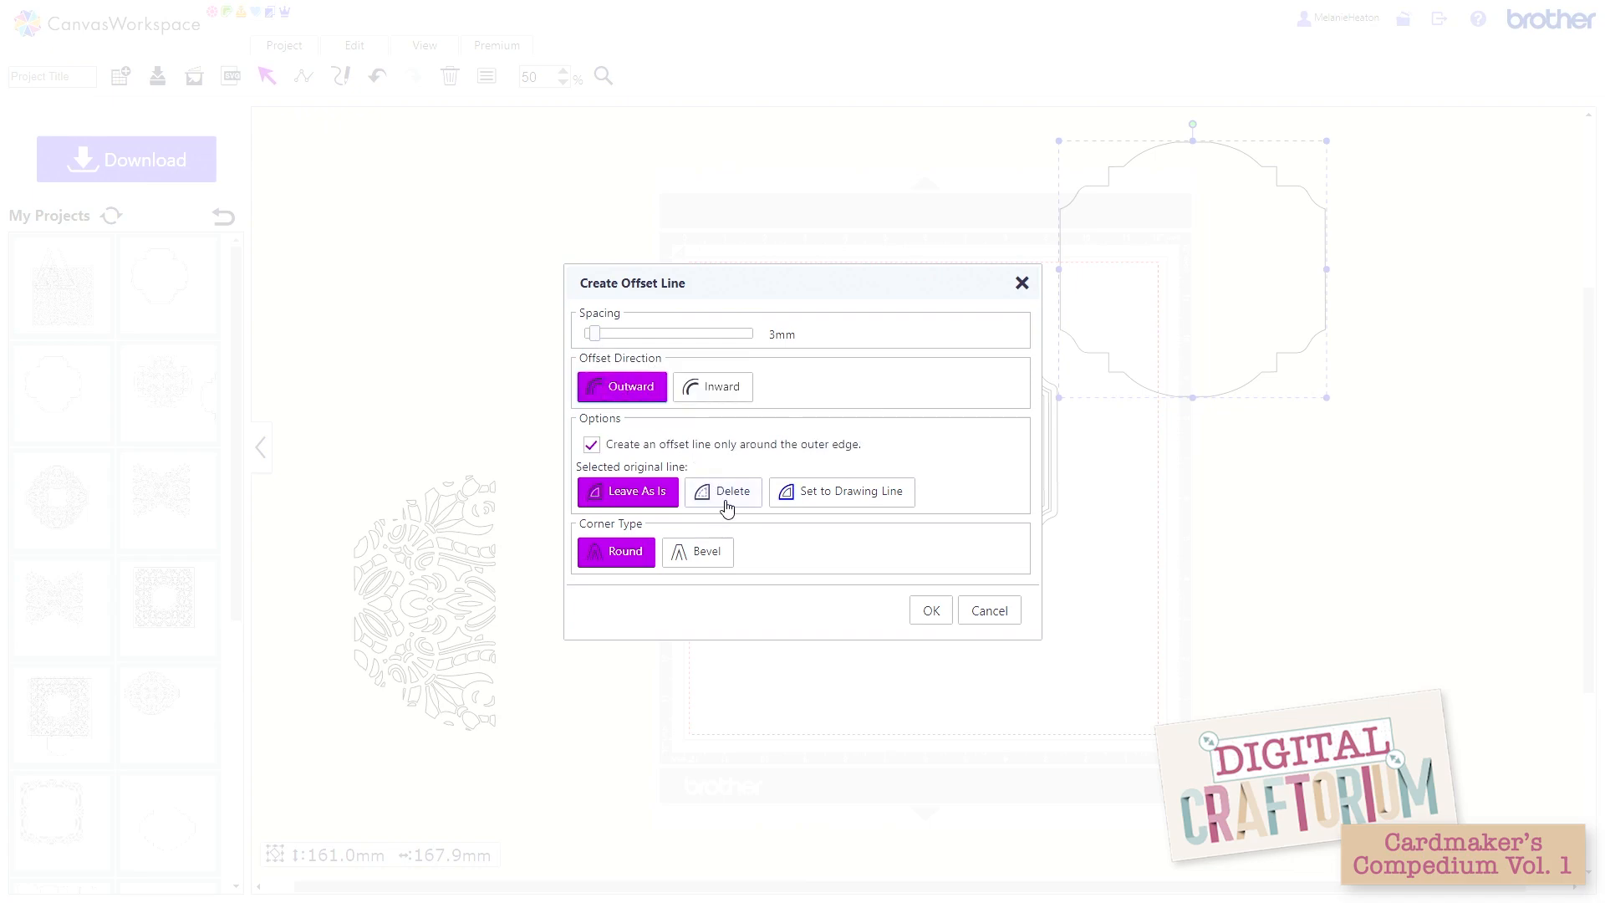
left_click(926, 611)
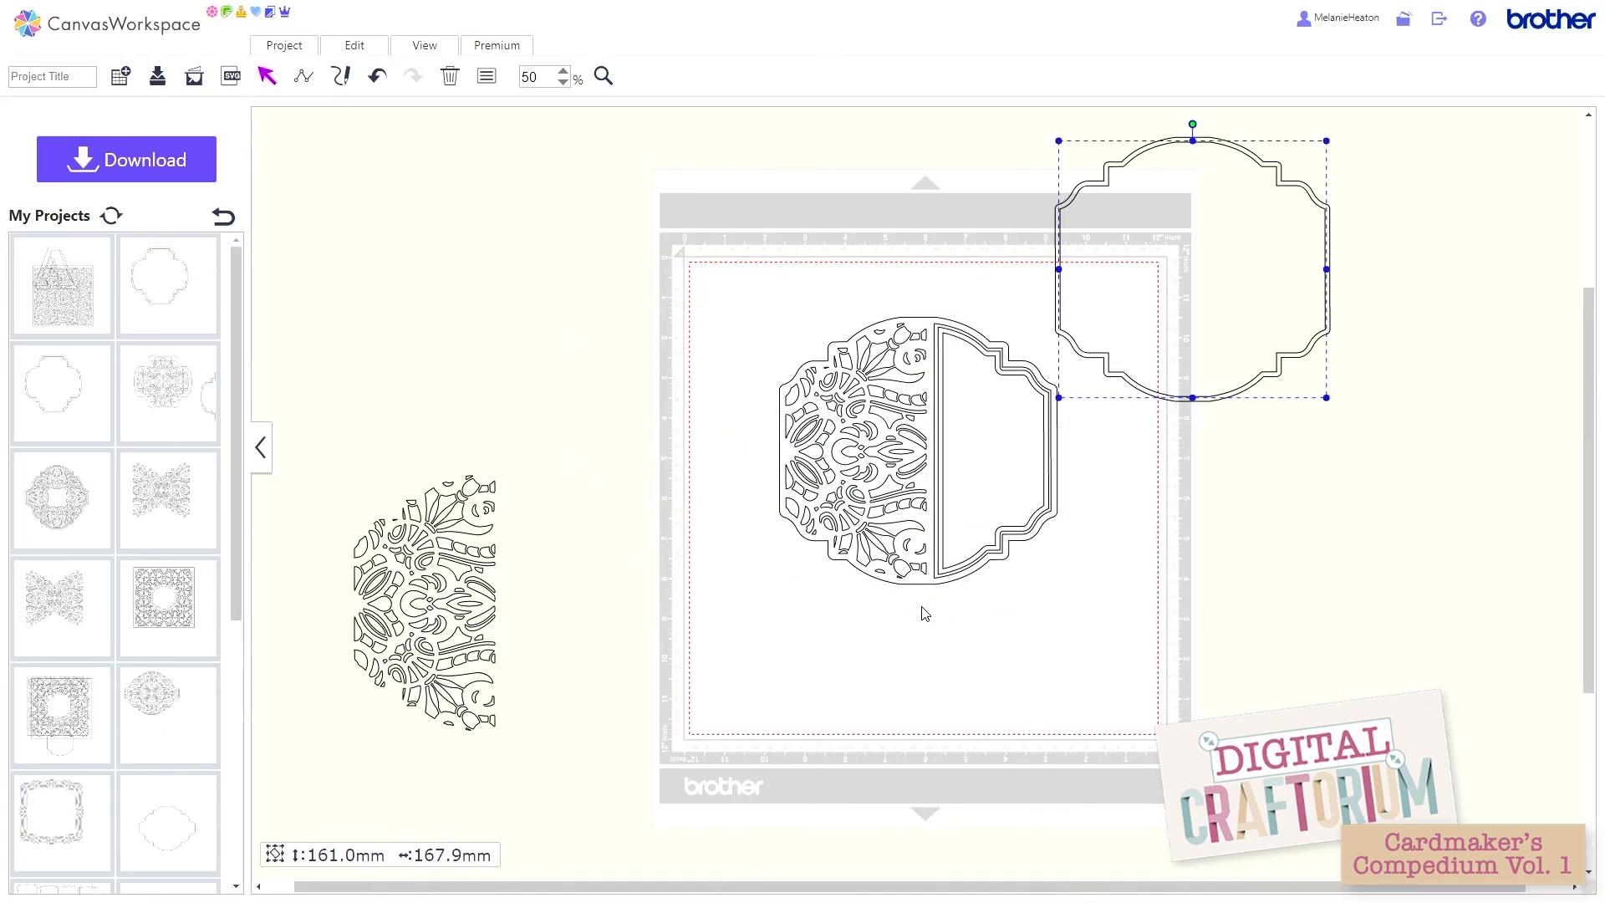
Step: Add a 6 mm outward offset line with round corners to the spare outline, deleting the original line
left_click(354, 47)
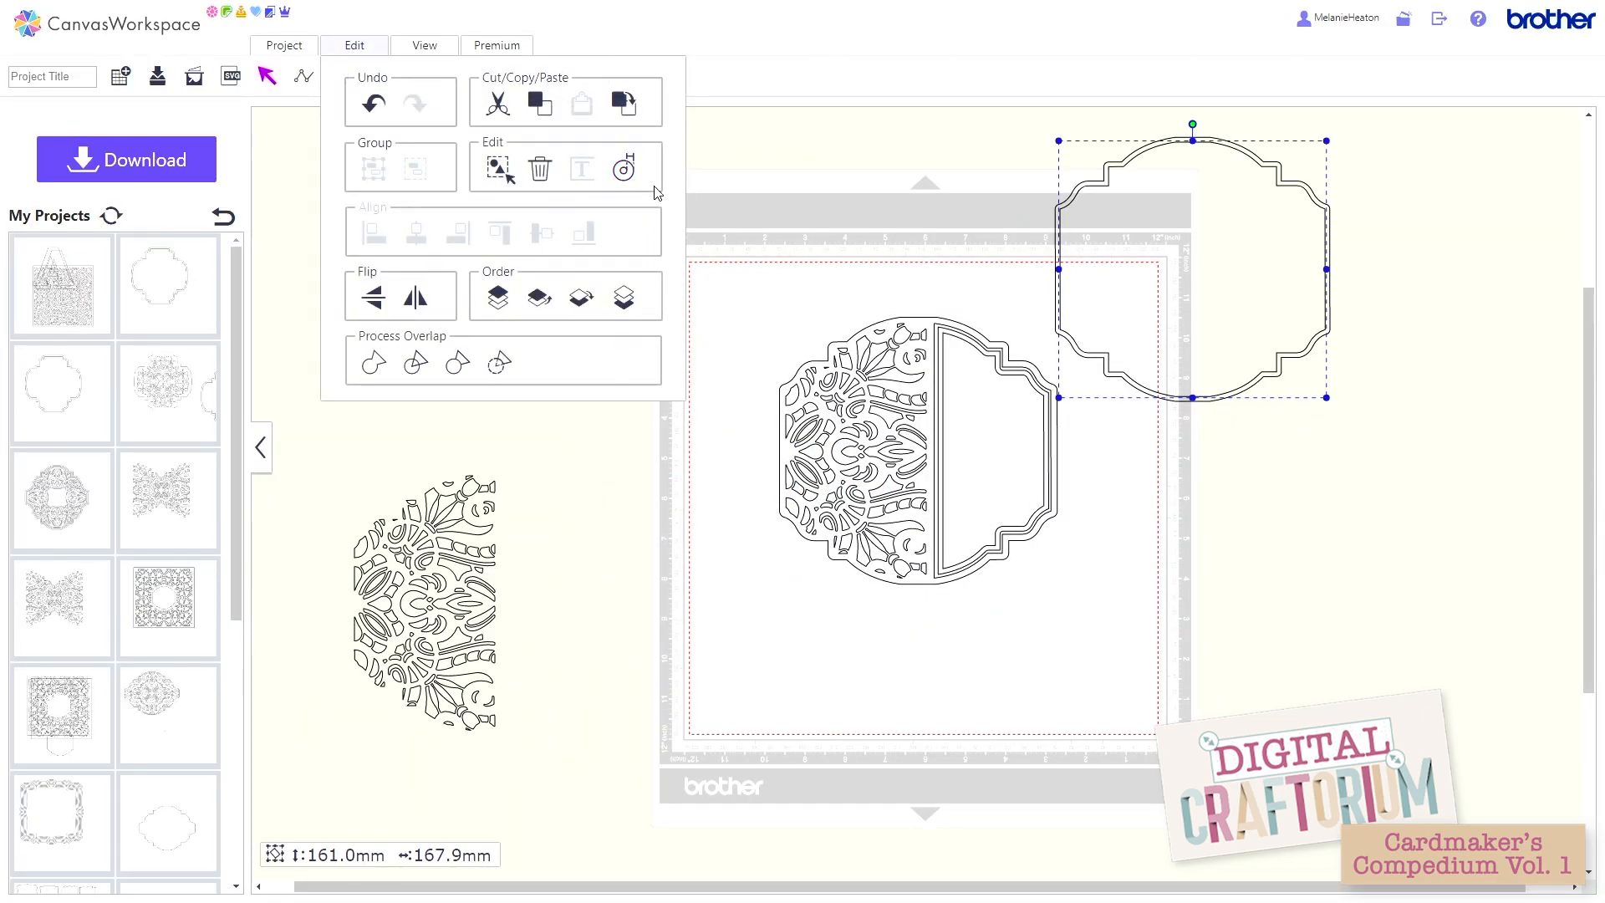
left_click(627, 174)
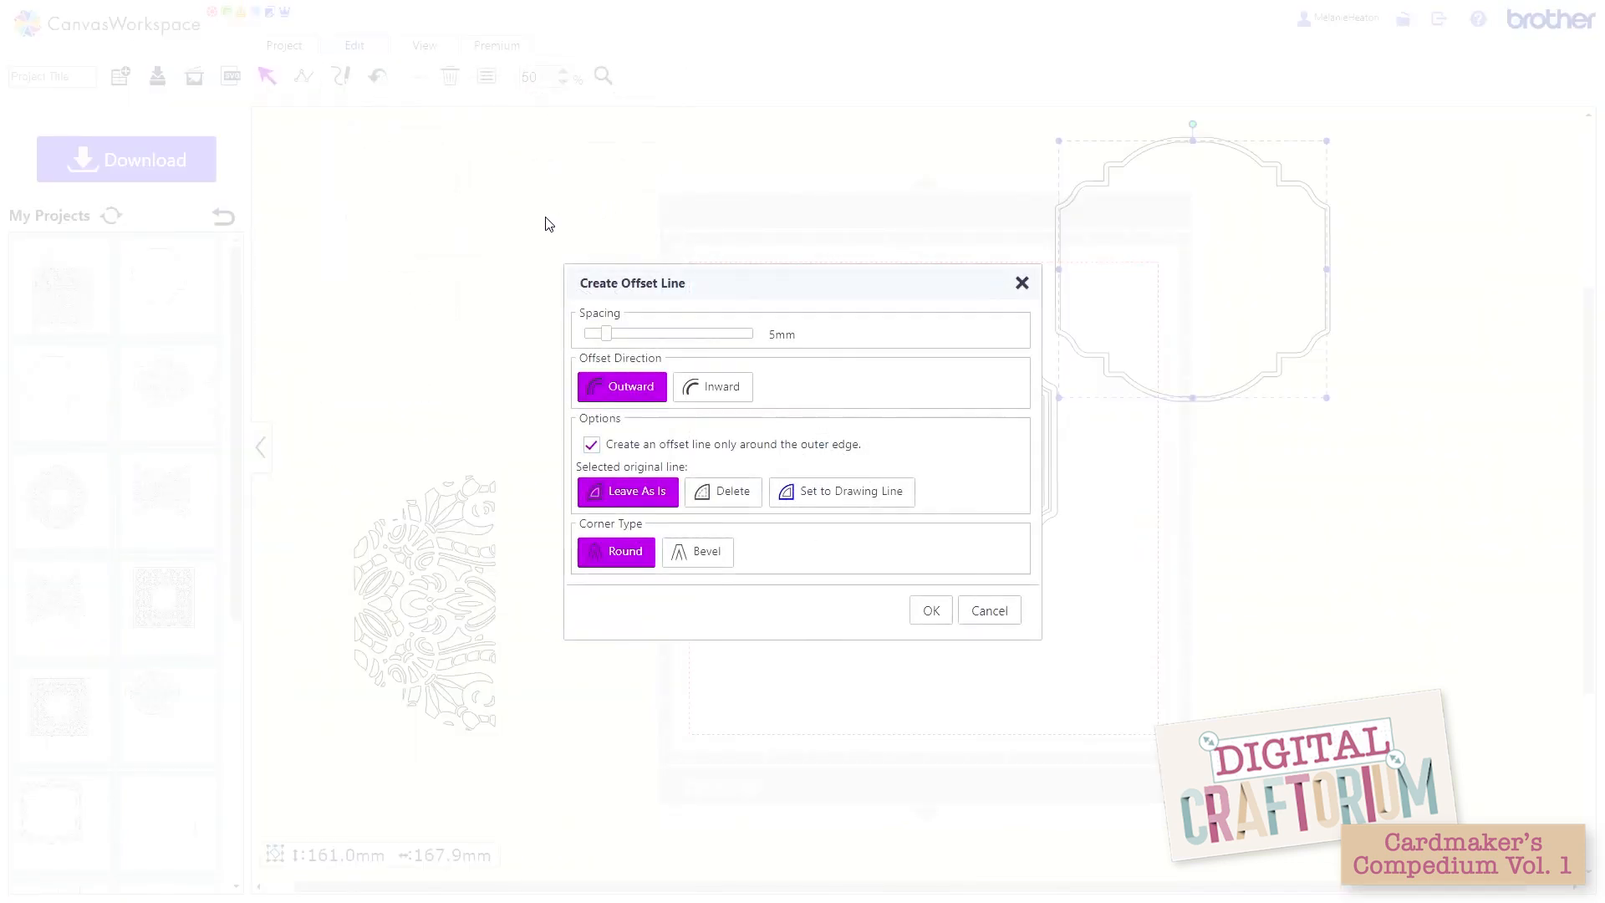
left_click(614, 335)
left_click(740, 494)
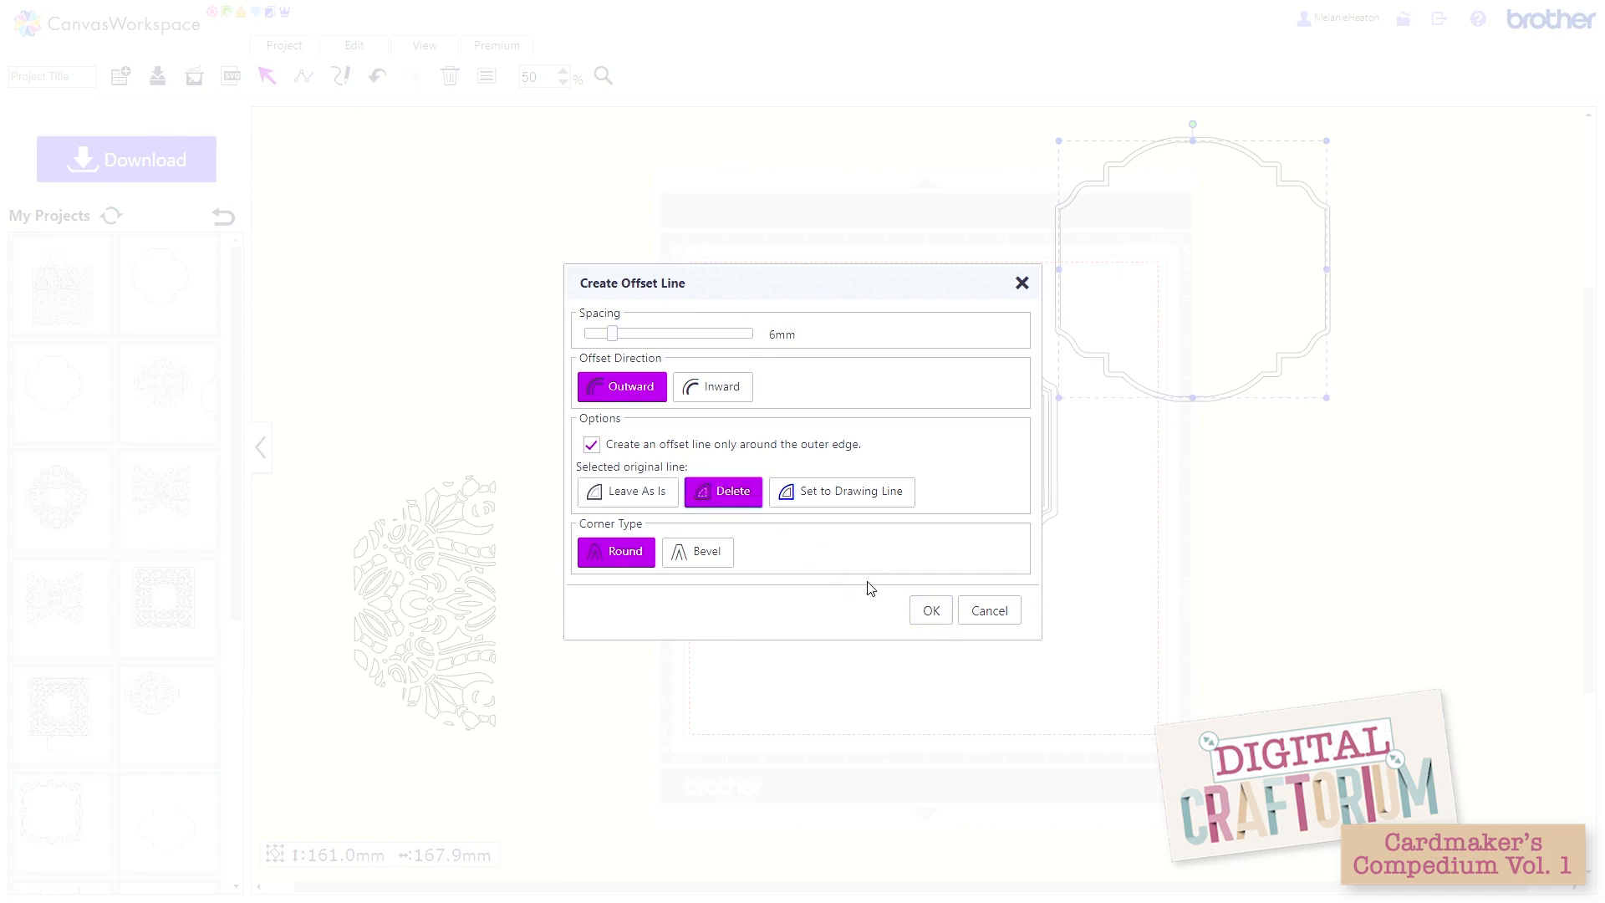
left_click(926, 611)
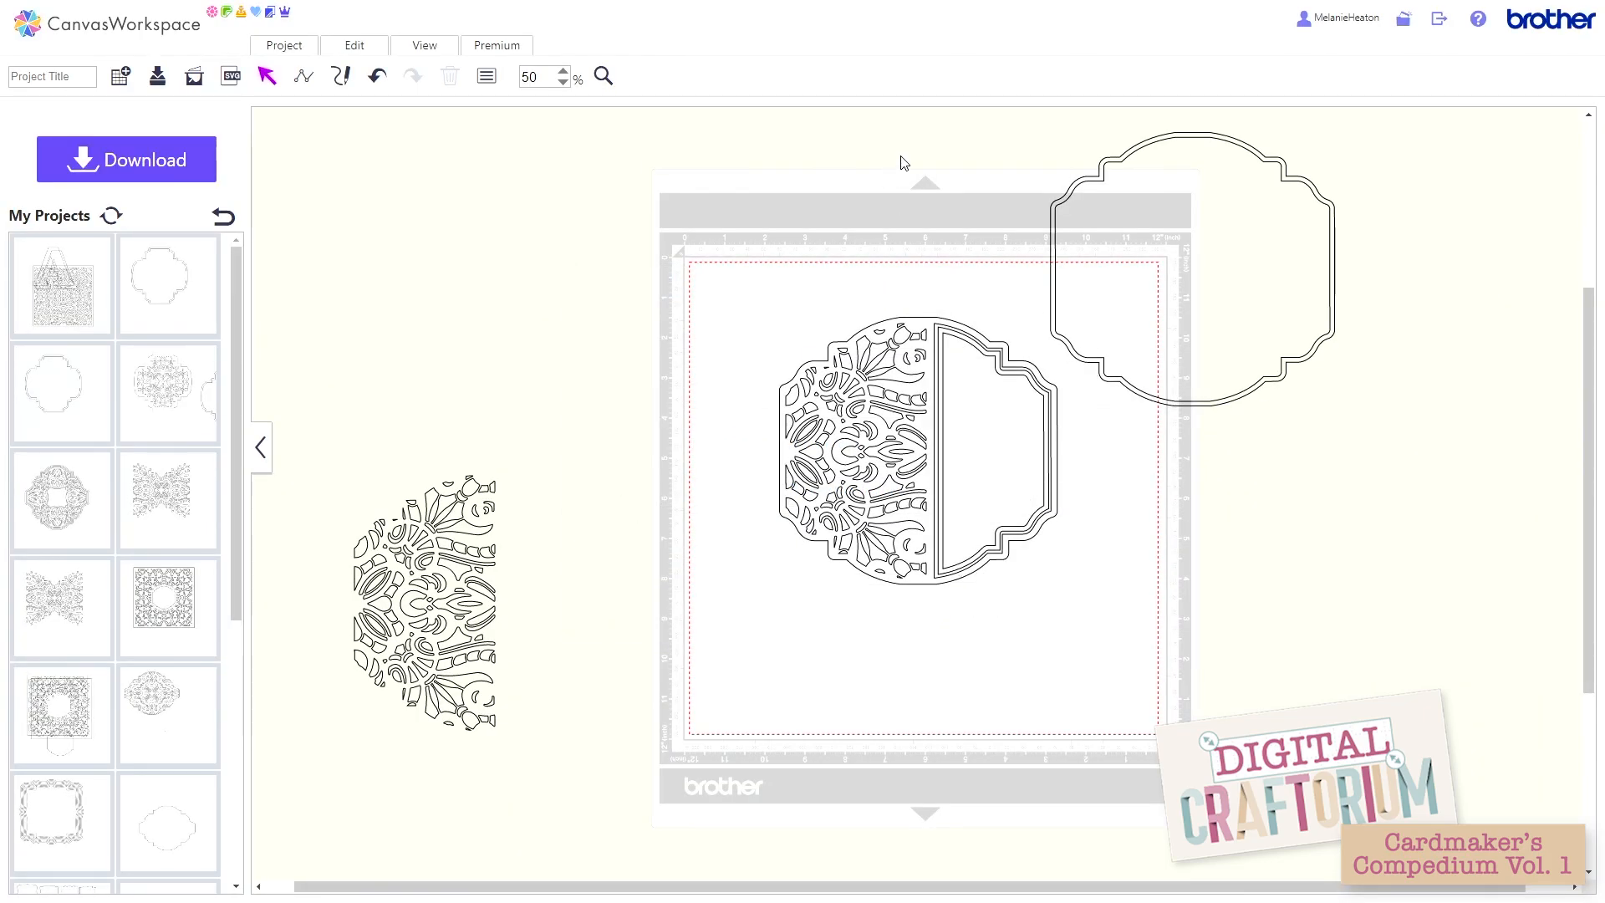
Step: Group the two offset outlines into one frame
left_click_drag(911, 160, 1137, 243)
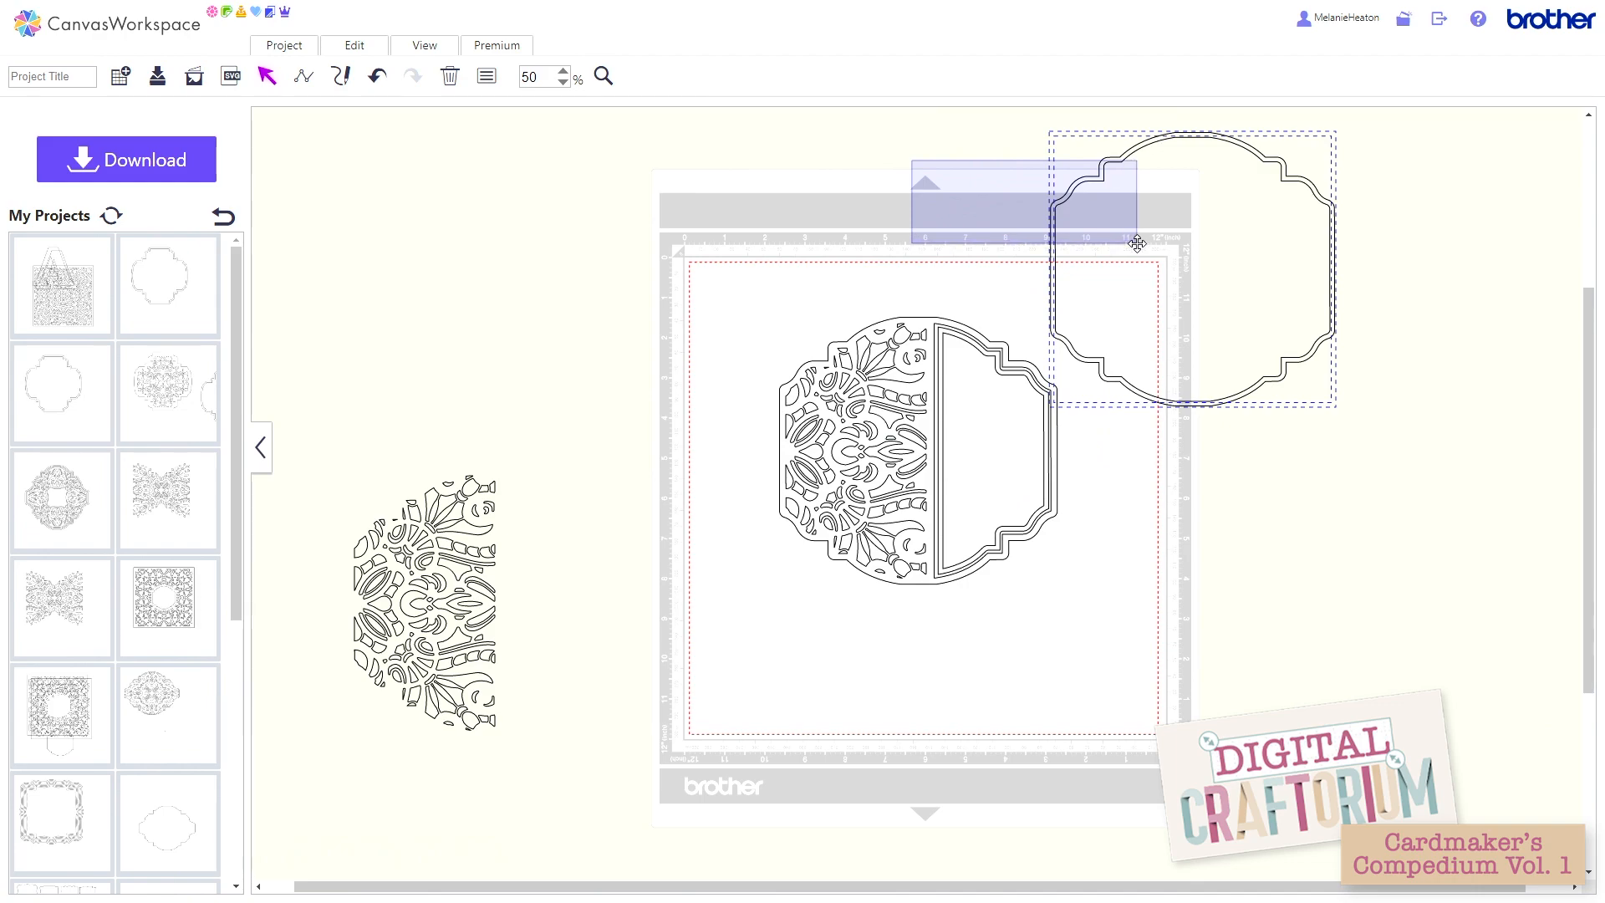
left_click(360, 49)
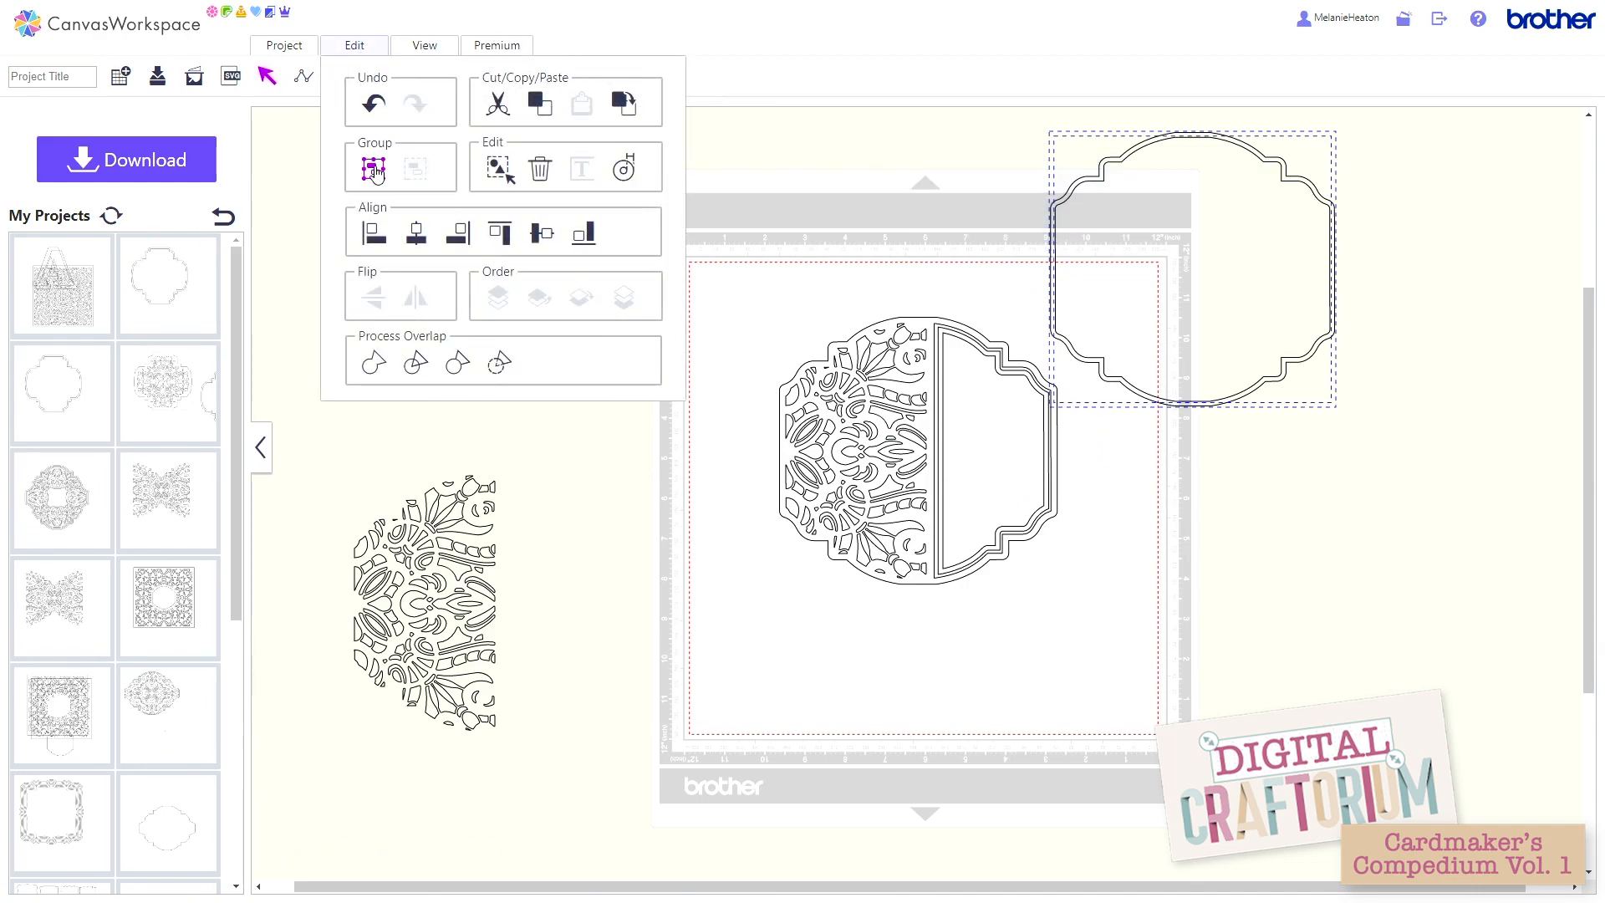
left_click(374, 169)
Step: Align the frame and the card to each other's horizontal and vertical centres, and move them together fully onto the mat
left_click_drag(710, 349, 1219, 263)
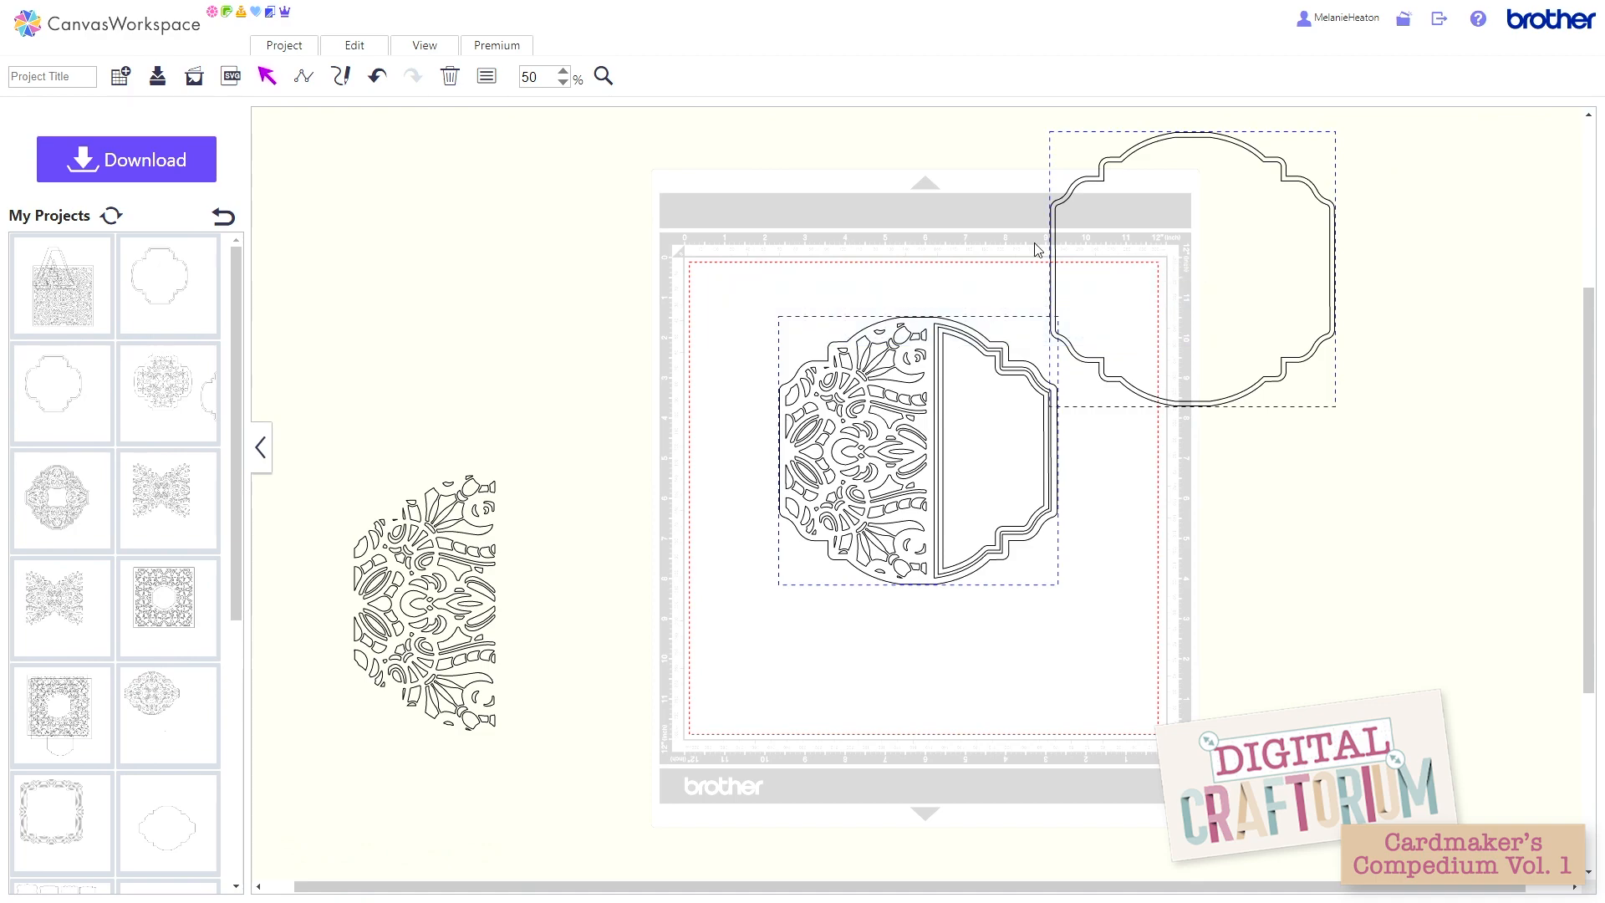
left_click(339, 48)
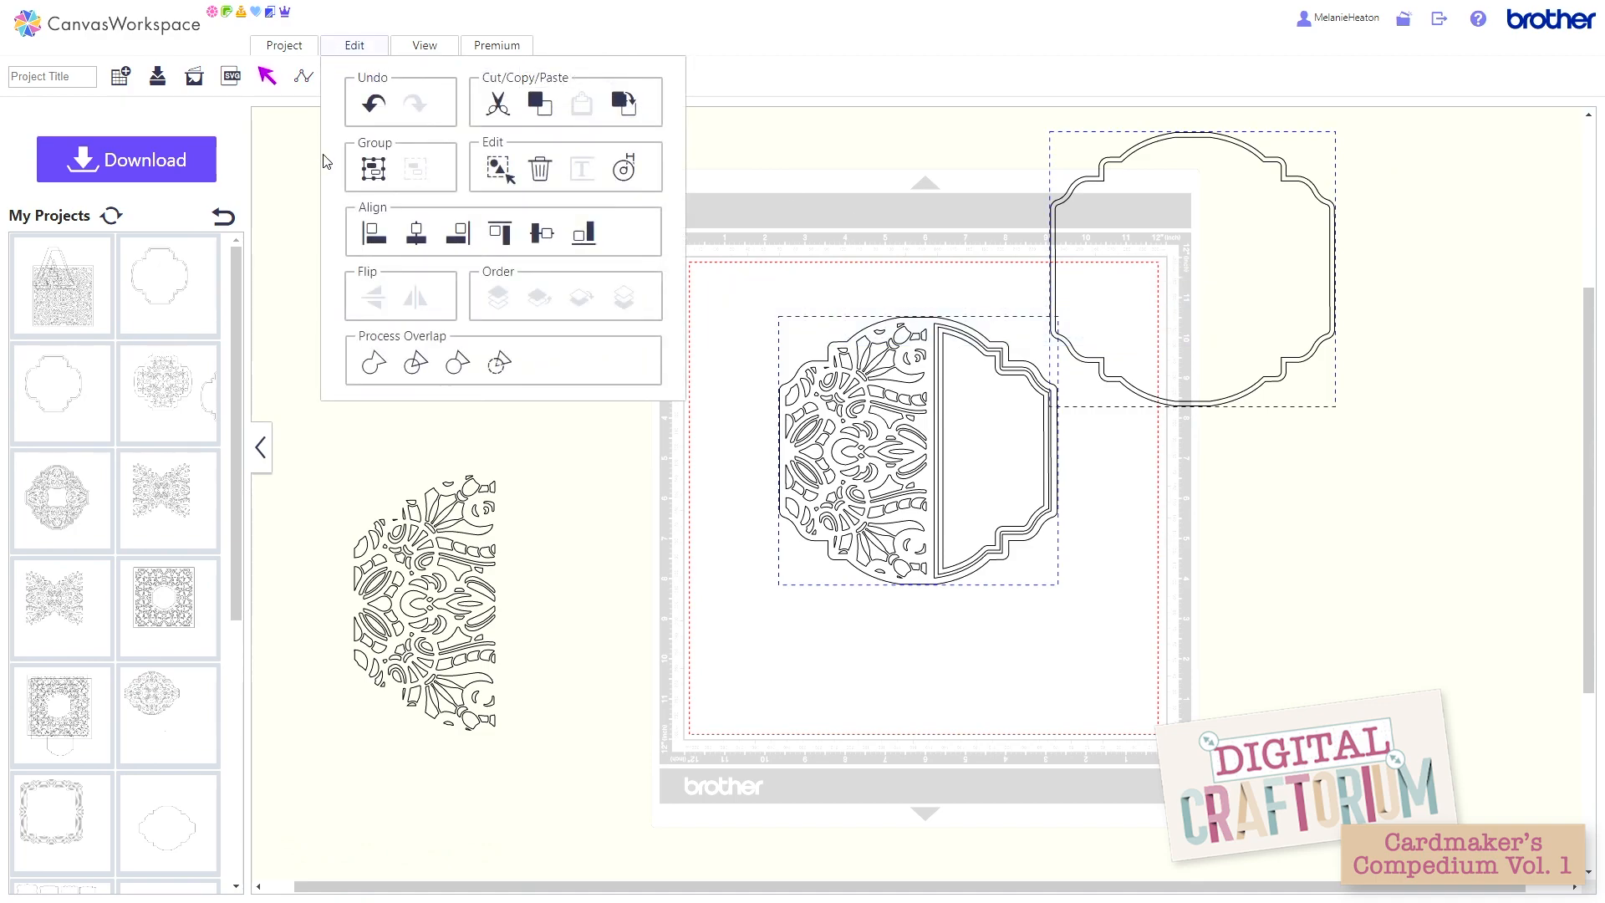
left_click(417, 234)
left_click(349, 53)
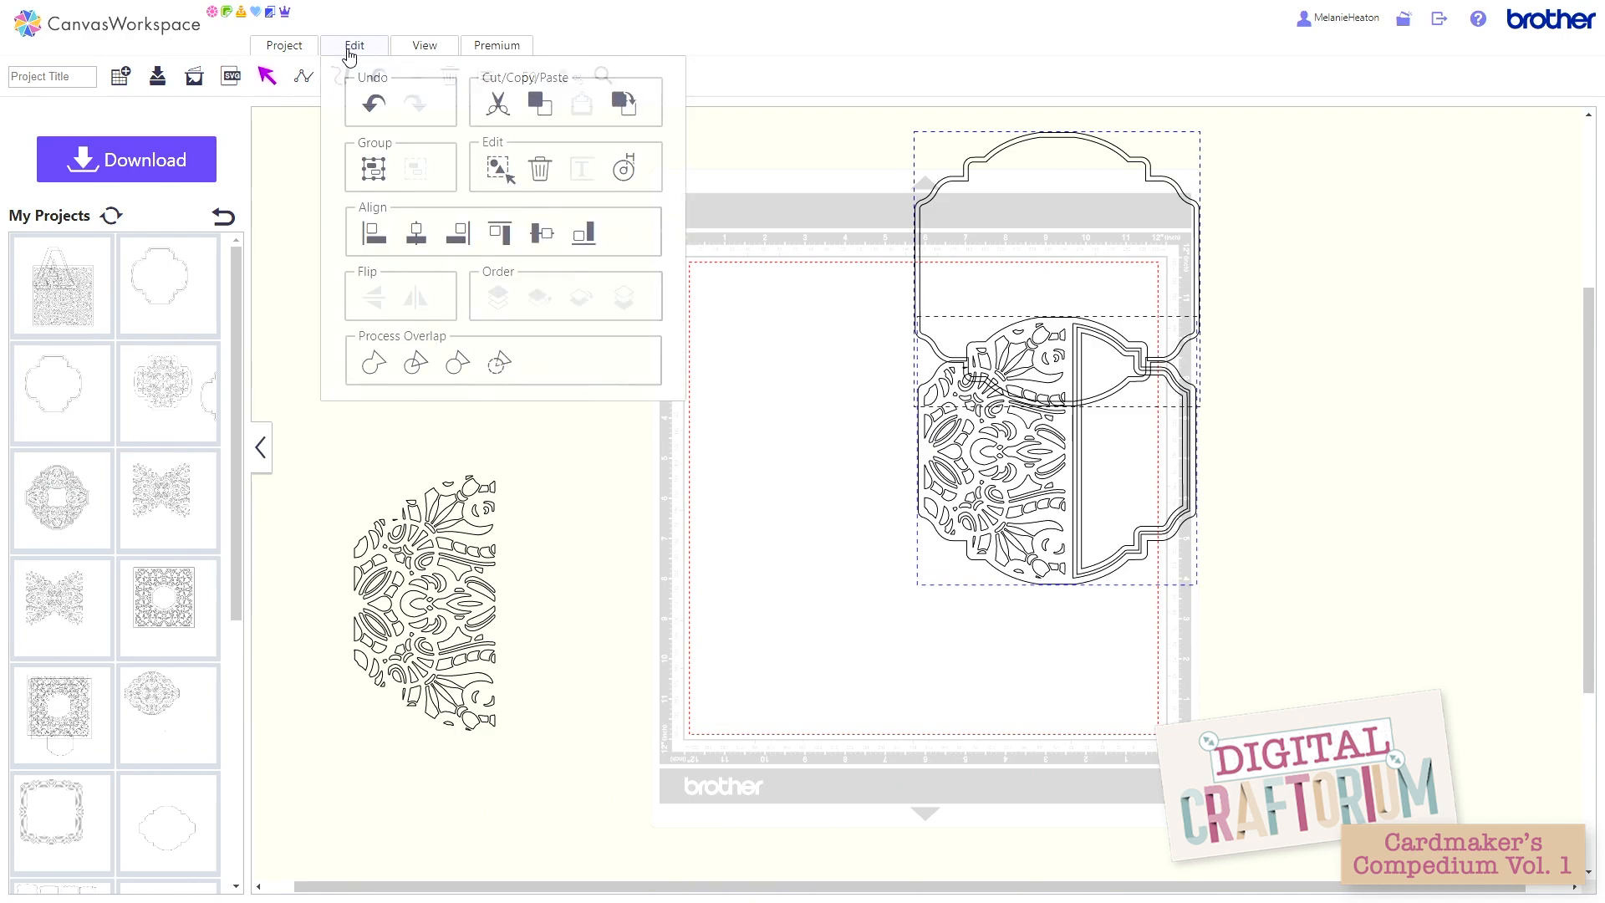
left_click(542, 237)
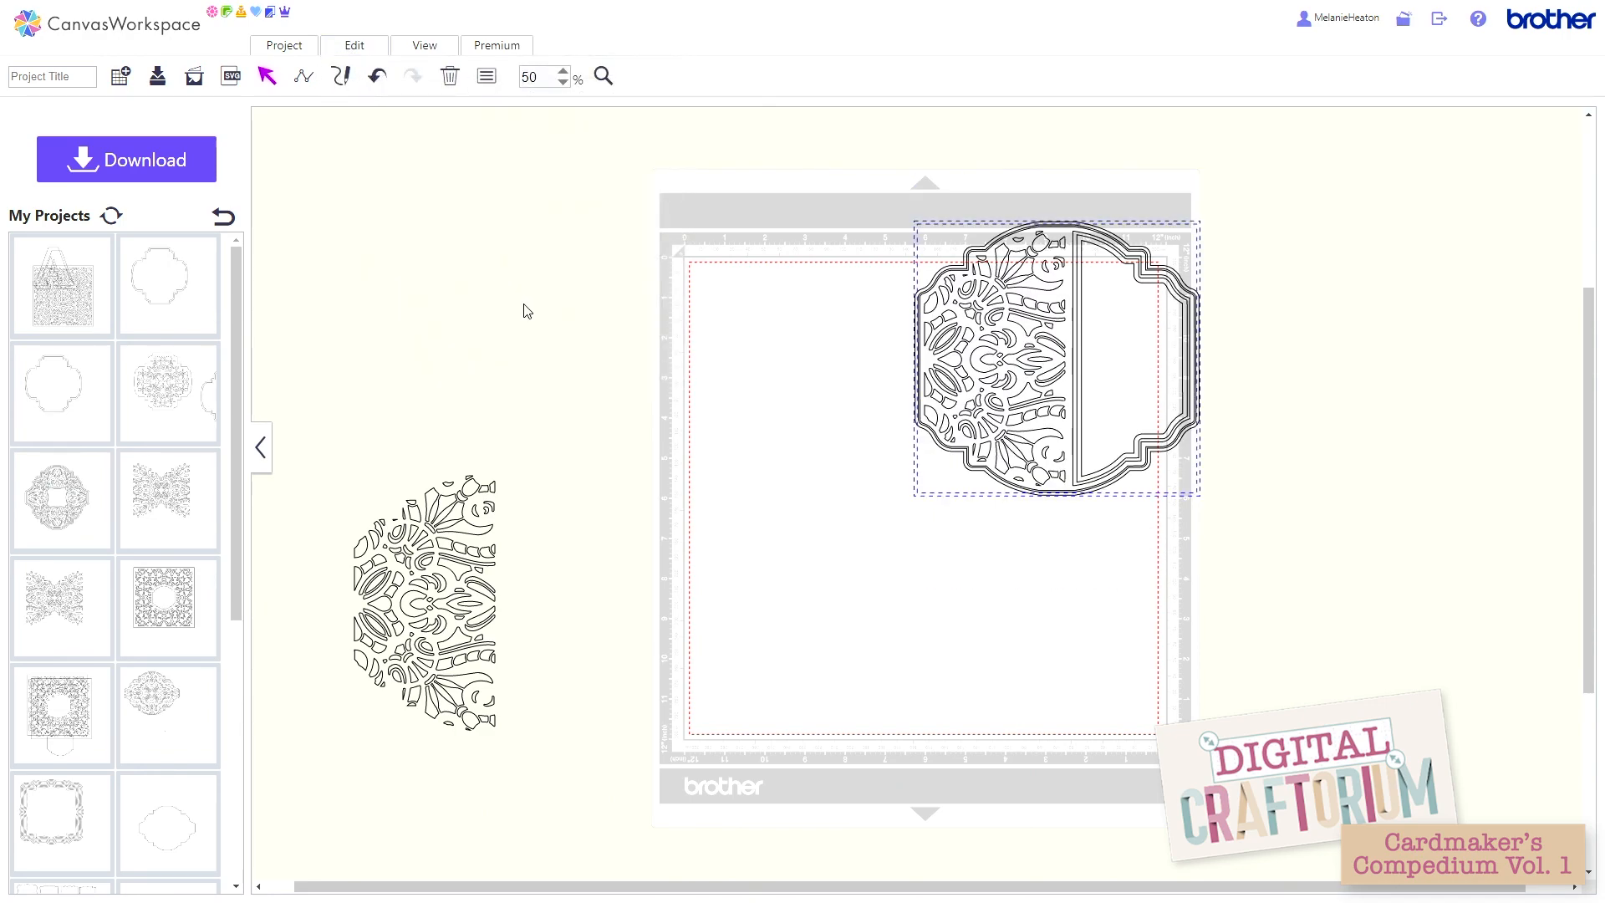
left_click(861, 500)
left_click_drag(986, 334, 846, 389)
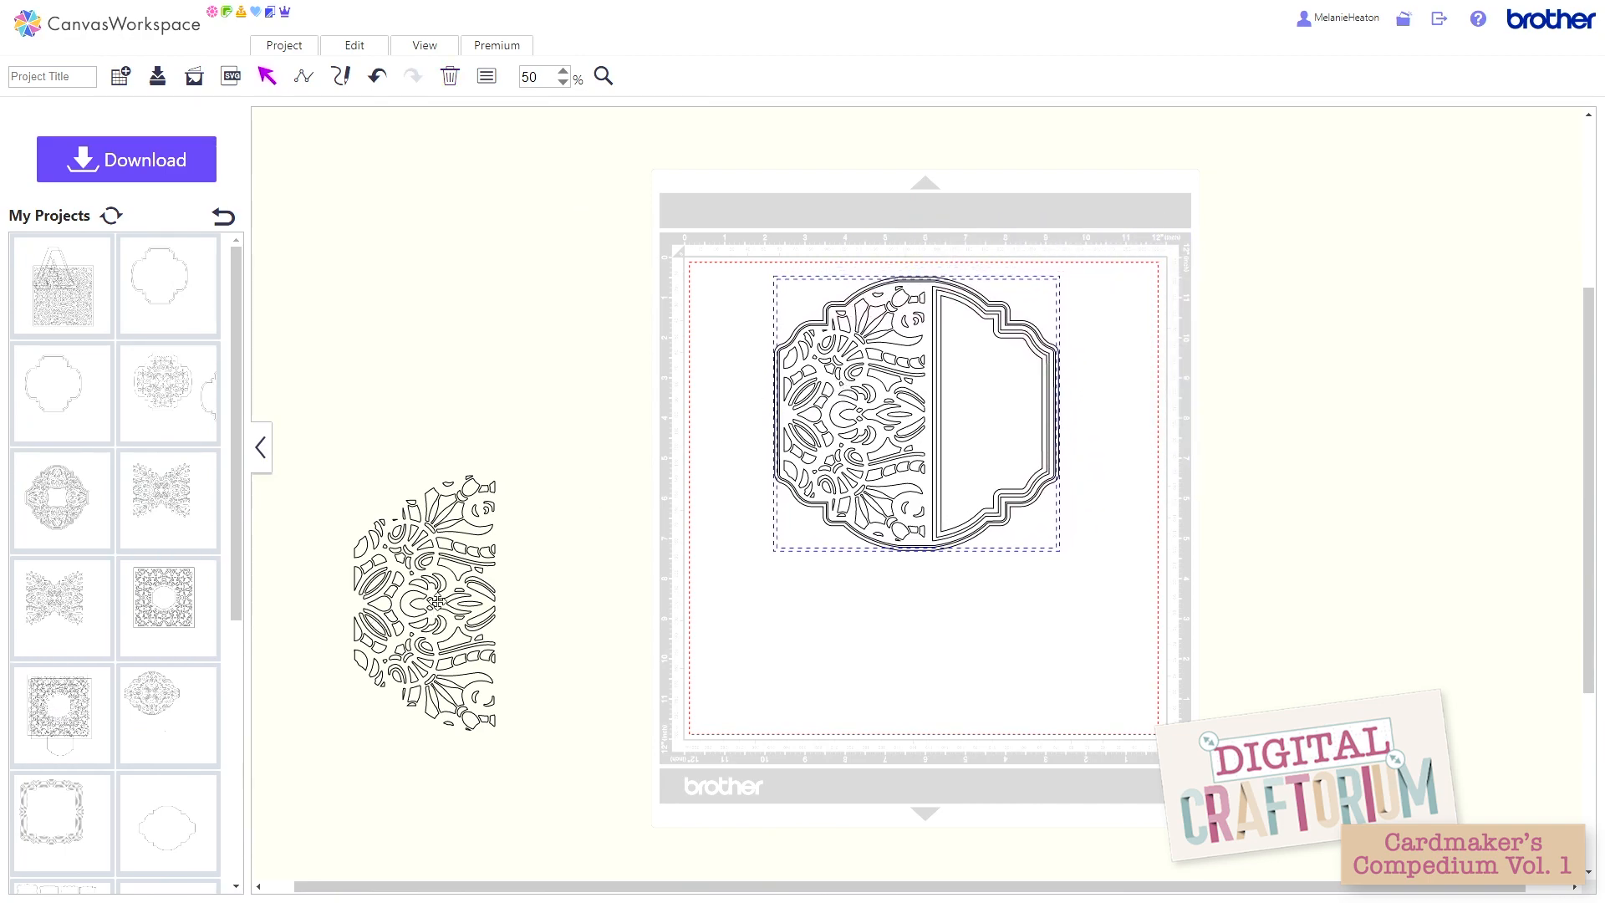
Step: Save the design as another project
left_click(458, 559)
left_click(465, 560)
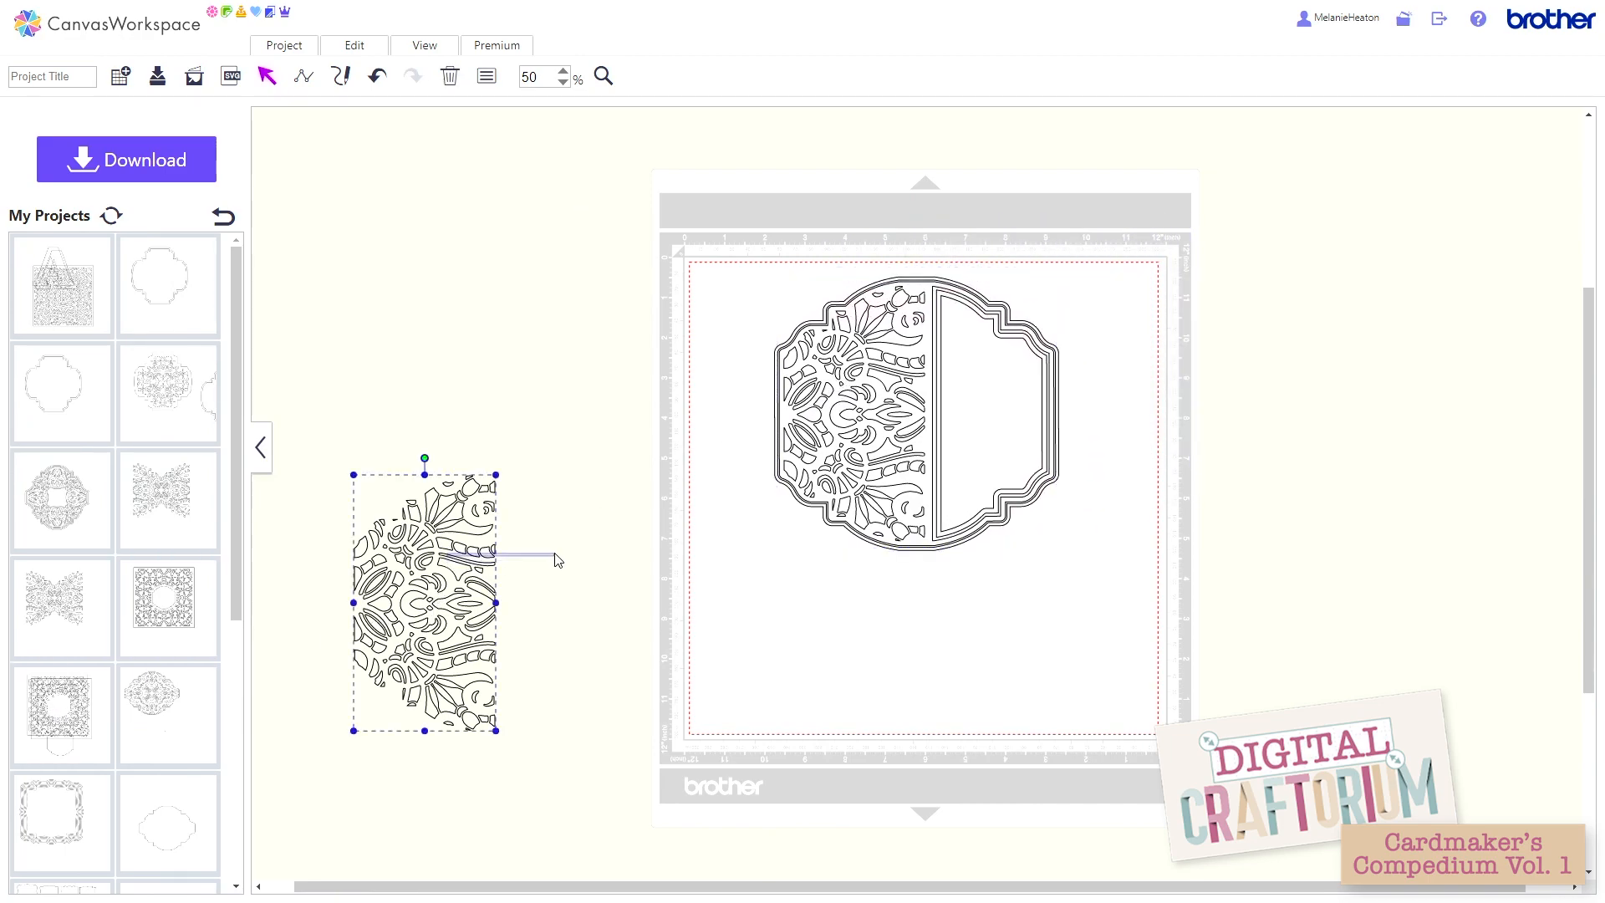
left_click(288, 51)
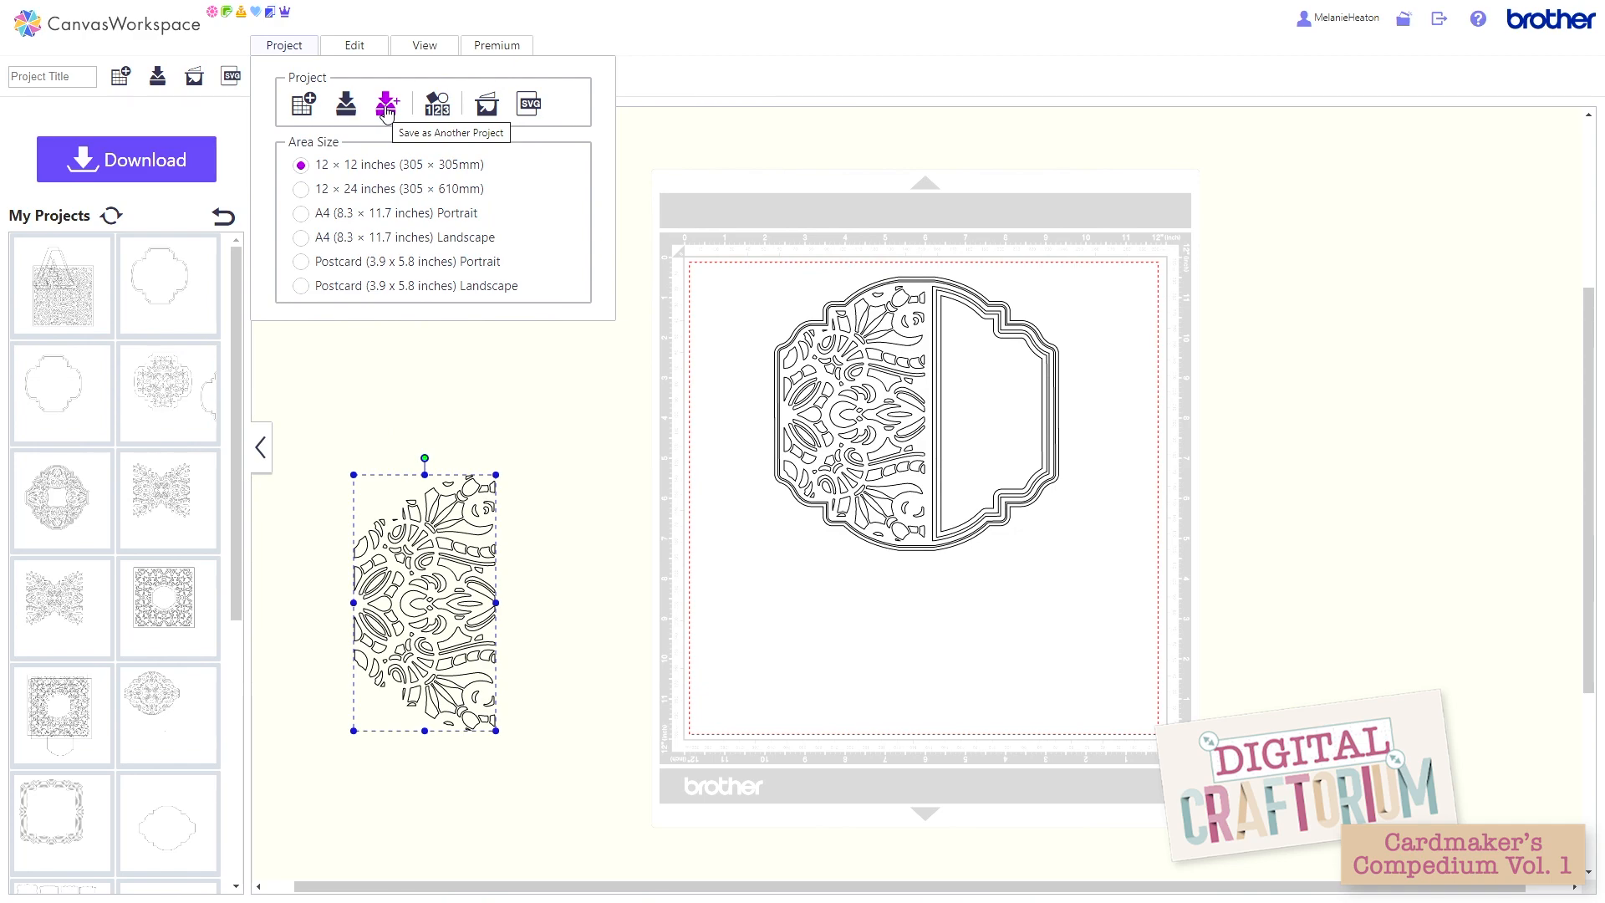
left_click(386, 113)
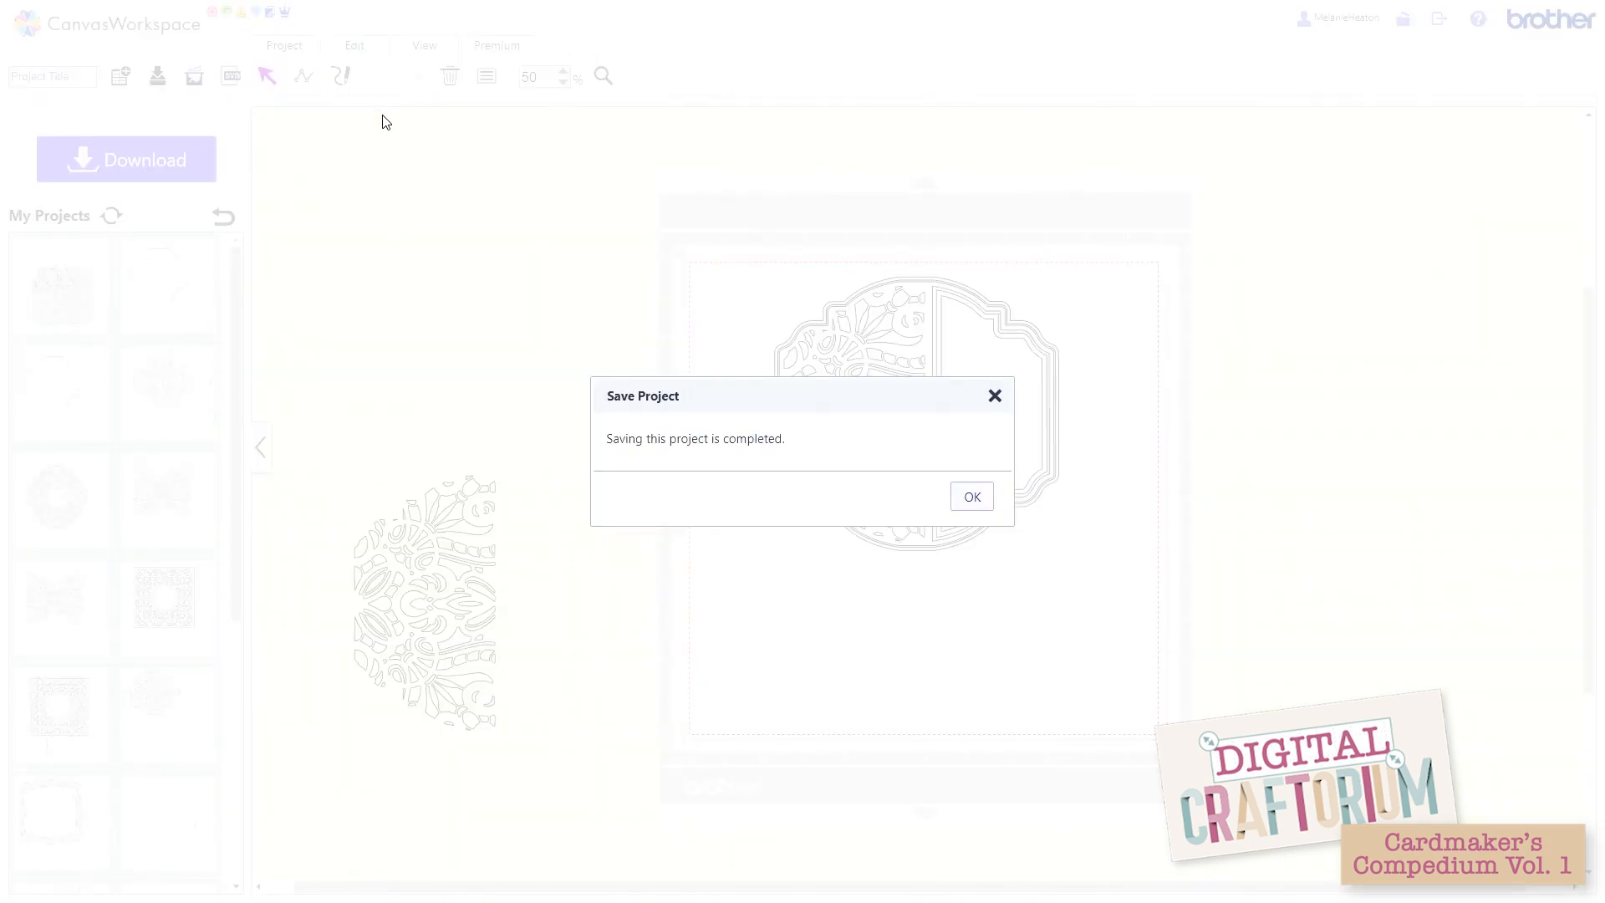
left_click(964, 499)
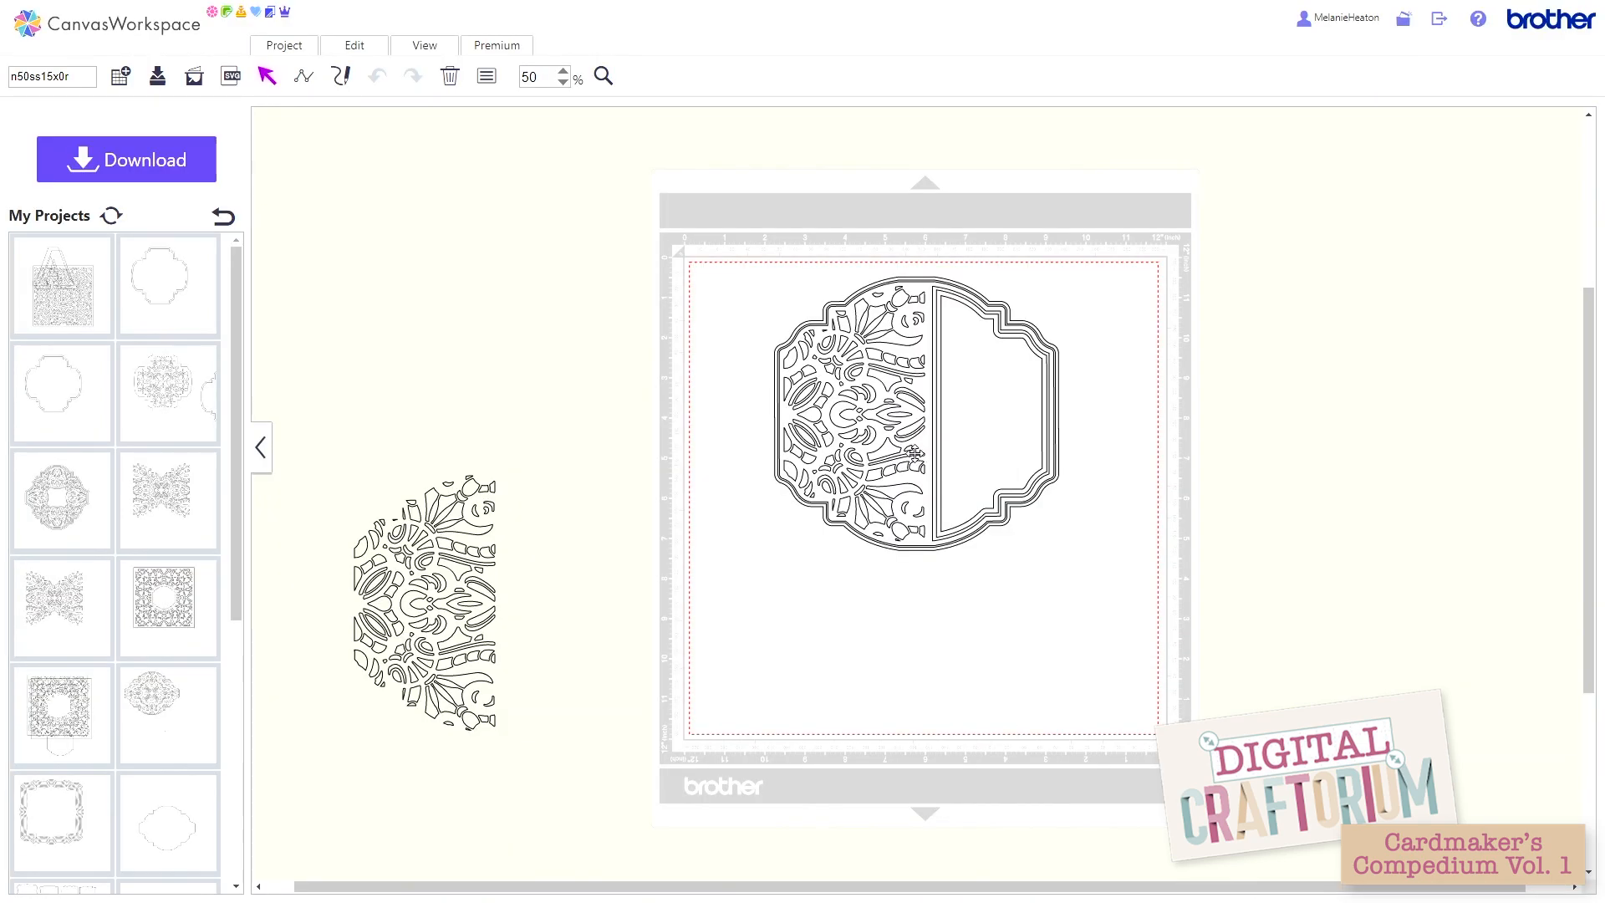
Step: Delete the framed card from the mat and move the spare half lattice onto the mat in its place
left_click_drag(801, 283, 884, 349)
left_click(450, 80)
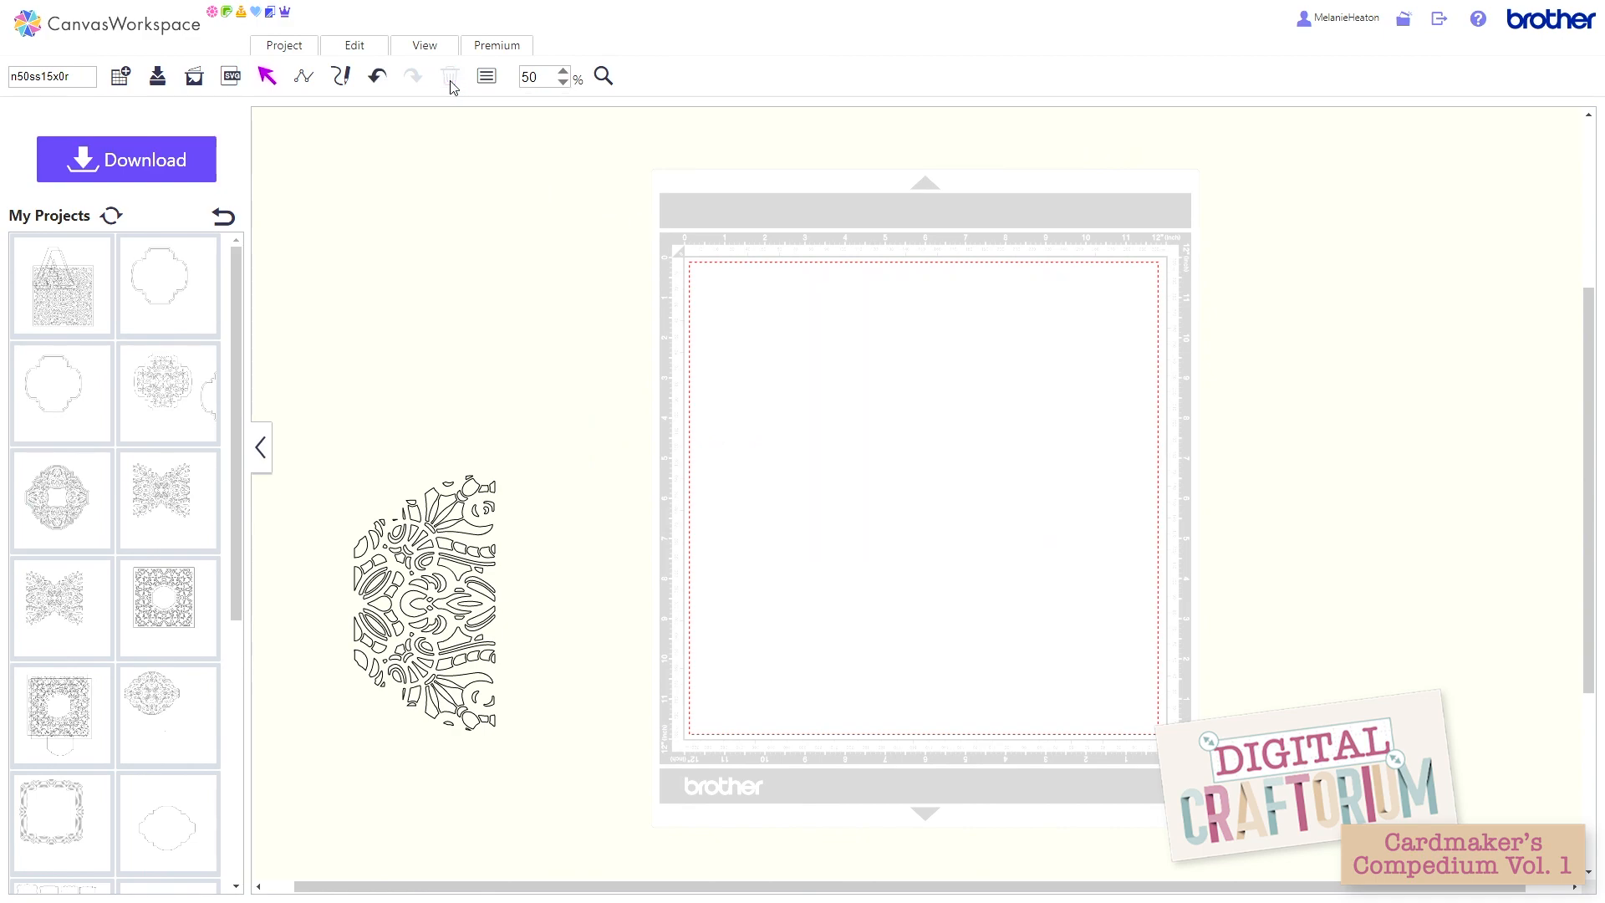
left_click(384, 574)
left_click_drag(460, 524, 875, 353)
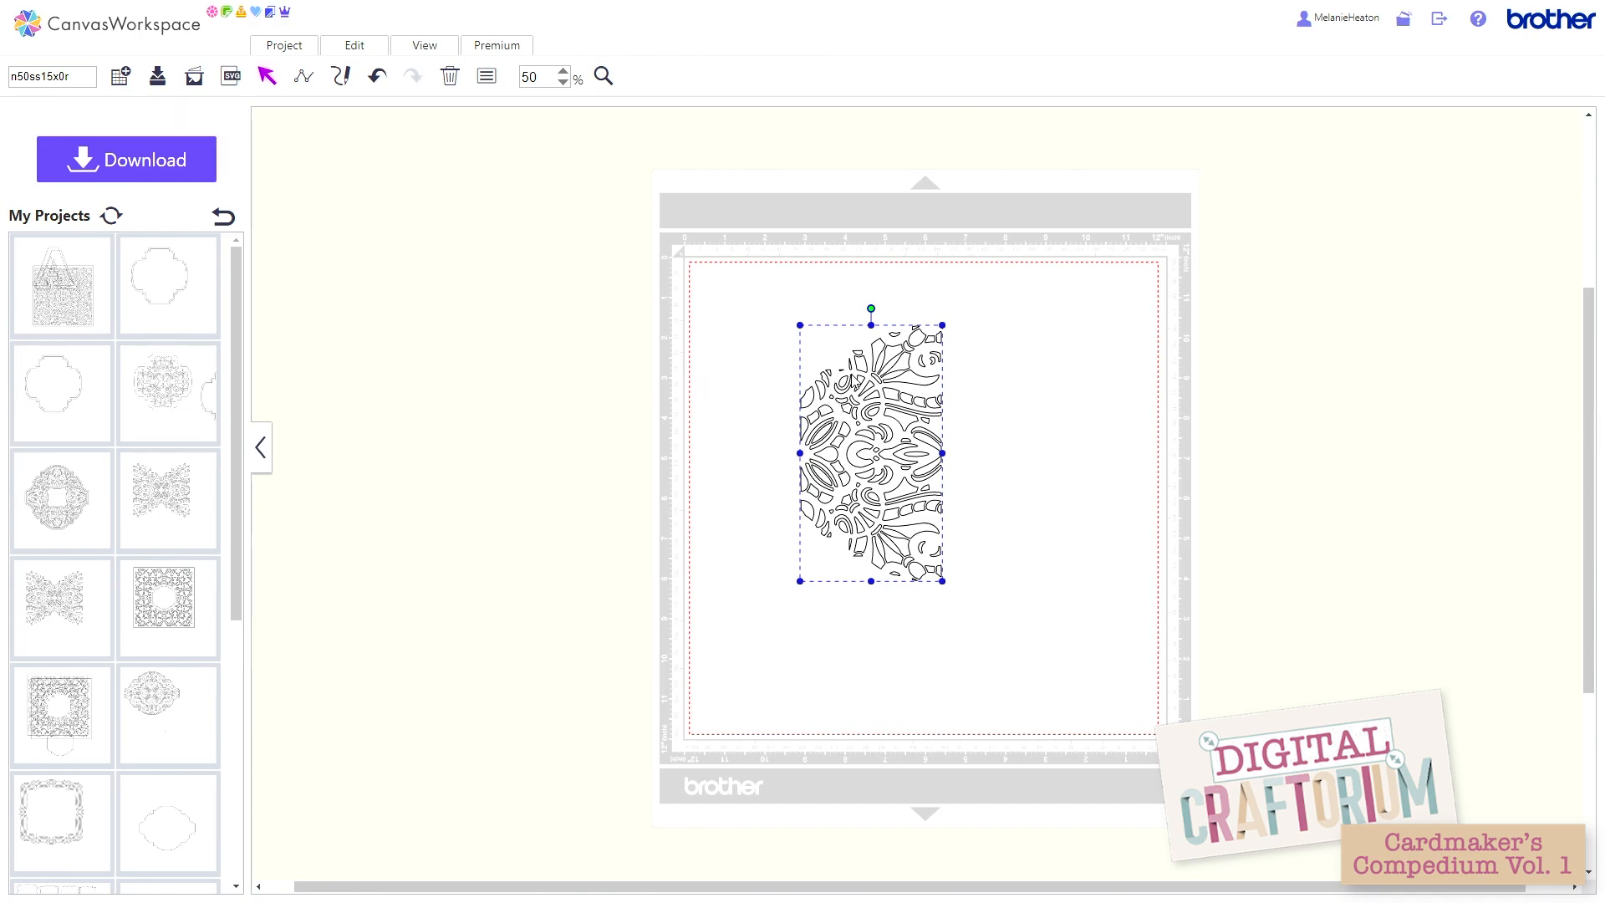
left_click_drag(889, 370, 1008, 374)
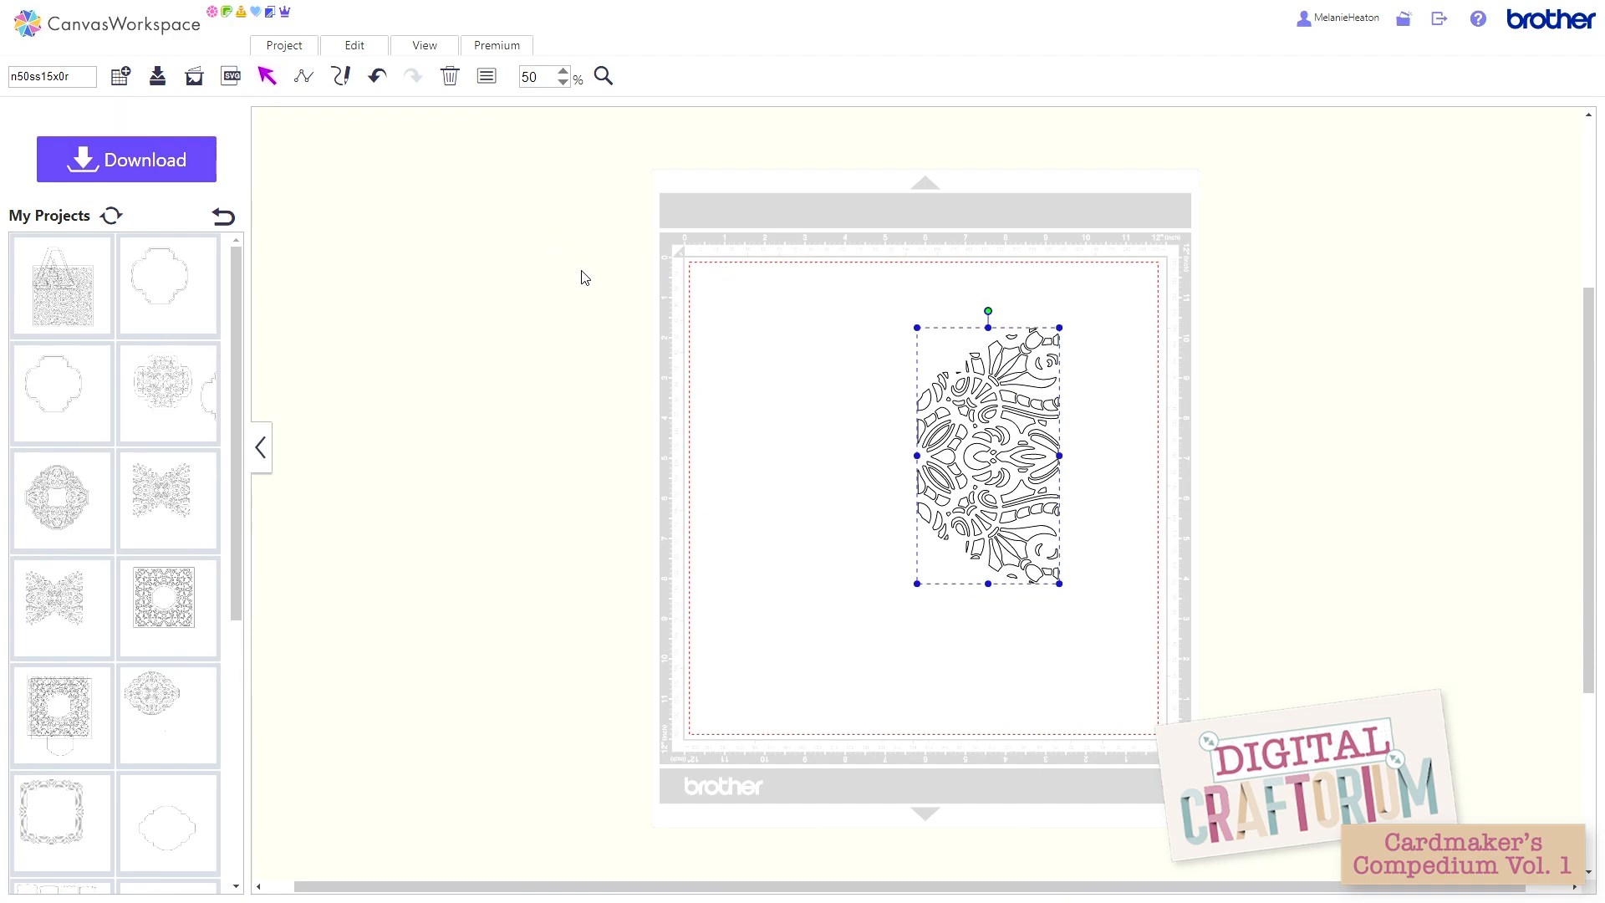
Step: Duplicate the half lattice and place the two copies side by side on the mat
left_click(382, 49)
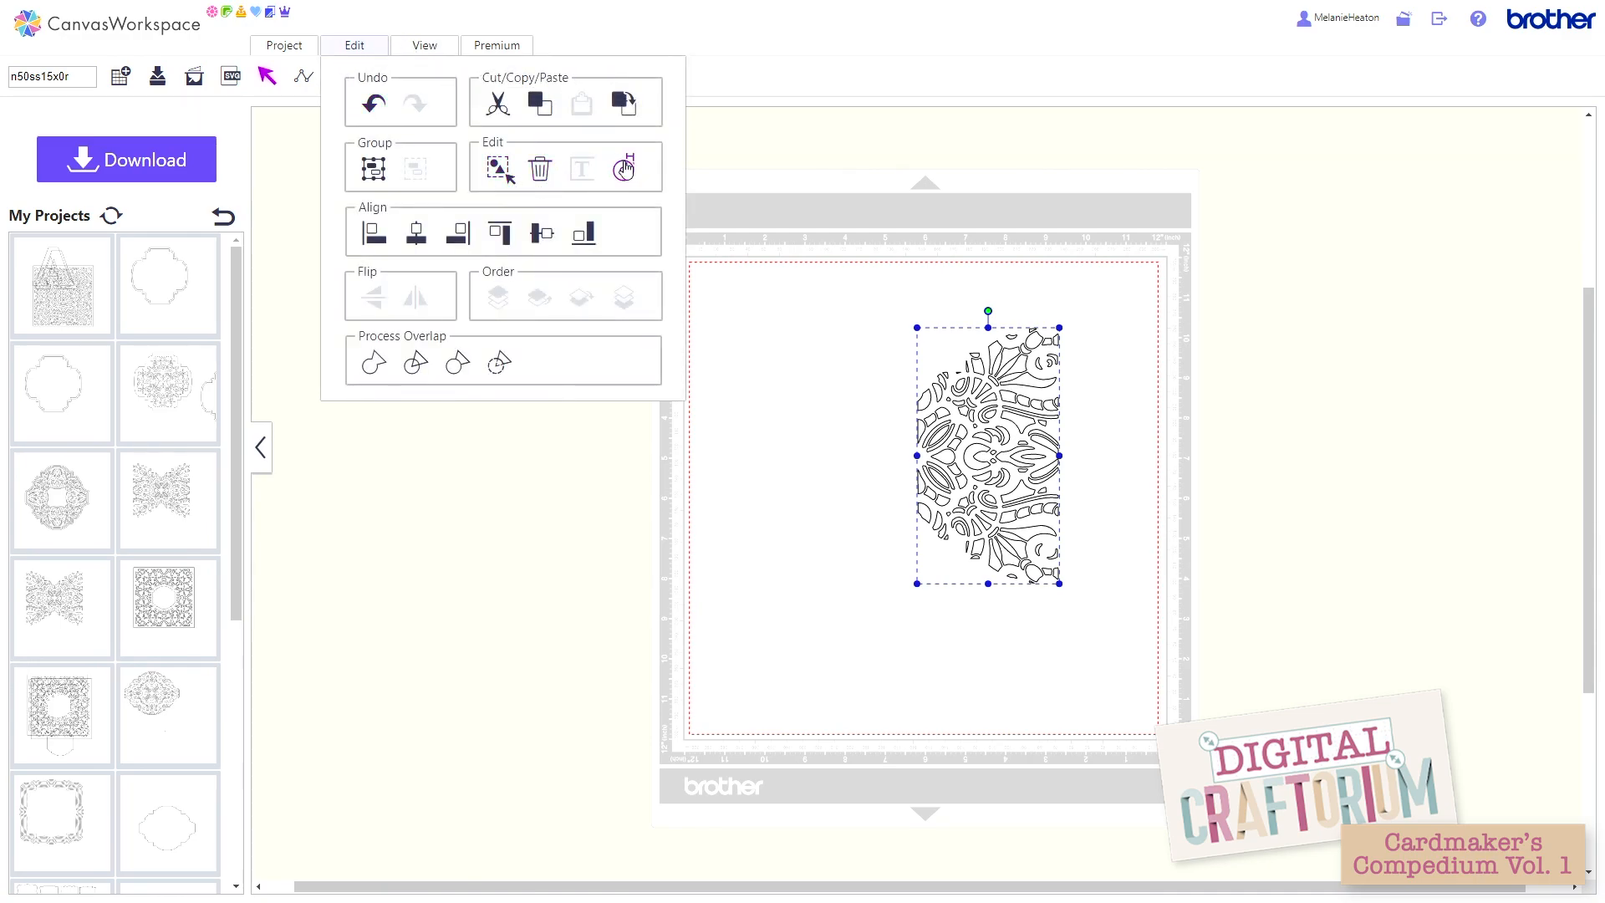
left_click(626, 104)
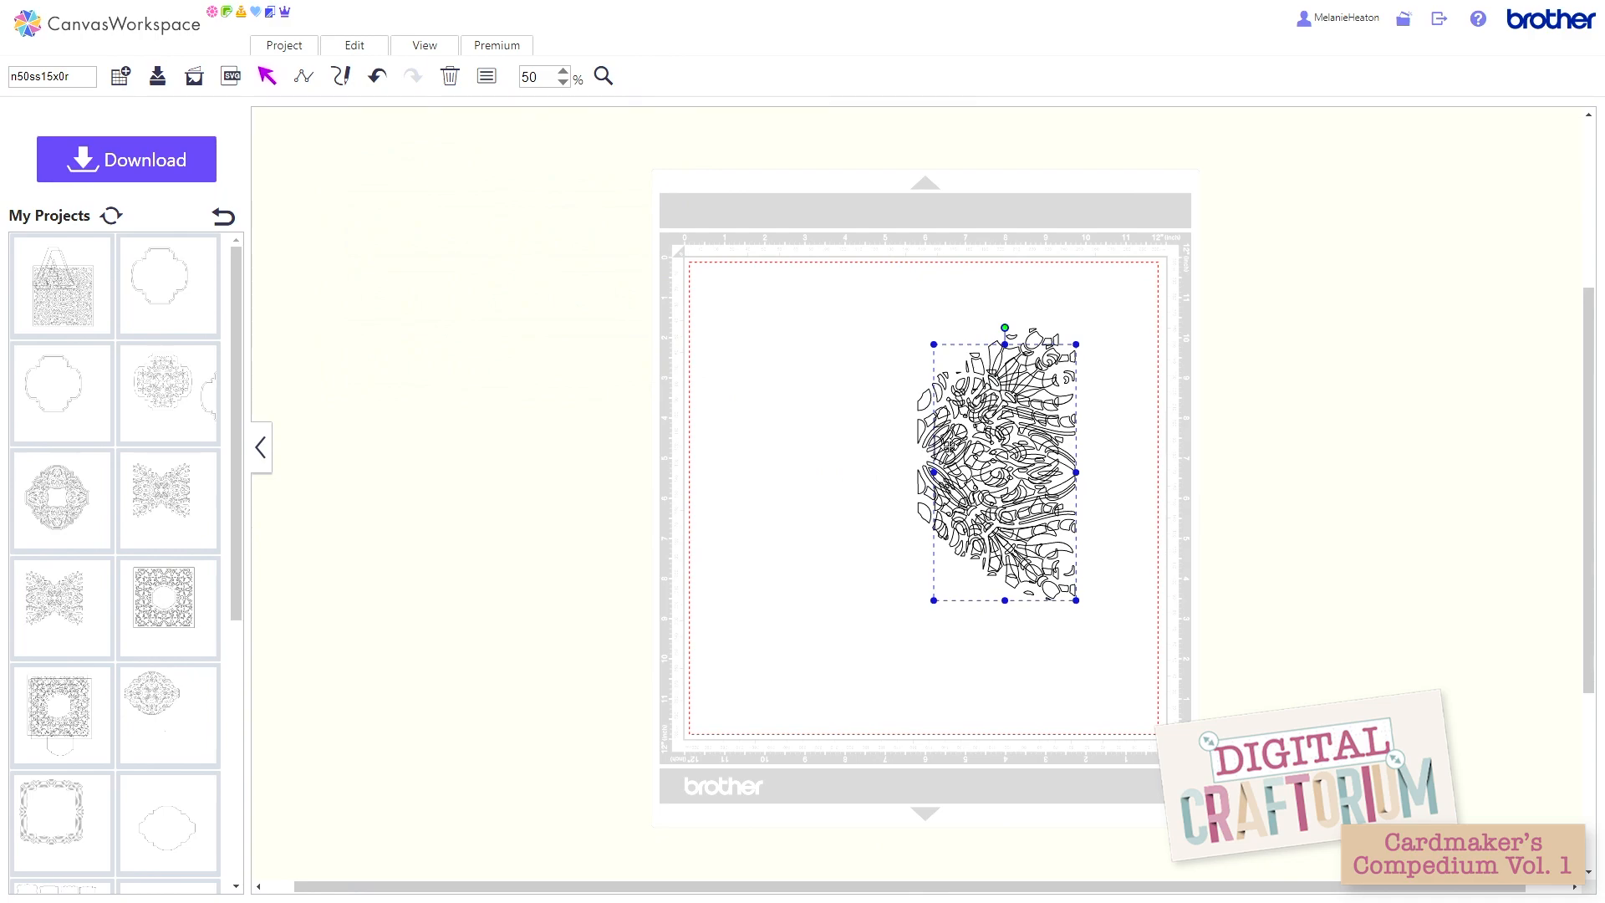
left_click_drag(951, 458, 809, 452)
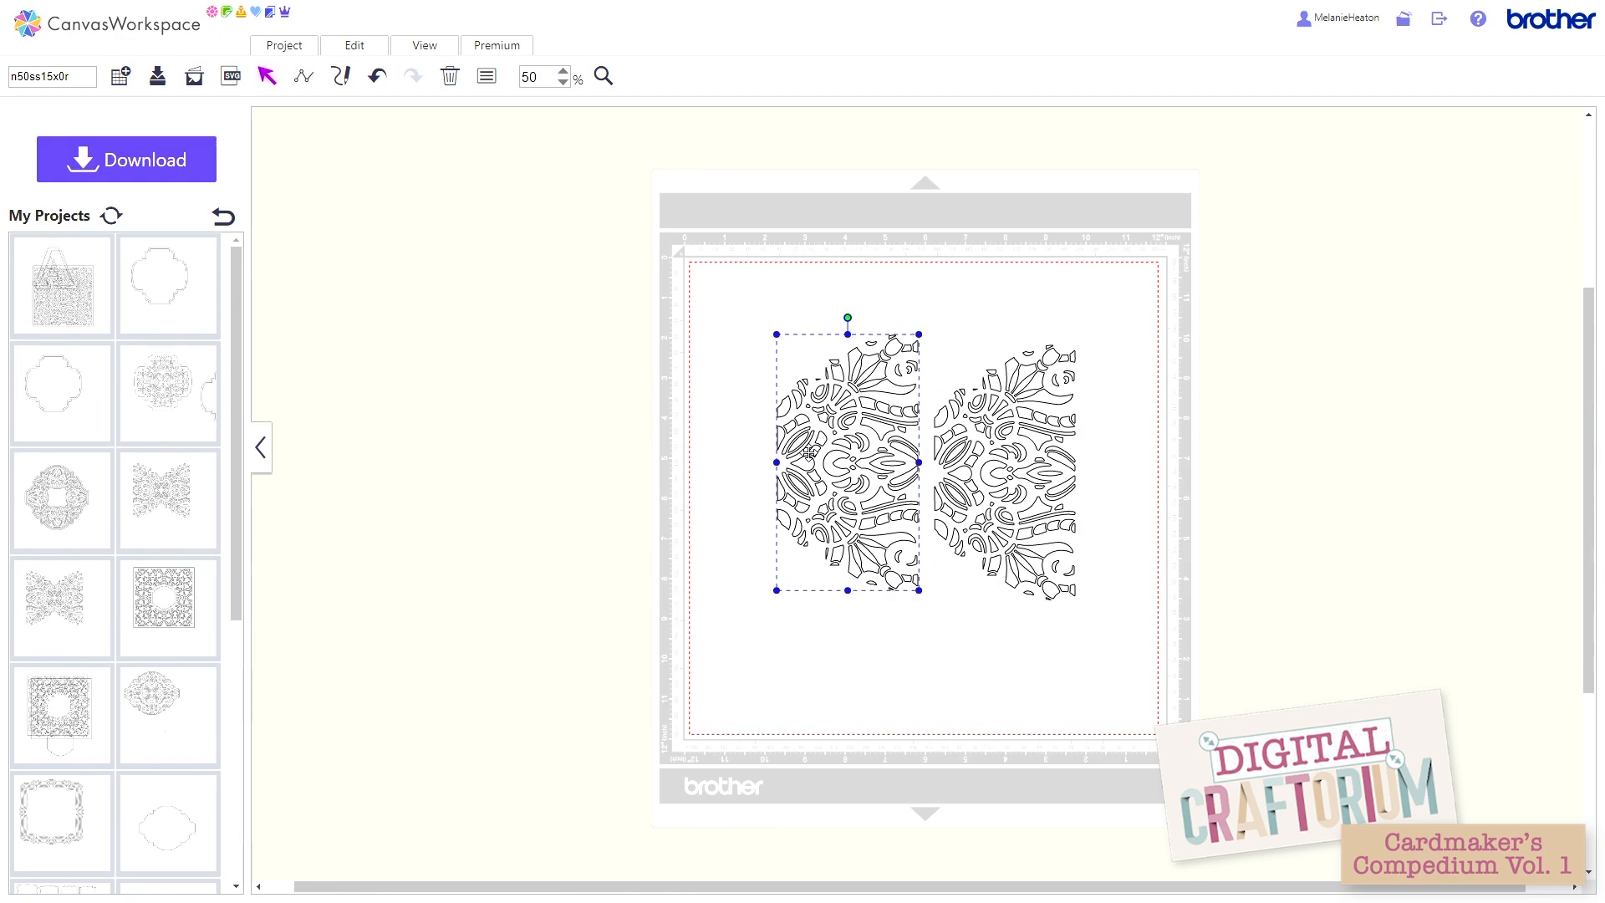
left_click(375, 50)
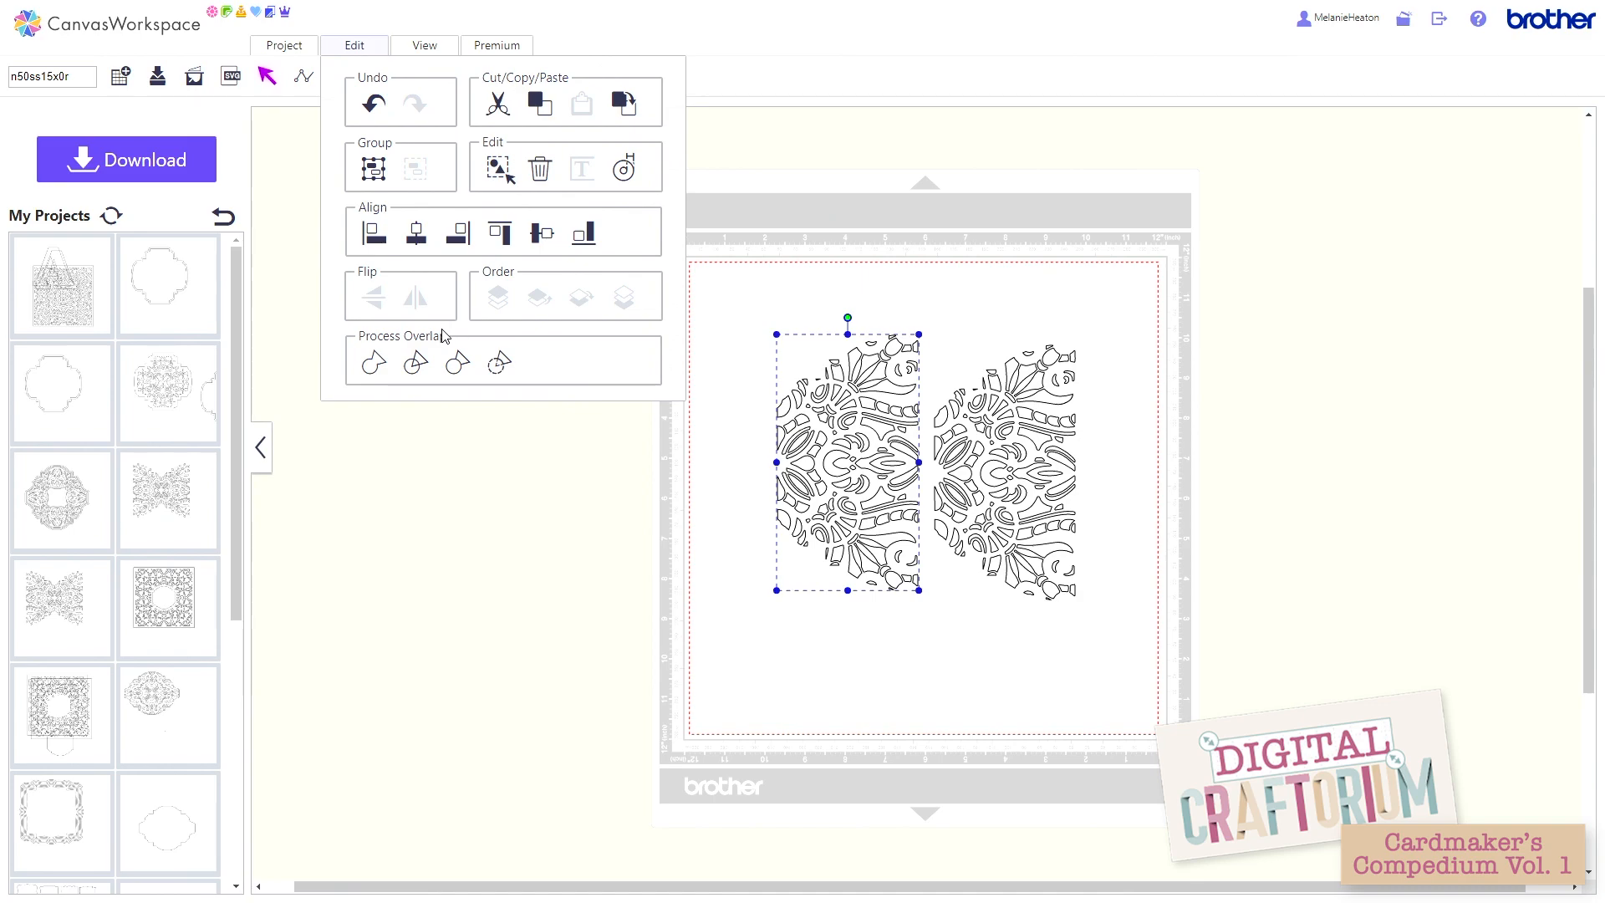
left_click(980, 412)
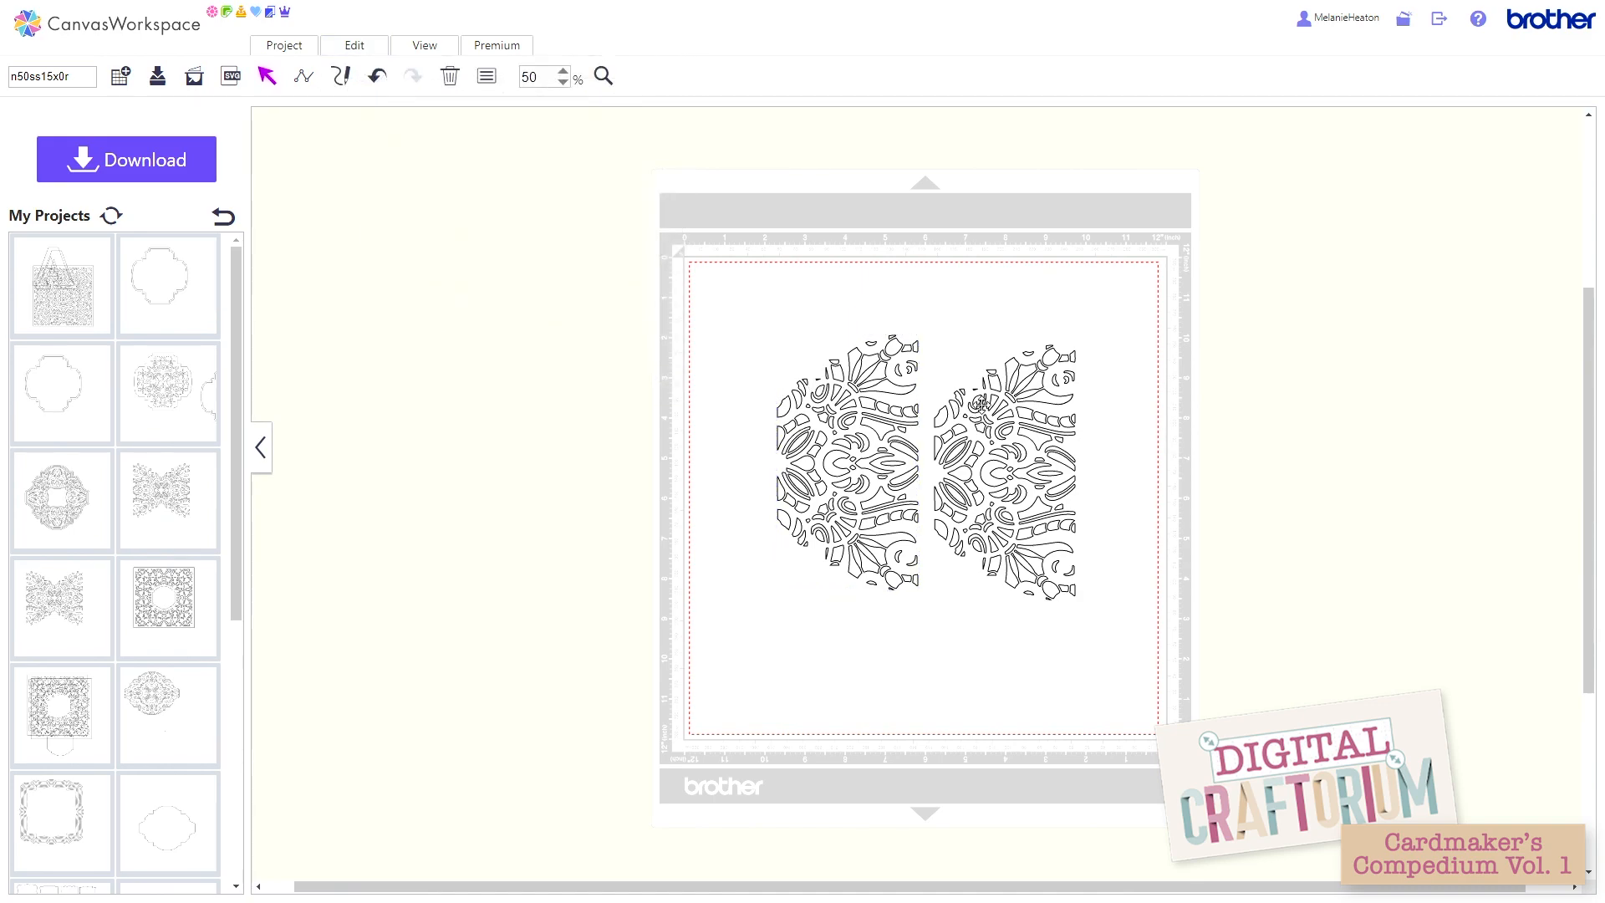
left_click(979, 402)
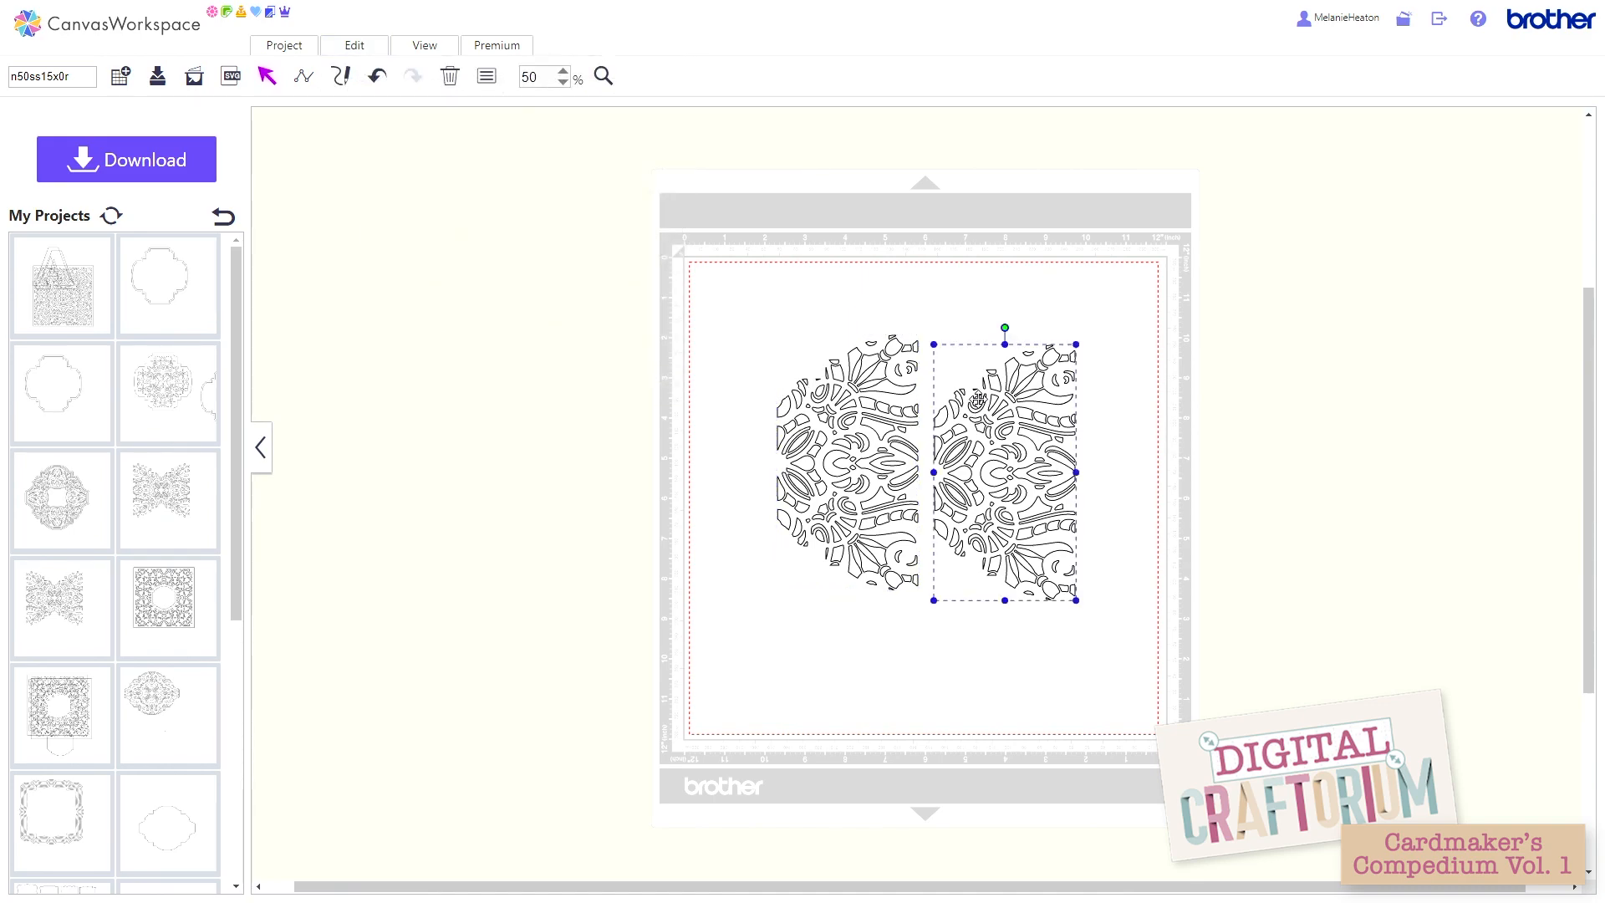
left_click(352, 47)
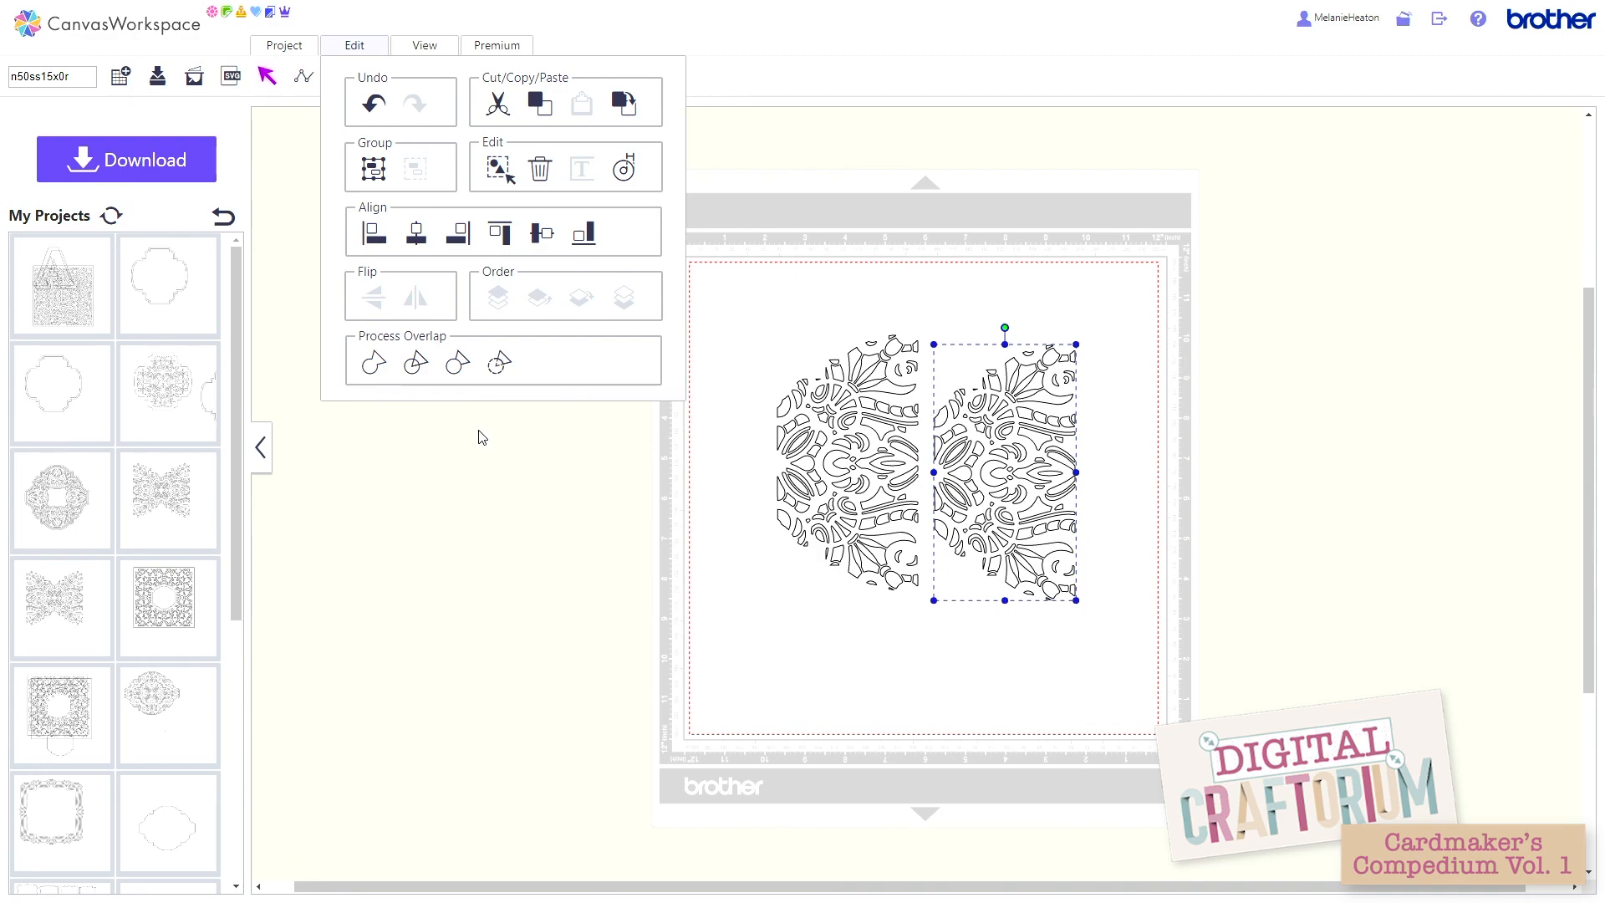
left_click(417, 435)
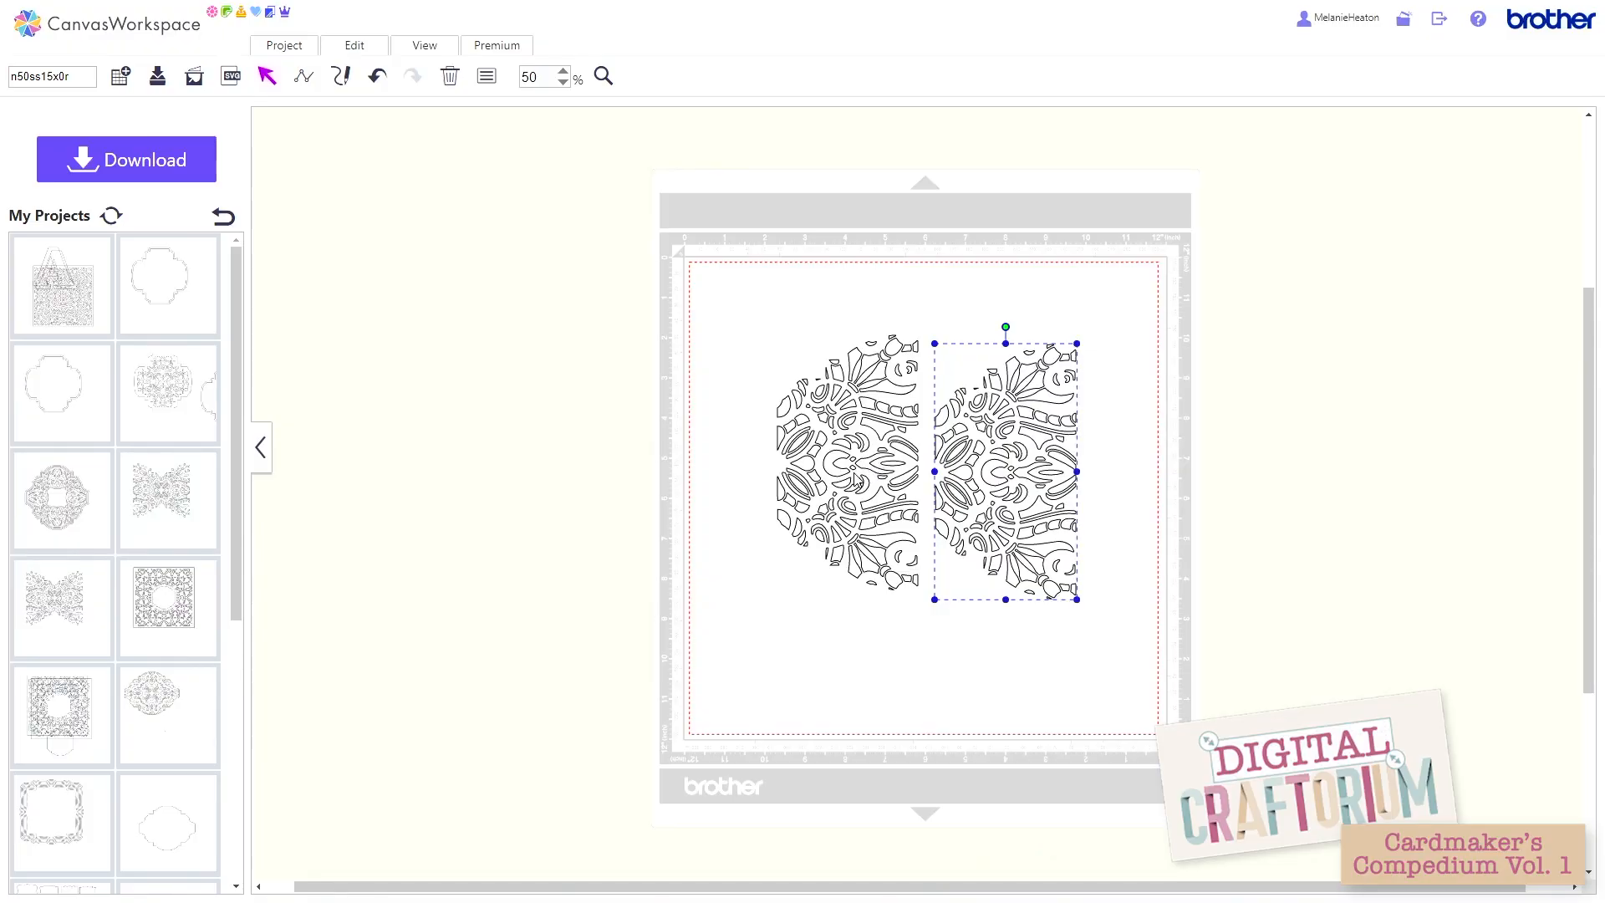
Step: Select both half lattices, prepare their cutting data with ScanNCut Transfer, and close the transfer window
left_click(838, 483)
left_click(999, 454)
left_click(879, 452, "shift")
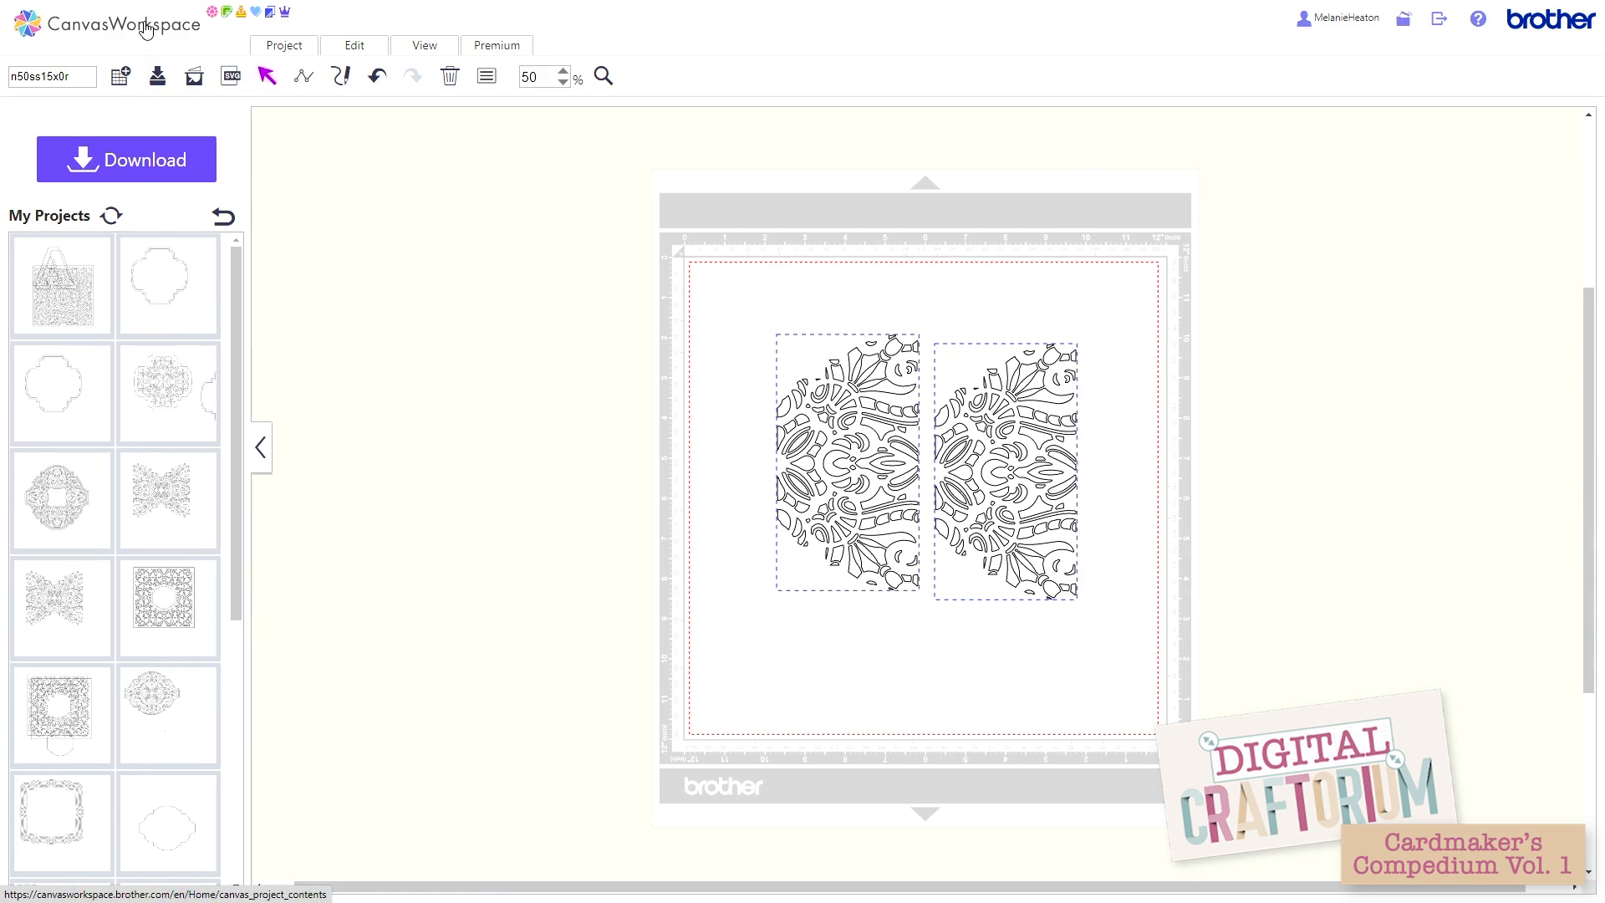
left_click(121, 162)
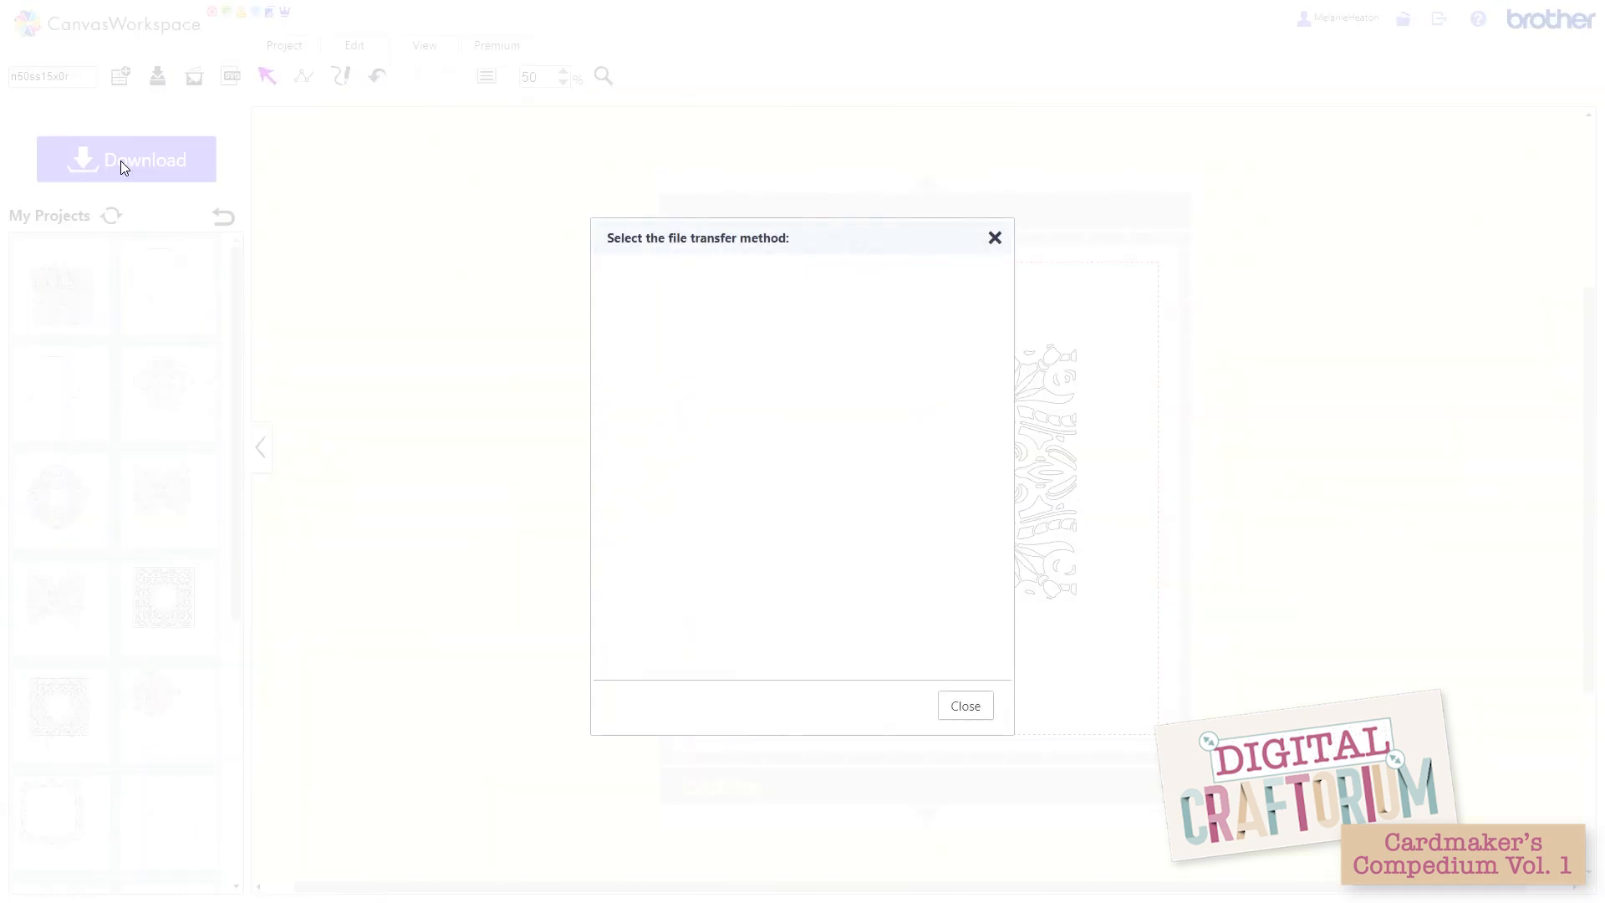
left_click(899, 357)
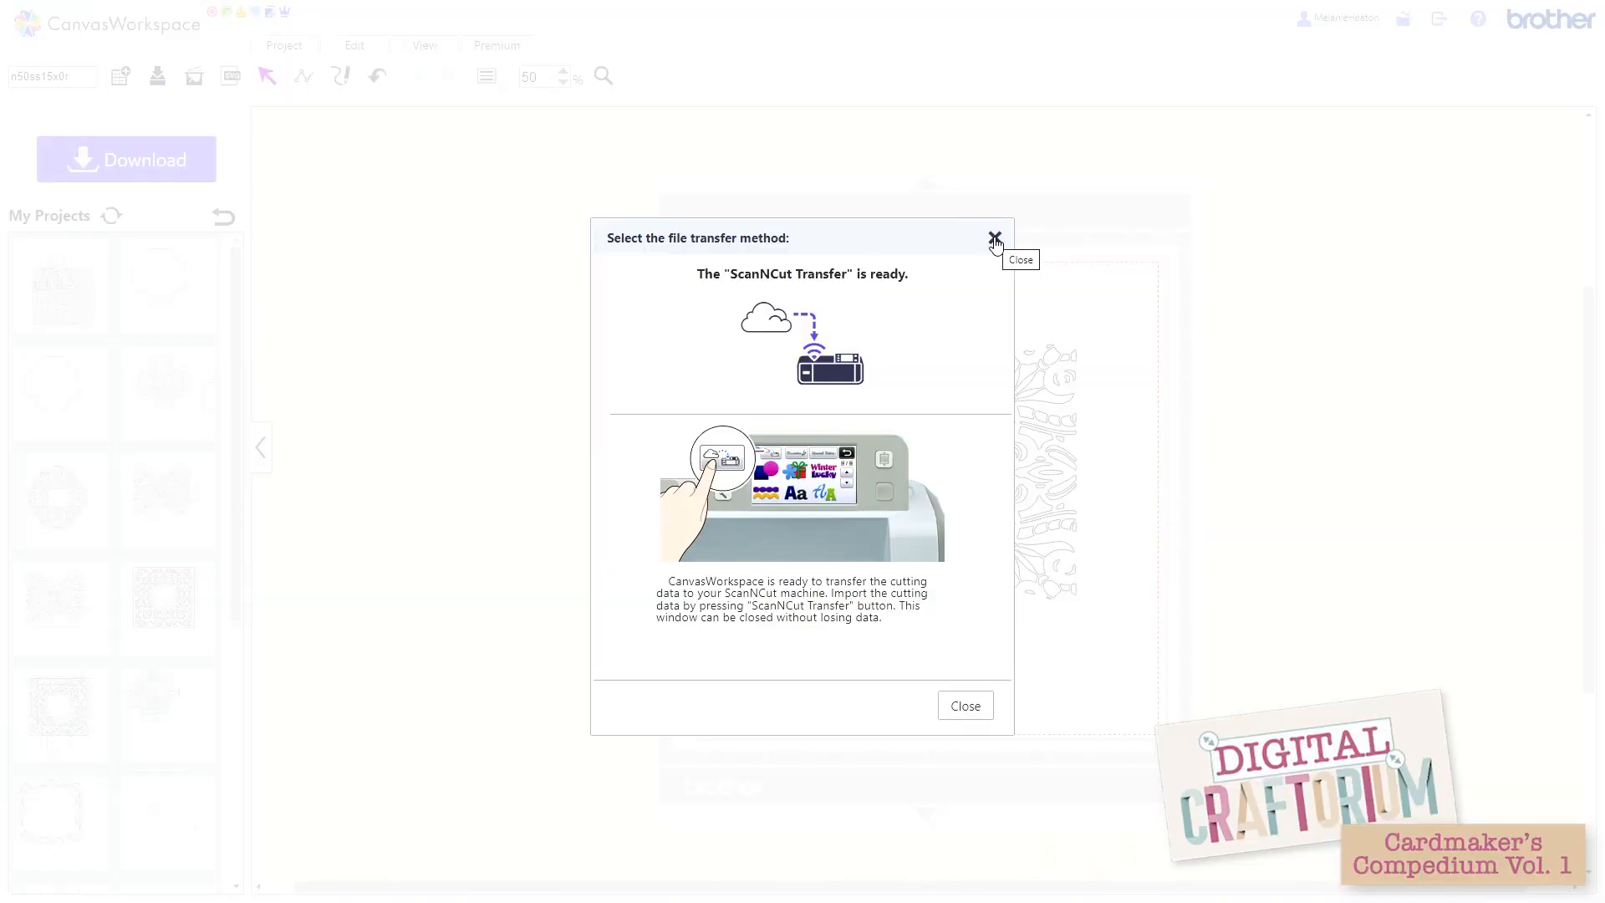
left_click(995, 241)
Step: Delete both half lattices to clear the mat
left_click_drag(716, 261, 1085, 648)
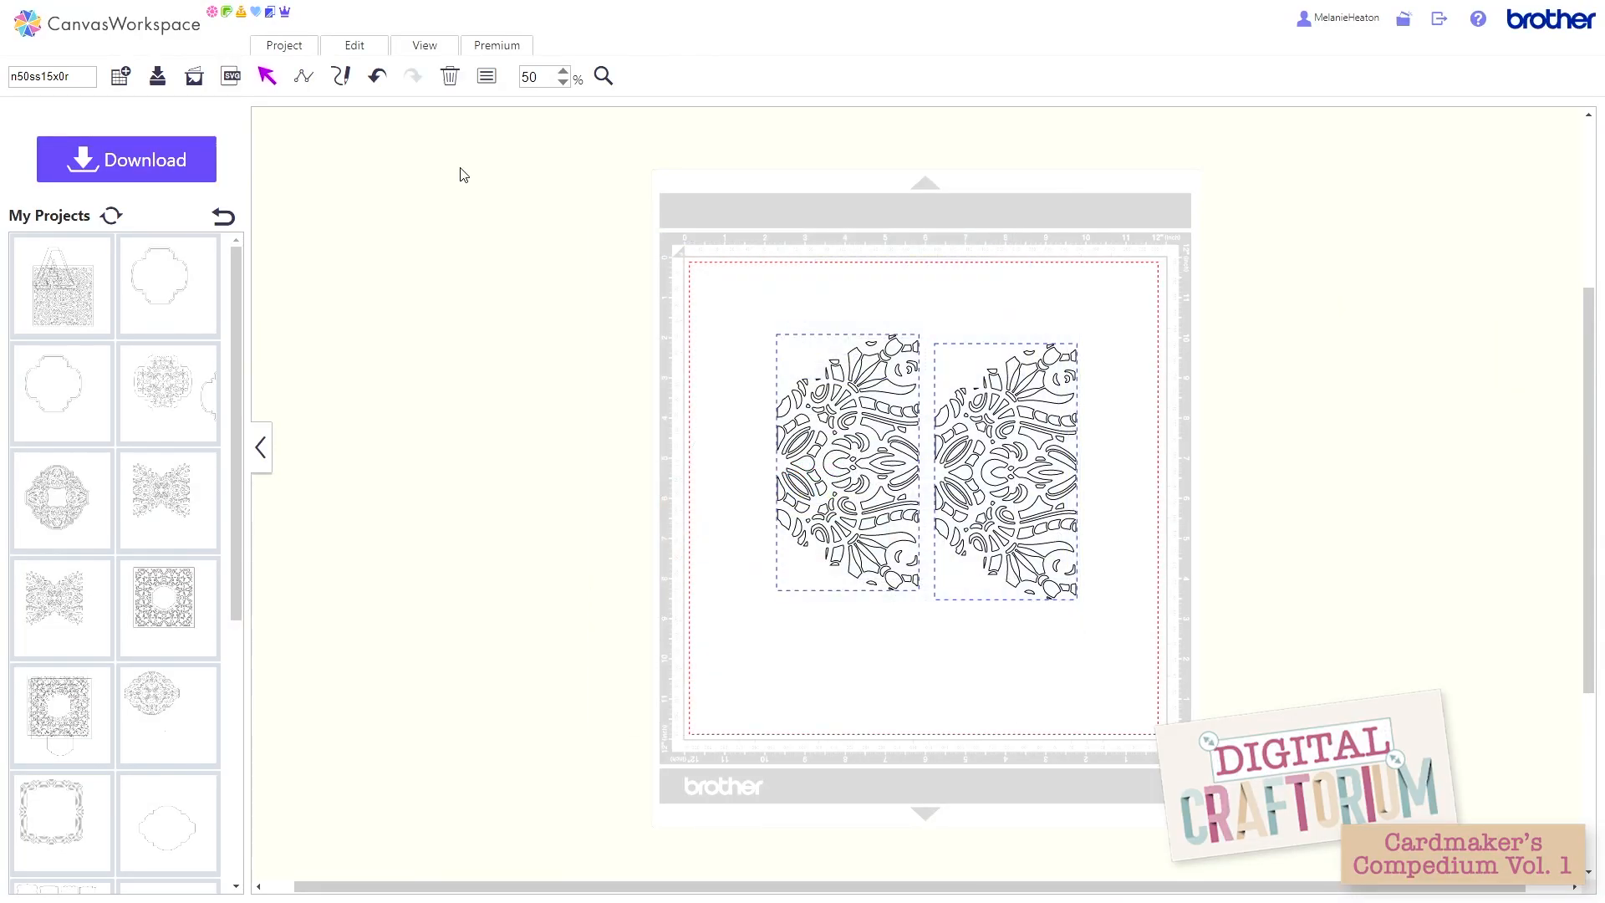
left_click(450, 78)
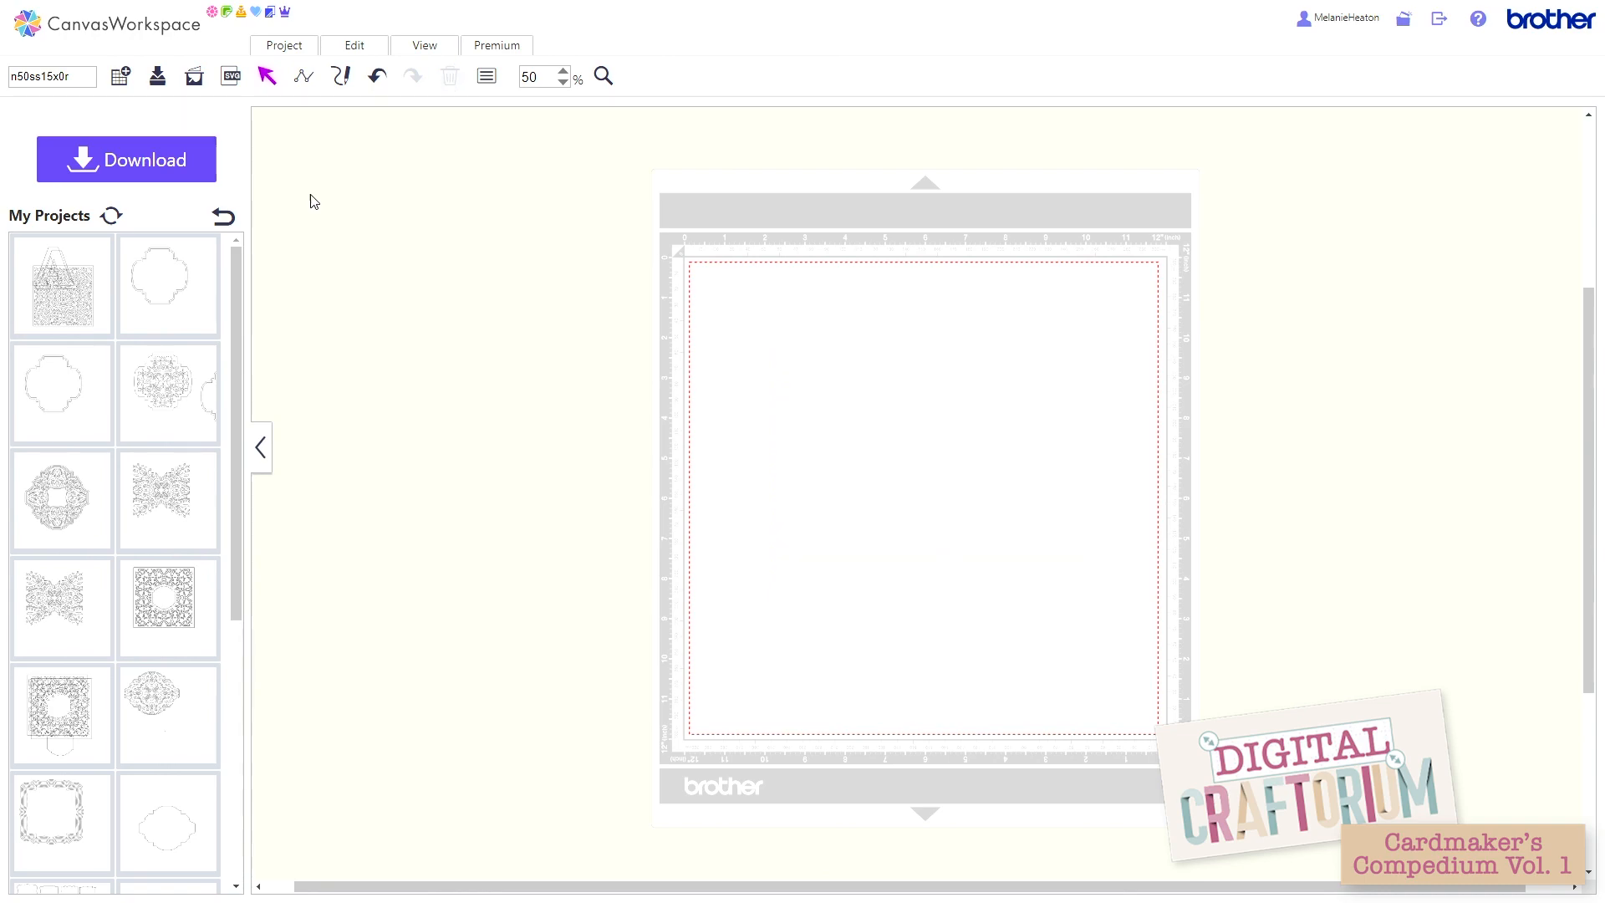
Step: Refresh My Projects, add the project with the two half lattices to the mat, and move one half against the other to form a butterfly shape
left_click(109, 216)
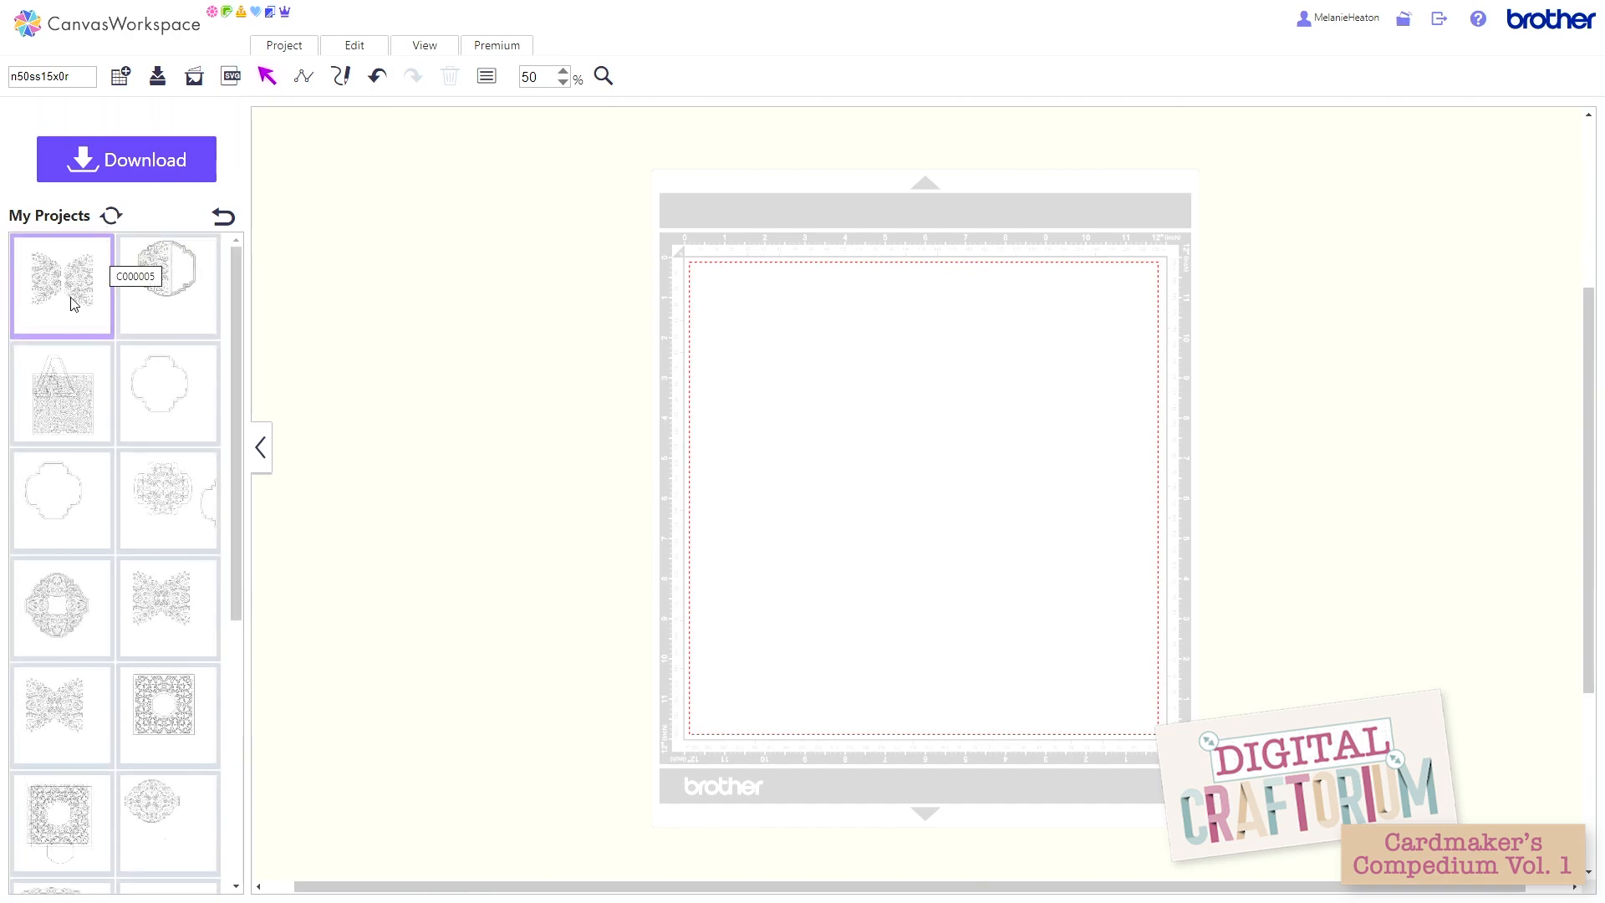
left_click(73, 303)
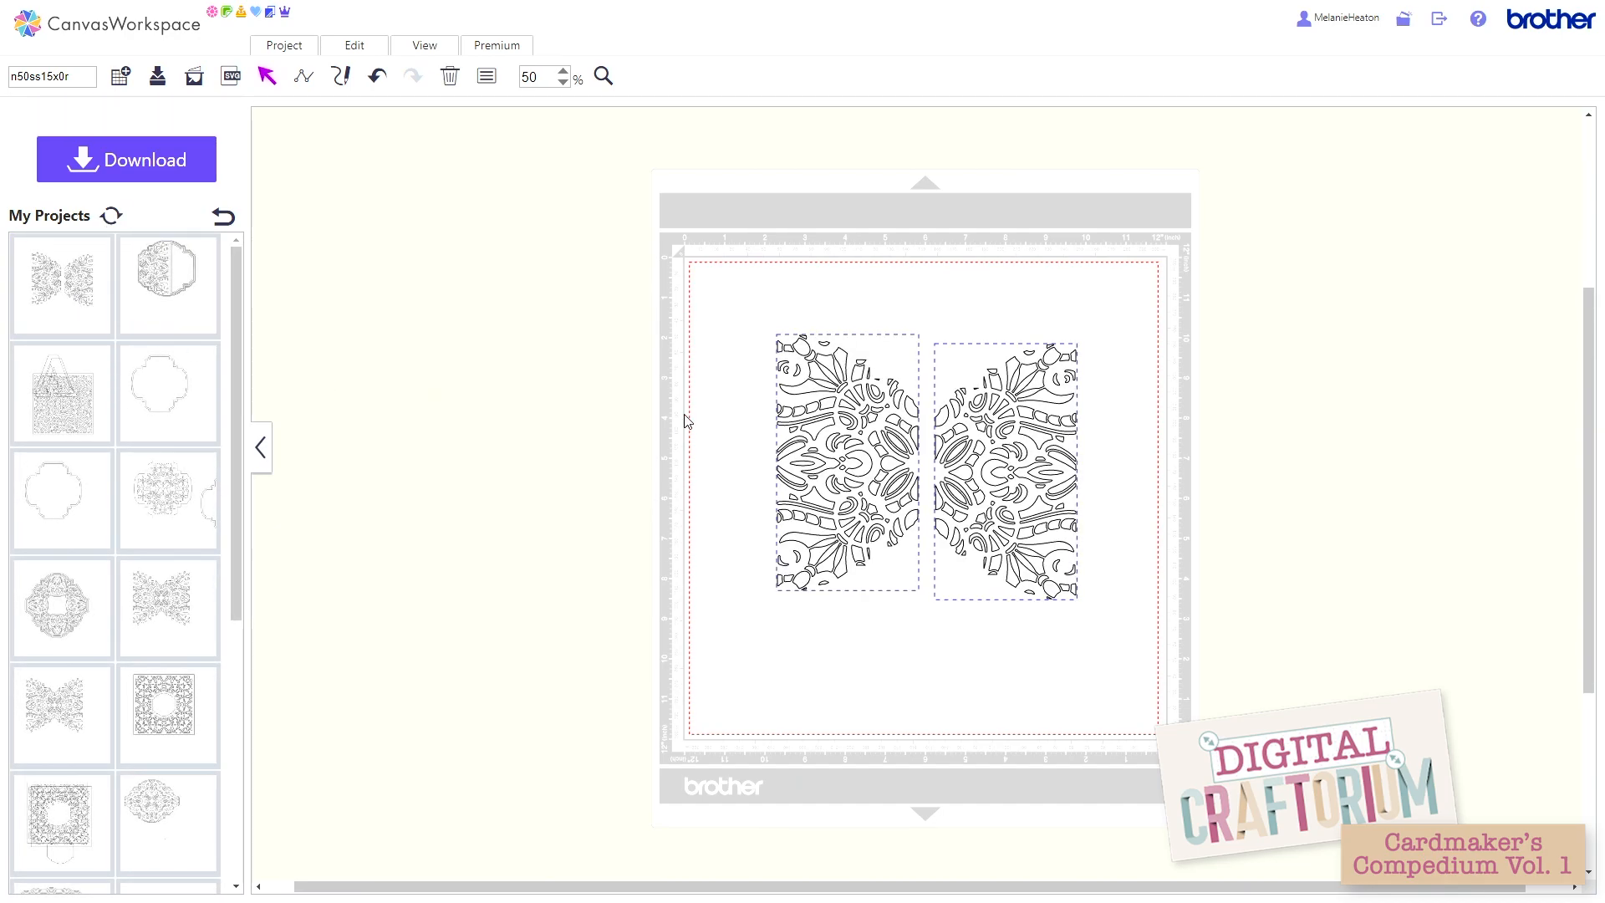
left_click_drag(857, 451, 872, 463)
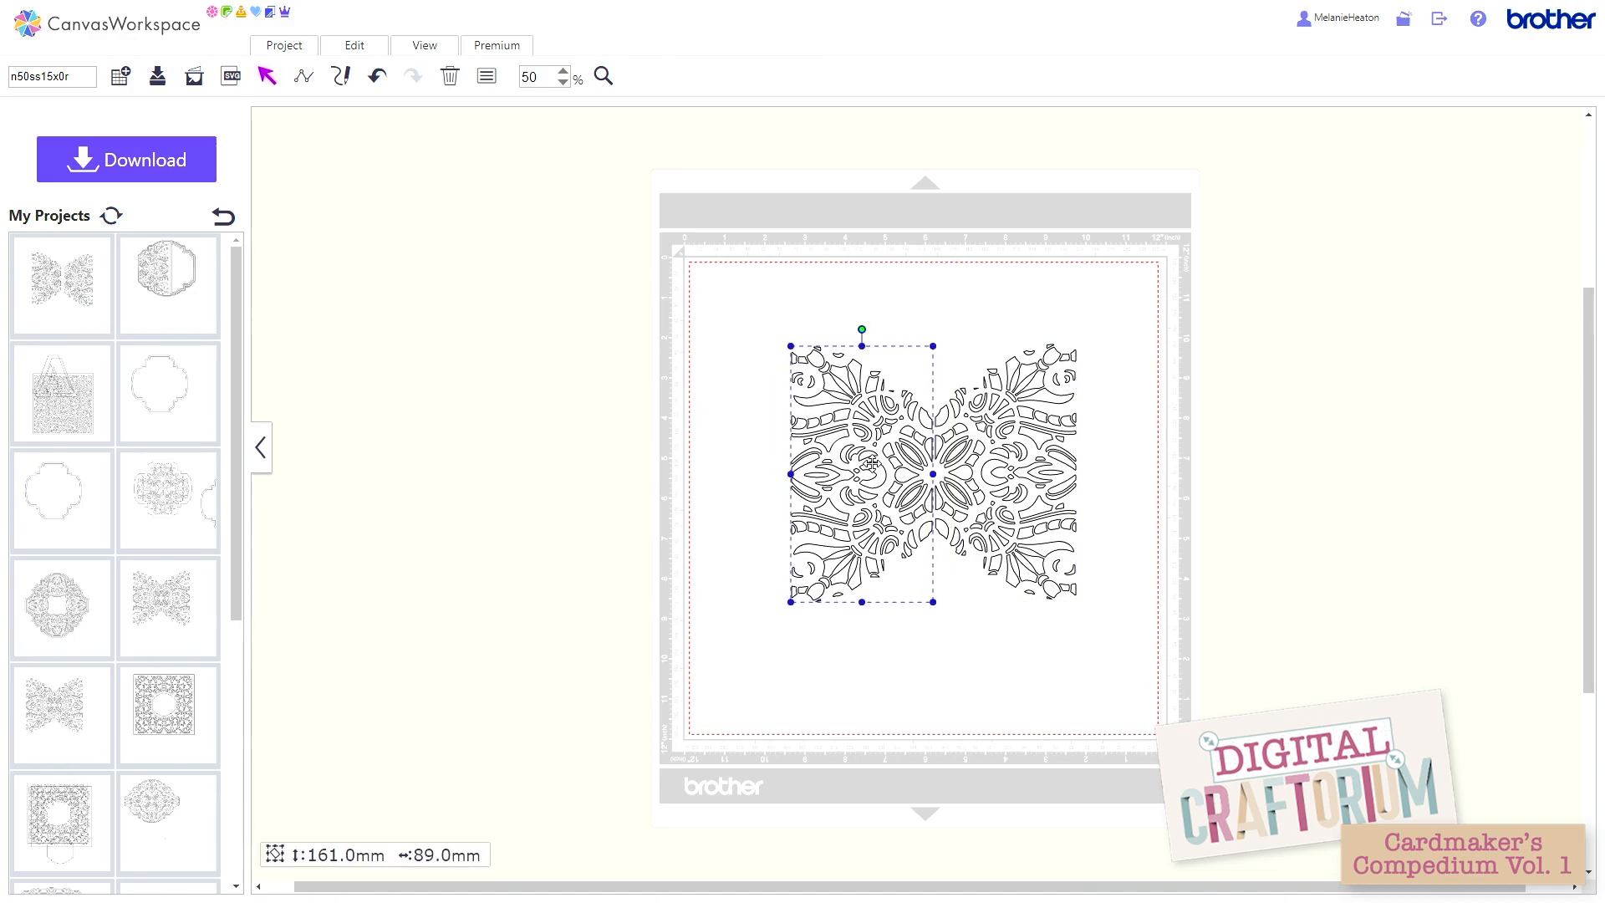
Step: Select both half lattices and align their top edges
left_click(377, 53)
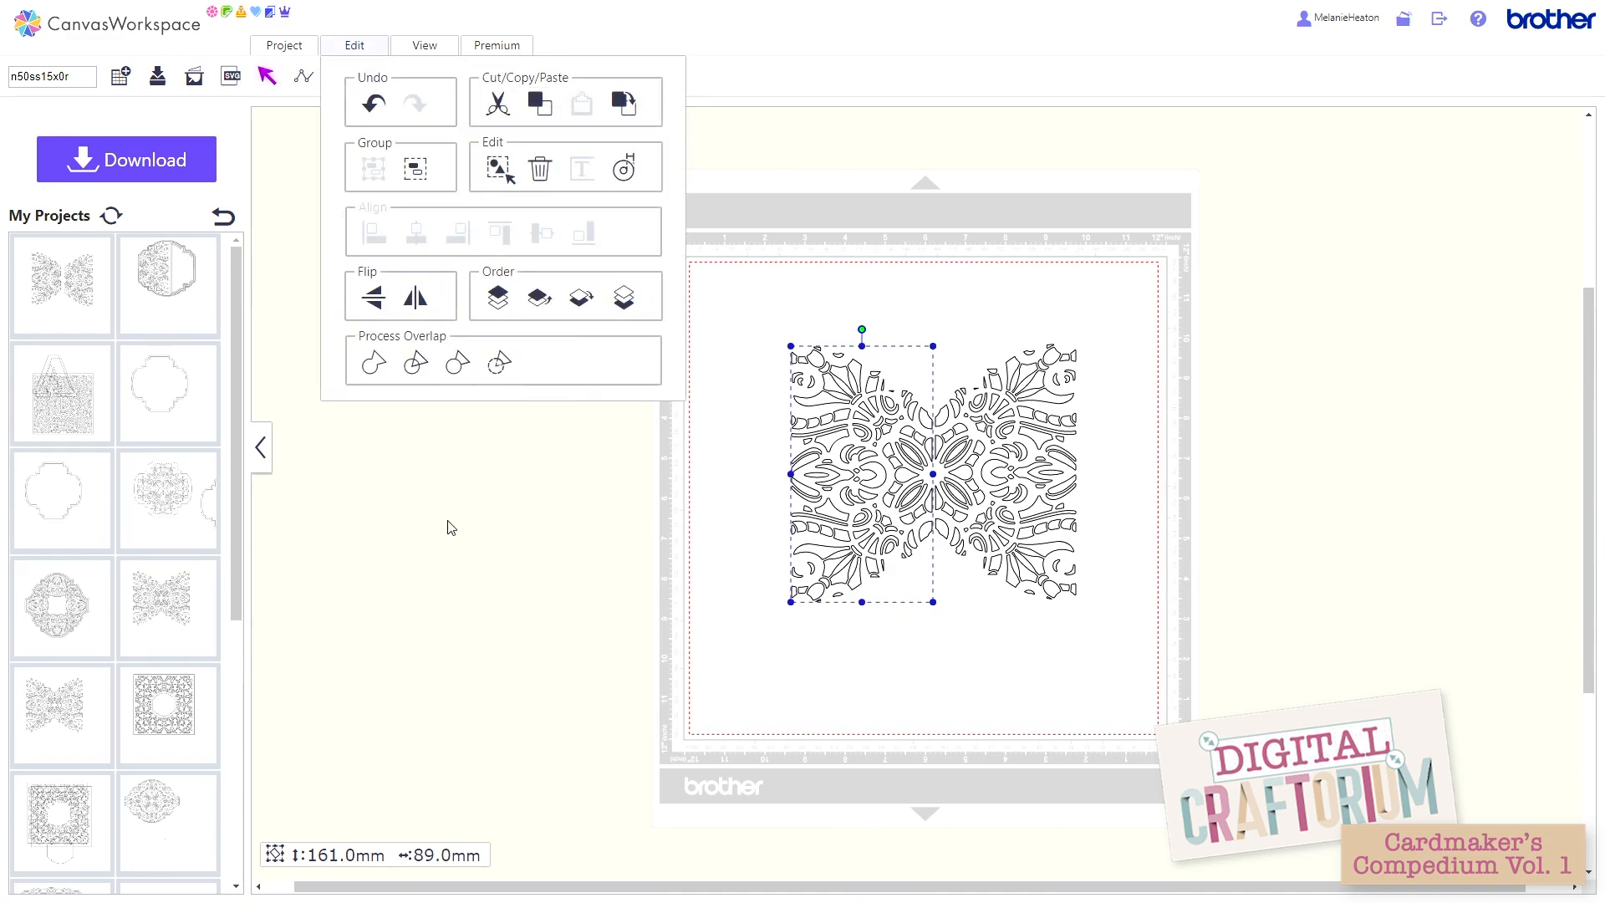
left_click(475, 510)
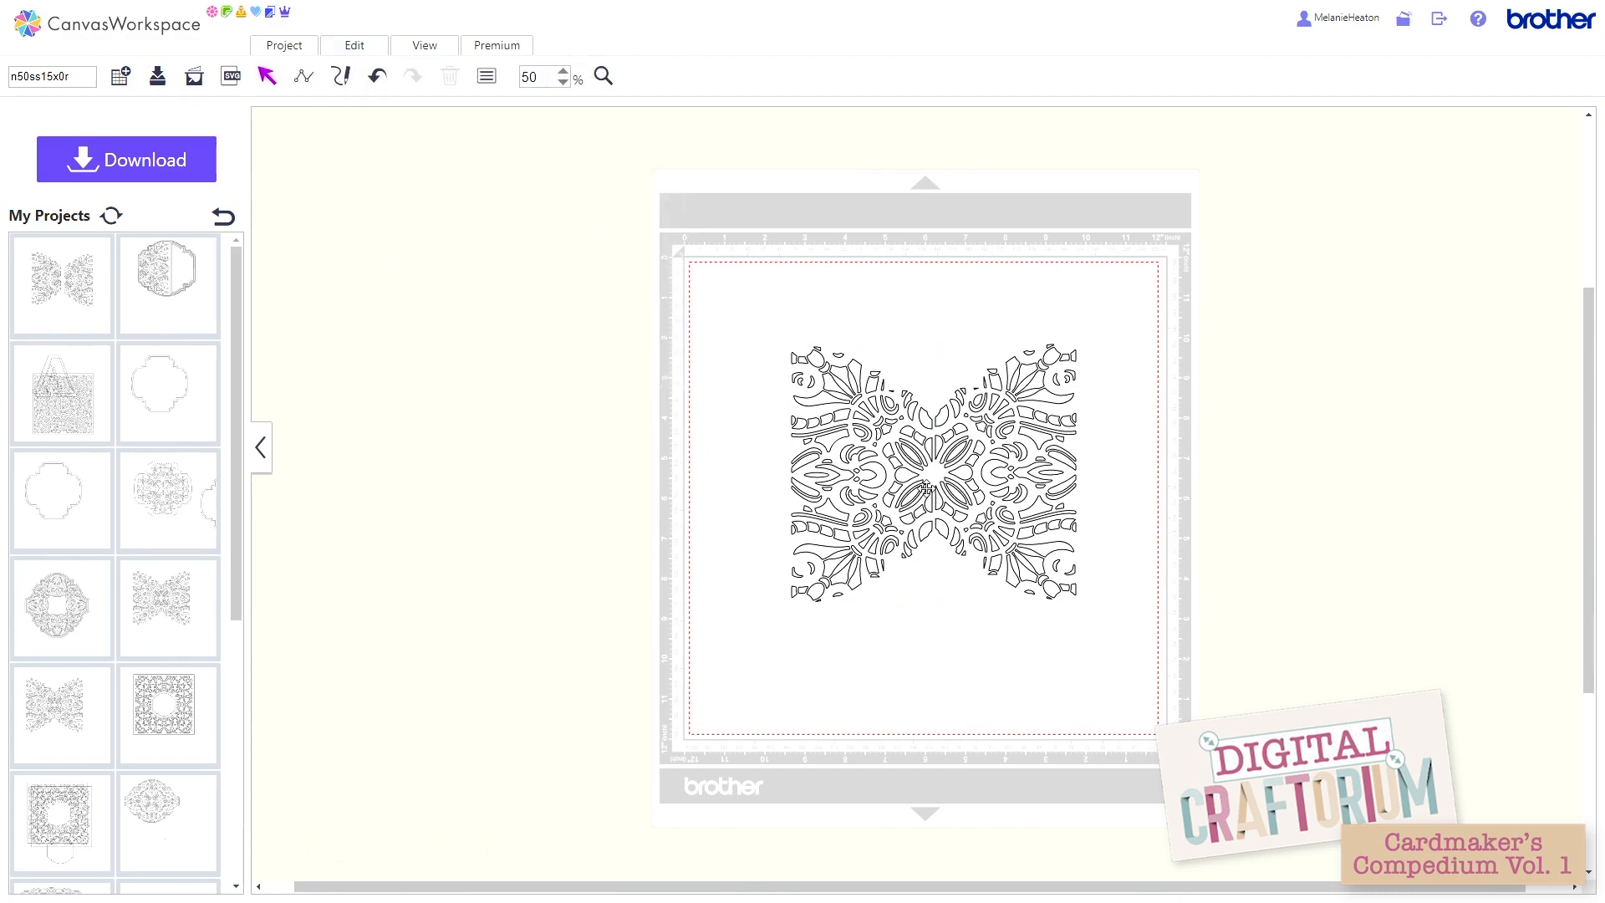
left_click(891, 490)
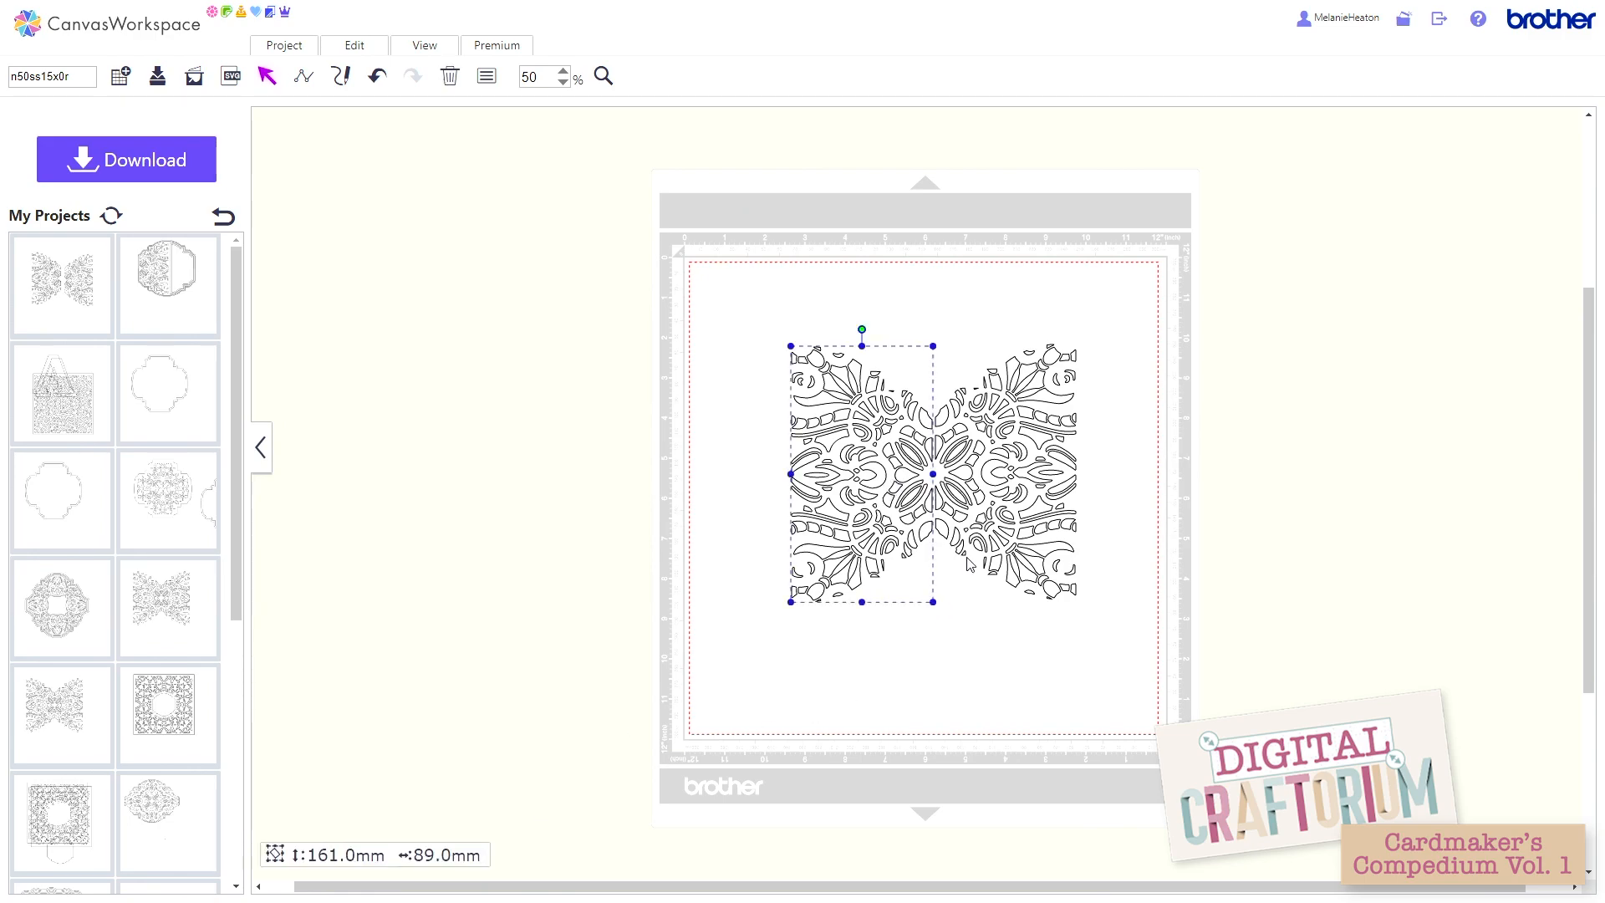
left_click(980, 535)
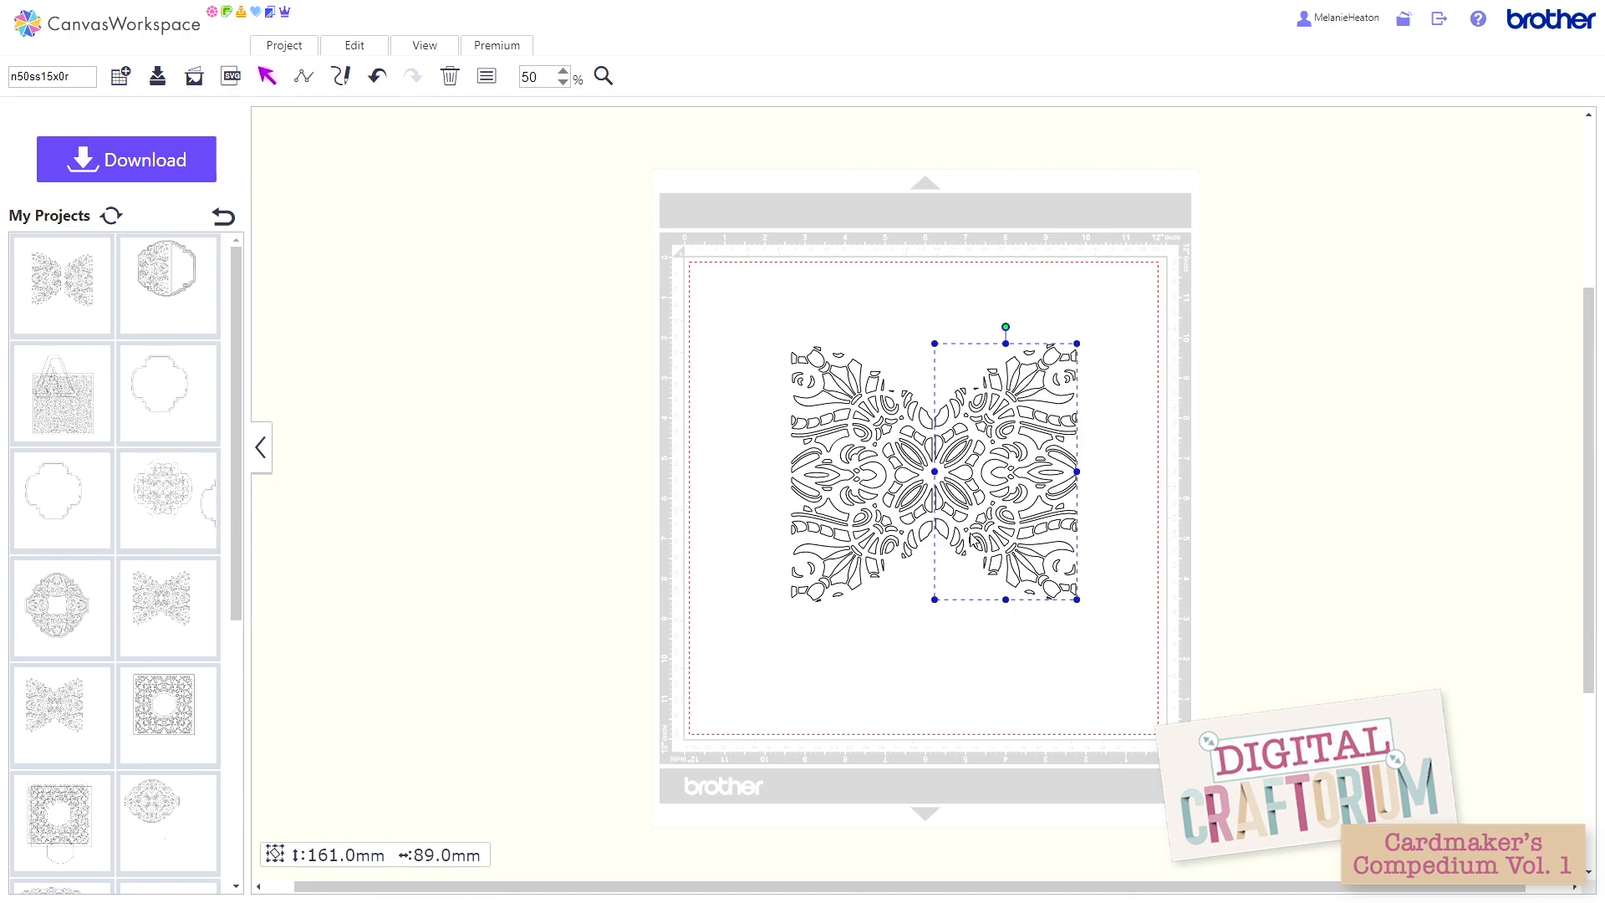
left_click_drag(762, 301, 1129, 624)
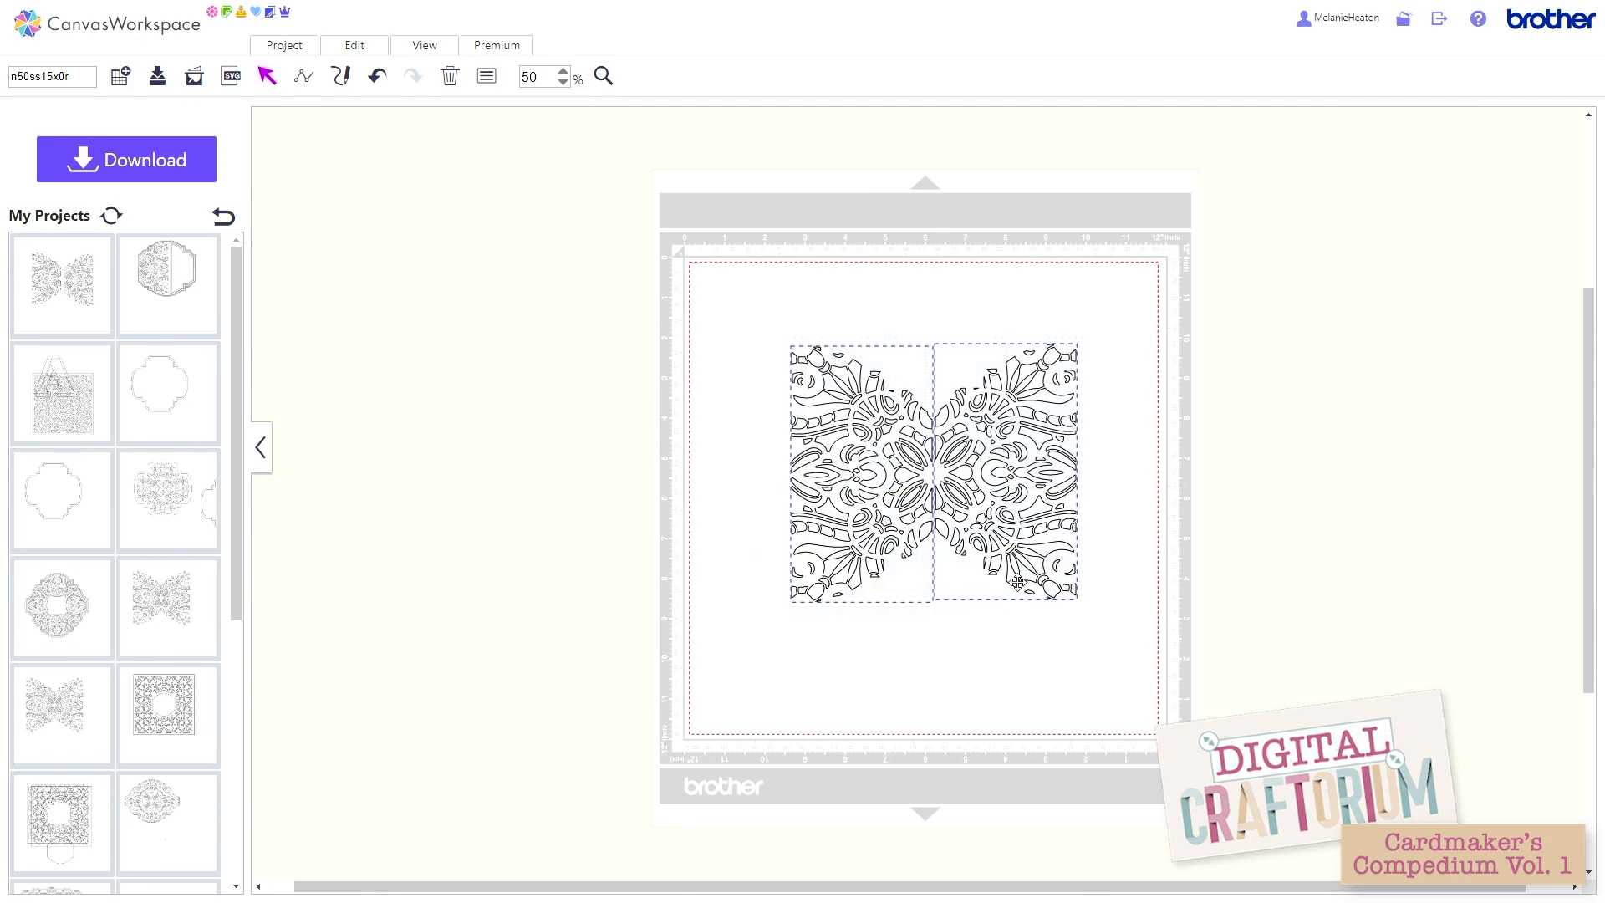
left_click(376, 45)
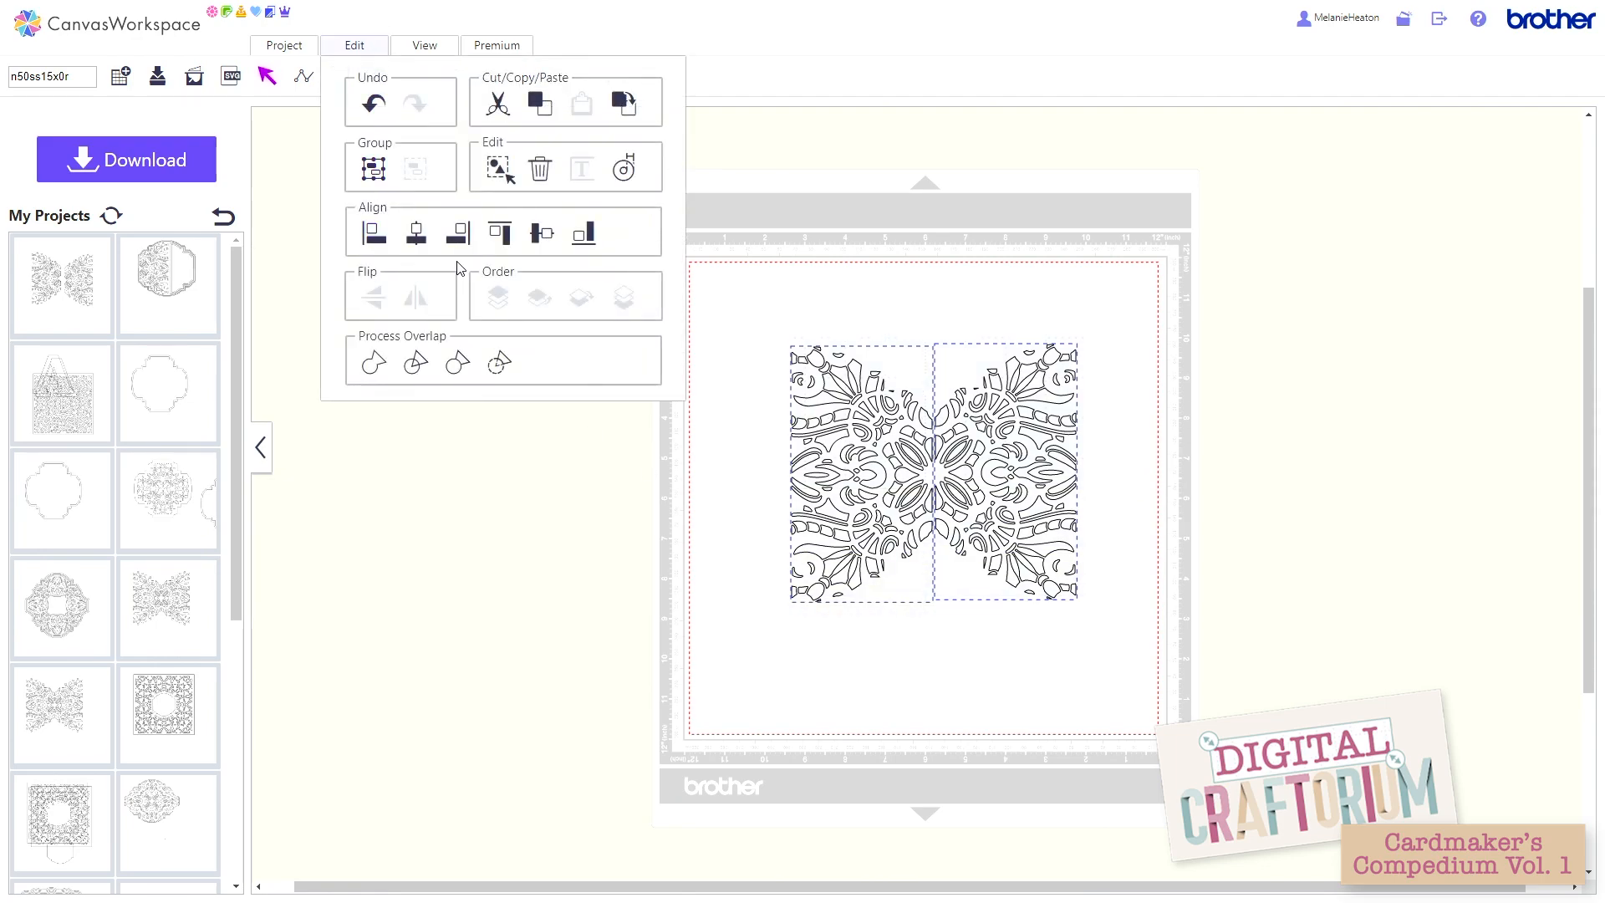
left_click(495, 236)
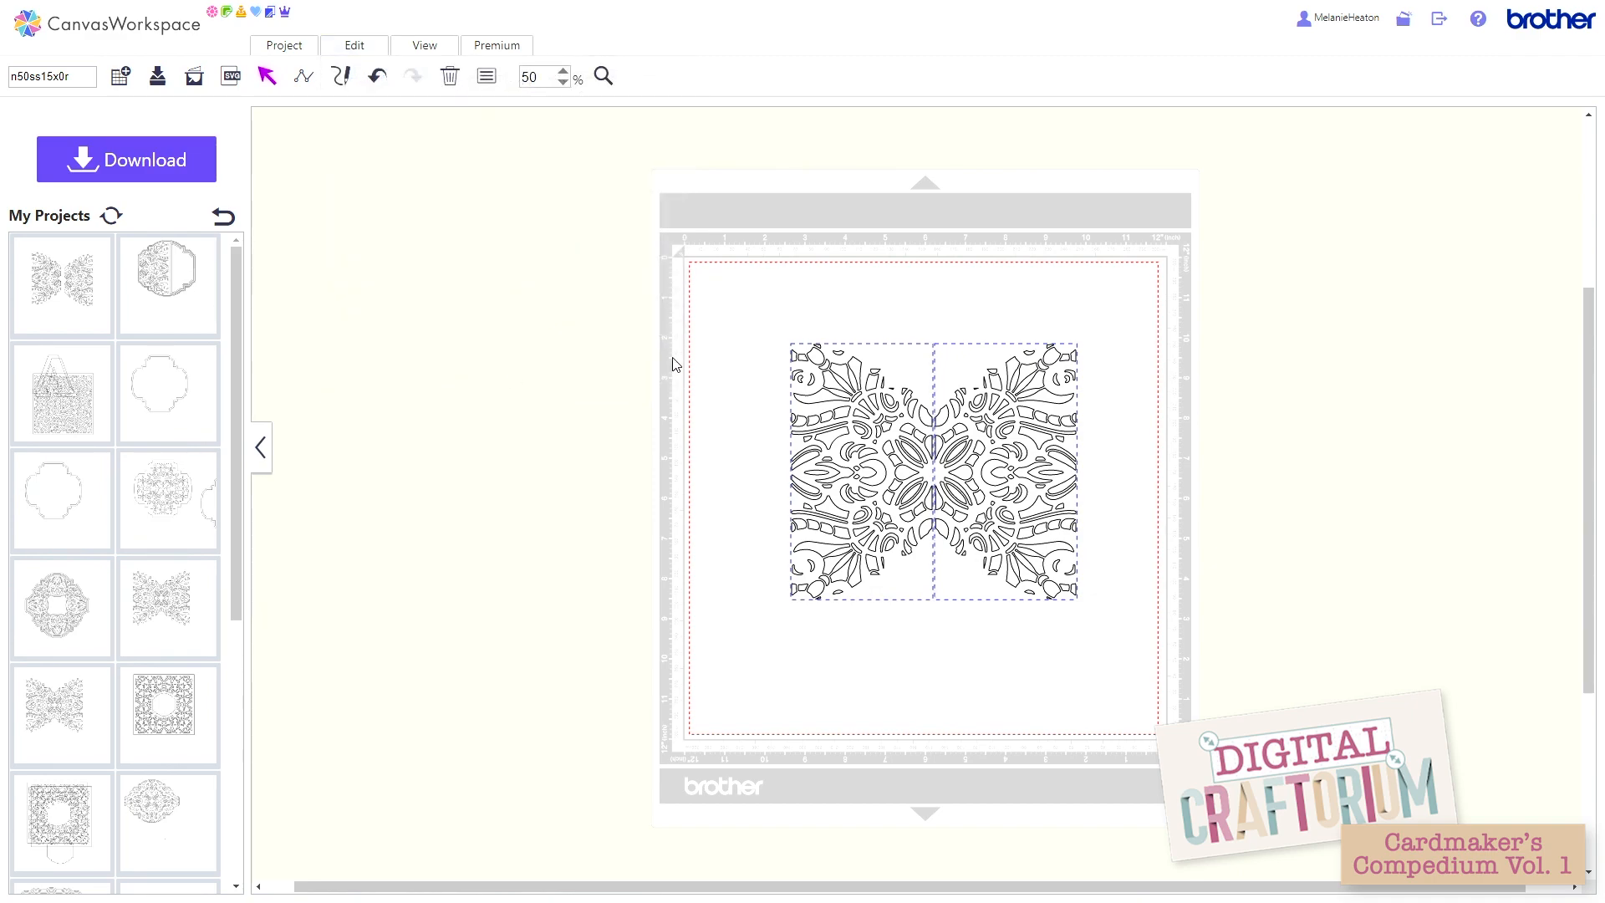
Step: Nudge the left half lattice slightly toward the right one and group the two halves
left_click(707, 349)
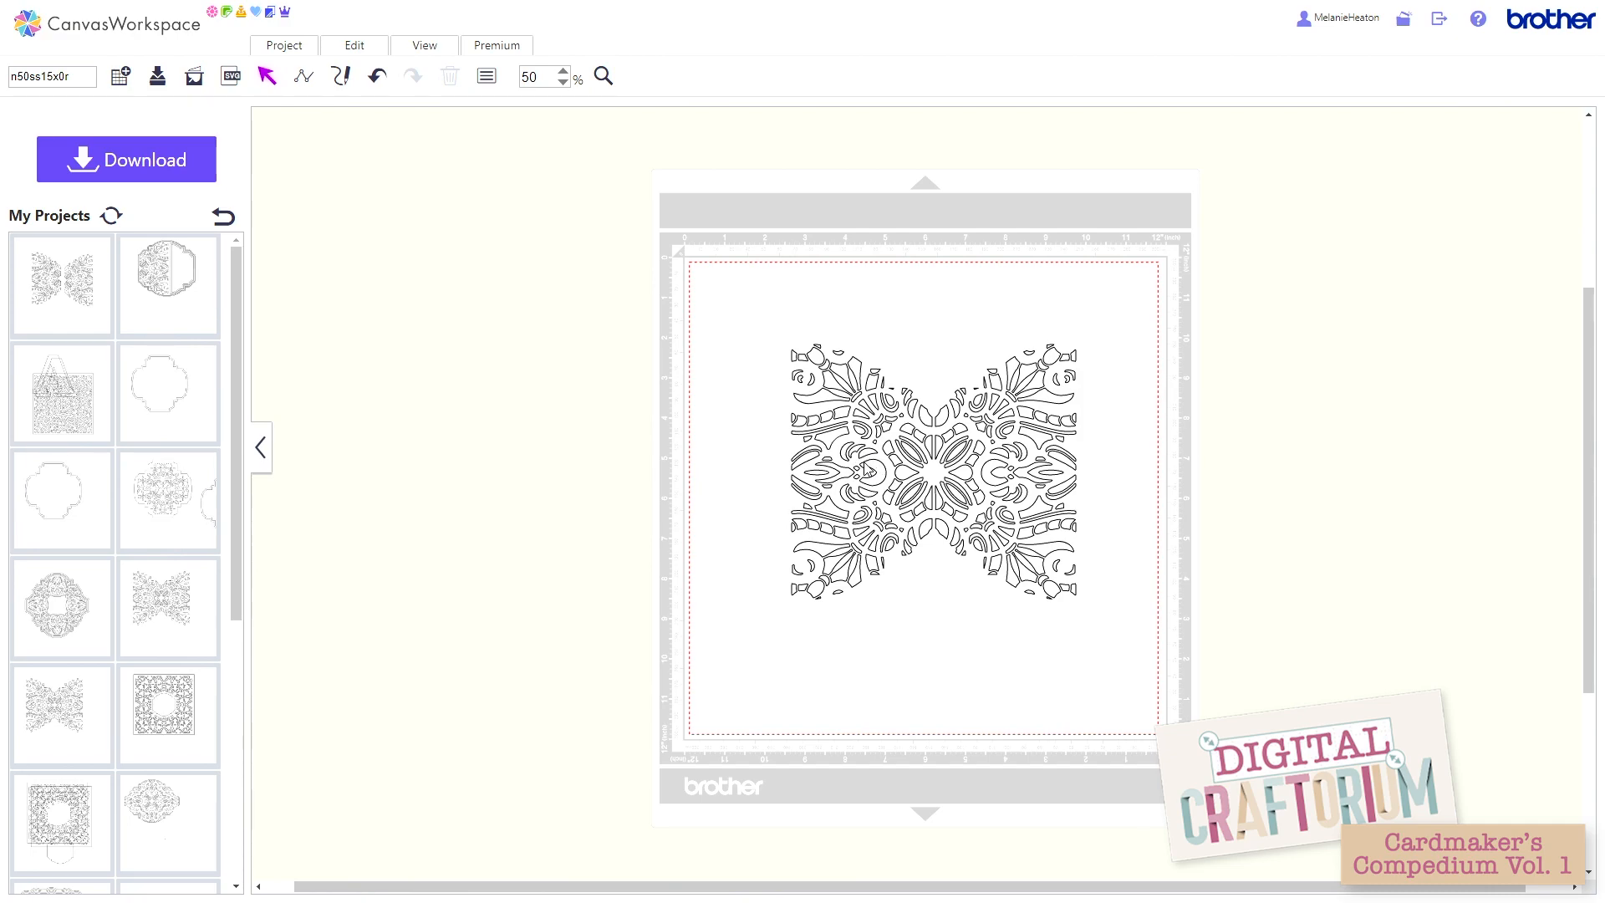
left_click(870, 466)
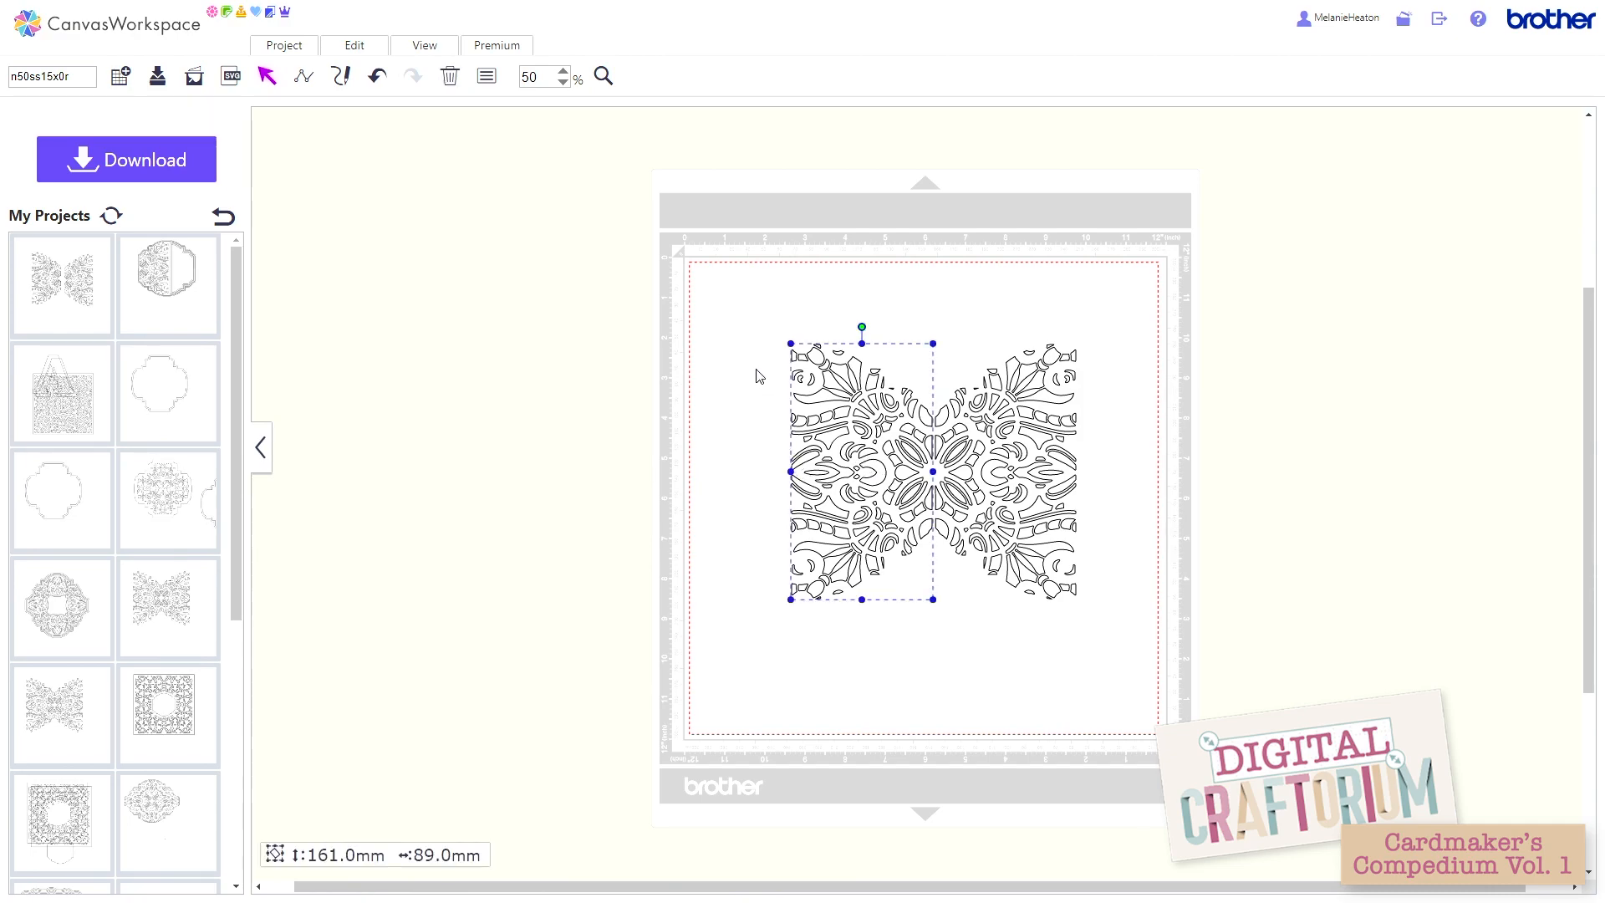
key("Right")
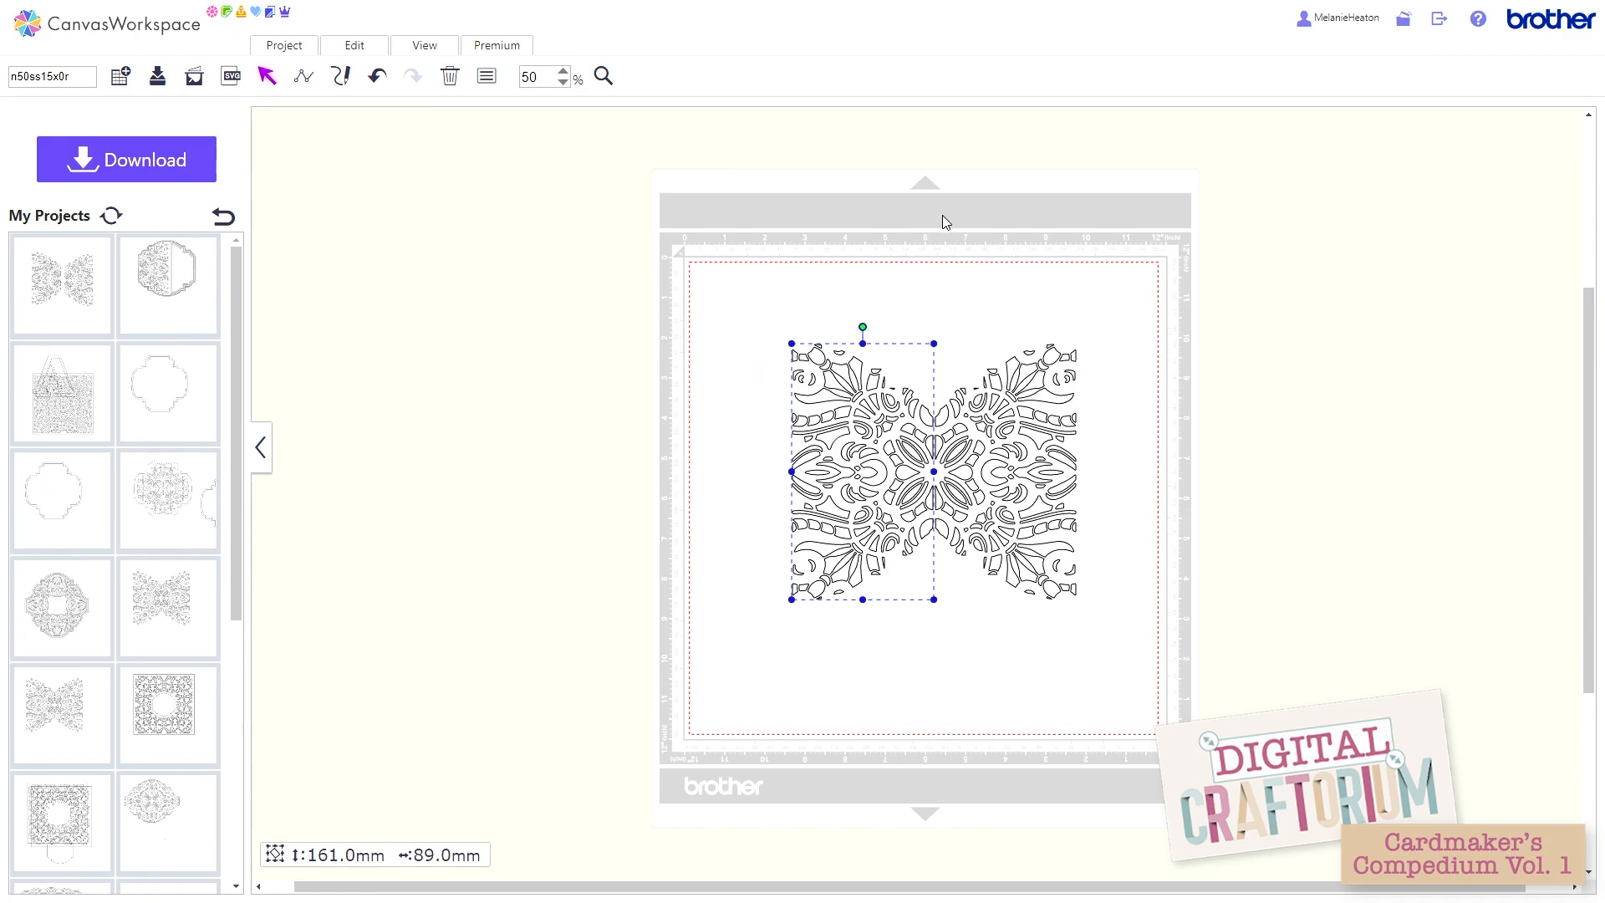
left_click(740, 314)
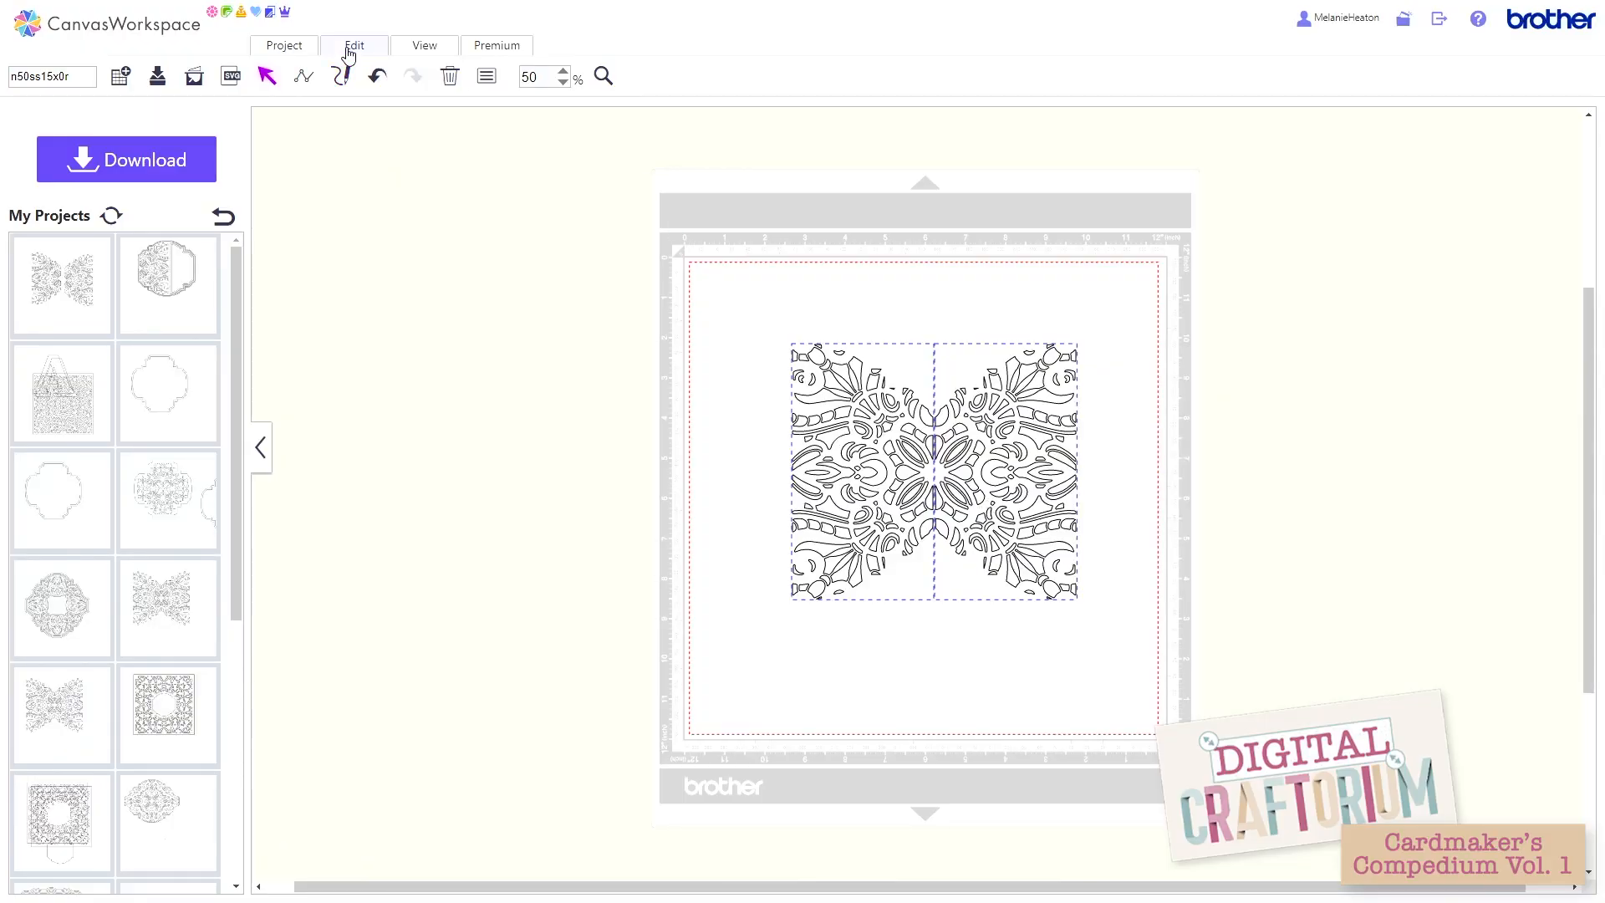
left_click(351, 46)
left_click(373, 170)
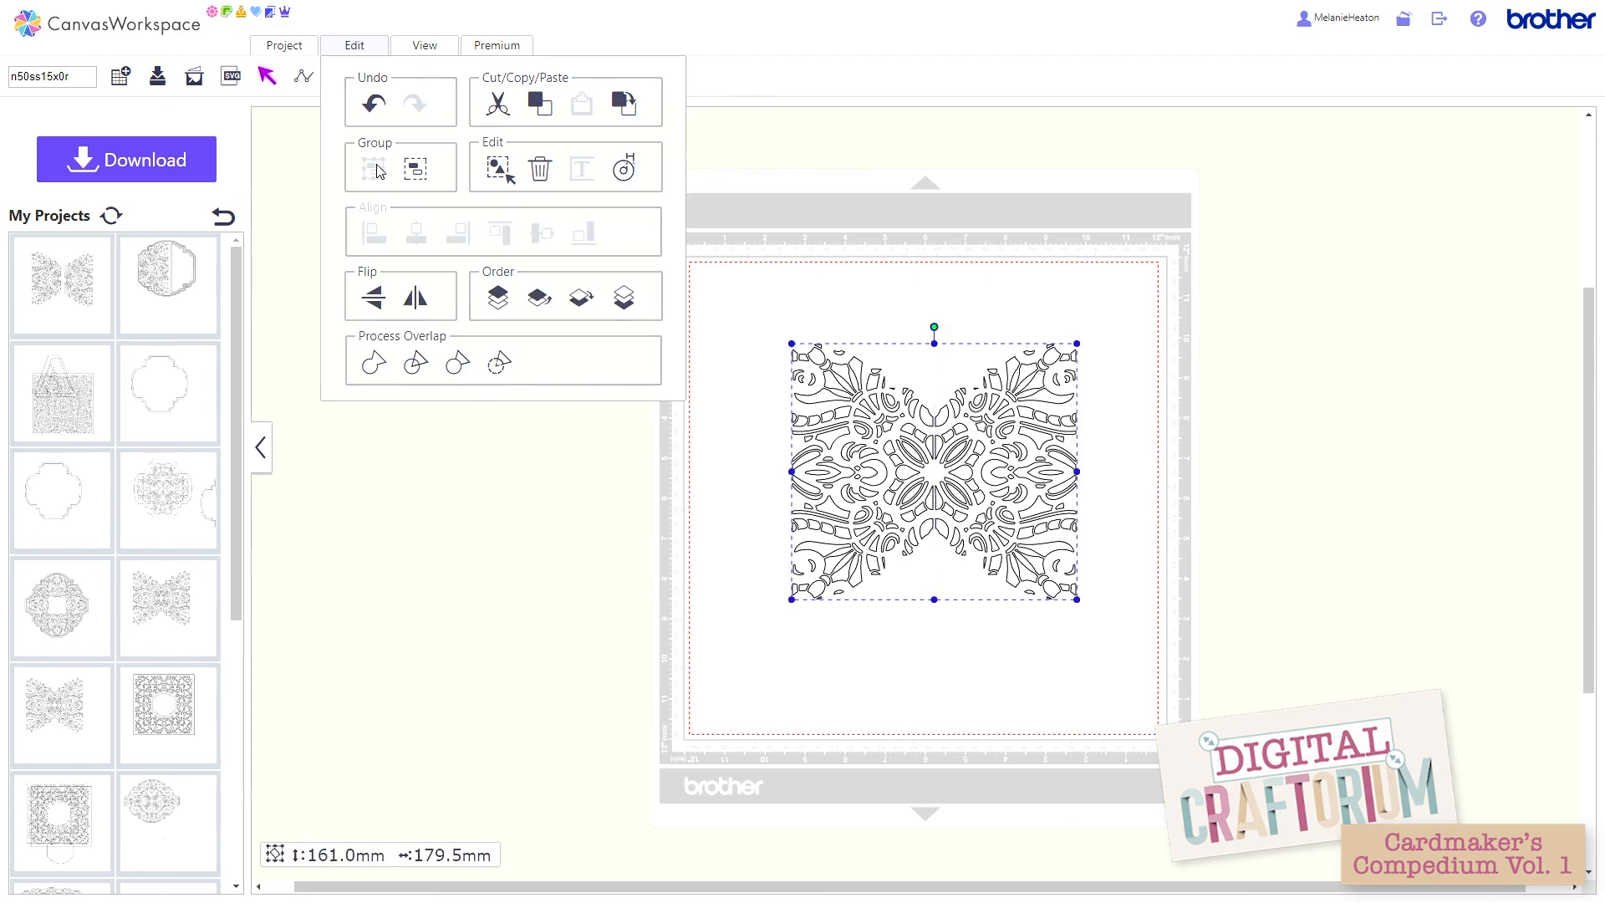
left_click(371, 47)
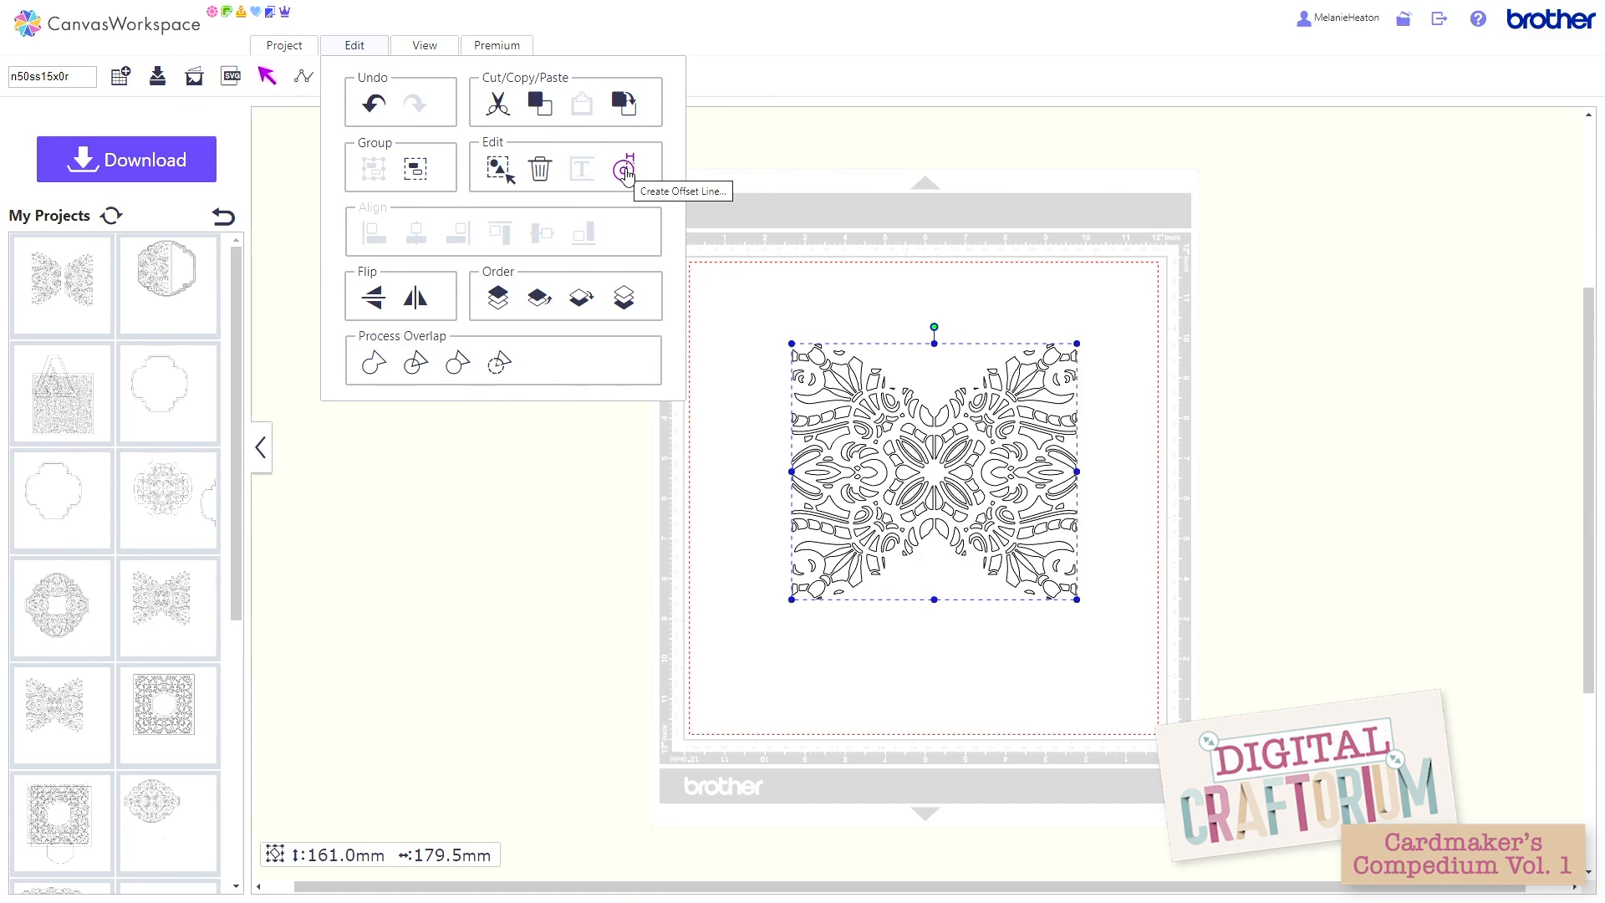
left_click(625, 170)
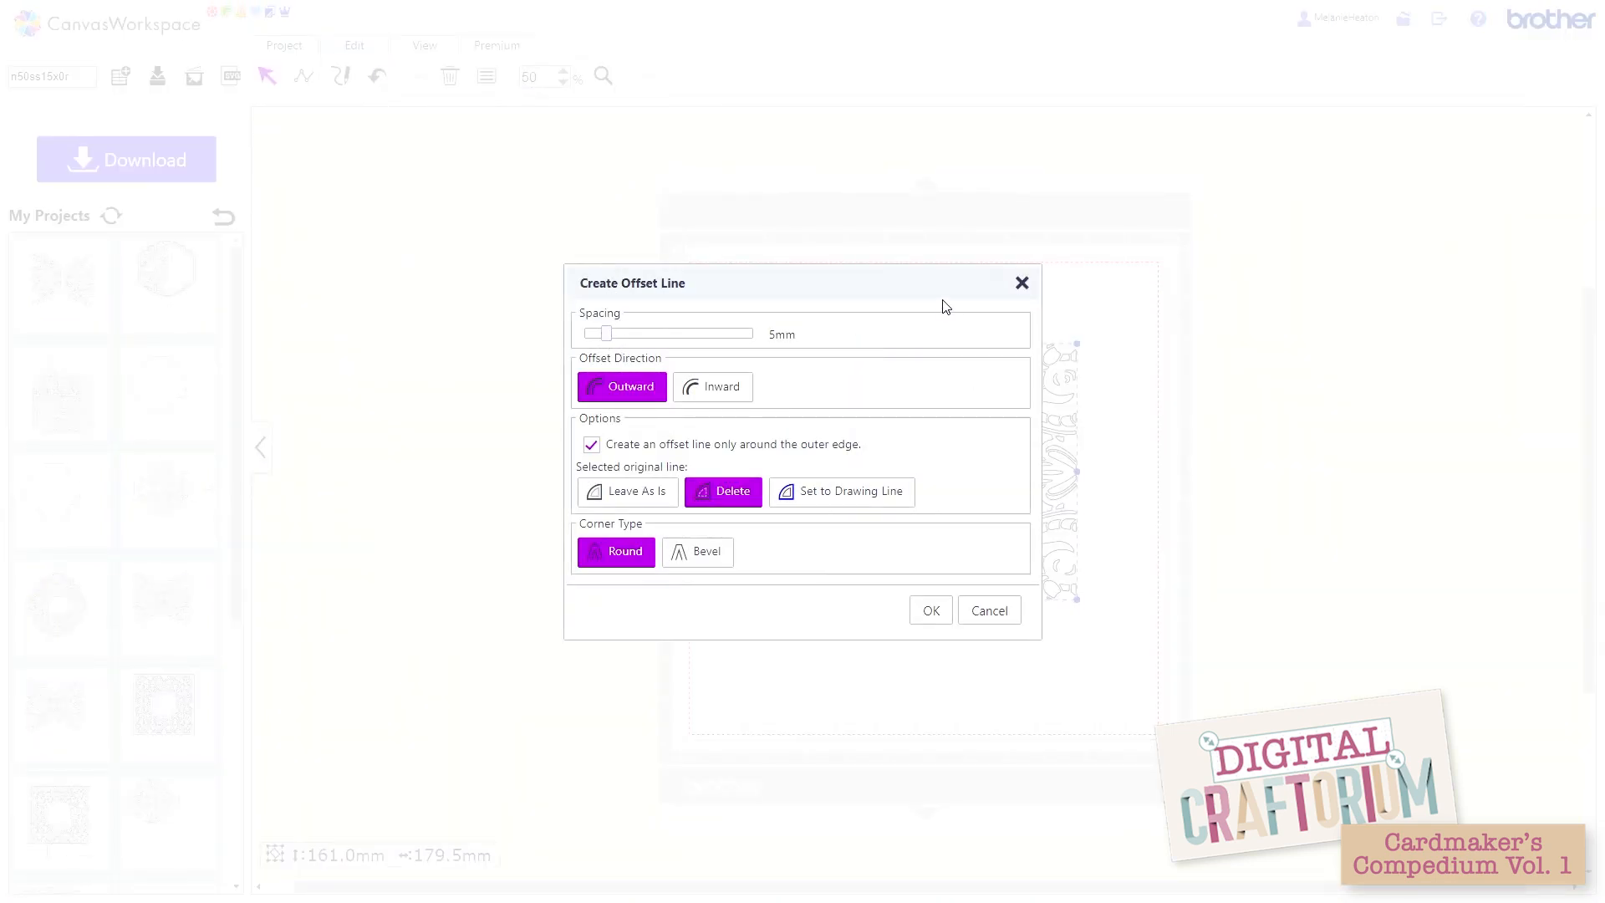
left_click(993, 611)
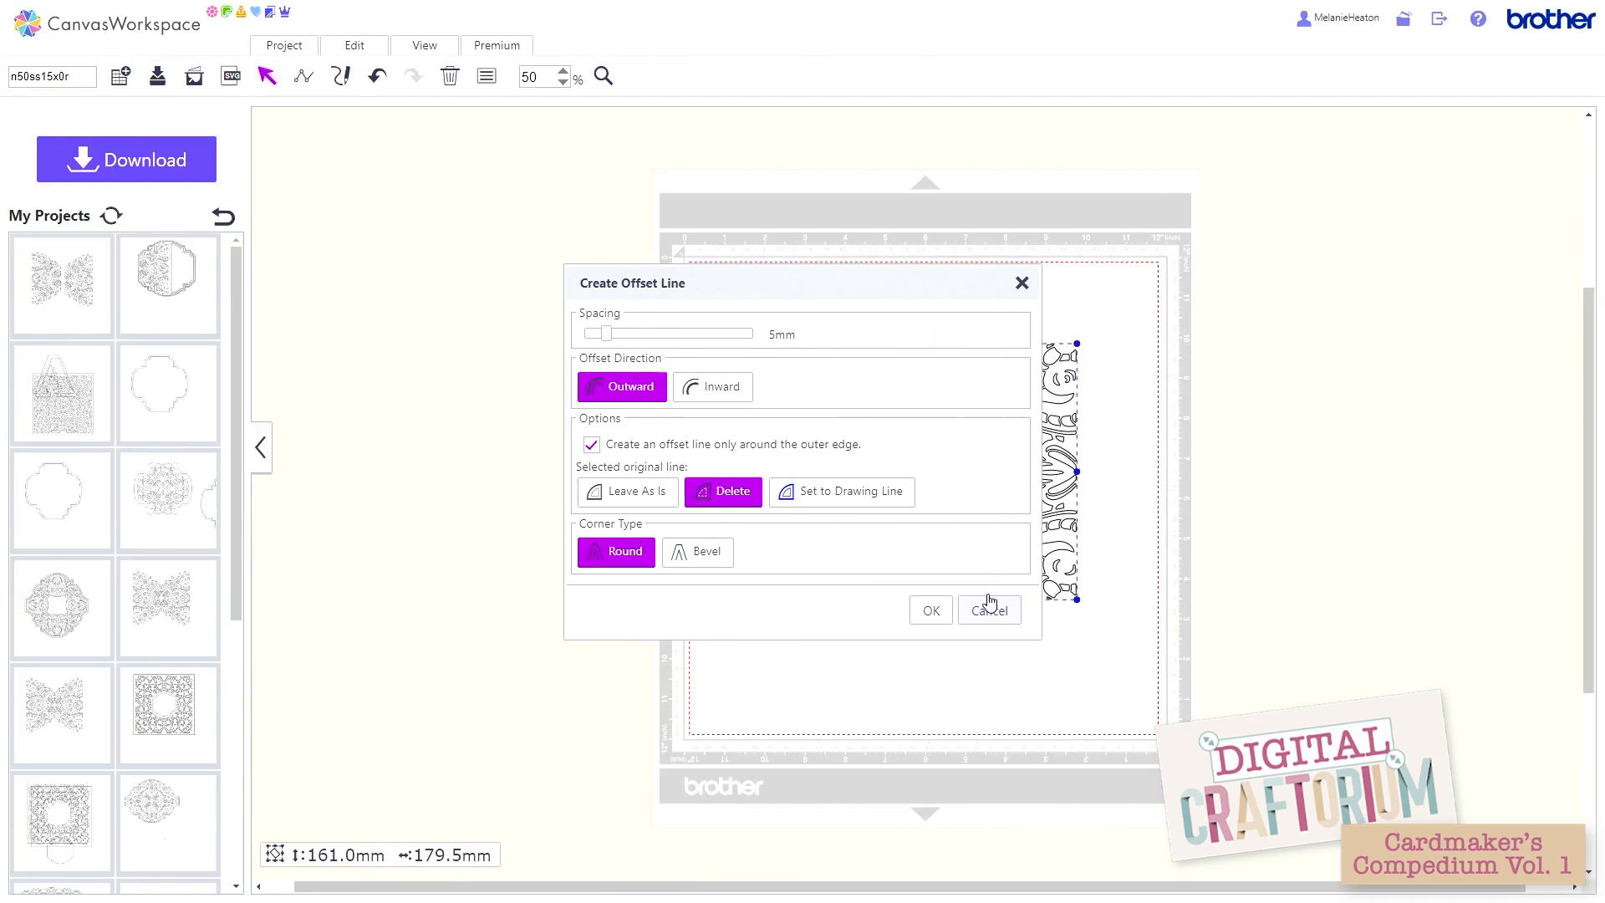
Step: Duplicate the grouped lattice and park the copy off the mat, beyond its upper right corner
left_click(362, 50)
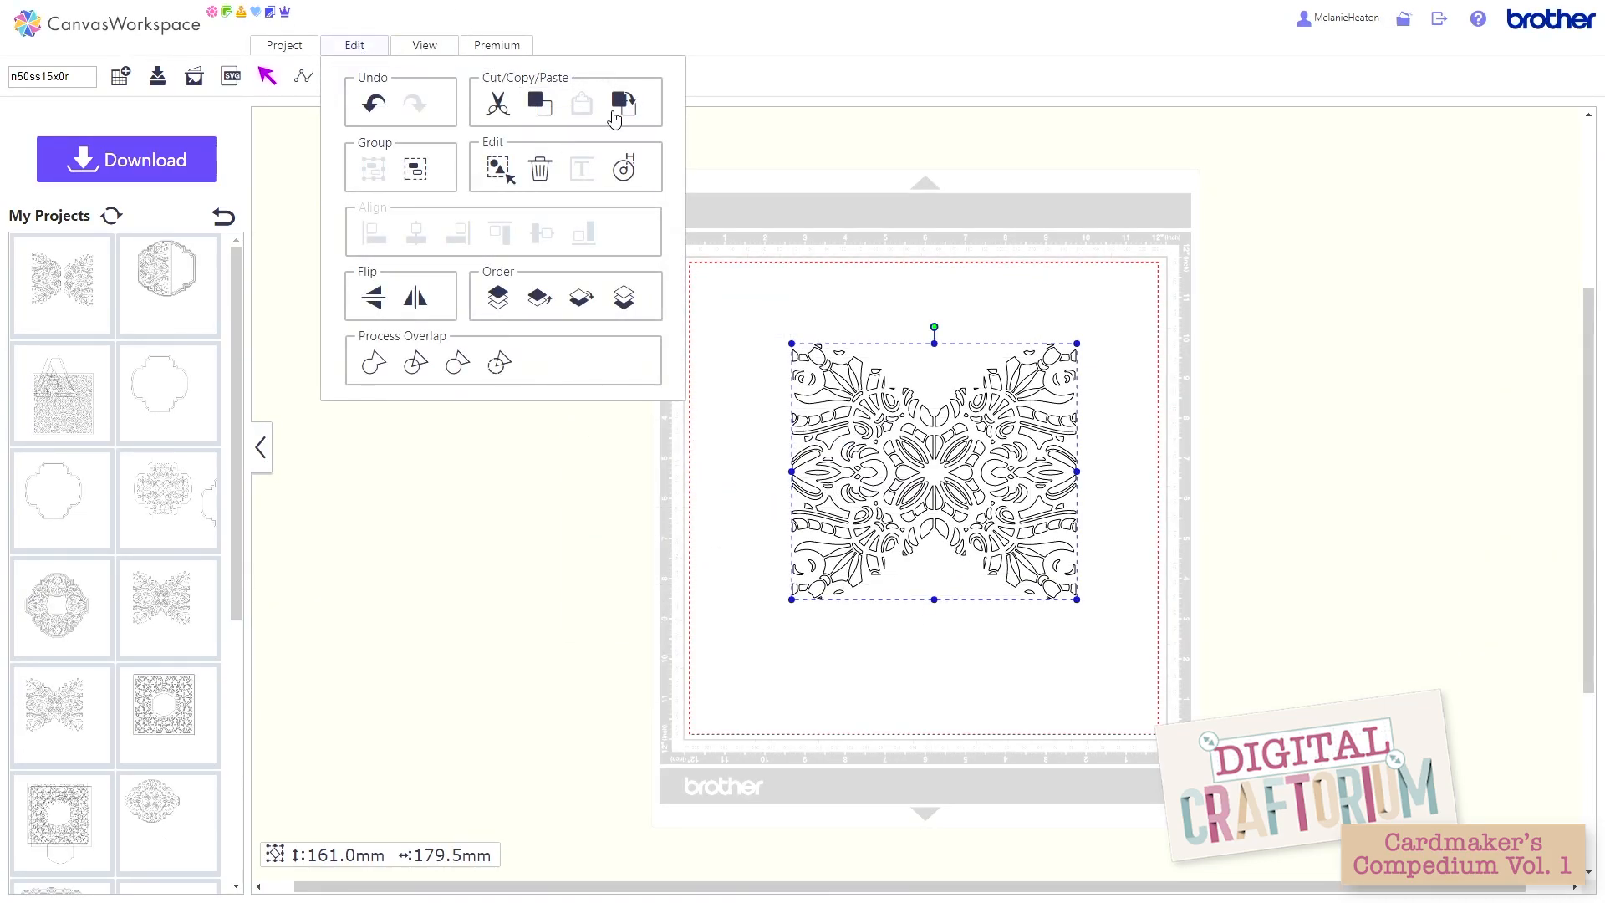
left_click(621, 105)
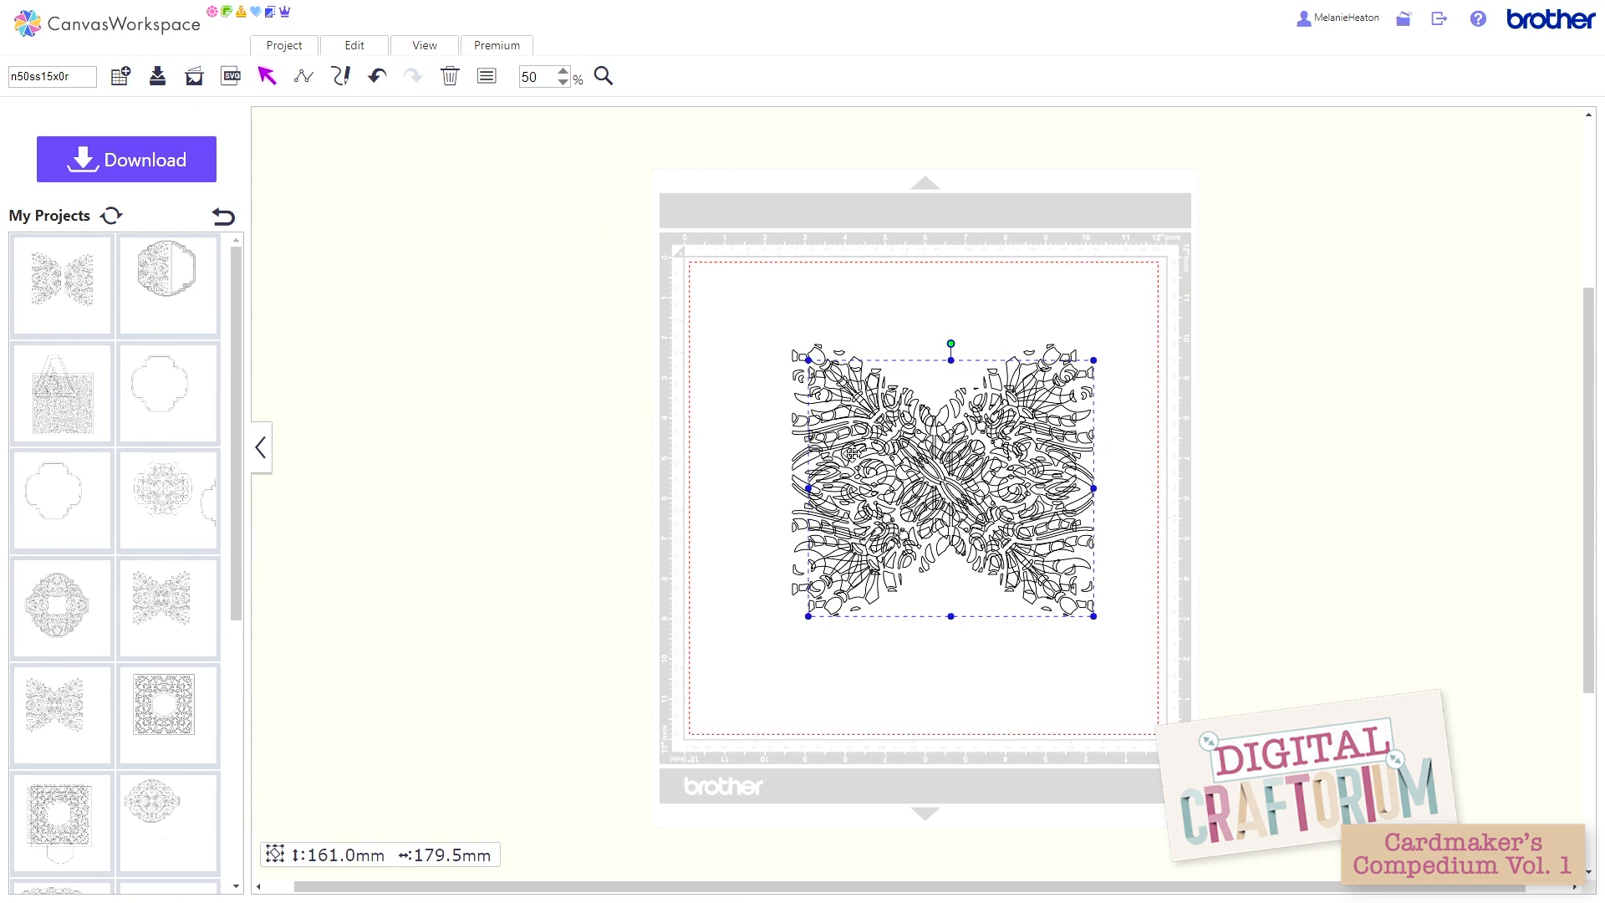
left_click_drag(844, 446, 1278, 225)
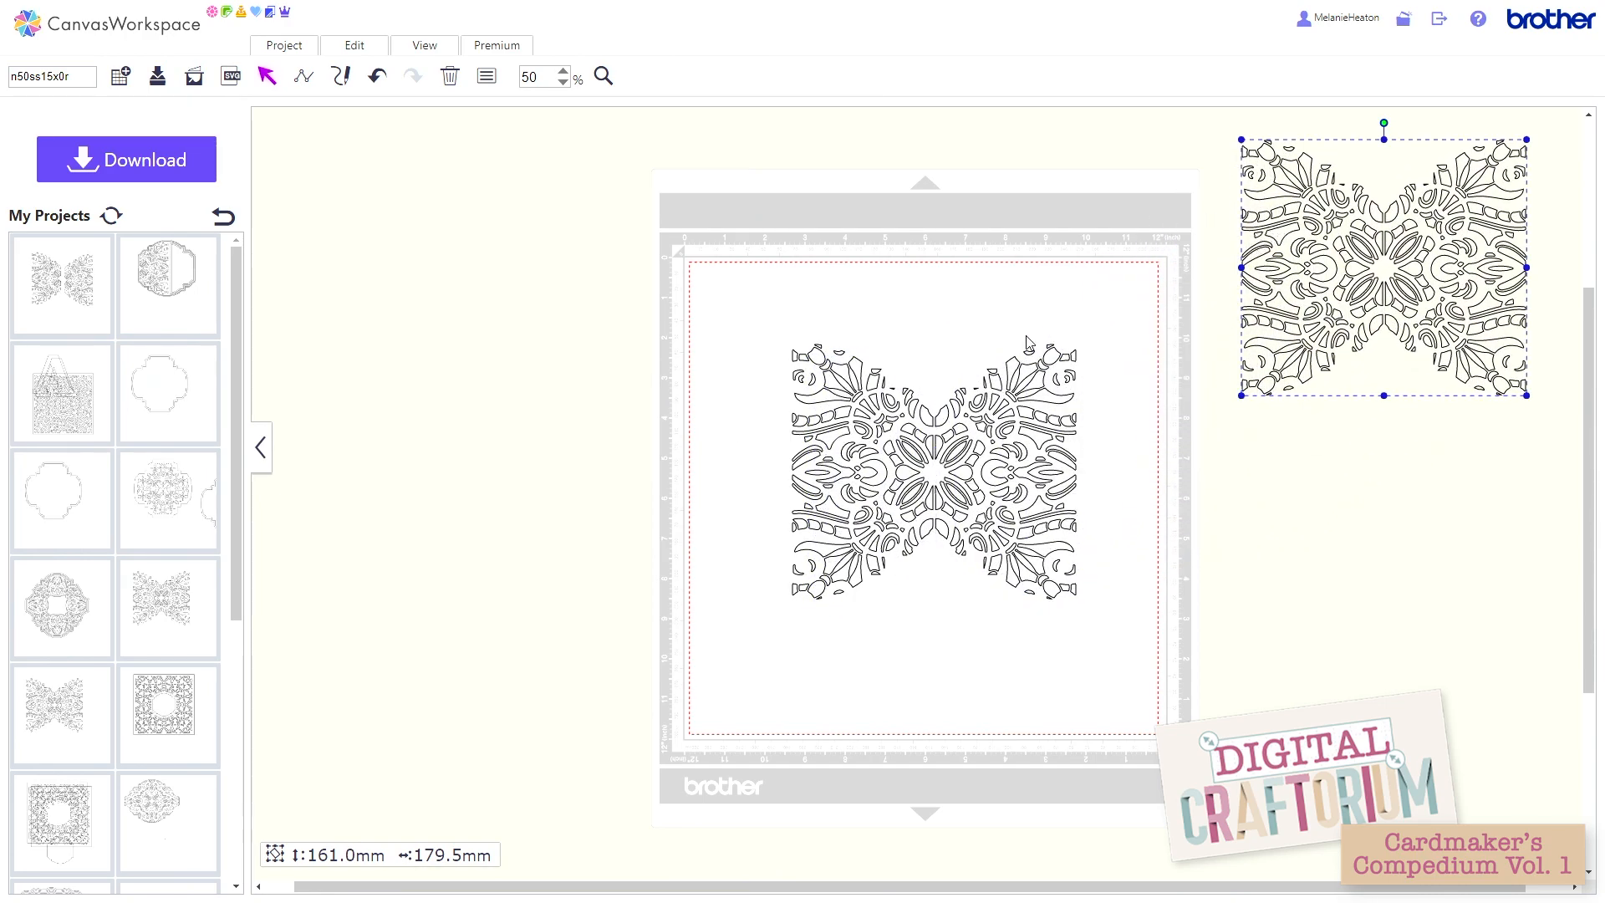
Step: Create a 5 mm outward, outer-edge-only offset line with round corners for the lattice on the mat, deleting the original line
left_click(838, 374)
left_click(369, 52)
left_click(623, 176)
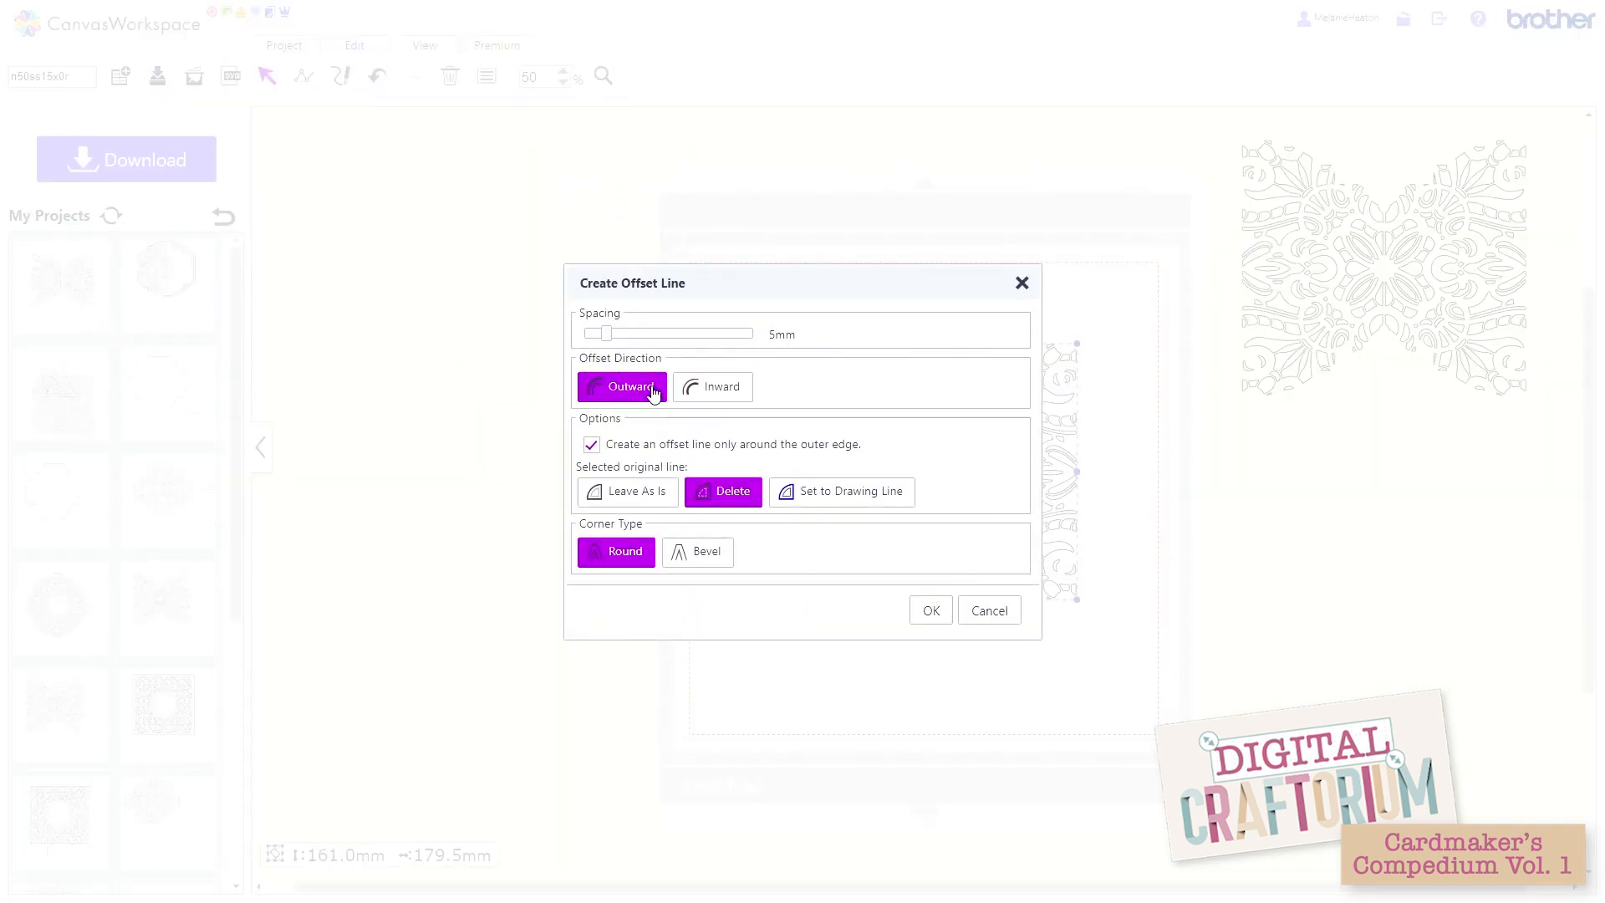
left_click(929, 611)
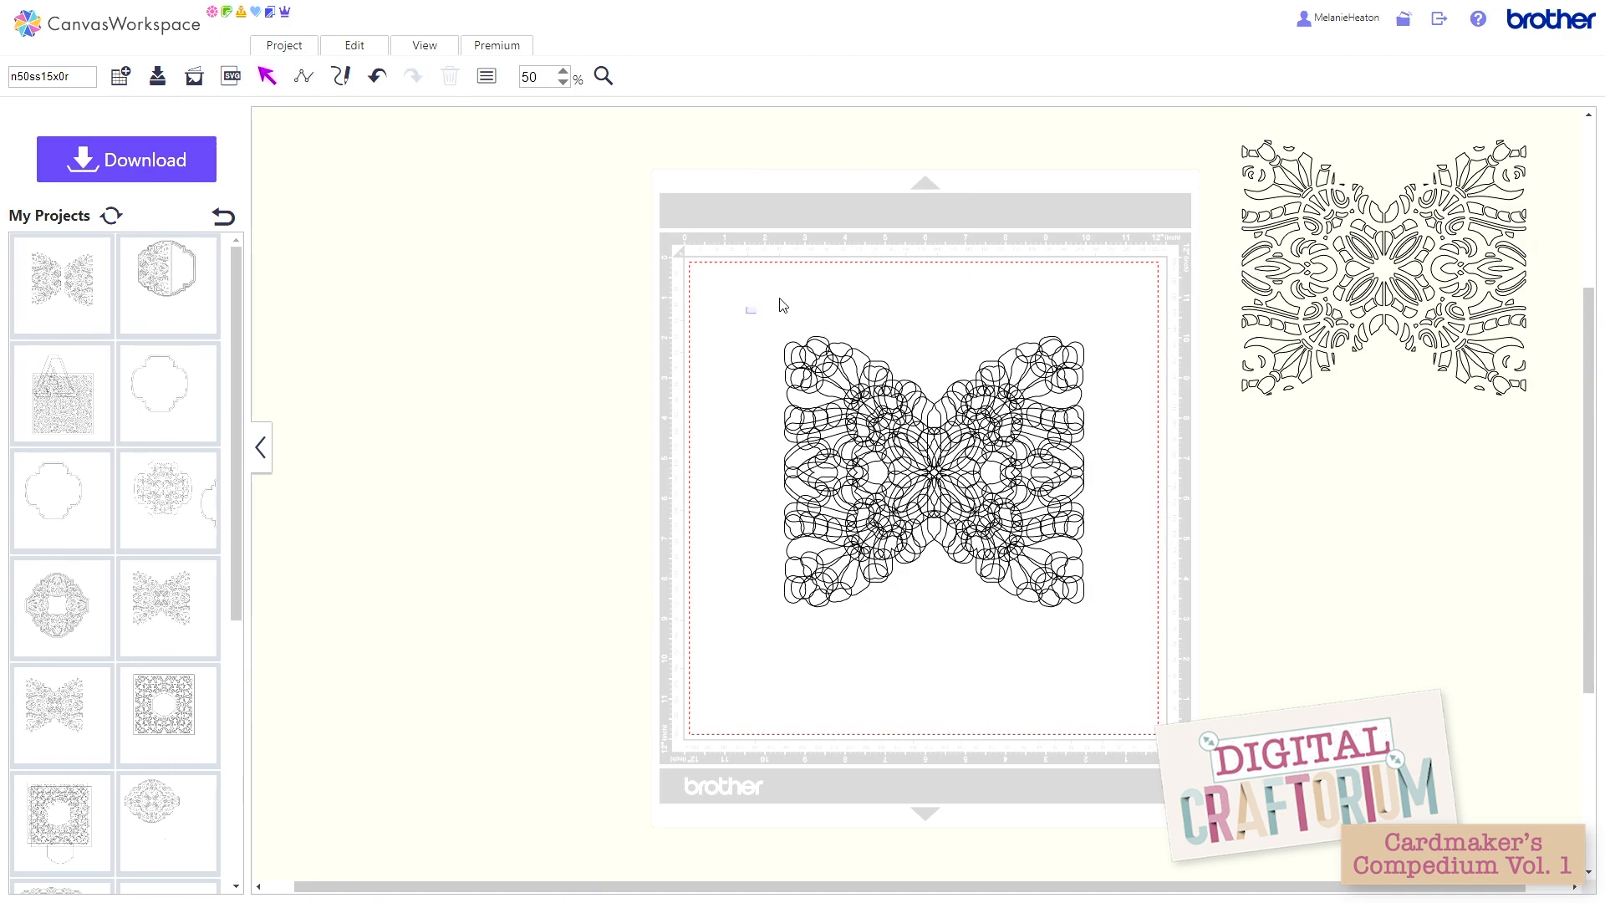
Step: Weld all the 5 mm offset lines on the mat, and undo both the weld and the offset
left_click_drag(746, 314, 1107, 640)
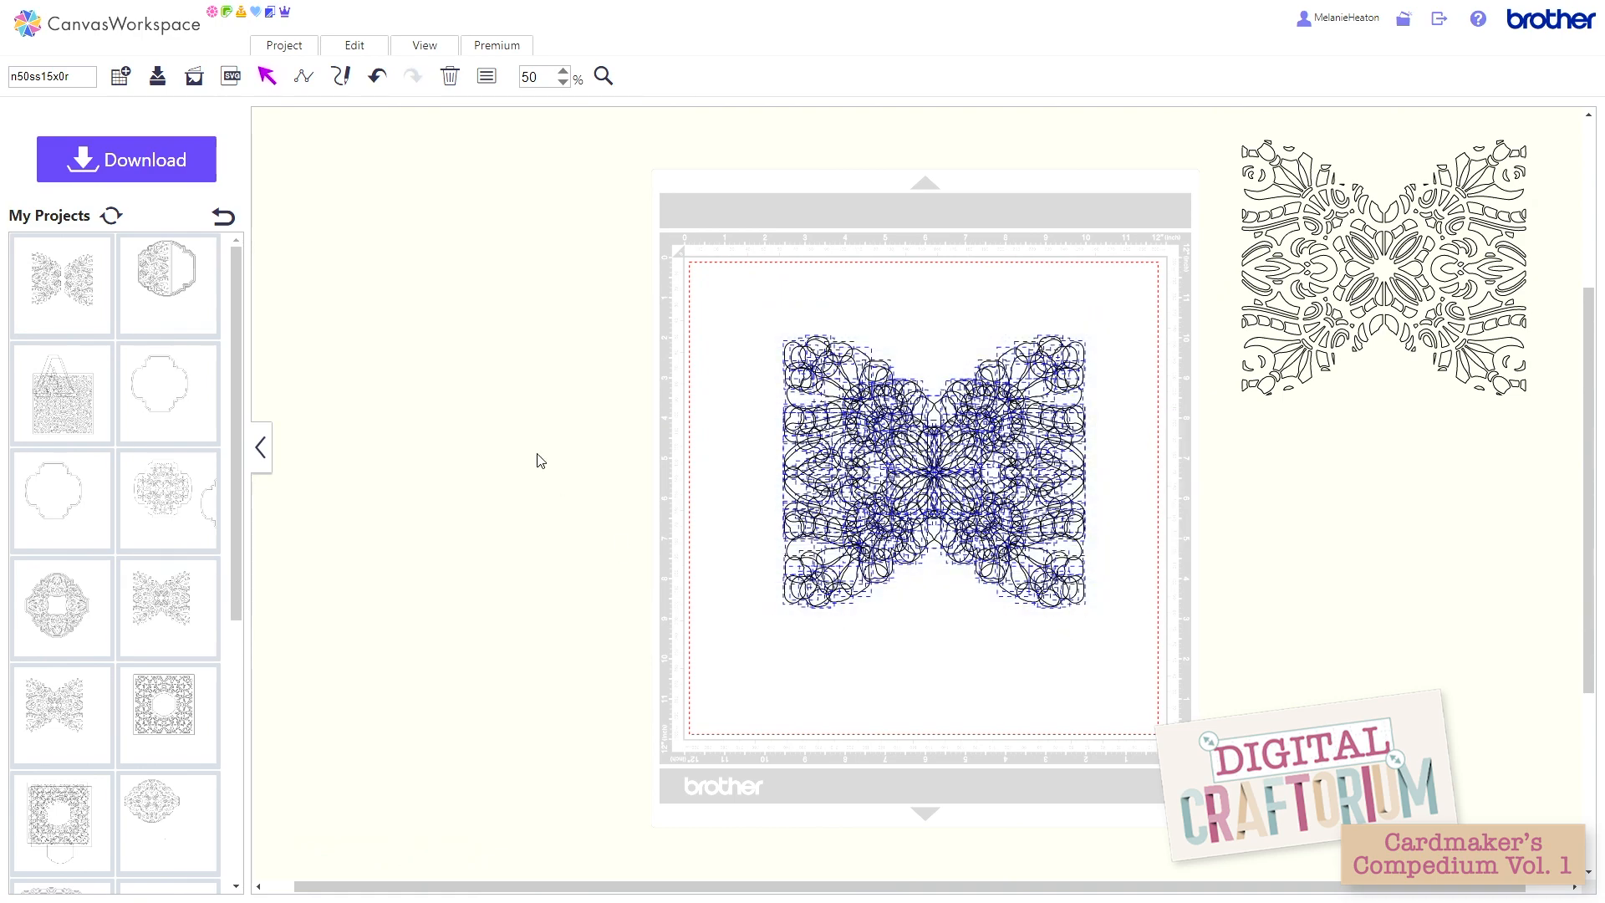
left_click(351, 46)
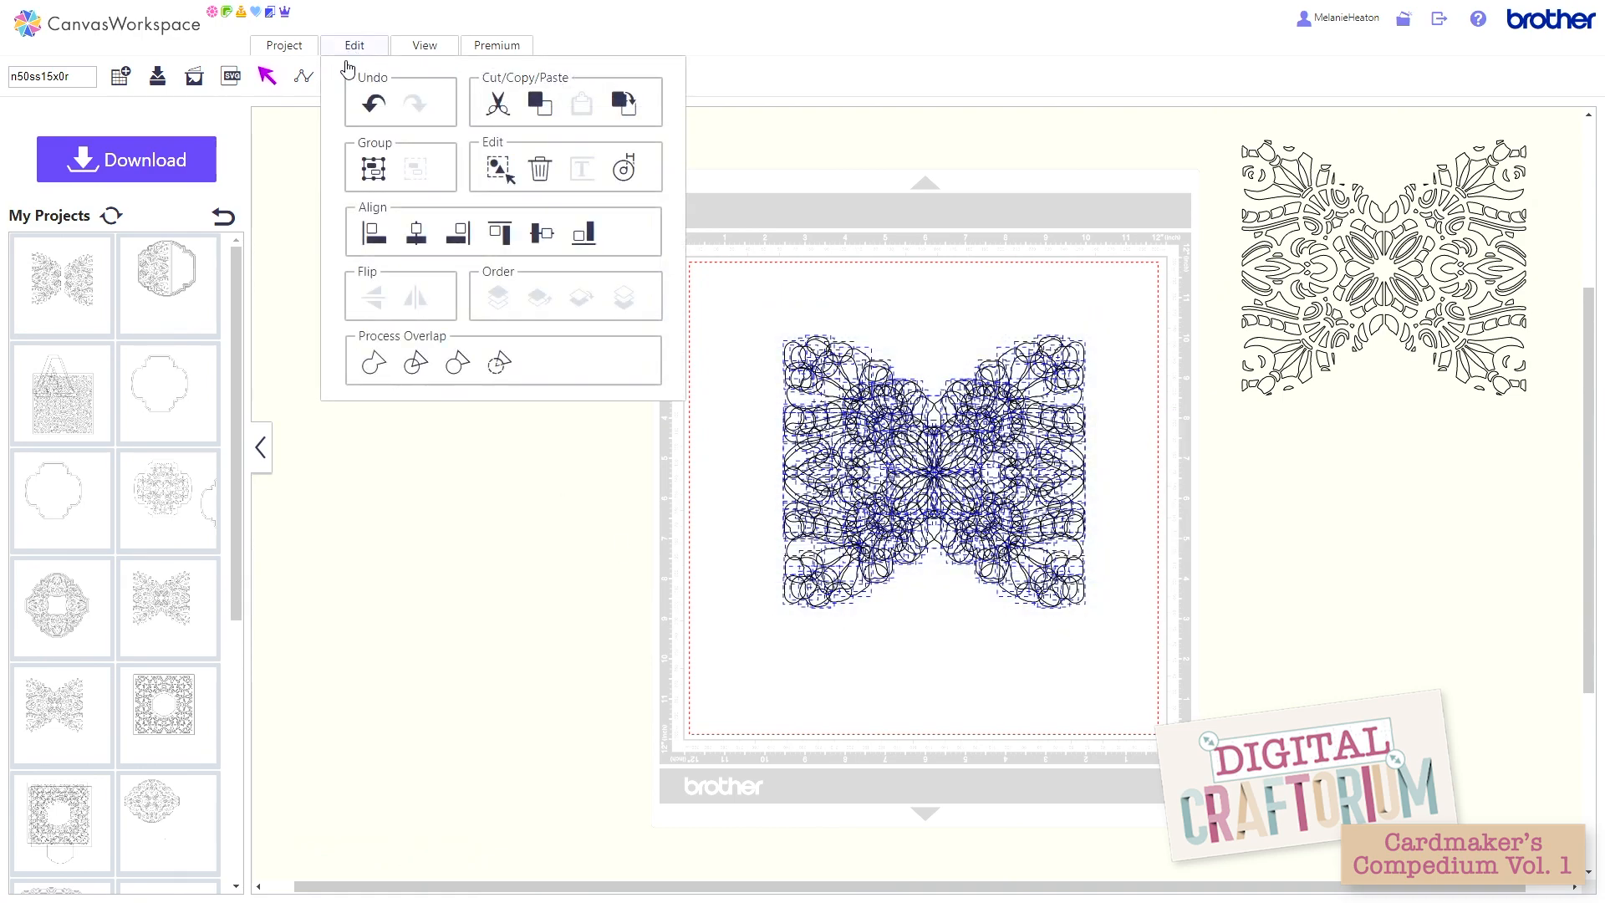
left_click(371, 365)
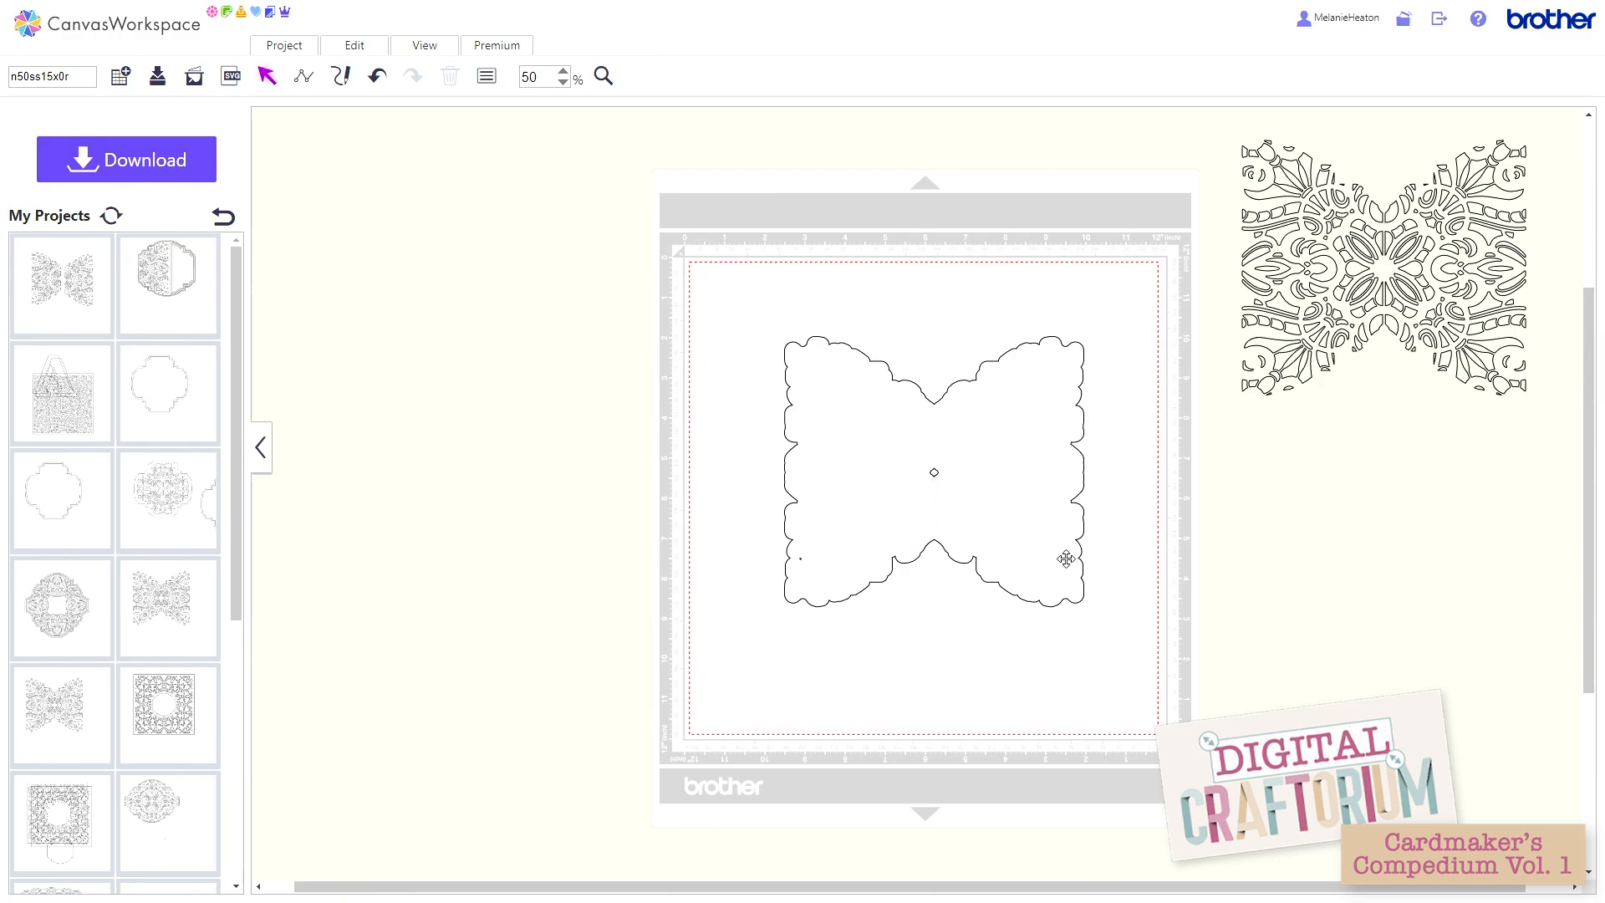
left_click(376, 78)
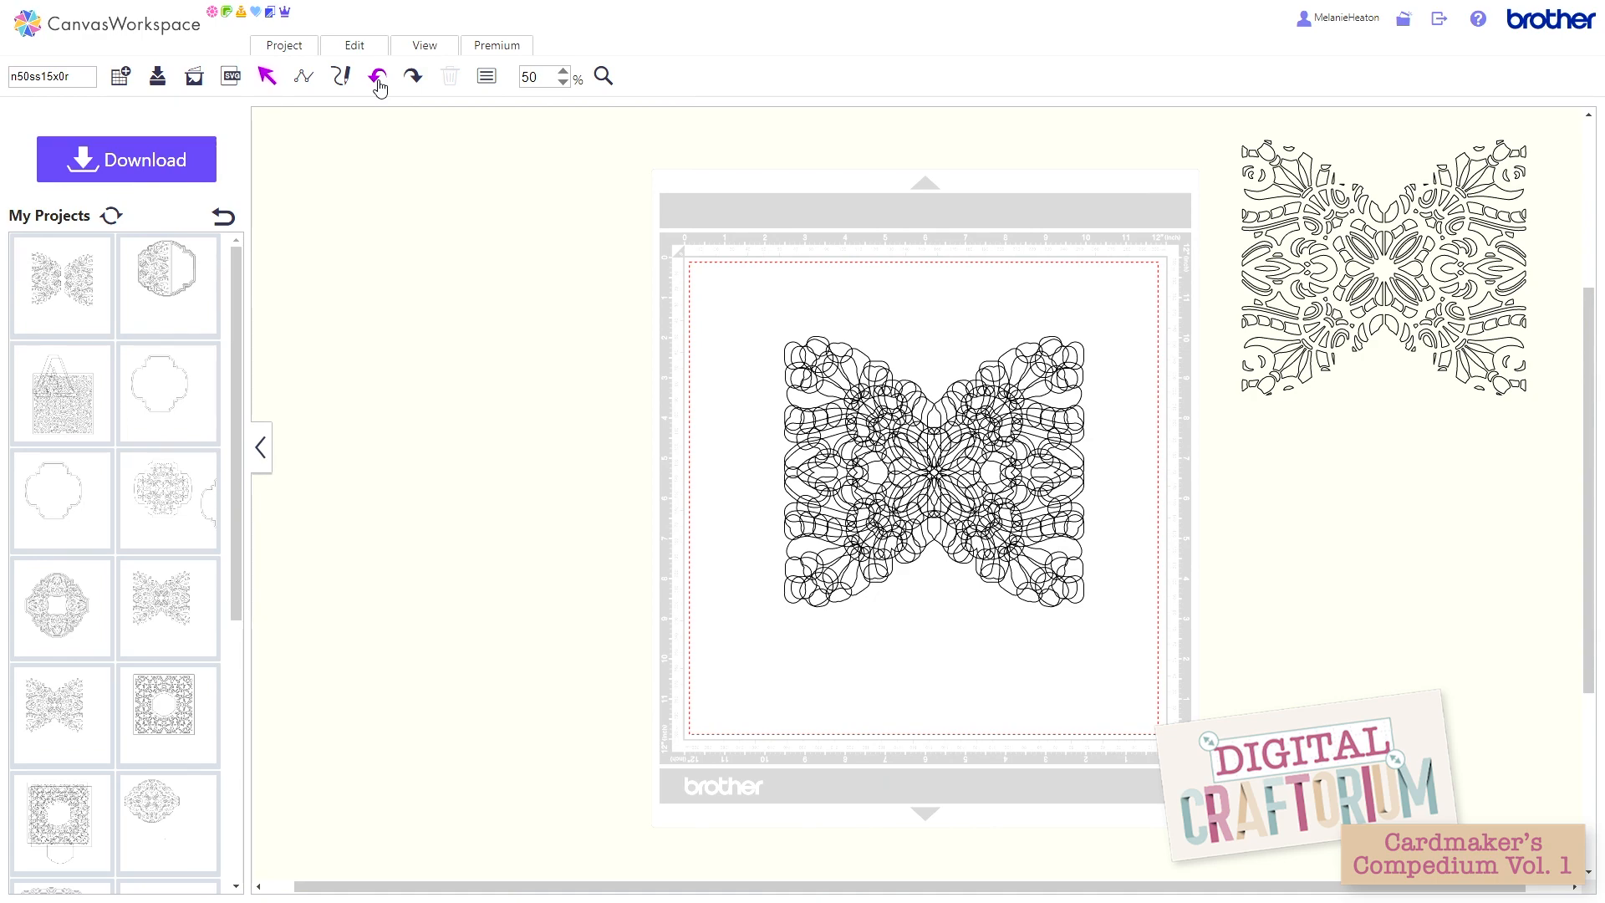
left_click(375, 77)
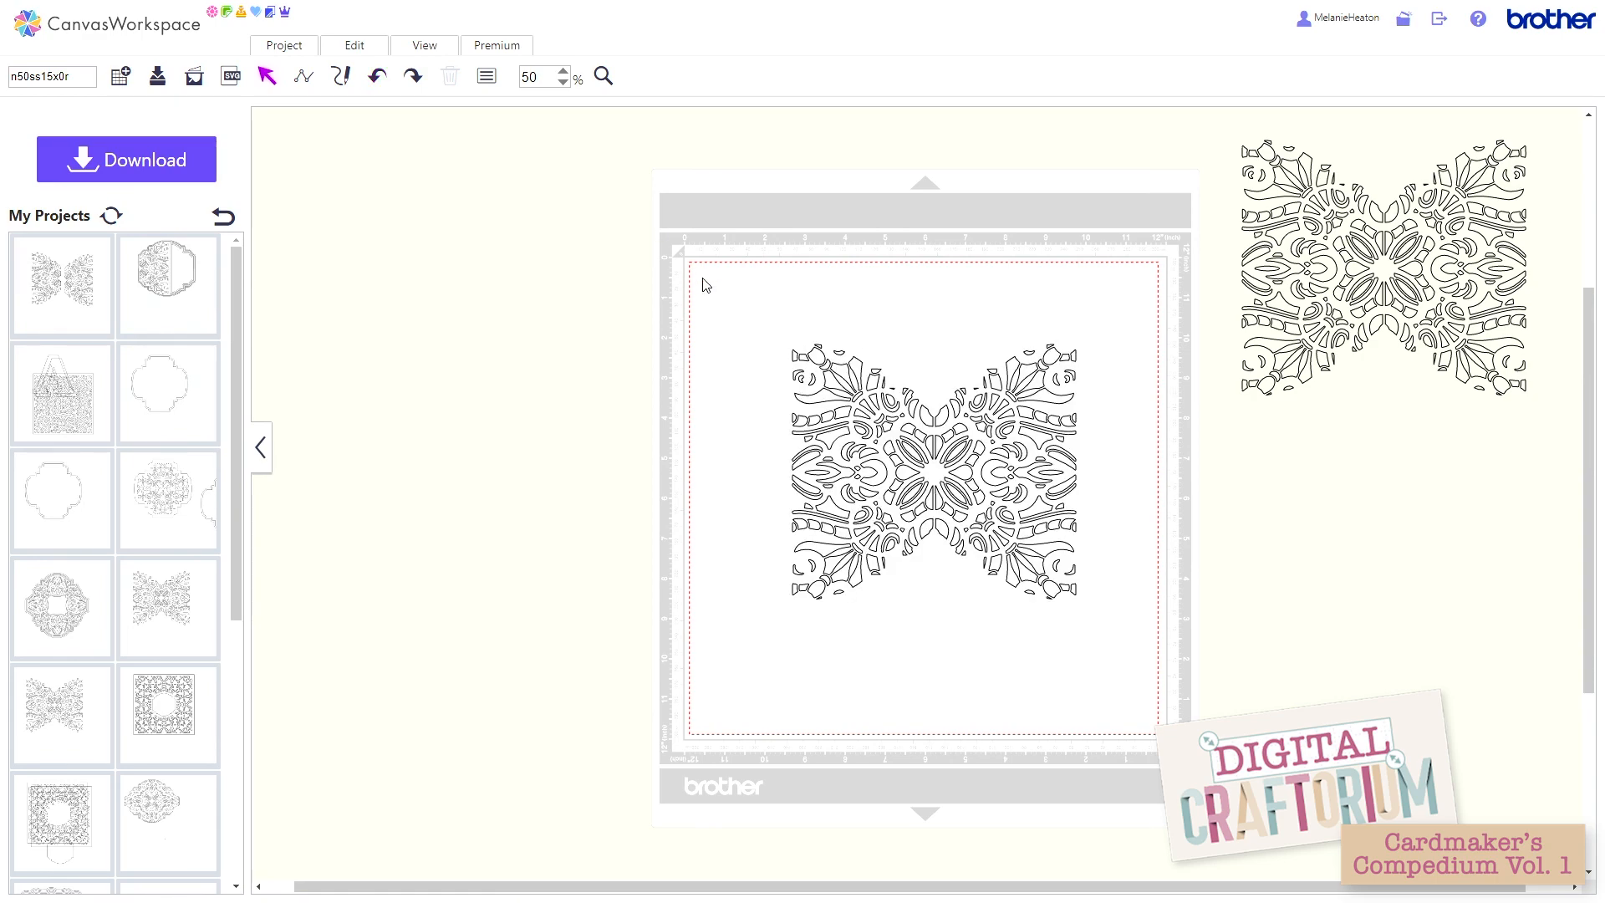
Step: Offset the mat's lattice outward again with a spacing slightly above 5 mm, keeping round corners and deleting the original line
left_click_drag(762, 310, 1130, 557)
left_click(366, 54)
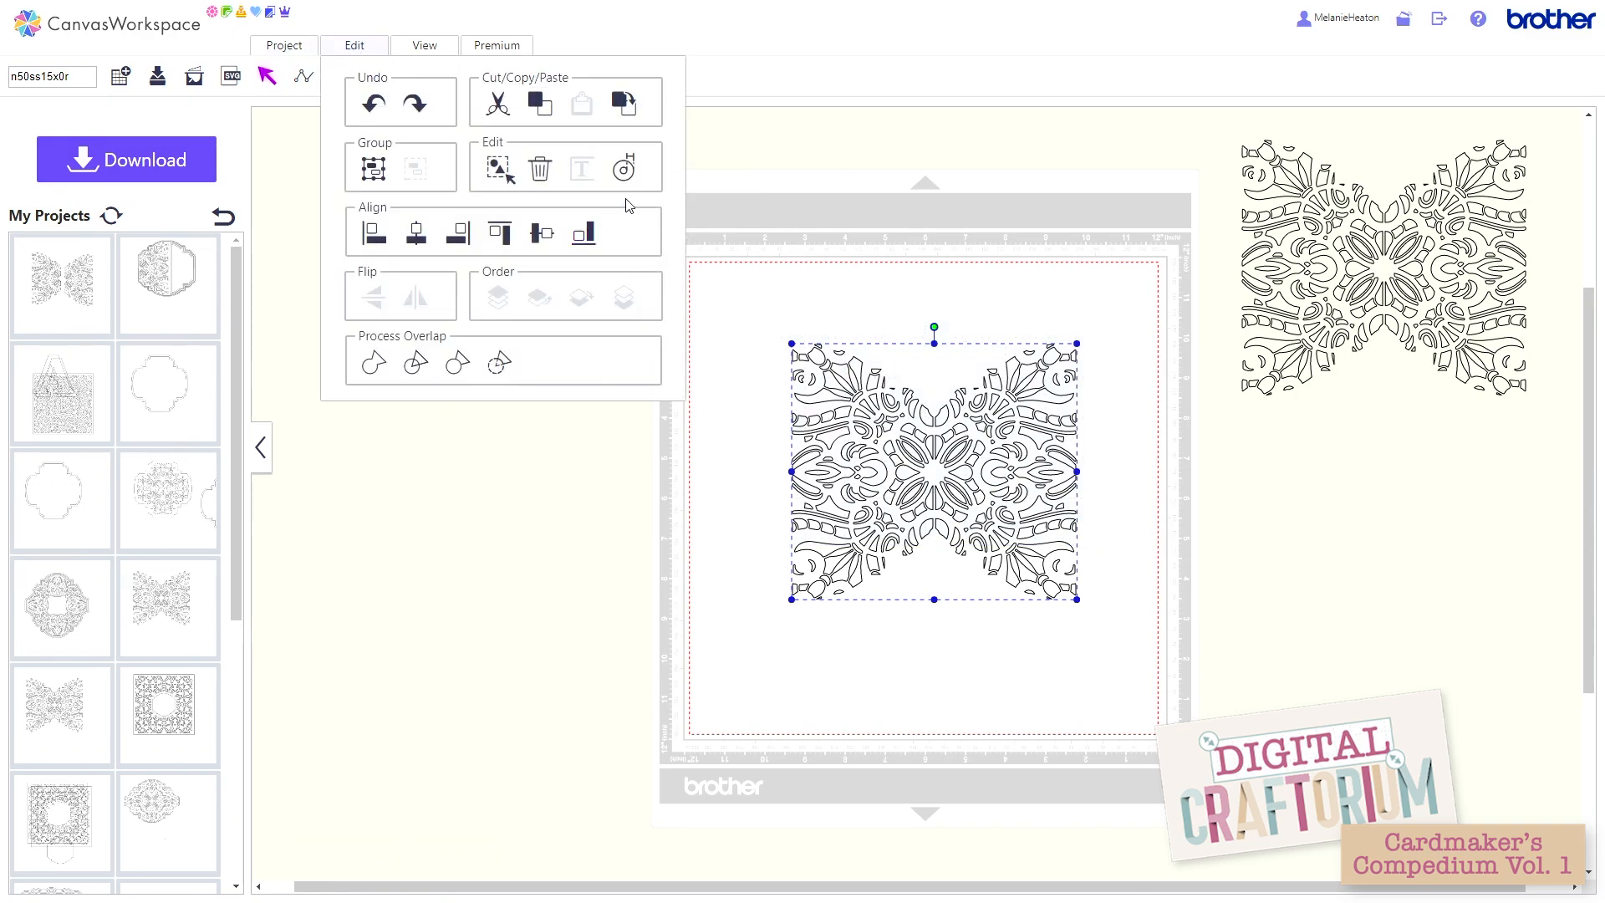
left_click(617, 179)
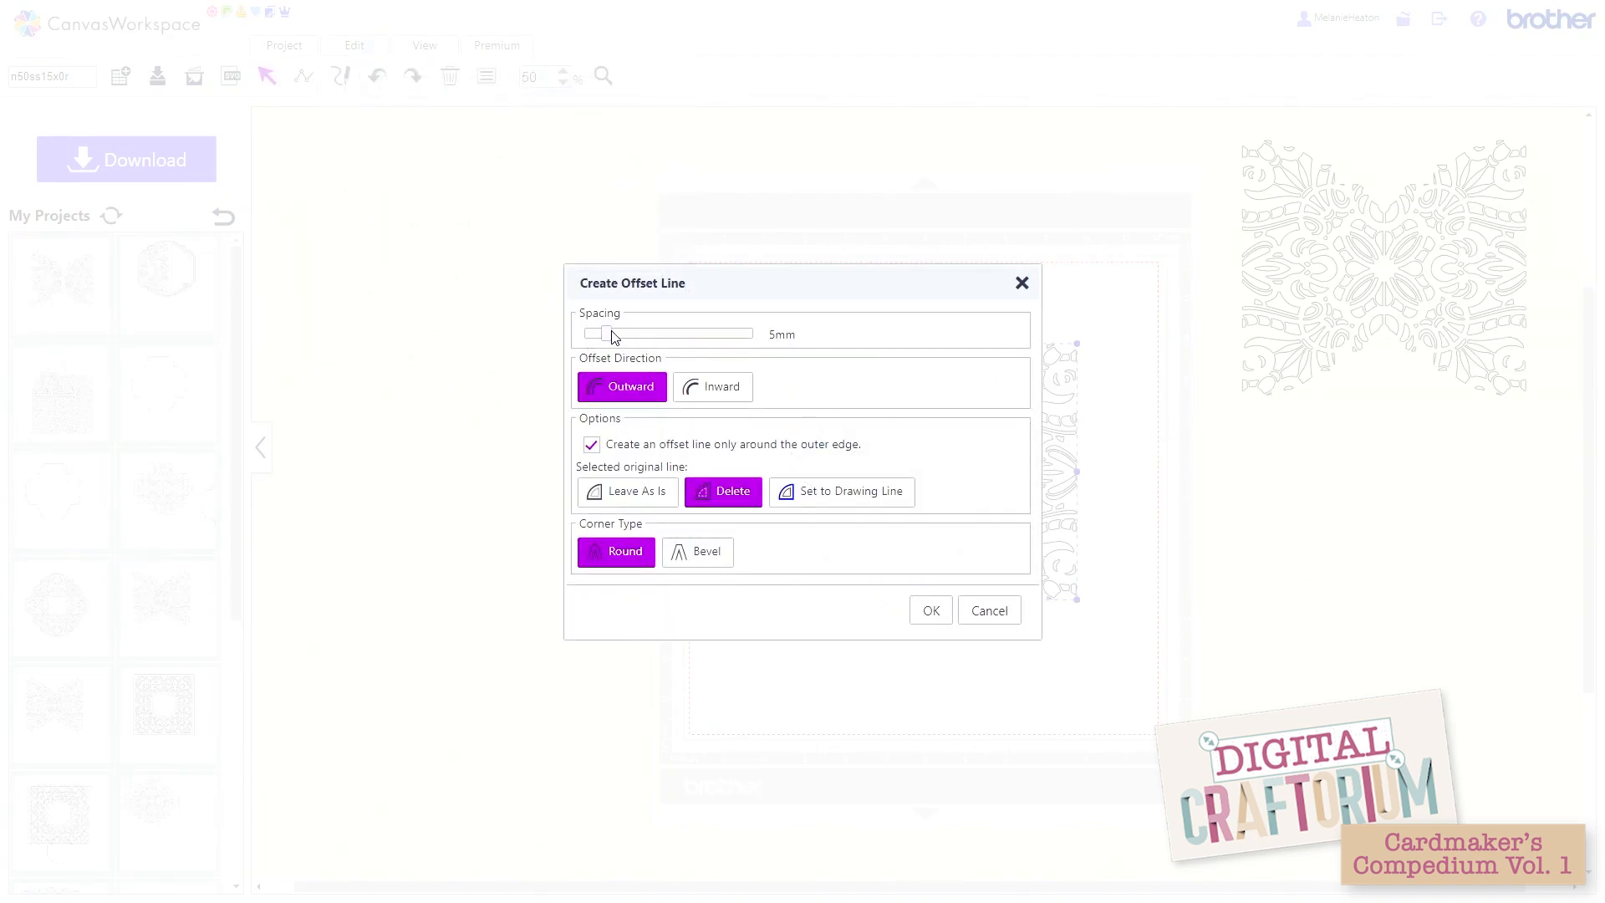
left_click_drag(614, 335, 616, 336)
left_click(923, 612)
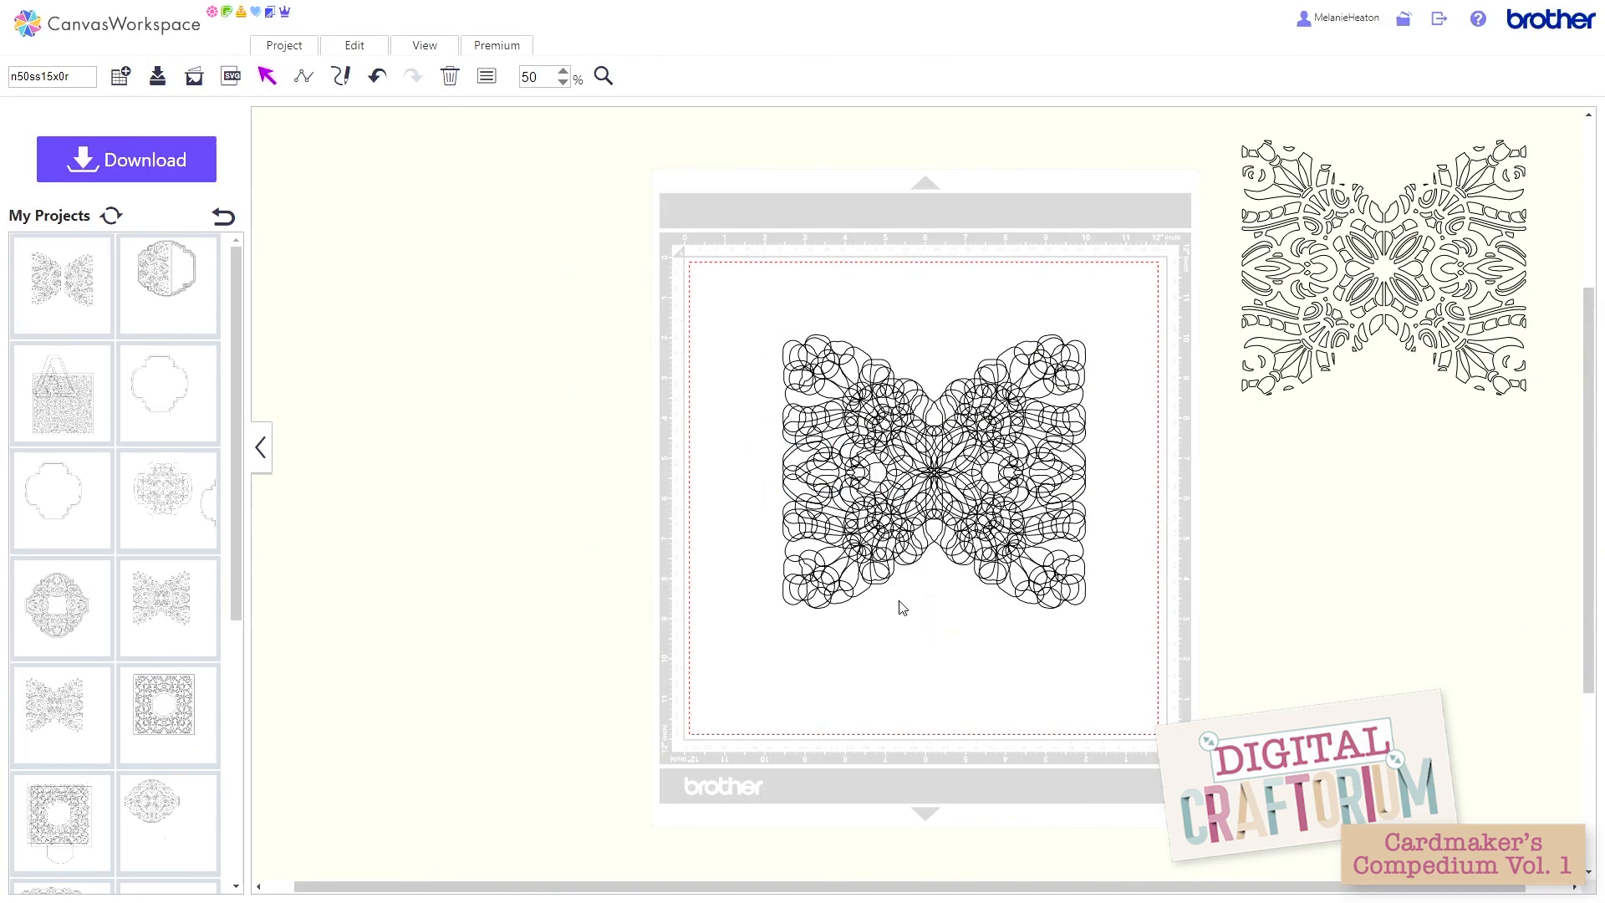
Step: Weld the wider offset lines into one outline, and undo both the weld and the offset
left_click_drag(747, 302, 1116, 644)
left_click(354, 46)
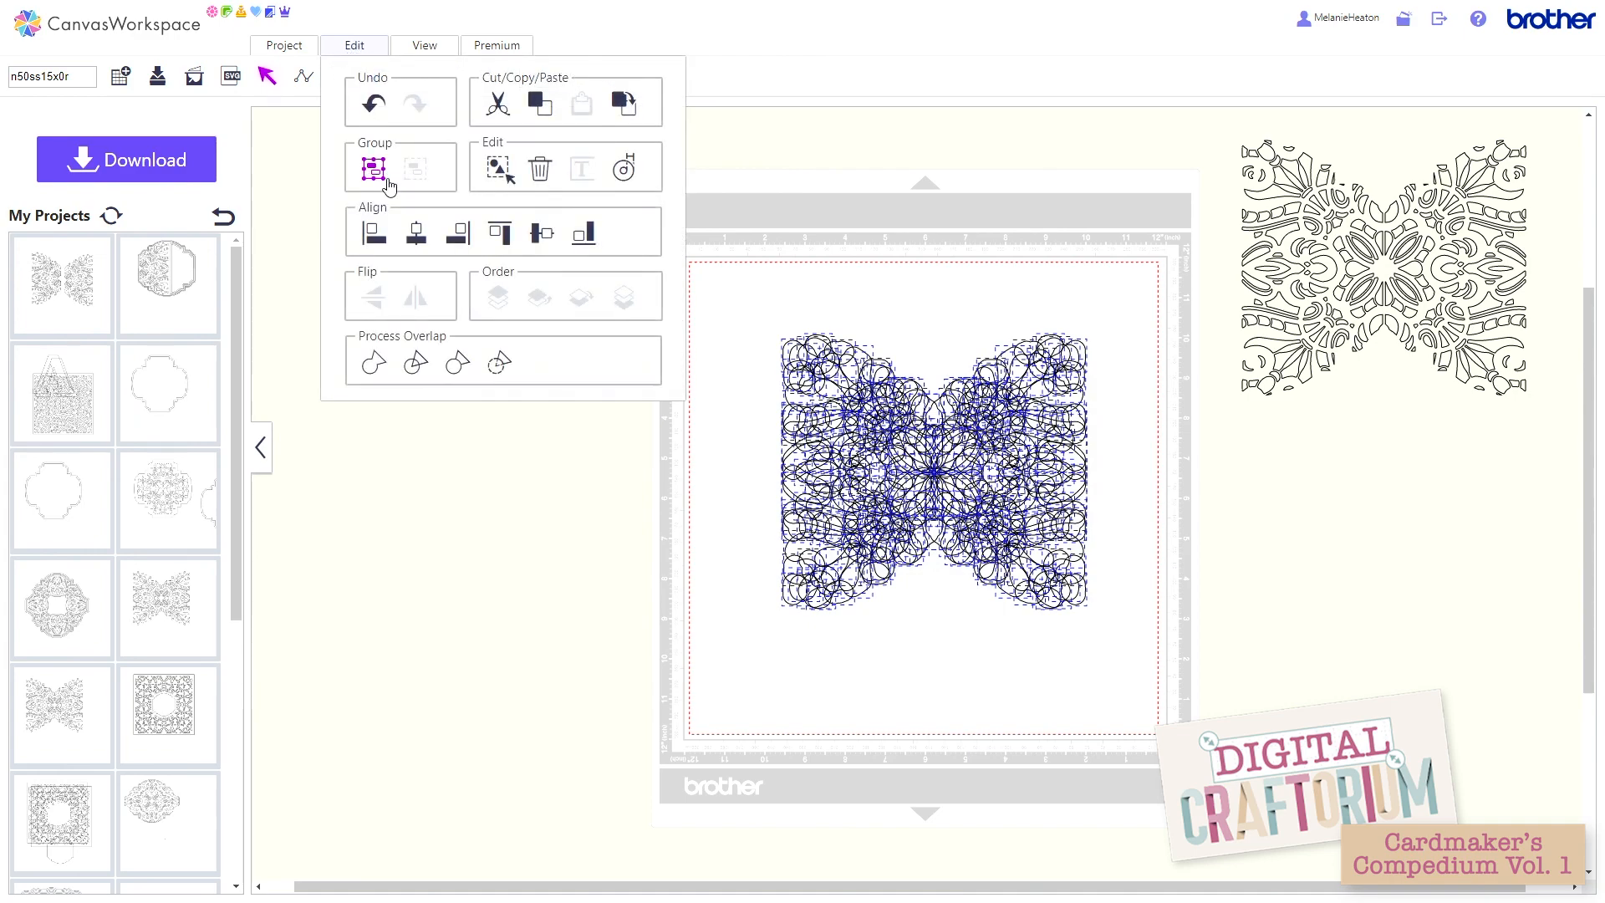
left_click(373, 364)
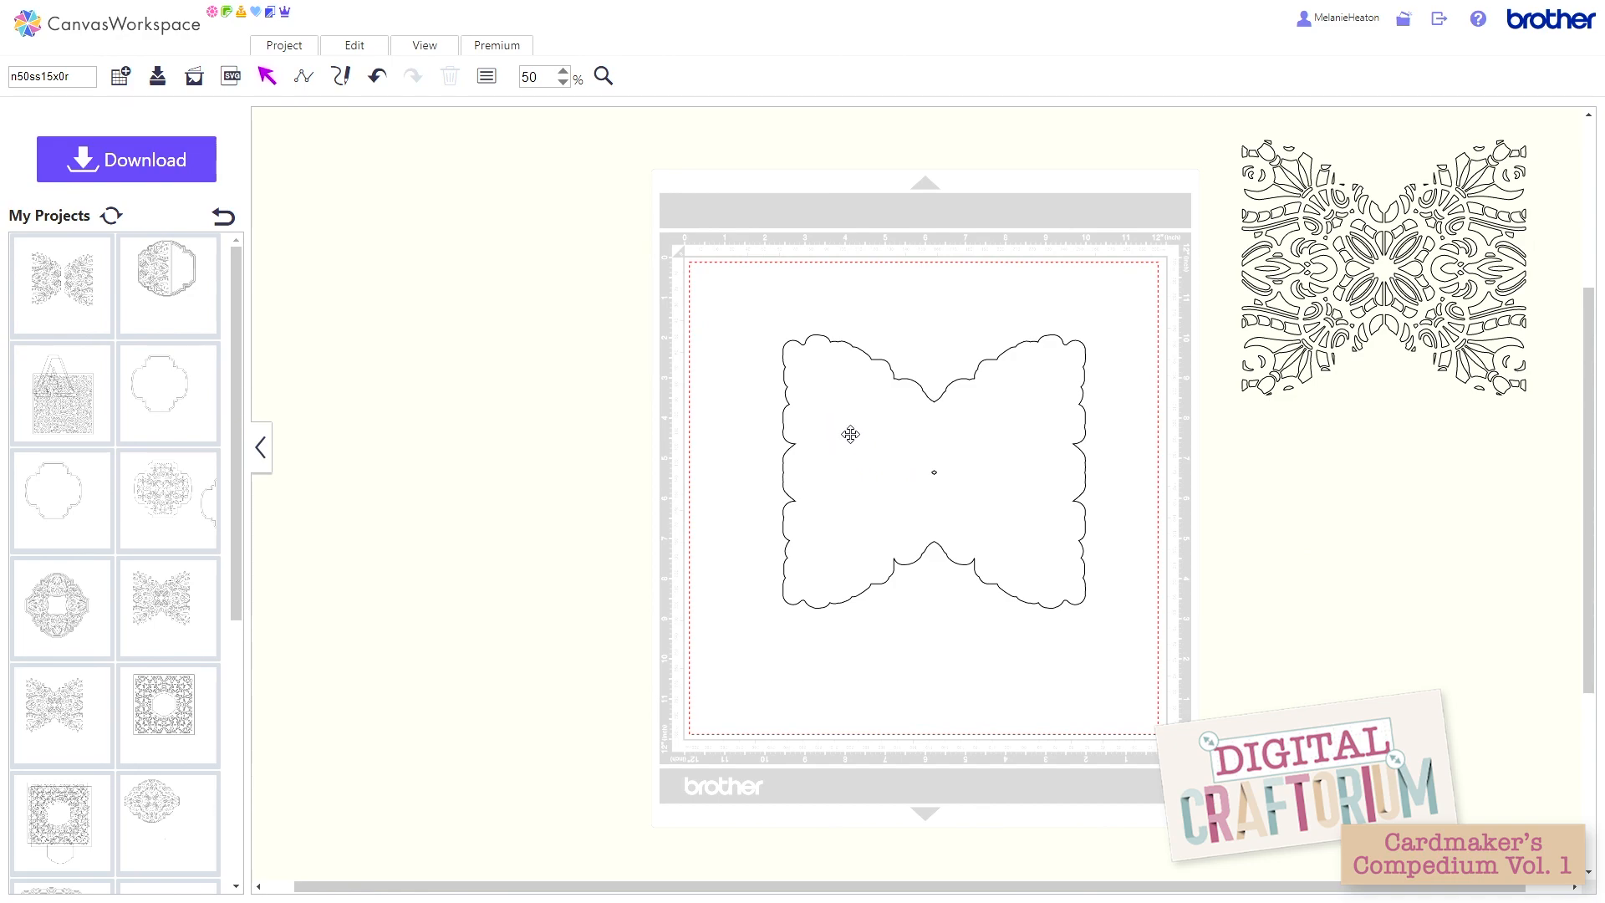
left_click(375, 77)
left_click(375, 77)
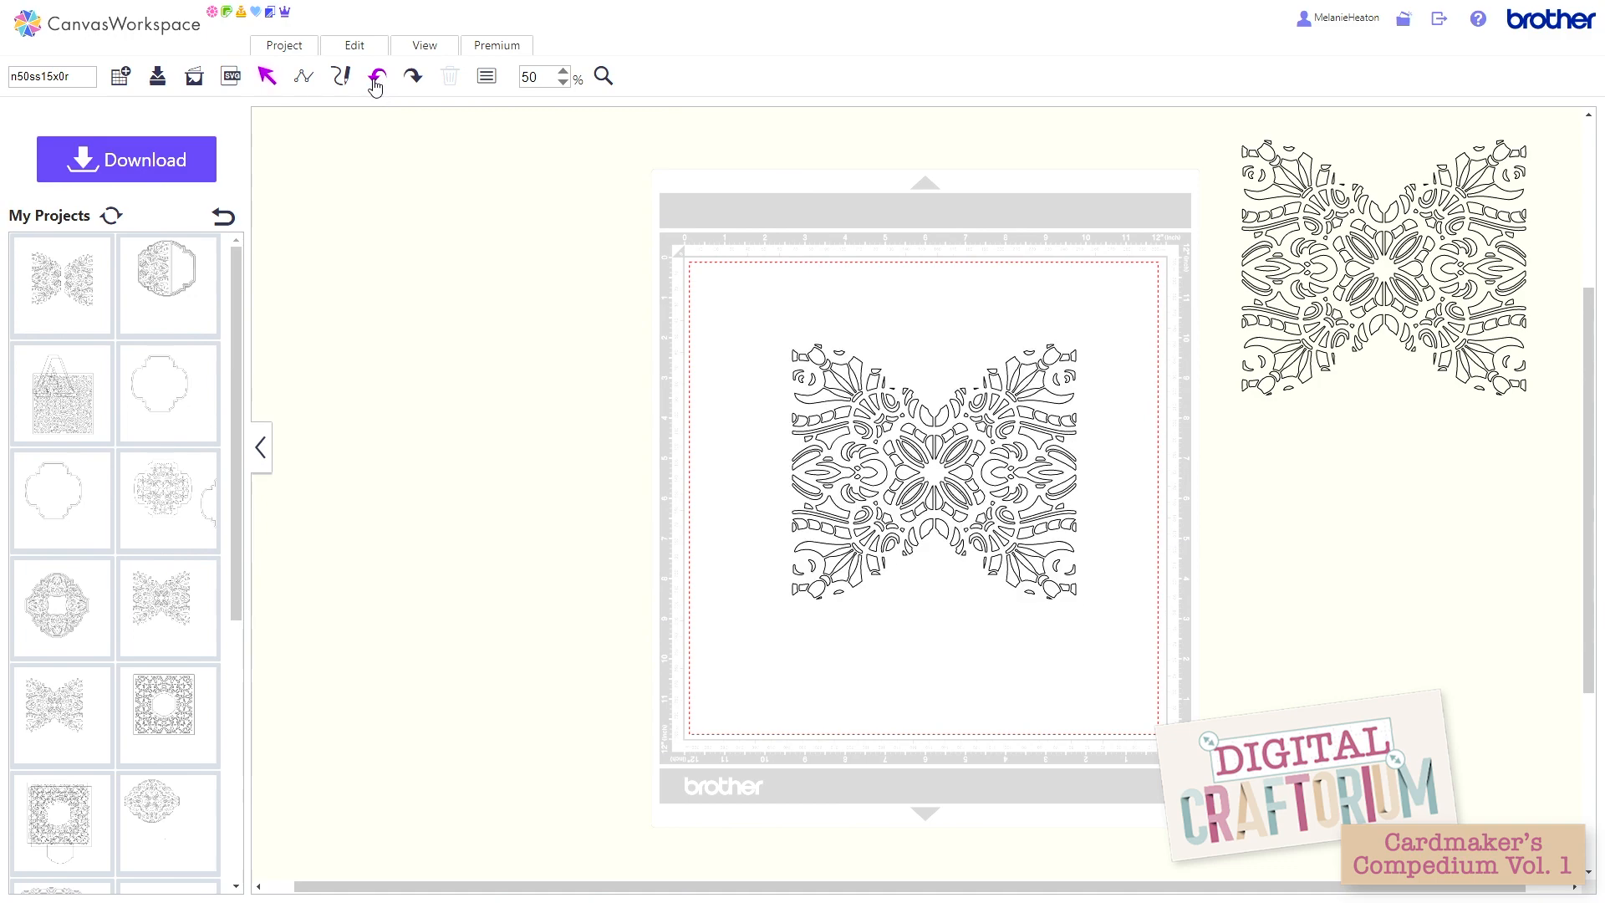
Step: Offset the mat's lattice outward by about 7 mm around the outer edge only, with round corners, deleting the original line
left_click(813, 353)
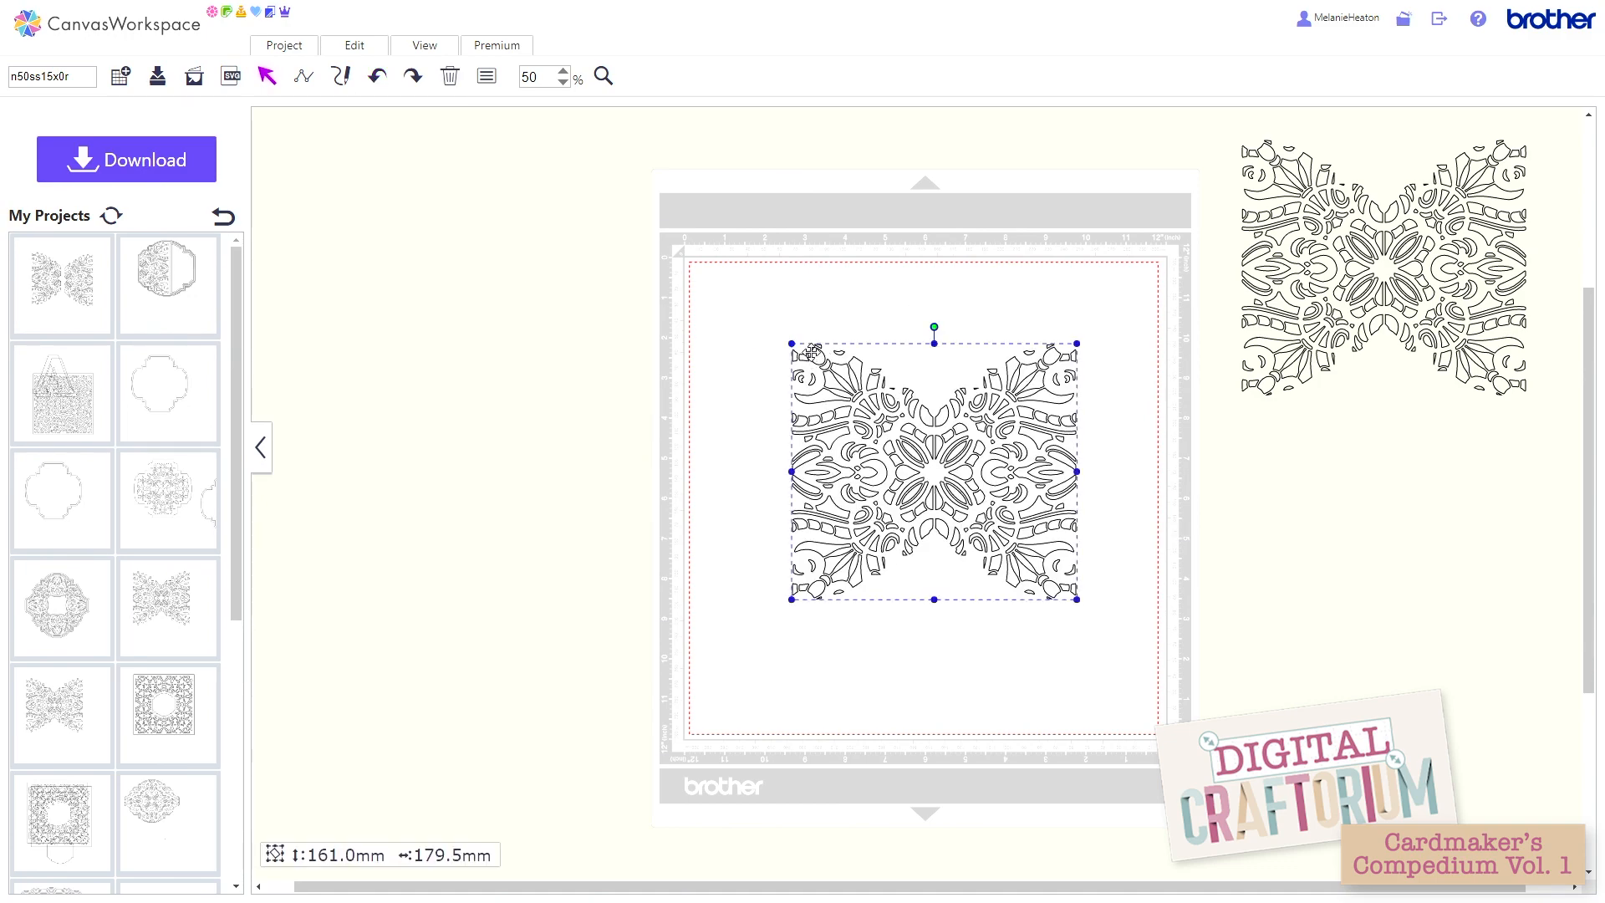
left_click(356, 47)
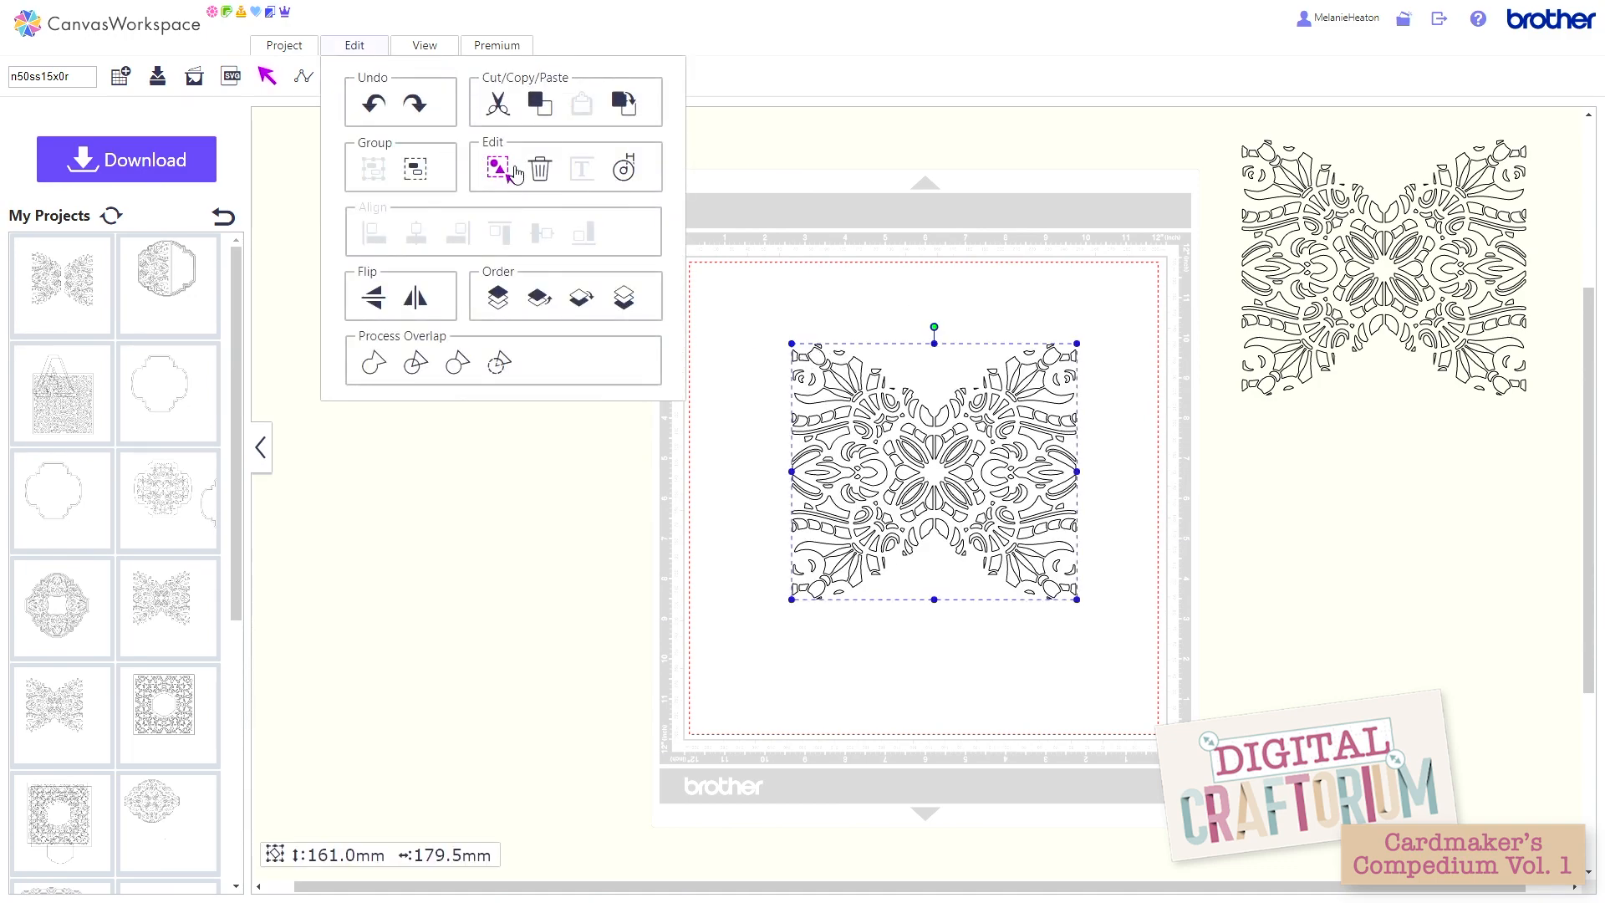
left_click(625, 176)
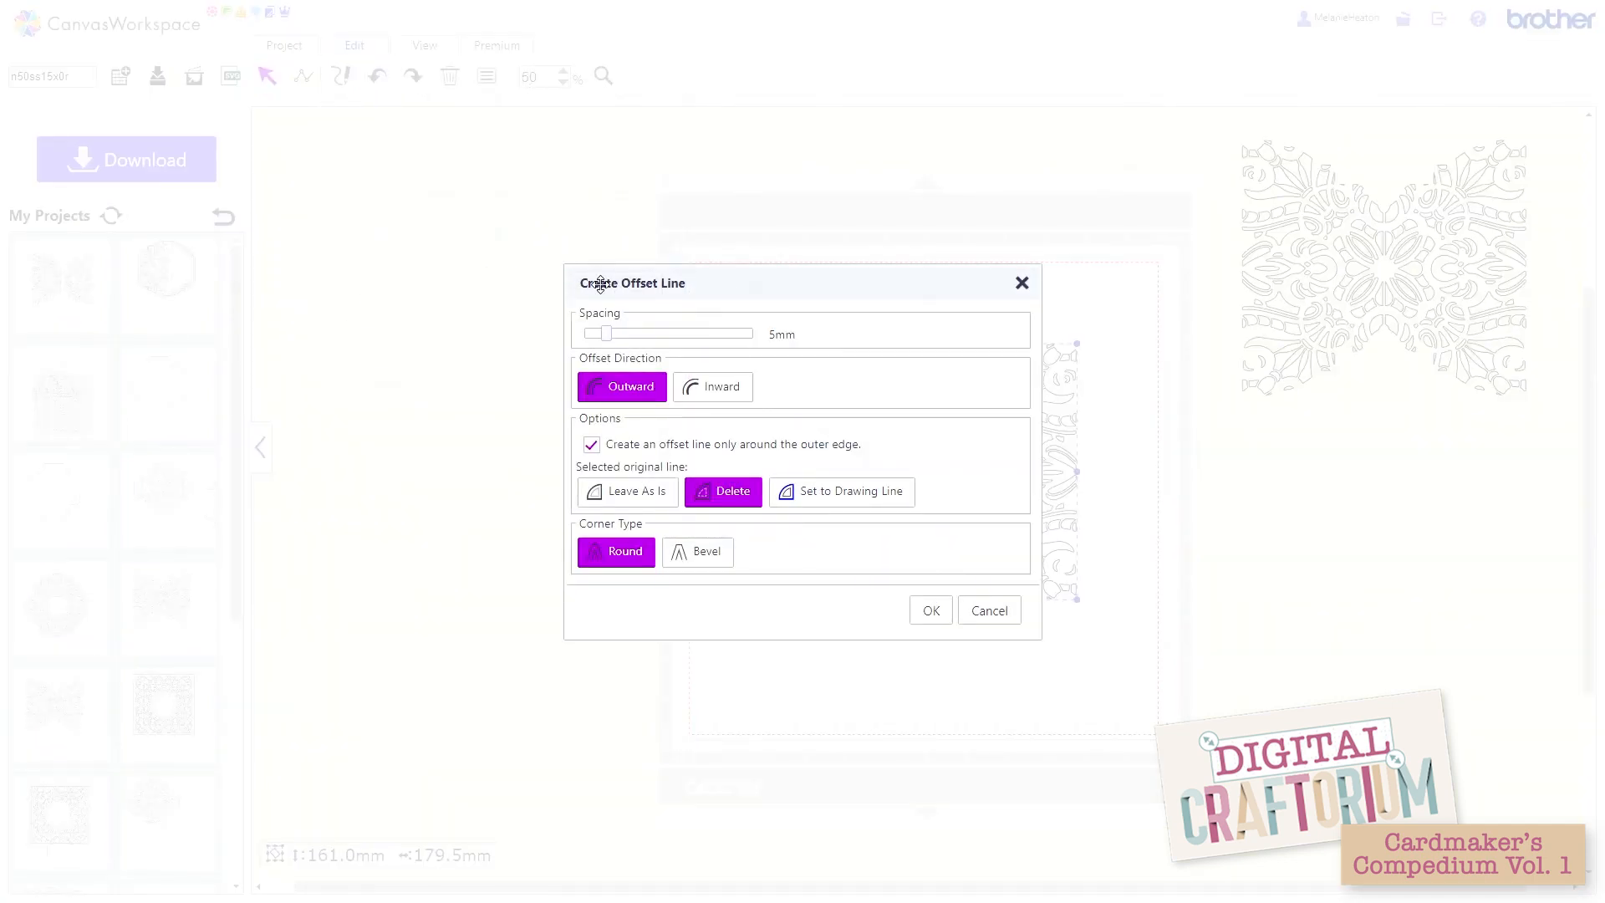
left_click(616, 334)
left_click(621, 335)
left_click(930, 612)
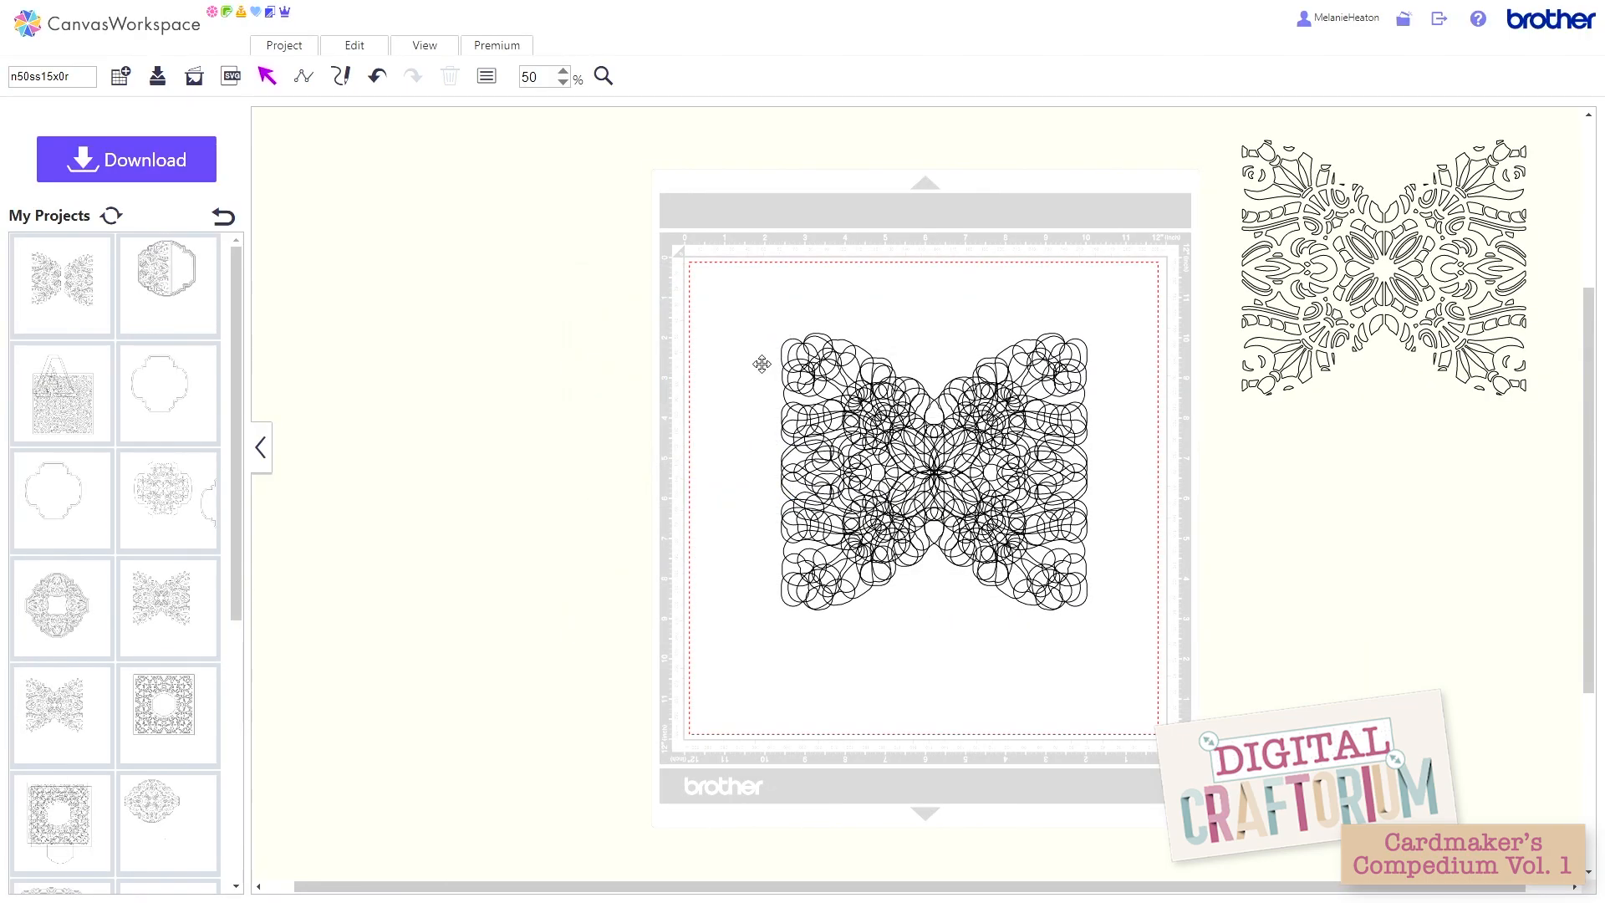
Step: Weld all the offset lines on the mat into one outline, and move the spare lattice to the mat's right edge
left_click_drag(751, 292, 1165, 643)
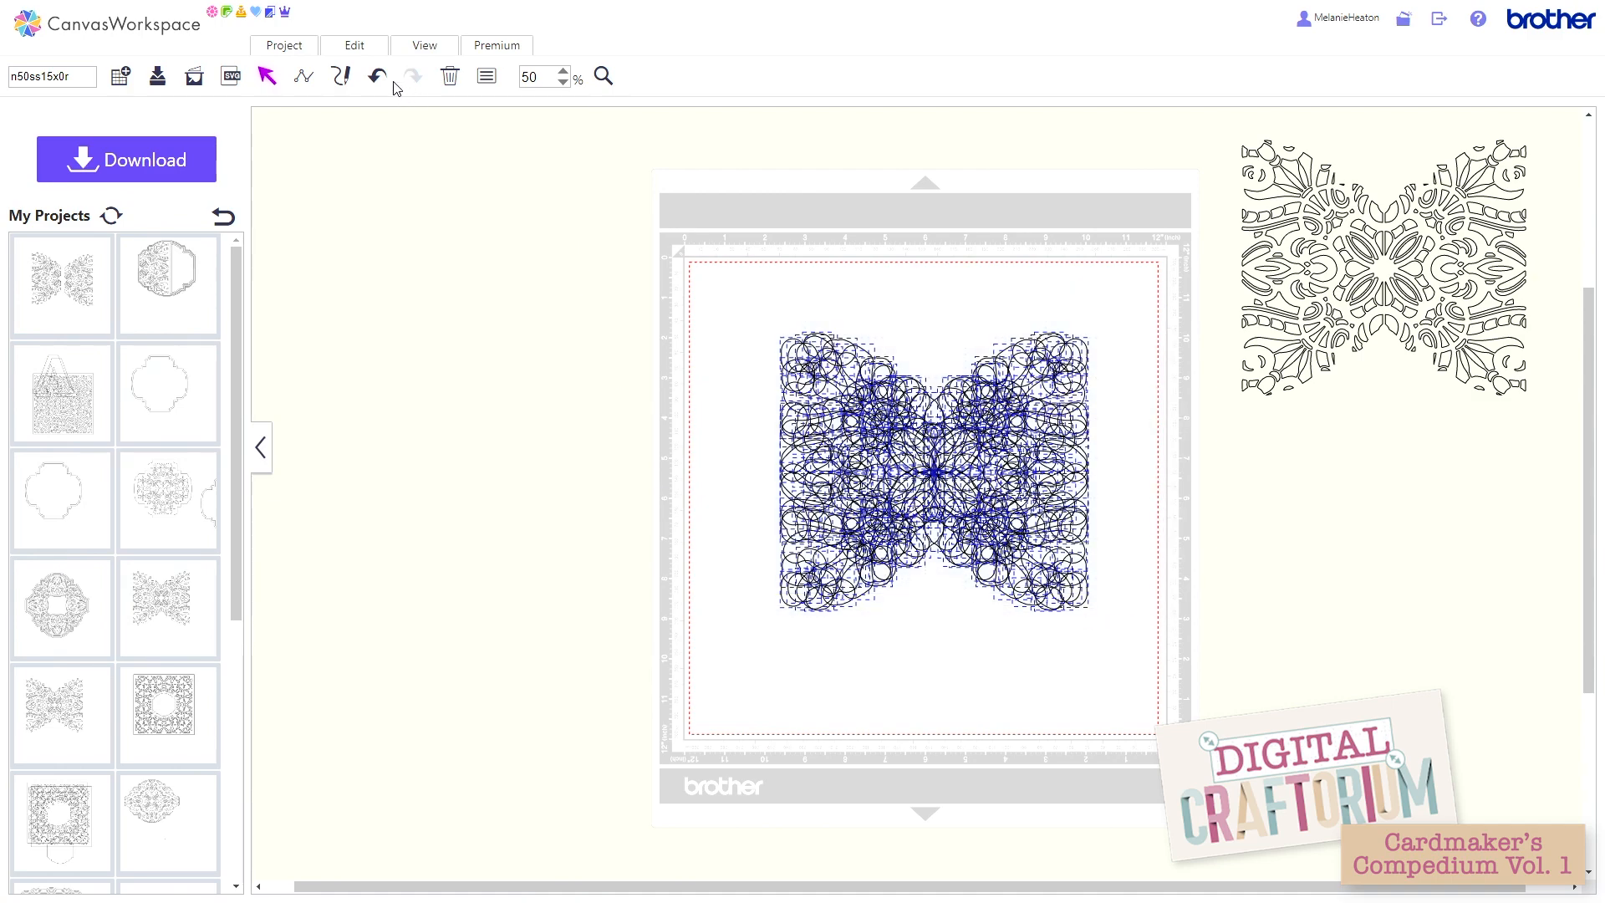
left_click(364, 52)
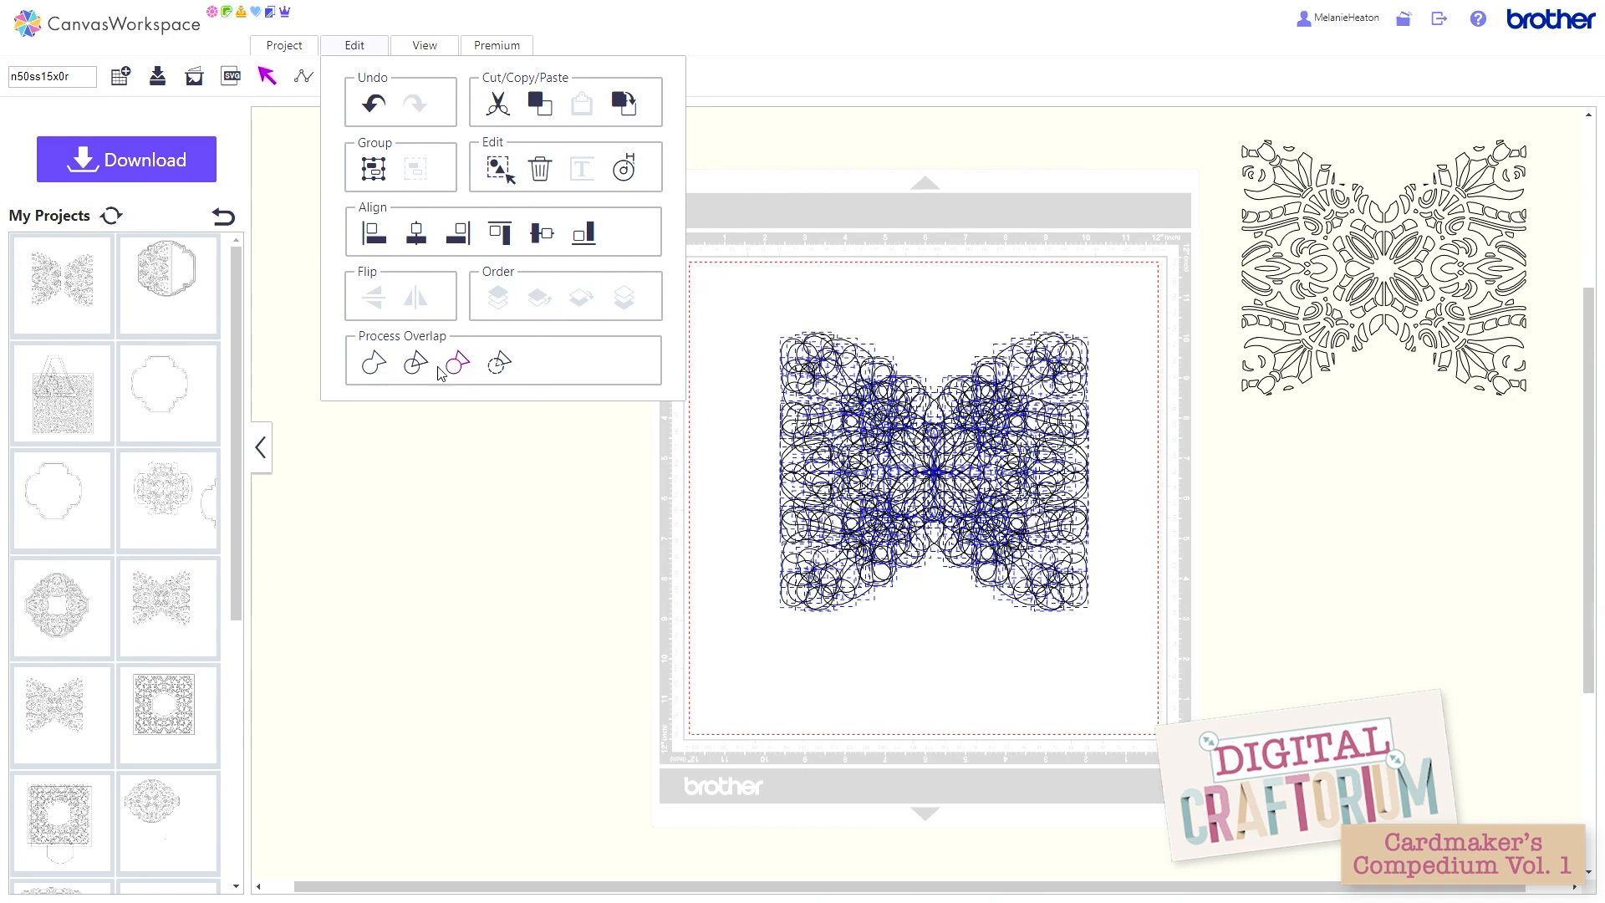
left_click(375, 368)
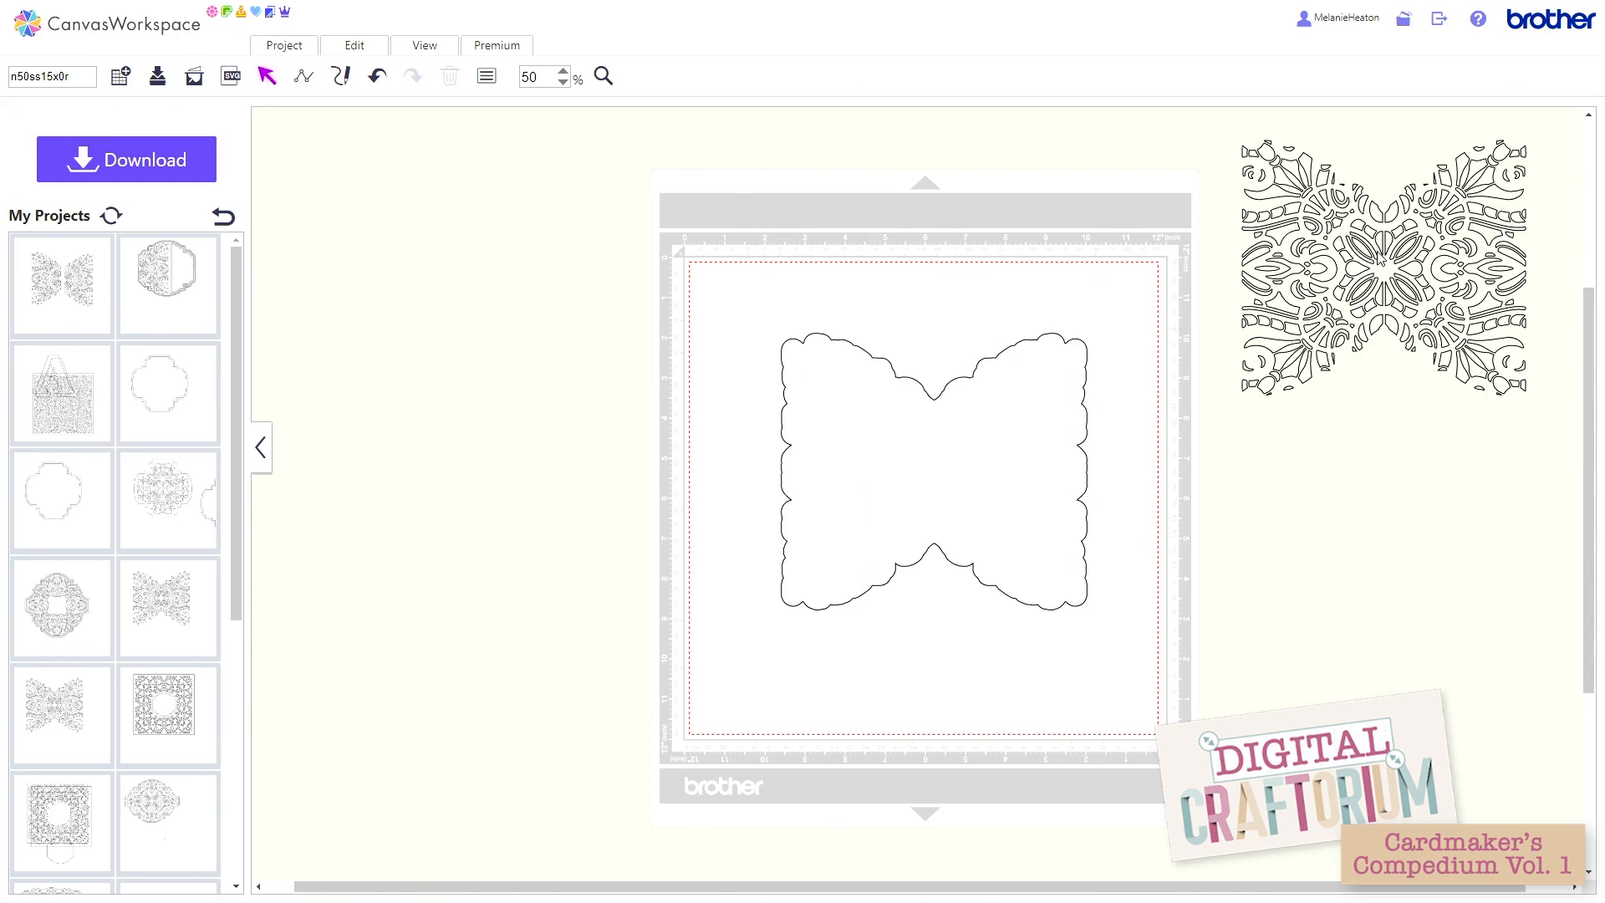
left_click_drag(1372, 246, 1280, 399)
Step: Offset the welded butterfly outline 3 mm inward with round corners, deleting the original line
left_click(957, 398)
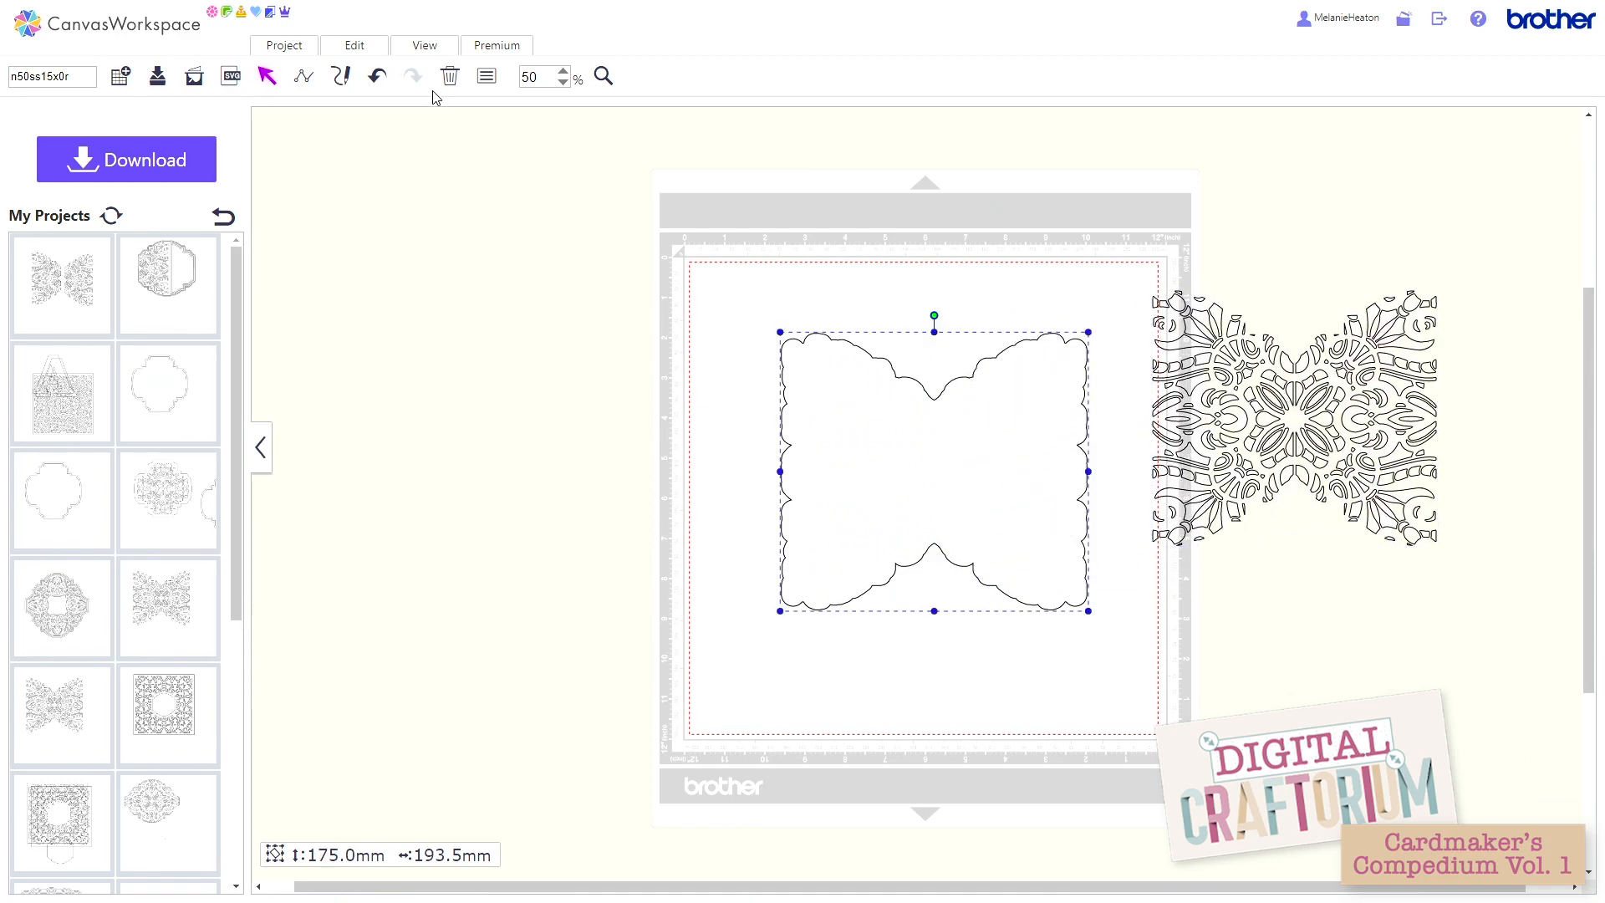
left_click(356, 46)
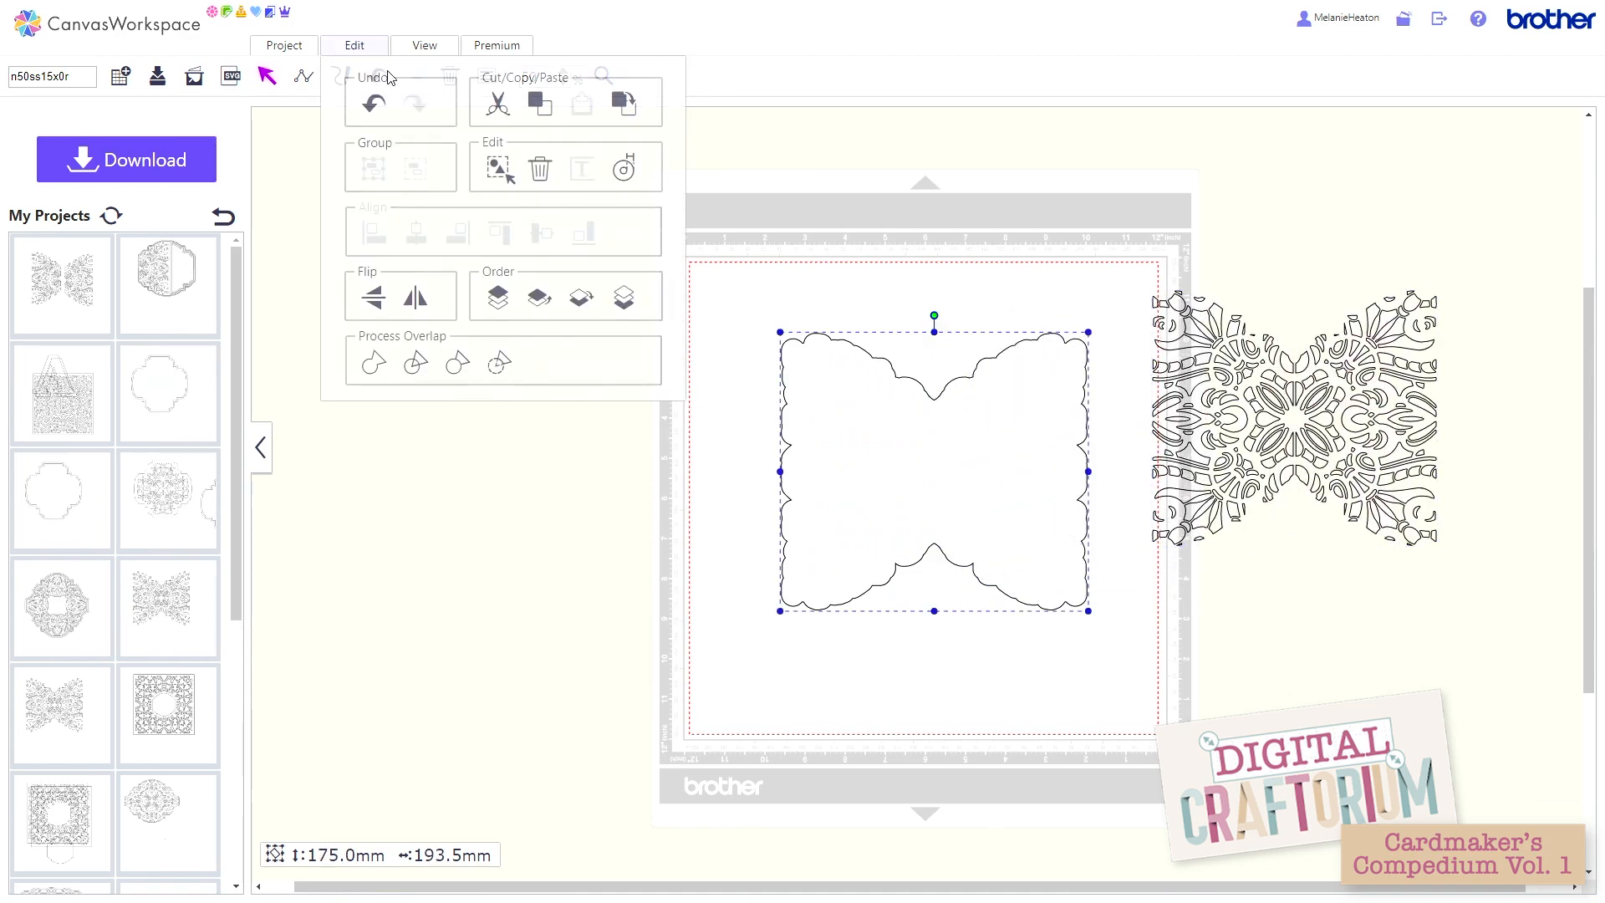
left_click(623, 170)
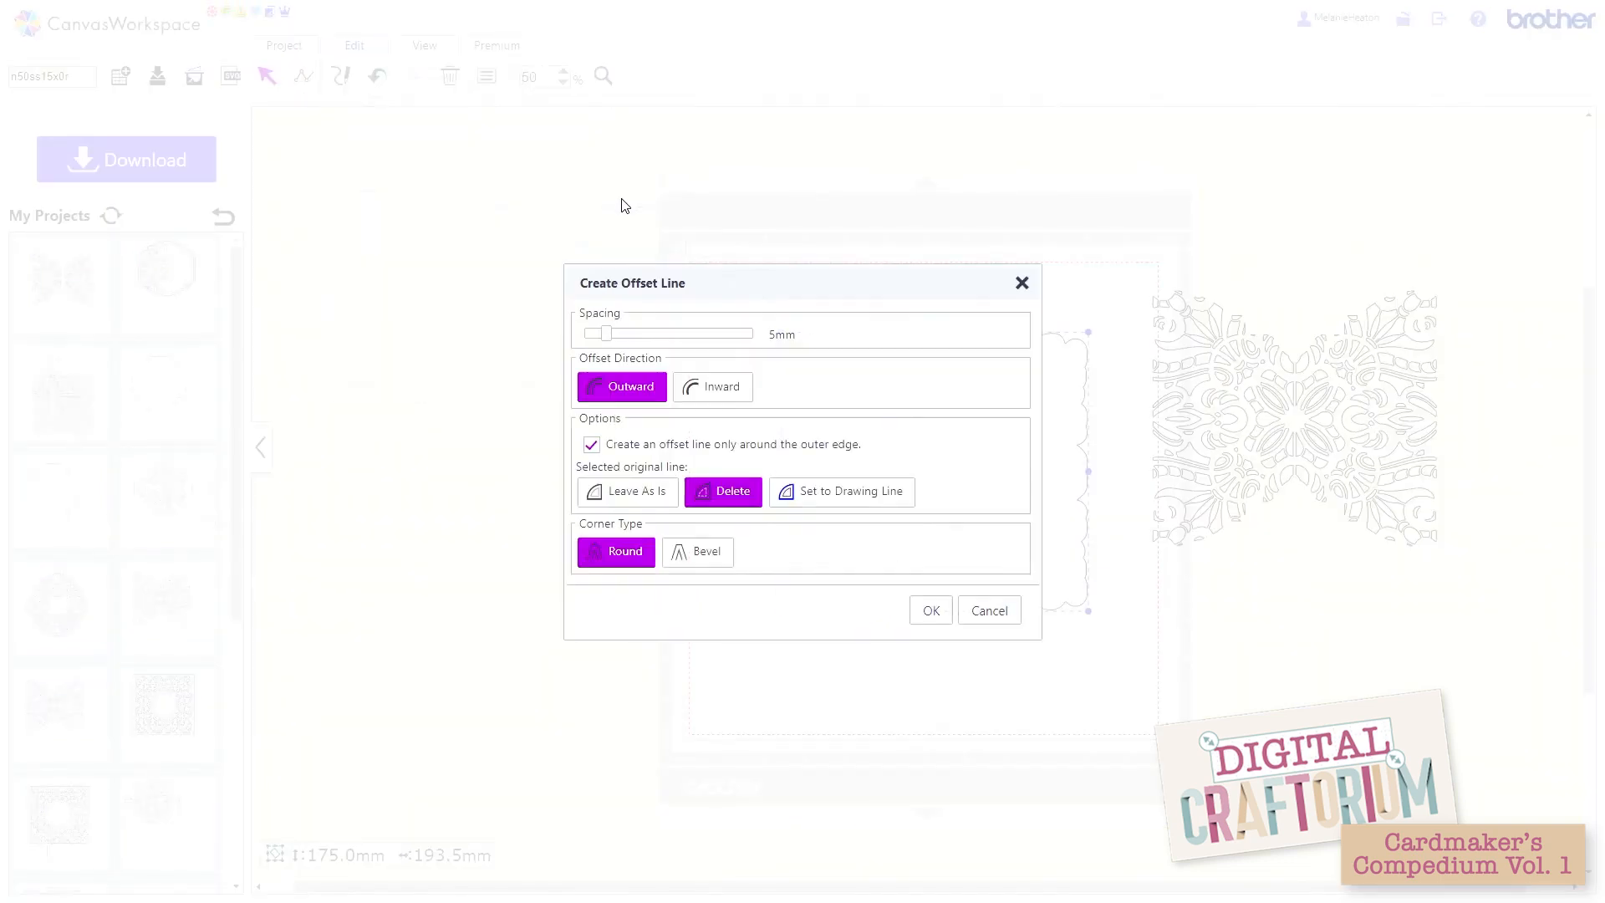
left_click(593, 335)
left_click(598, 334)
left_click(707, 393)
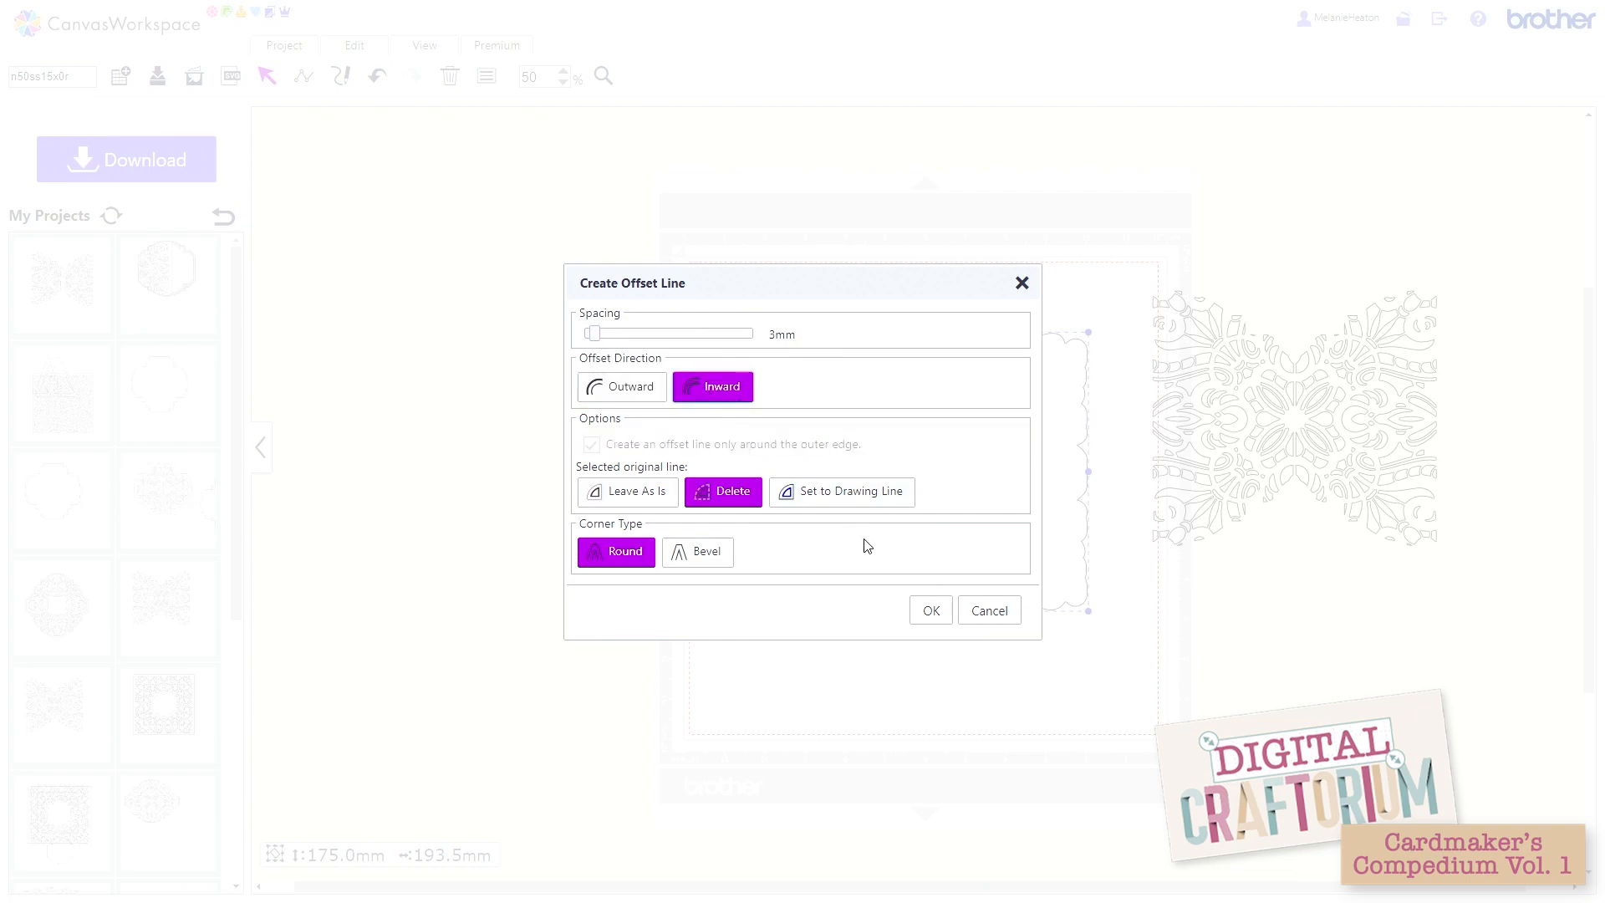
left_click(934, 611)
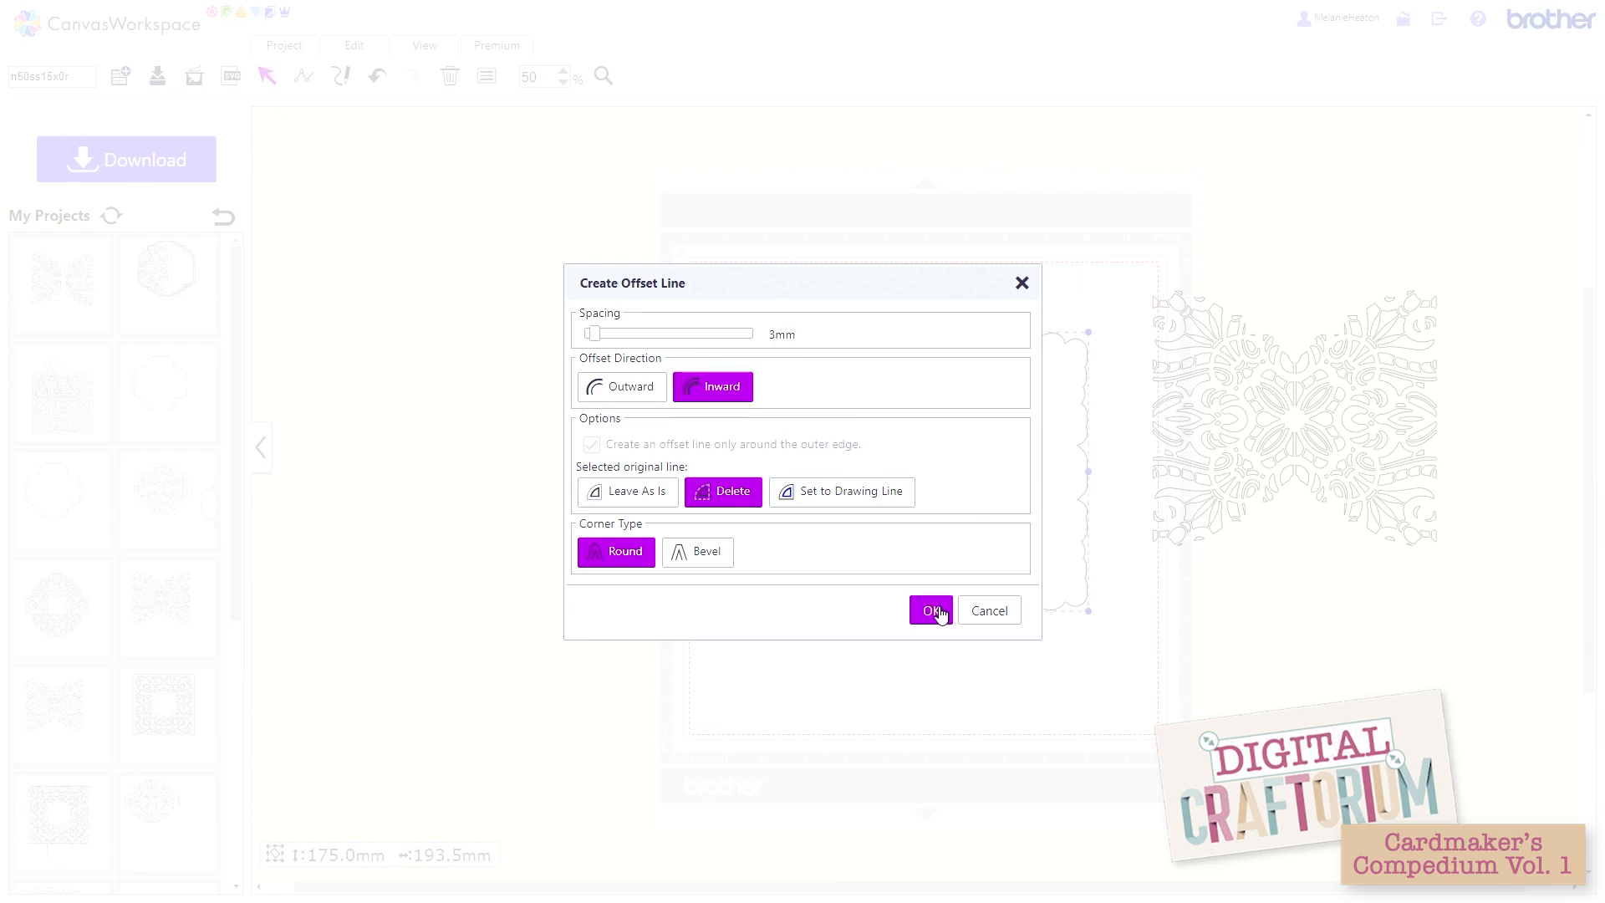
Step: Place the spare lattice inside the butterfly outline and align the two on their horizontal and vertical centres
left_click_drag(1150, 523, 787, 574)
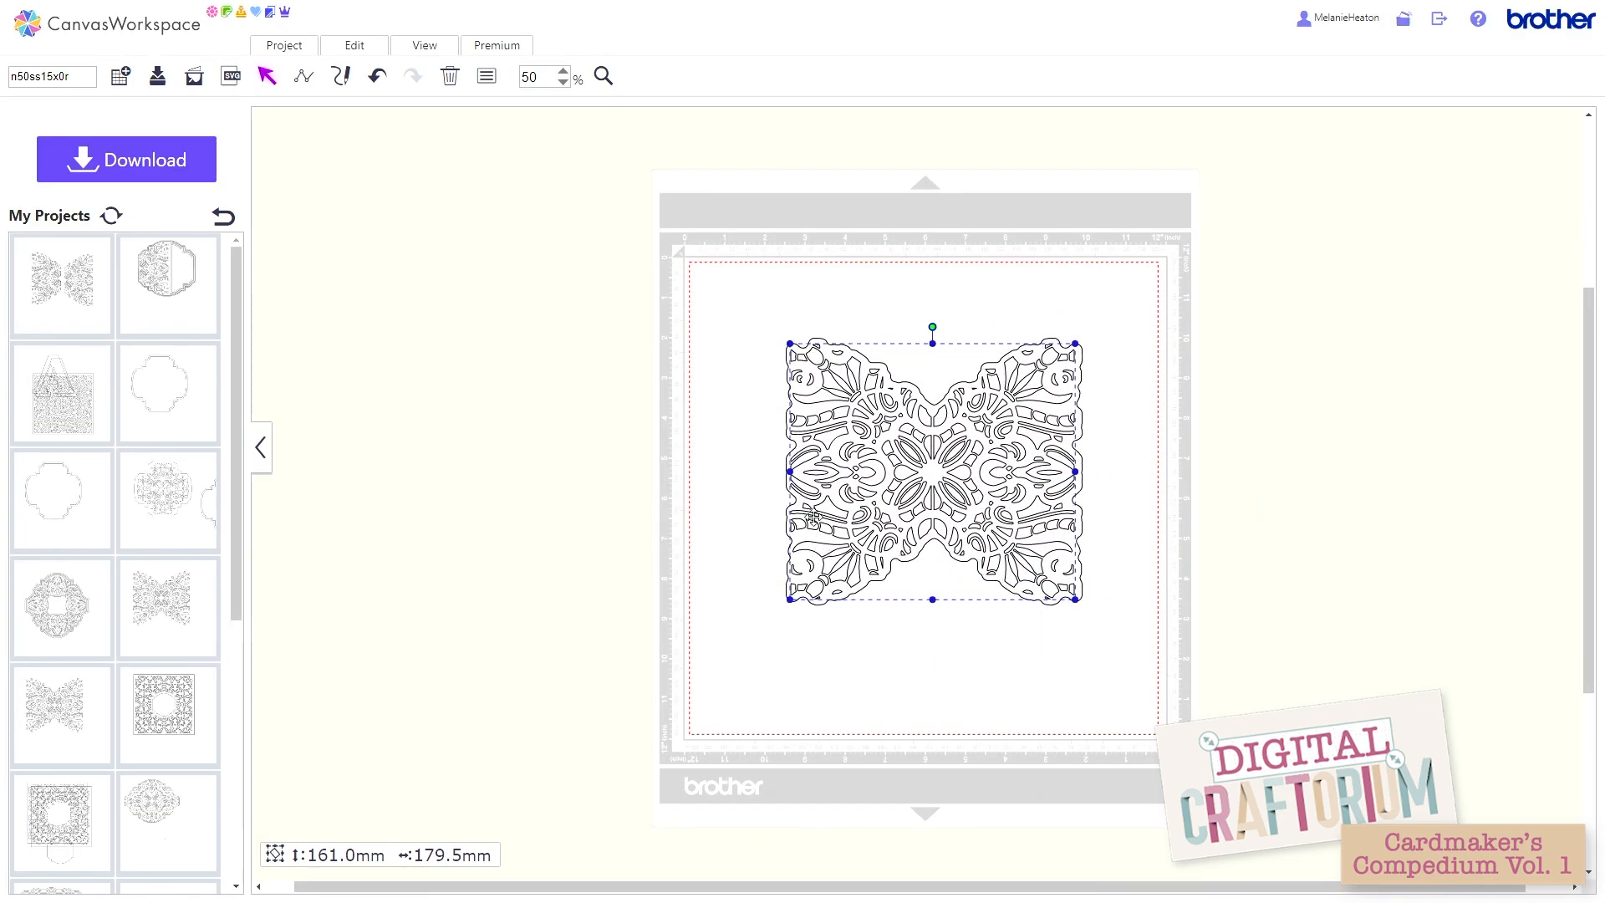
left_click_drag(709, 270, 950, 476)
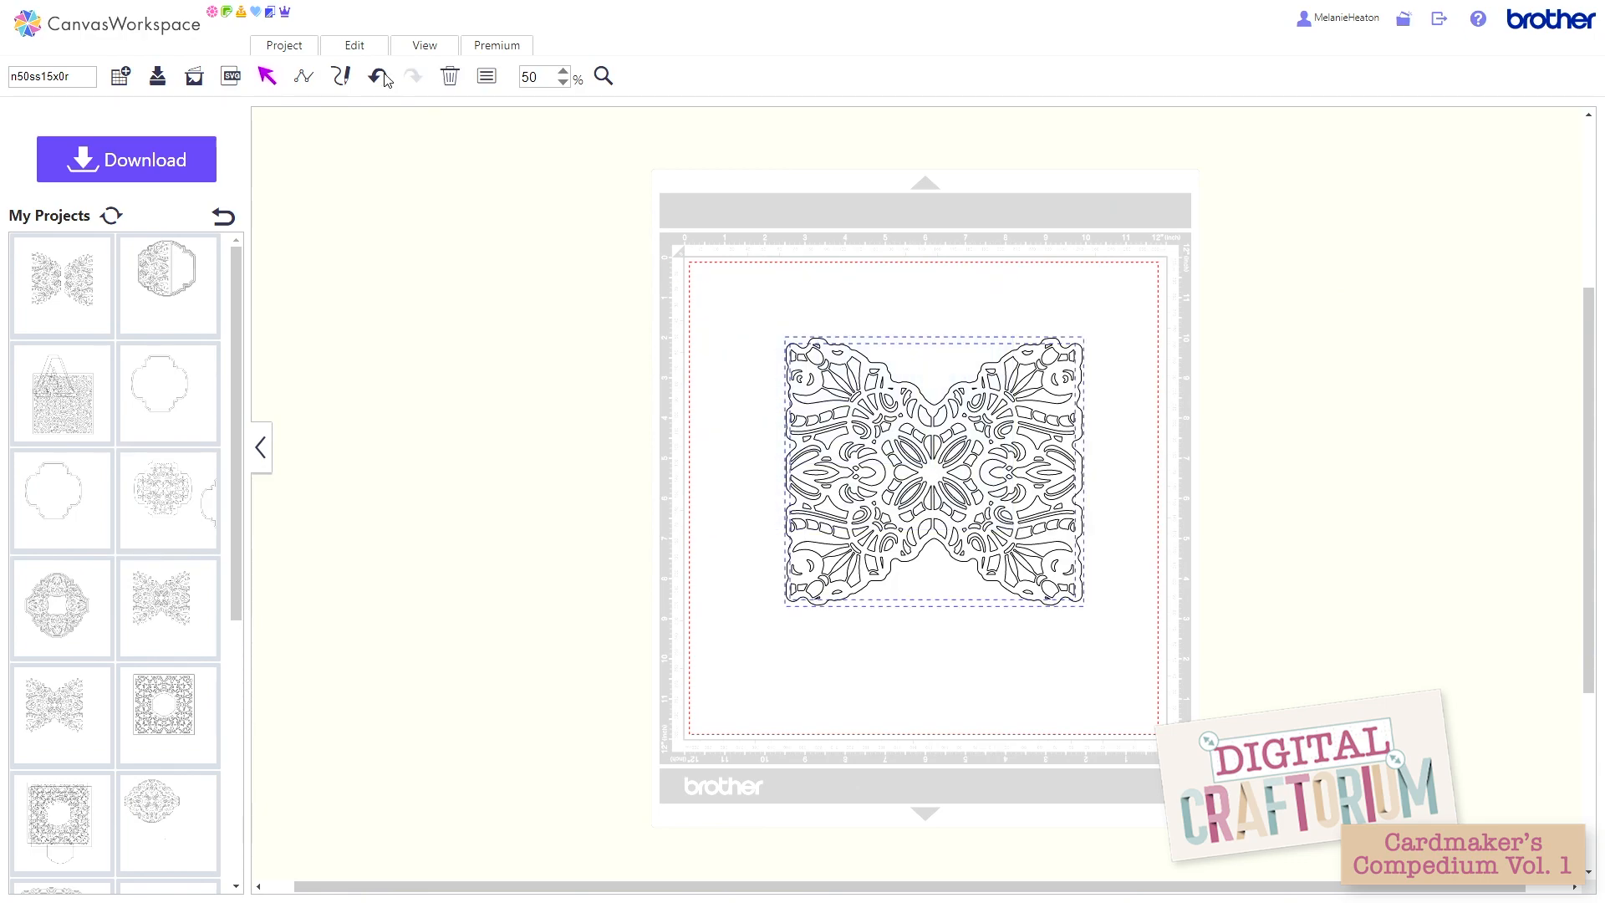
left_click(355, 46)
left_click(417, 235)
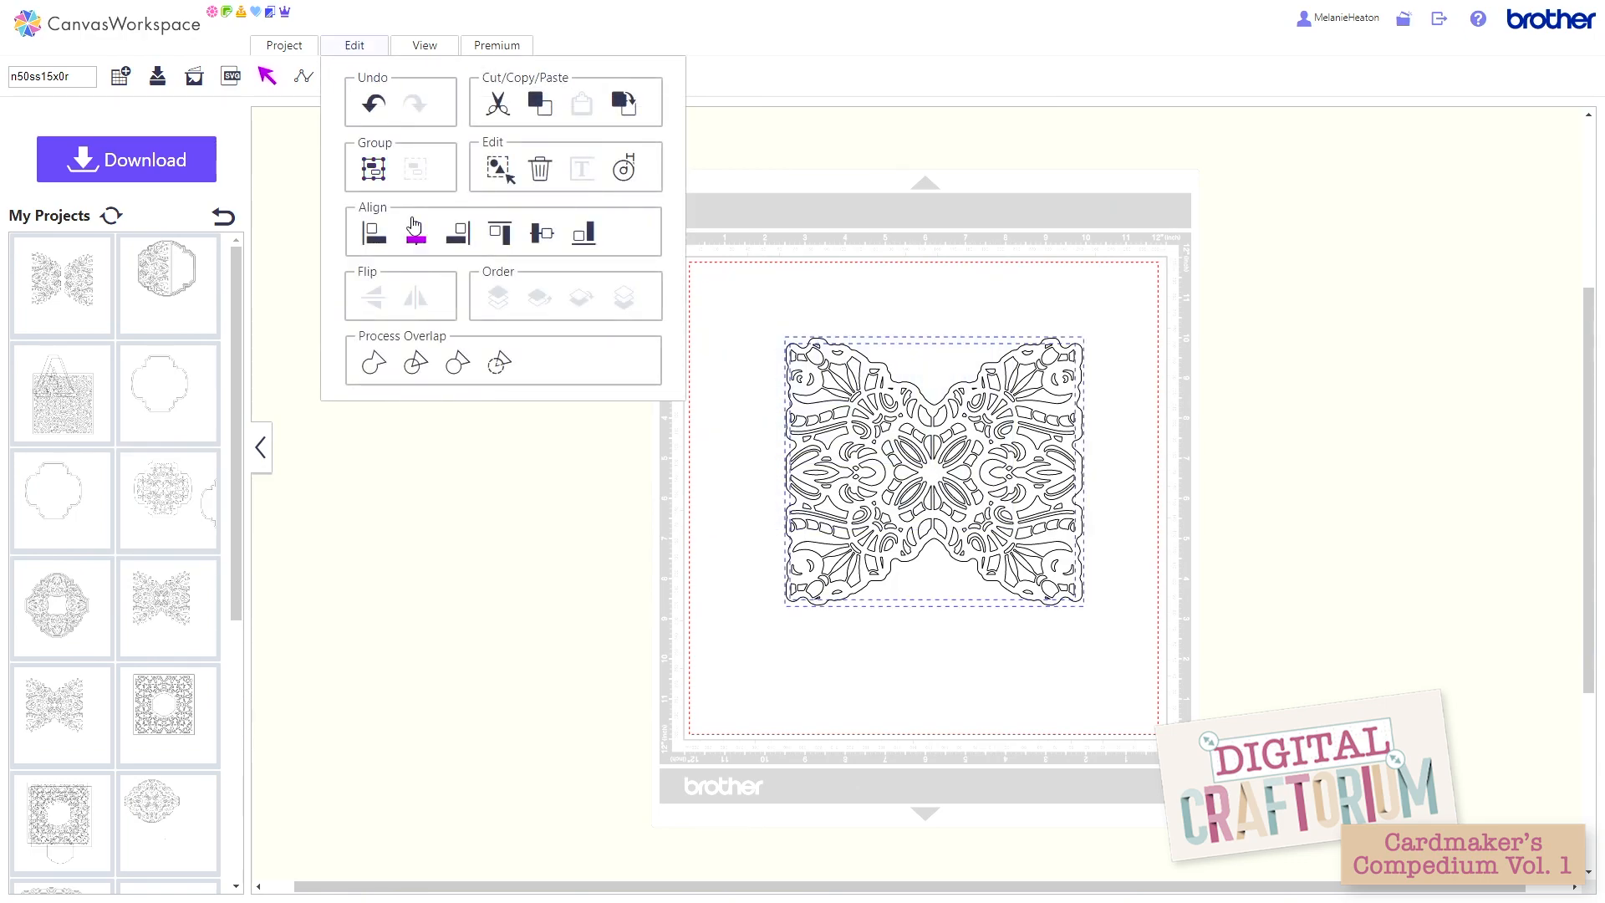
left_click(352, 47)
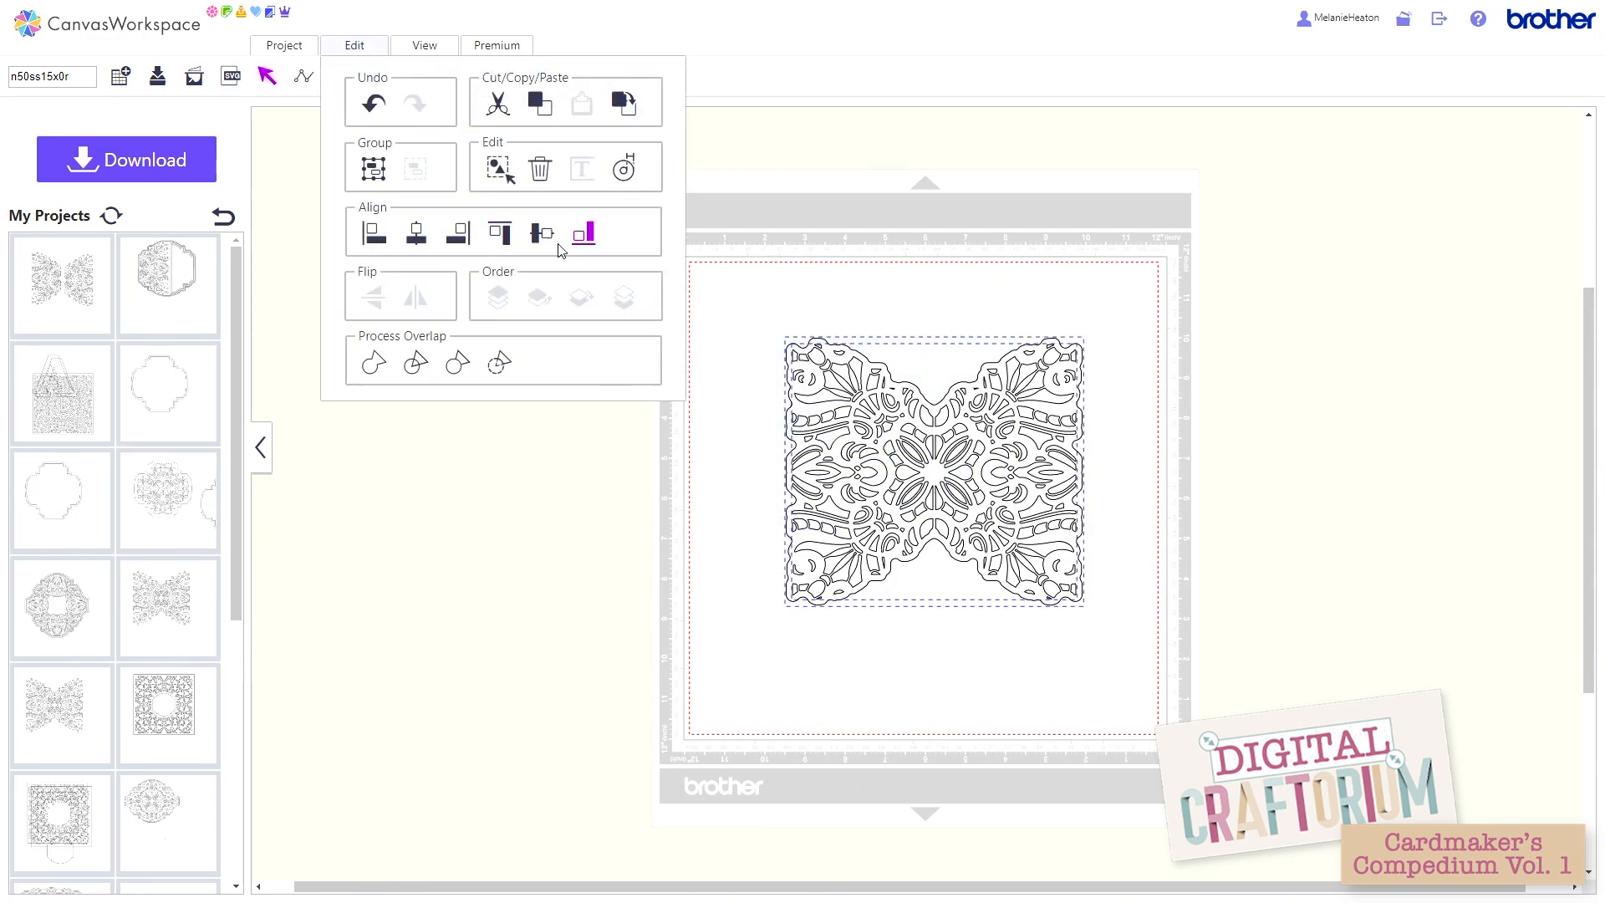
left_click(535, 244)
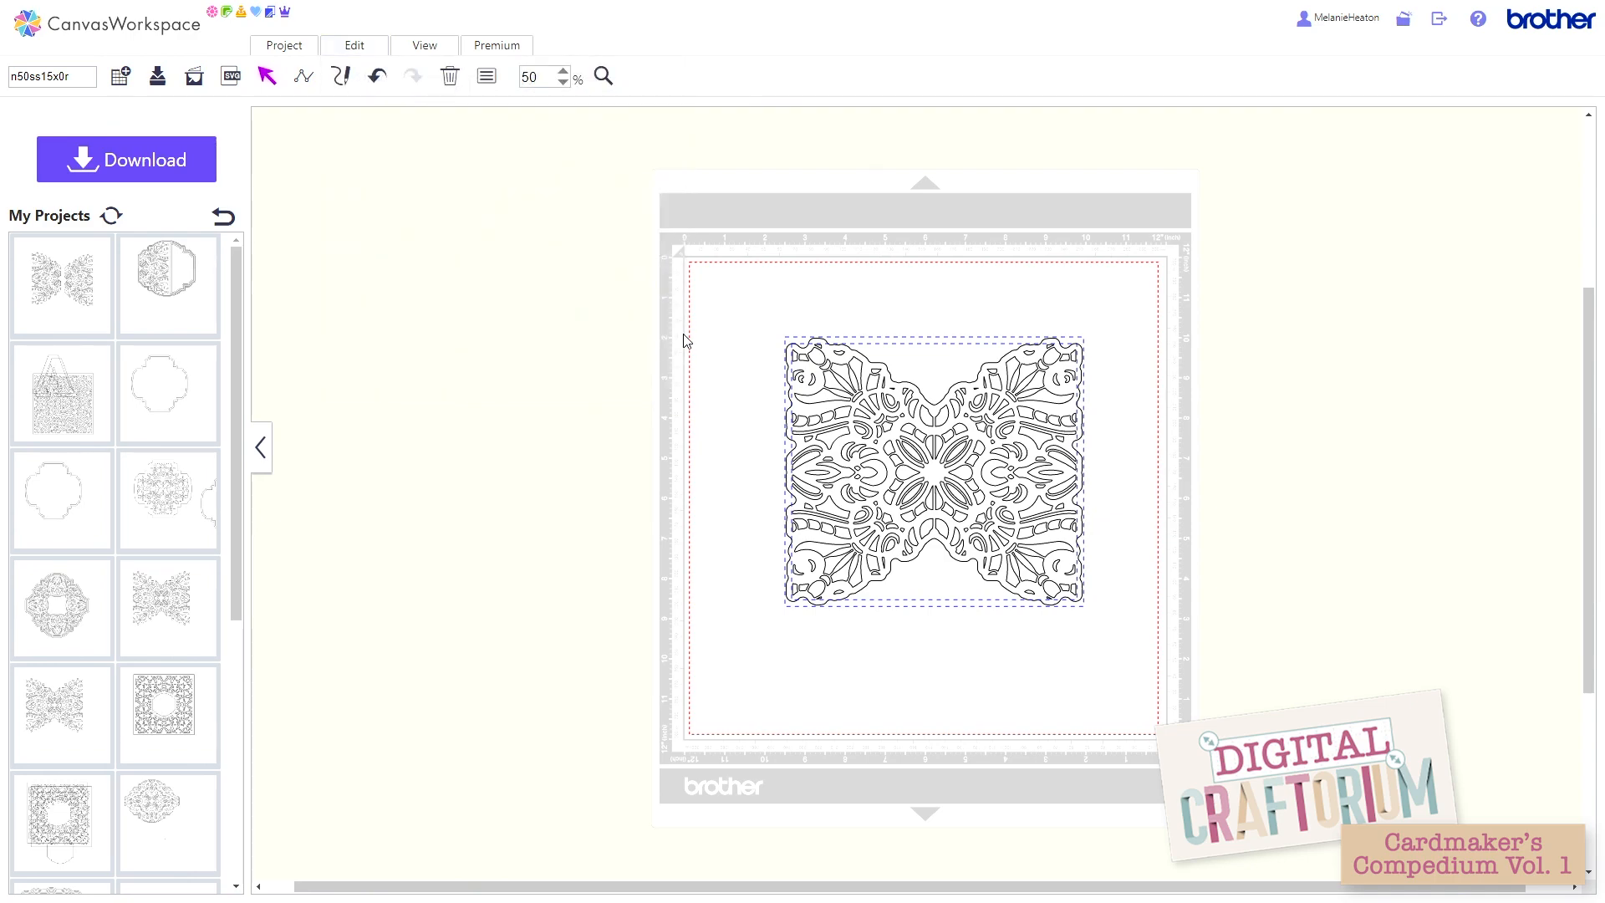
Step: Divide the aligned outline and lattice where they overlap, and move the resulting cut-out butterfly to the left of the mat
left_click(355, 52)
left_click(418, 371)
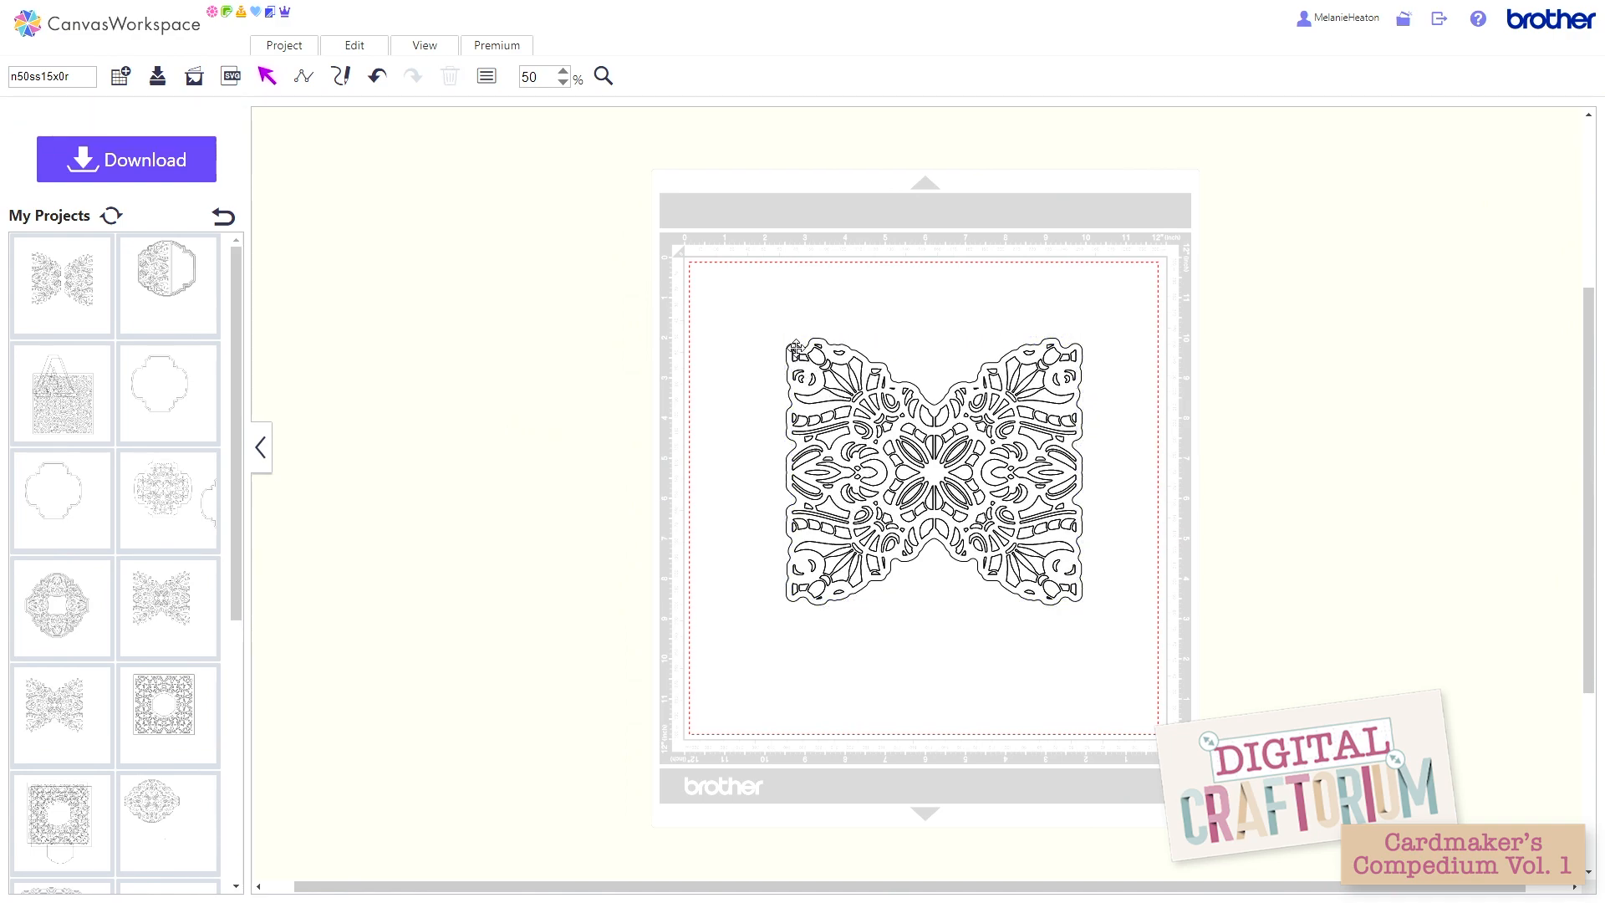
left_click_drag(794, 341, 410, 249)
Step: Group all the leftover lattice pieces on the mat into one object
left_click(954, 452)
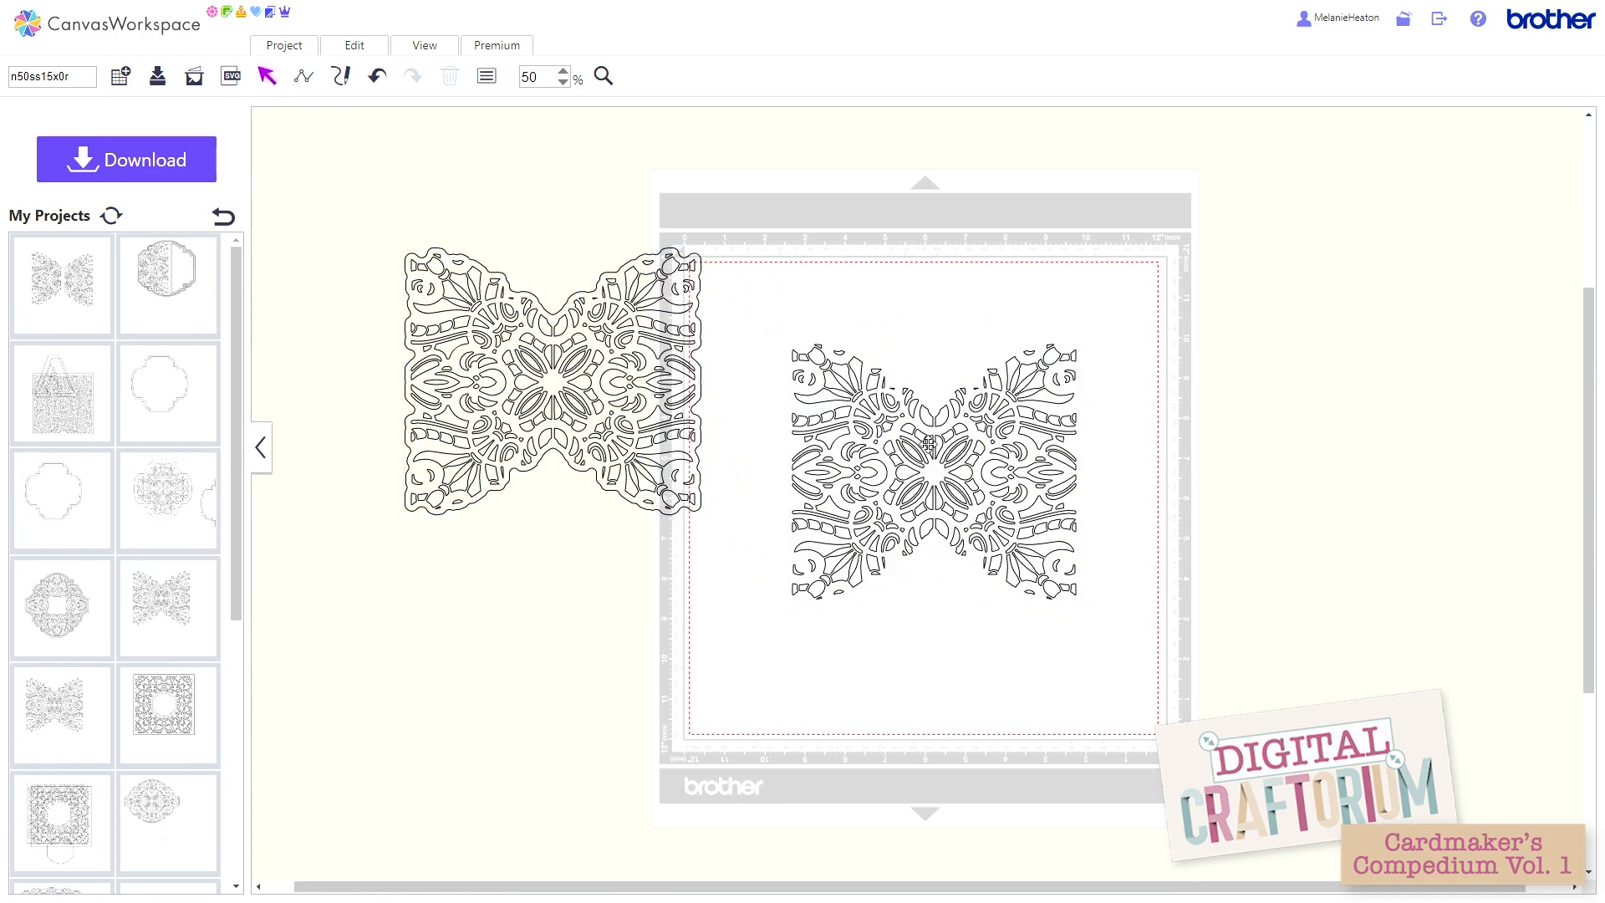
left_click(929, 443)
left_click_drag(775, 312, 1160, 632)
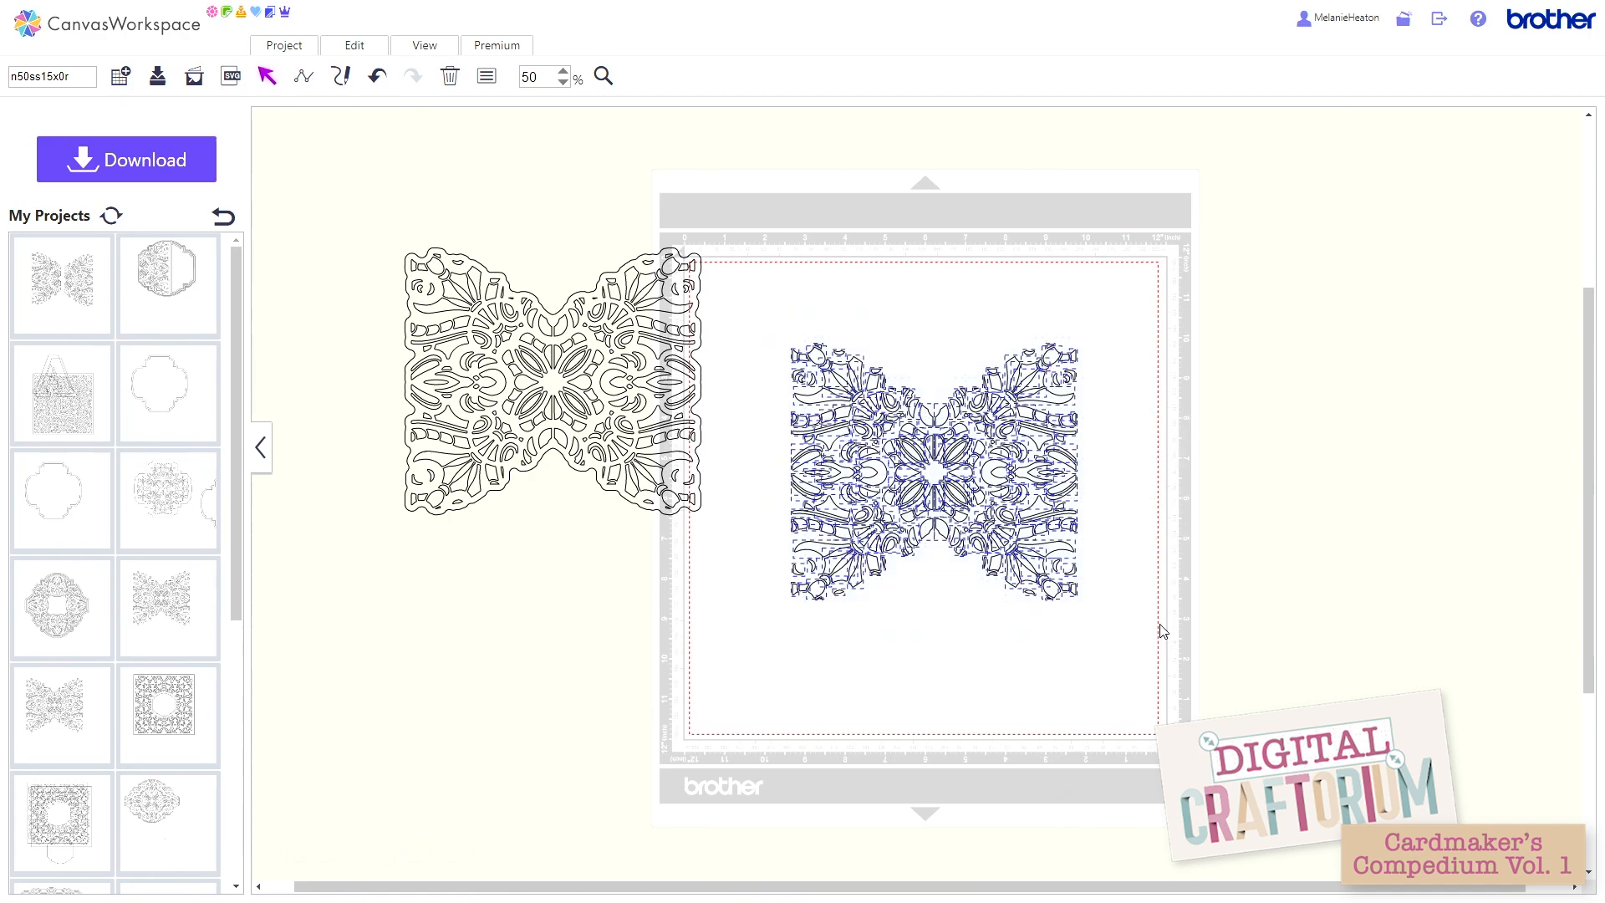
left_click(378, 52)
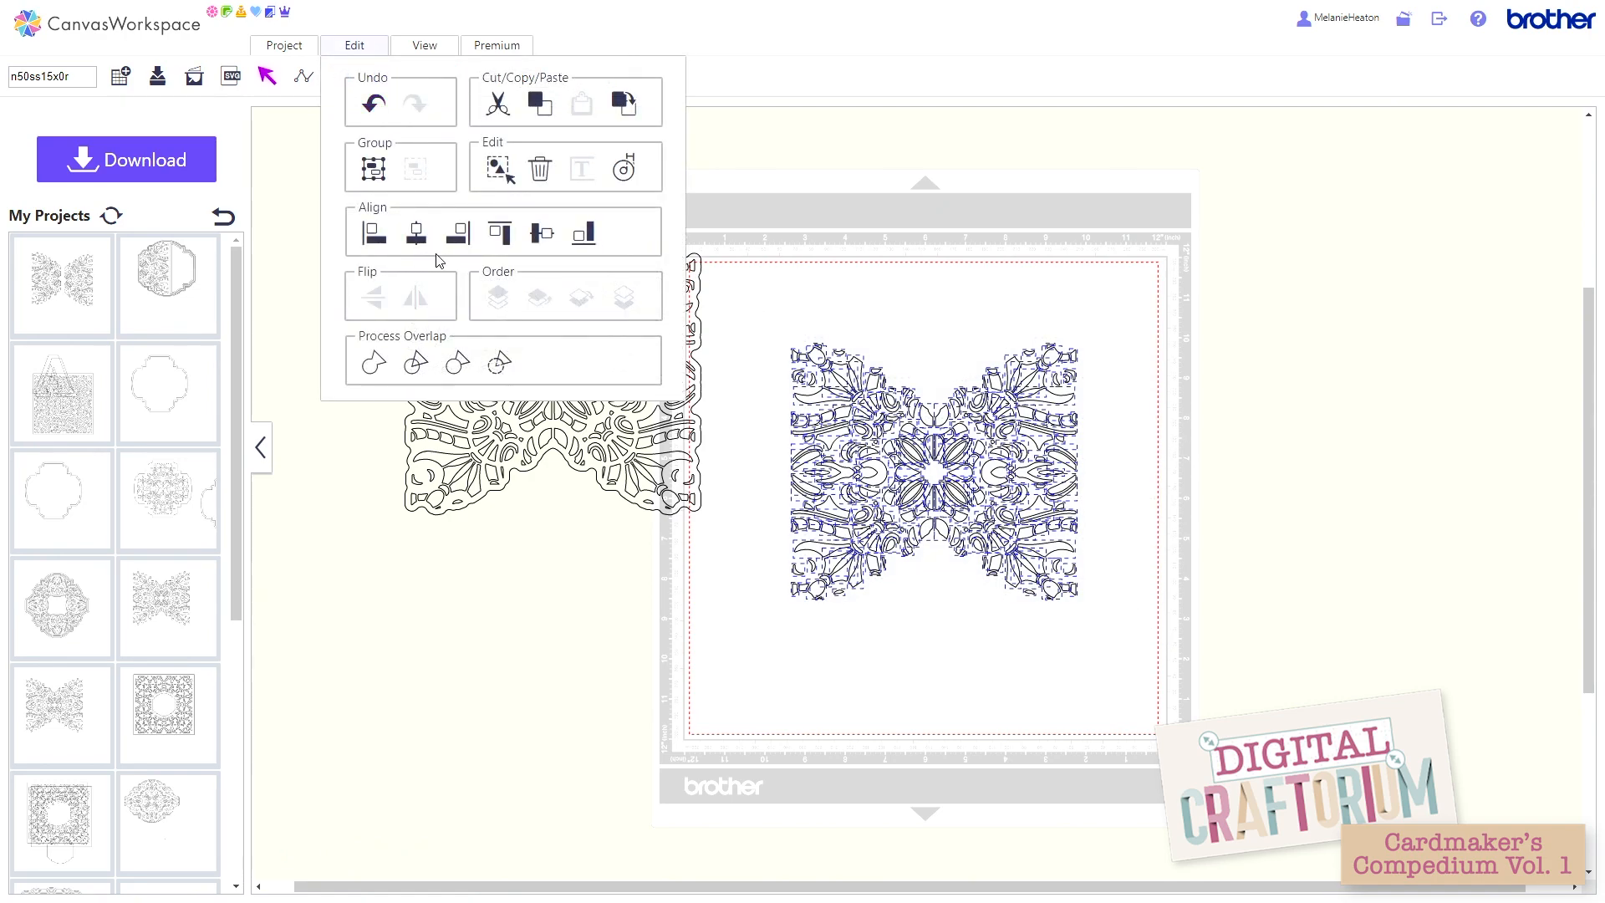
left_click(372, 167)
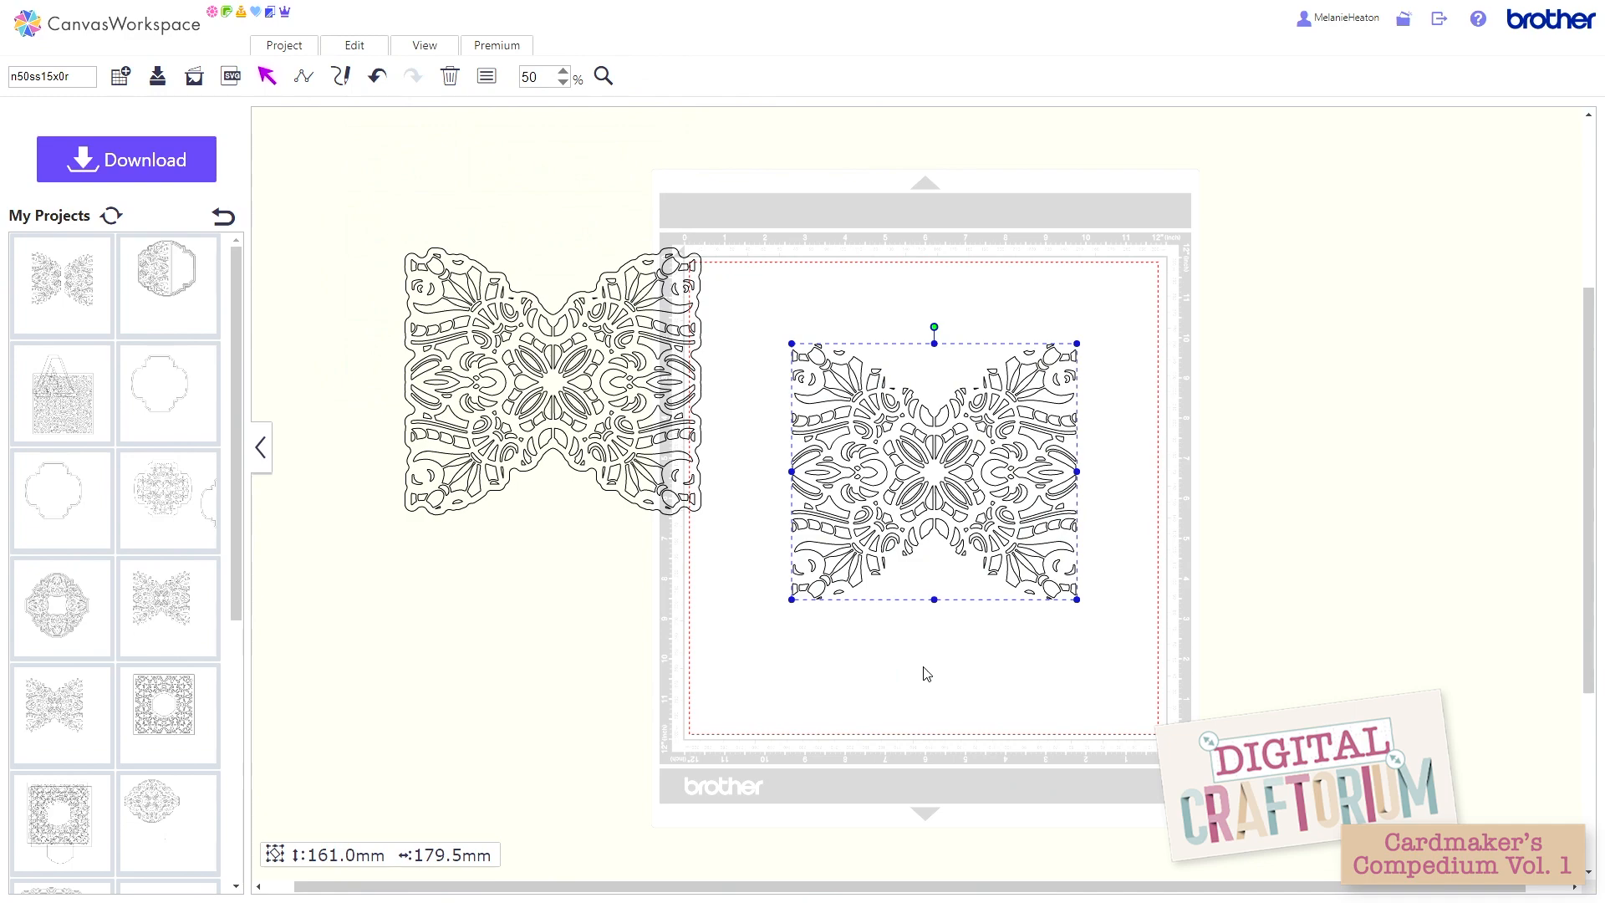